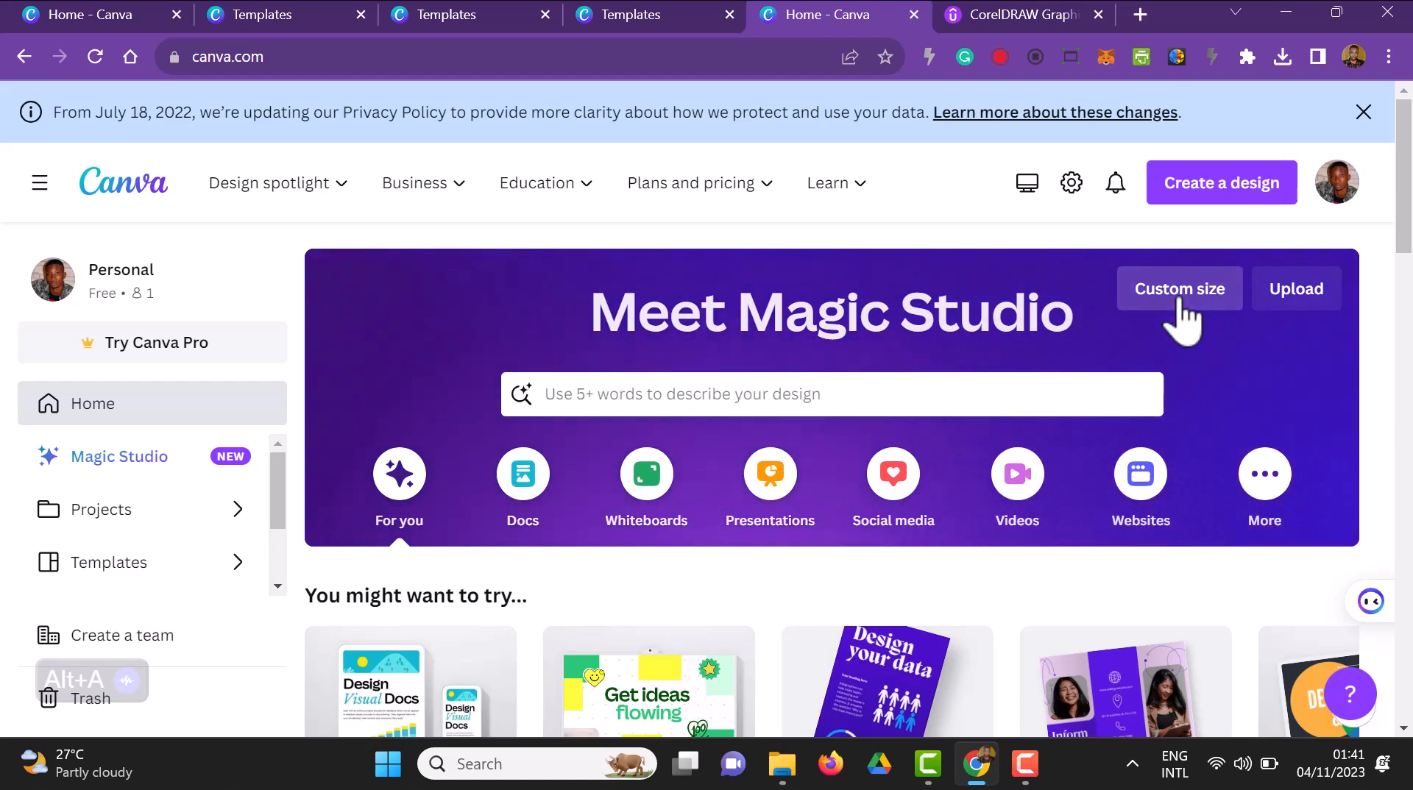
Create a new blank design at the recent custom size of 1600 × 900 px
left_click(1180, 290)
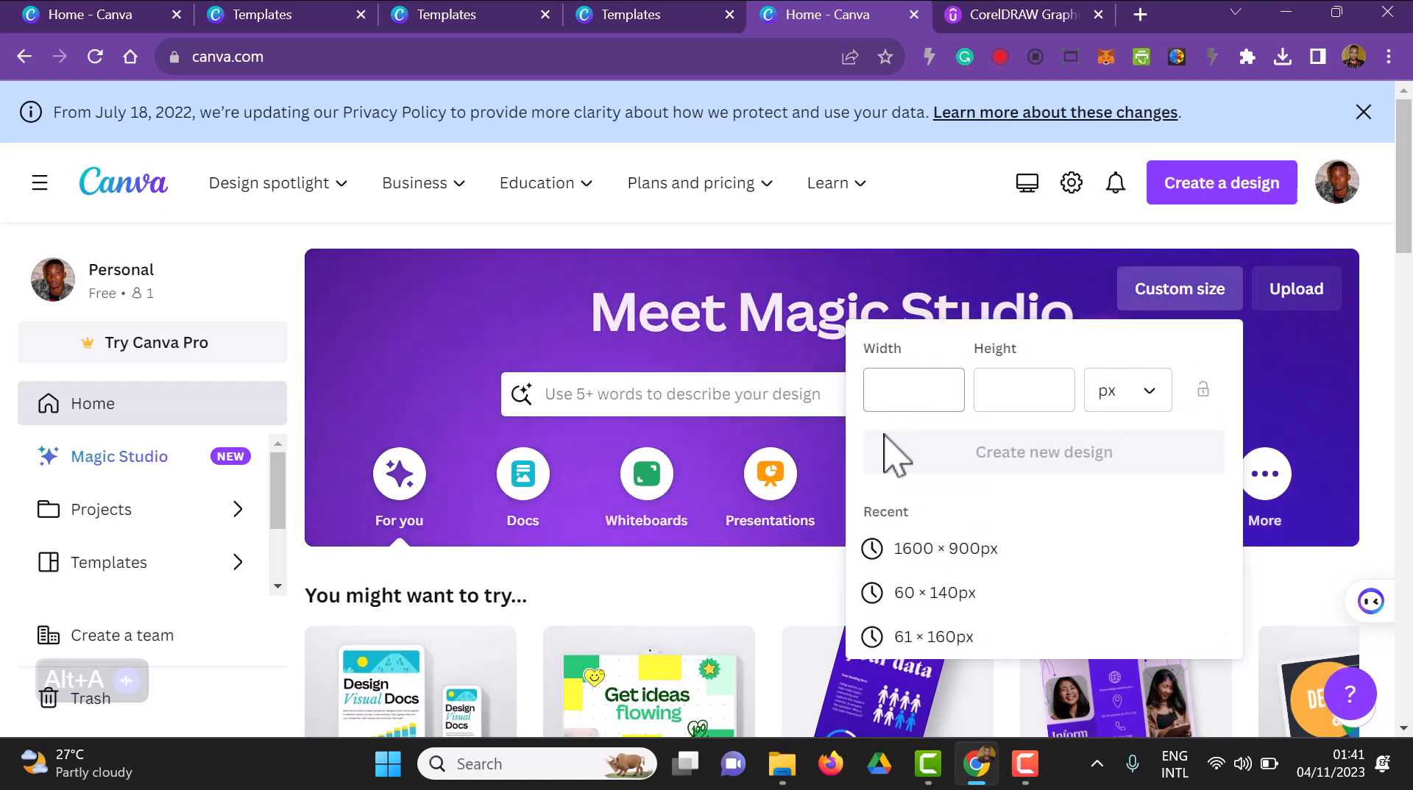
left_click(900, 558)
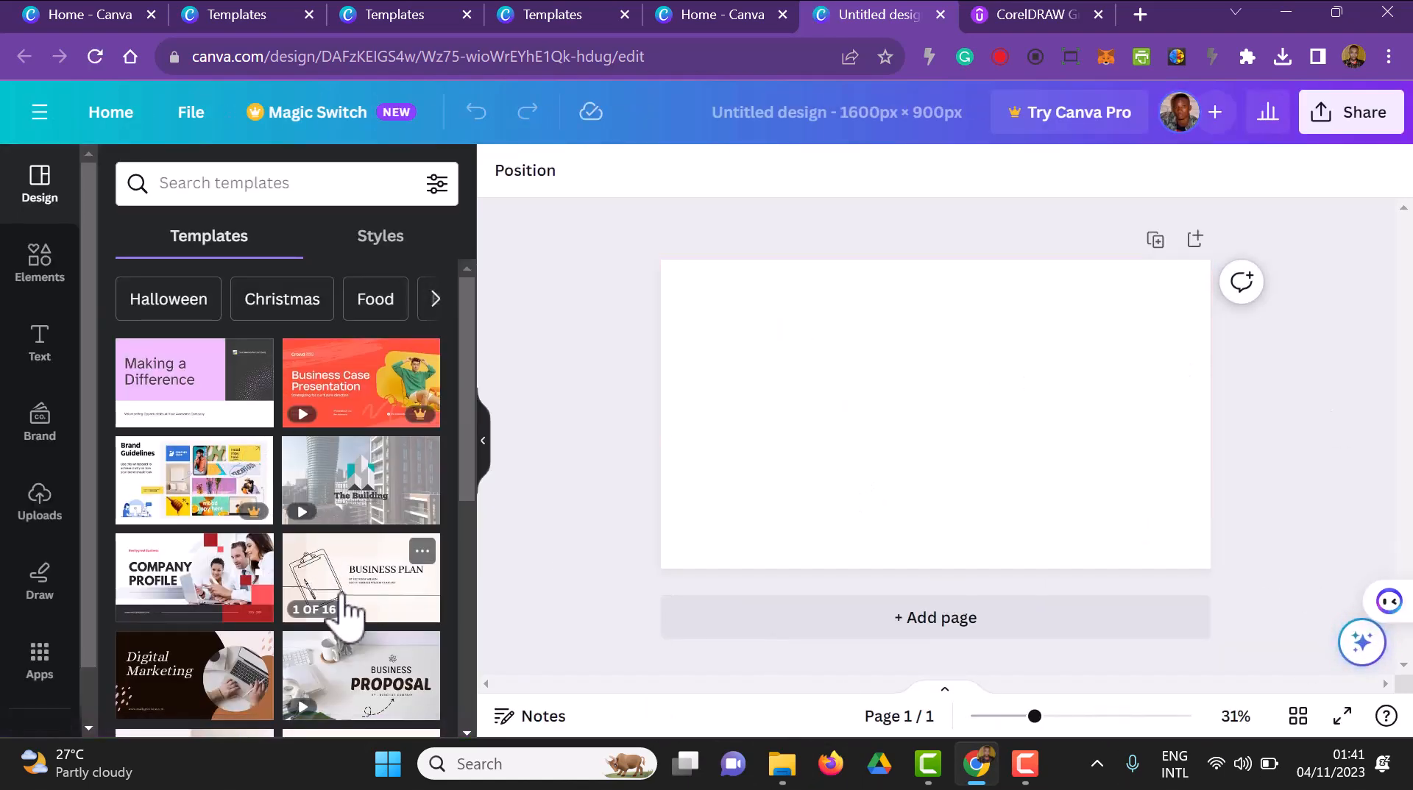
scroll(372, 562, "down", 2)
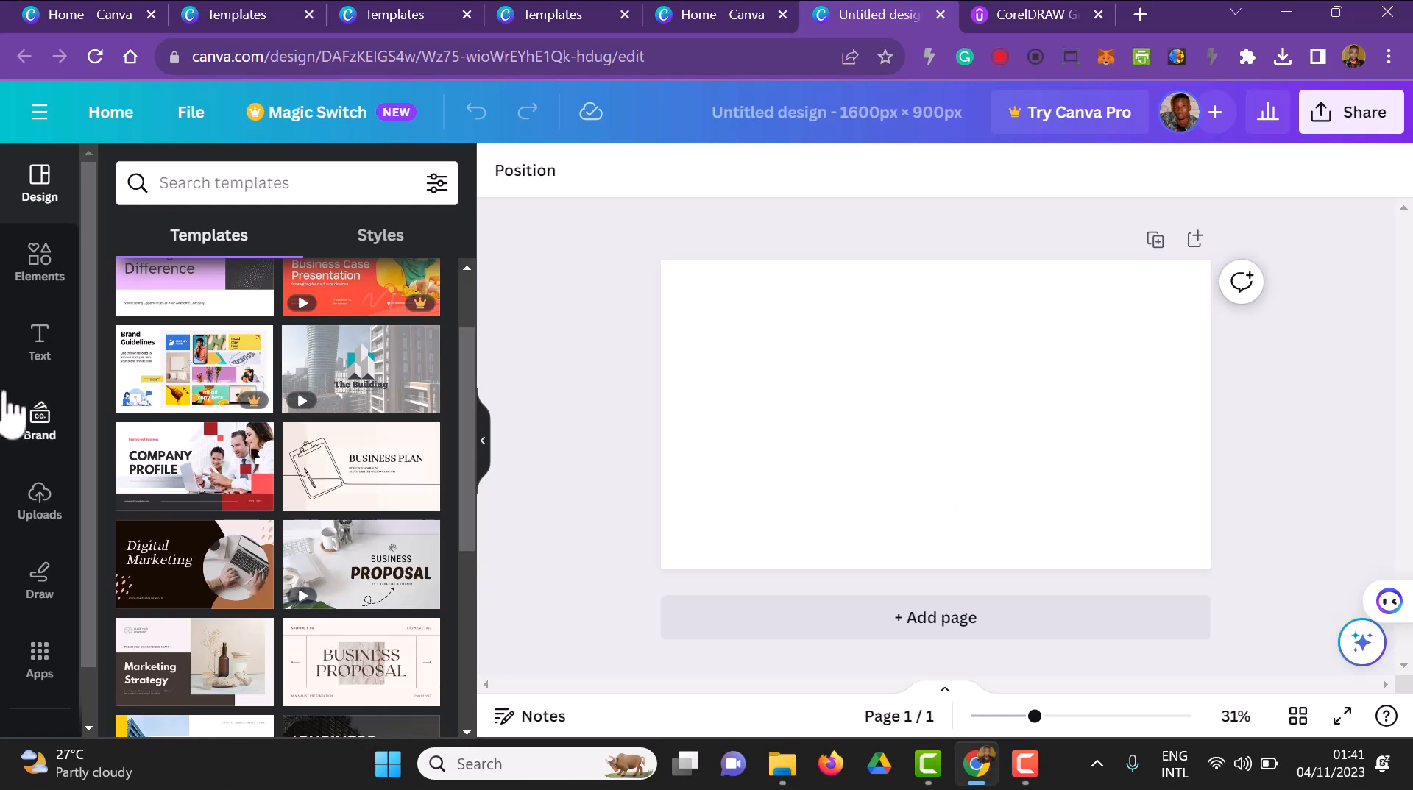
Add the recently used square shape and stretch it into a full-height green band covering about the left third of the page
left_click(62, 280)
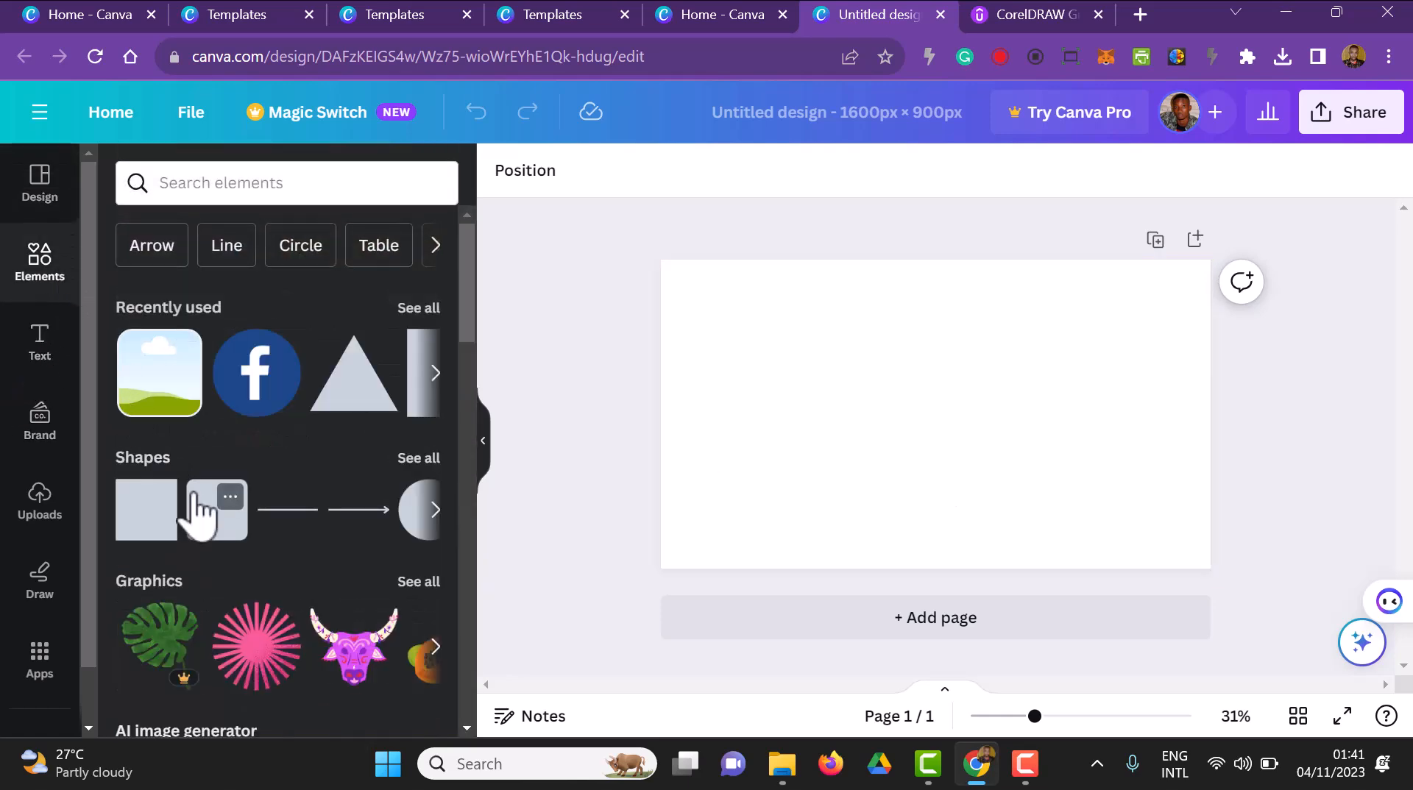
left_click(425, 389)
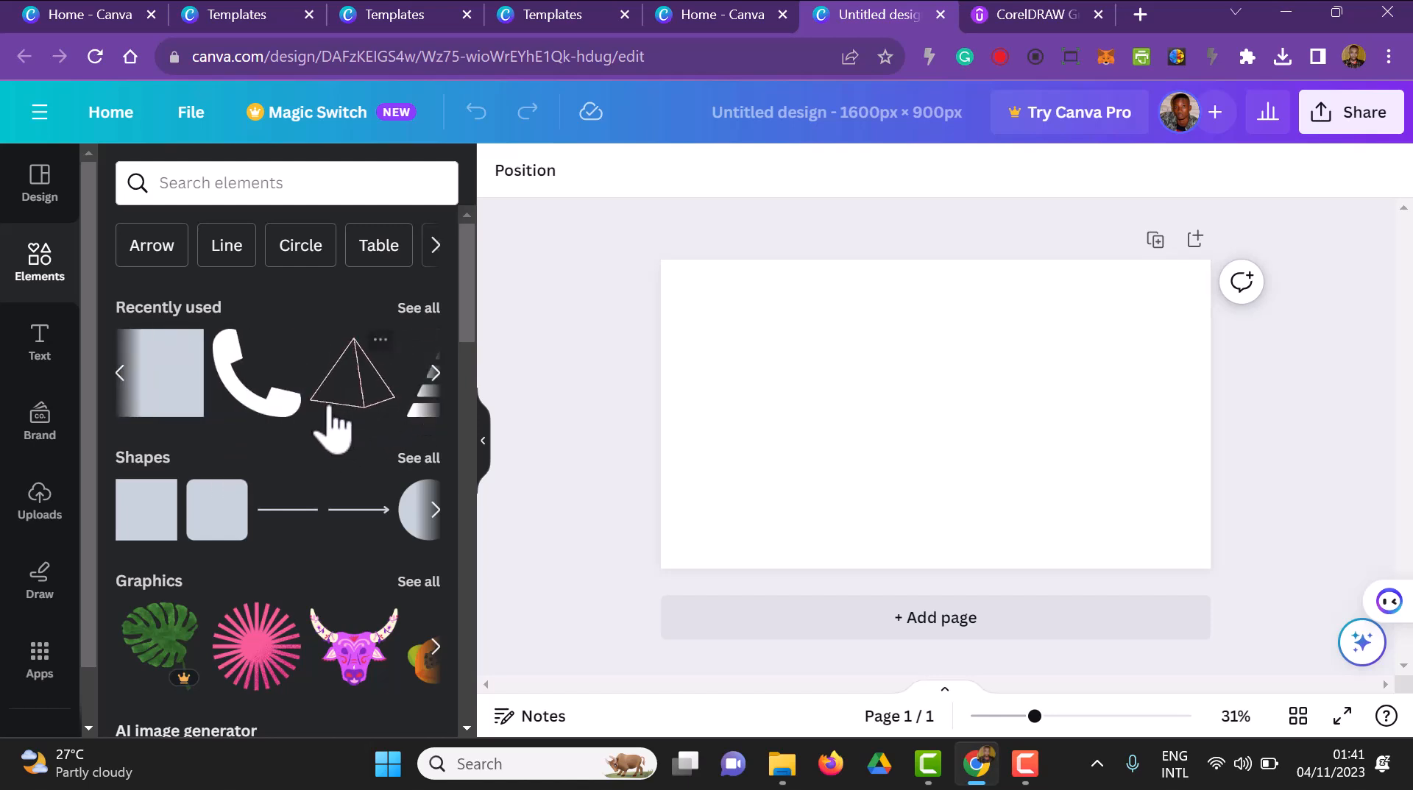
left_click(153, 410)
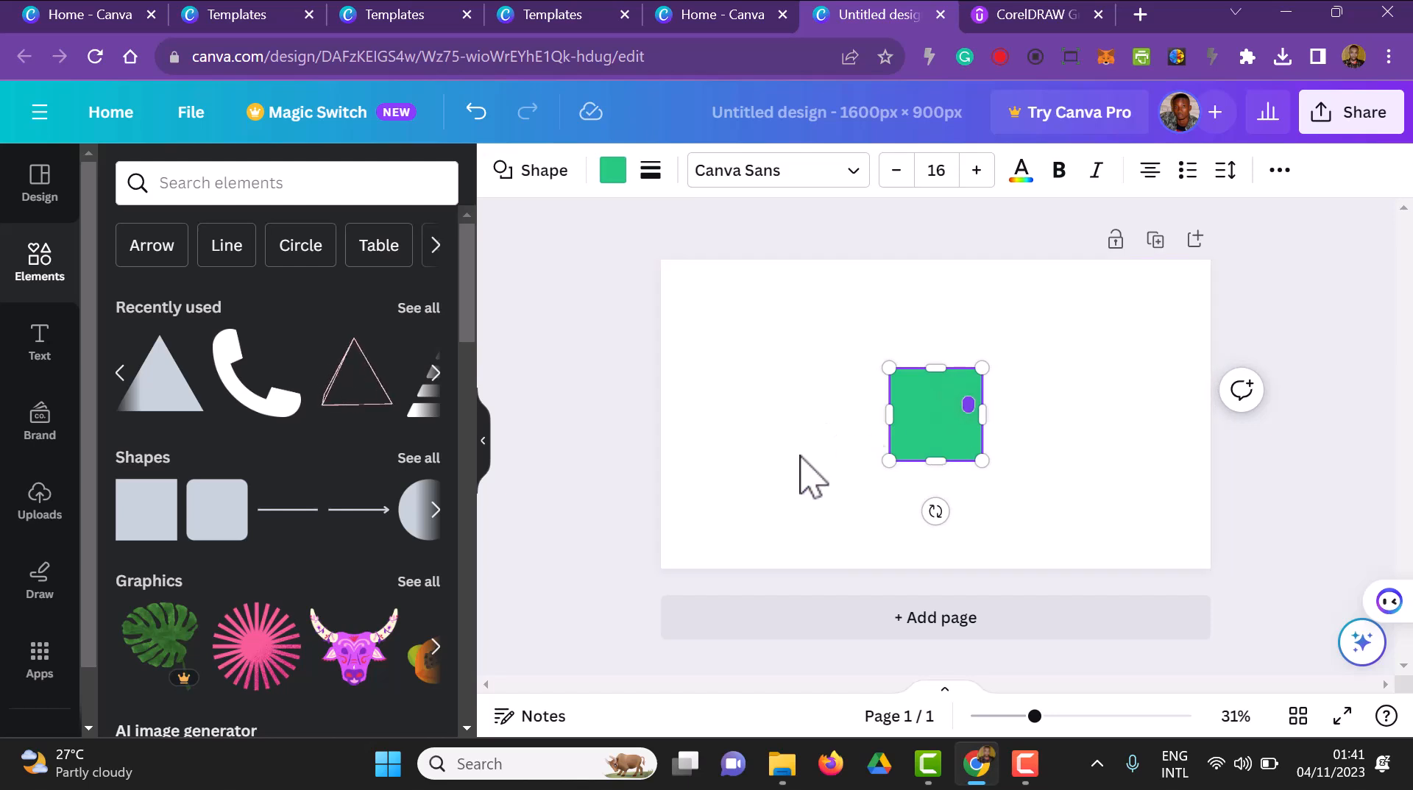
left_click_drag(937, 433, 695, 294)
left_click_drag(732, 343, 834, 592)
left_click(1316, 496)
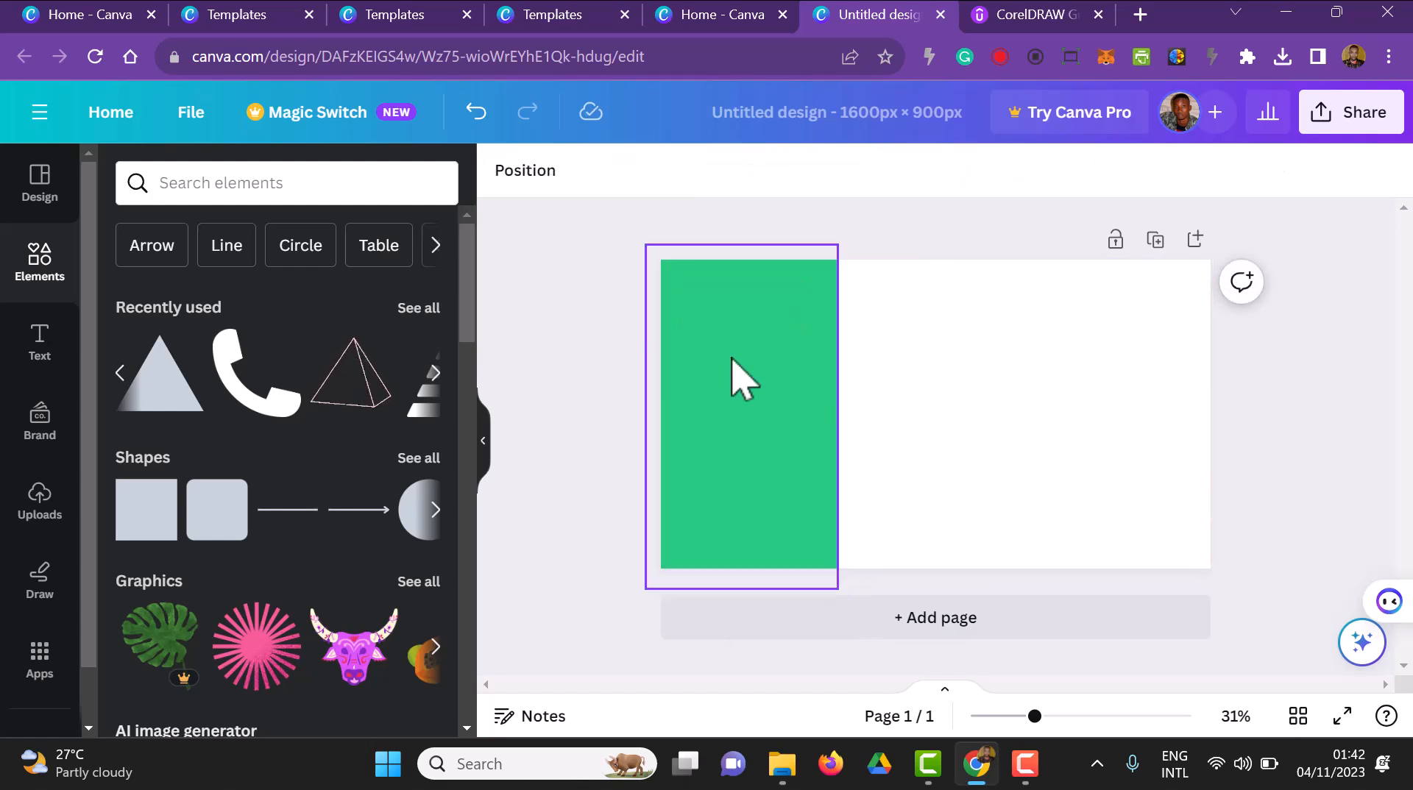
Duplicate the page and move the green band to the right edge of page 2
left_click(1155, 241)
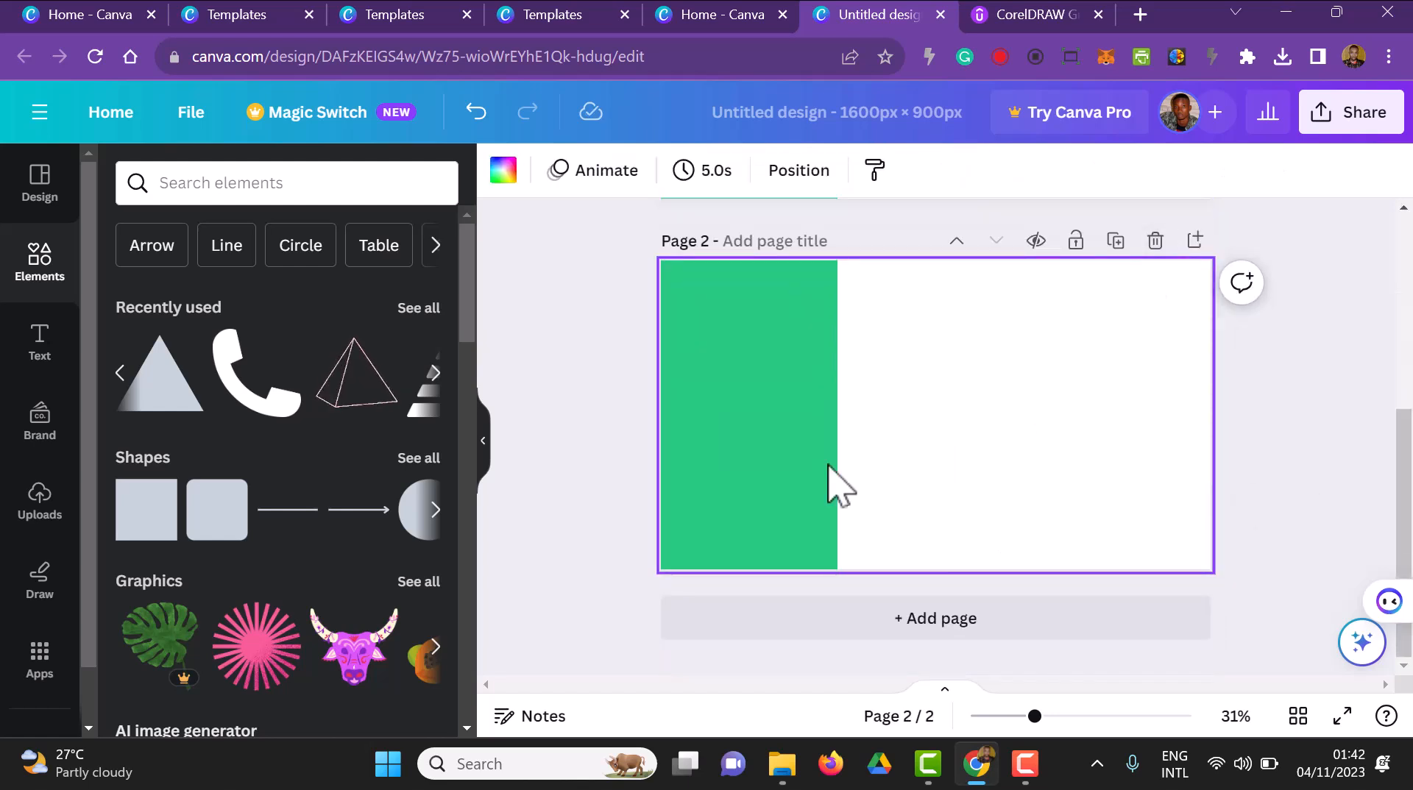
left_click_drag(788, 473, 1146, 474)
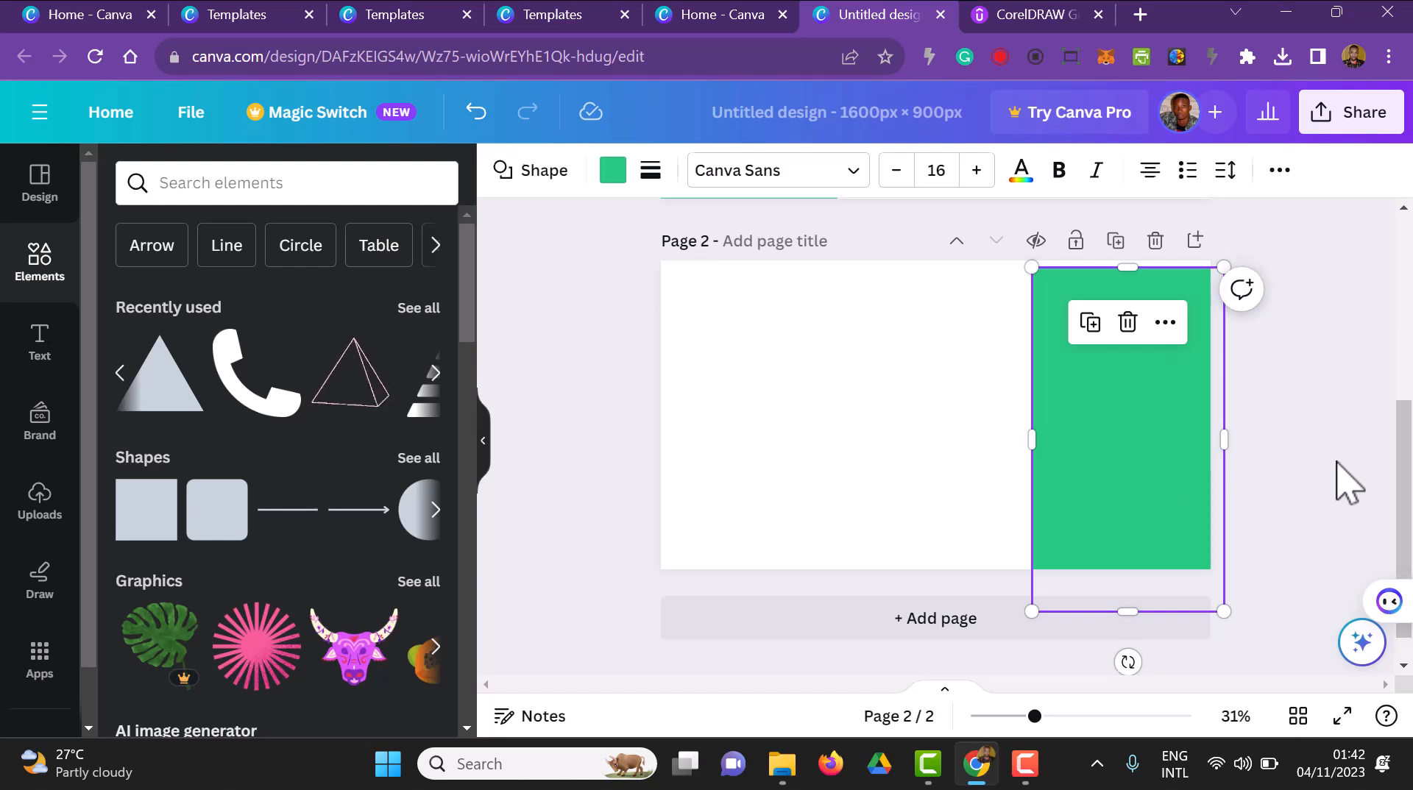
left_click(1349, 484)
scroll(1350, 484, "up", 5)
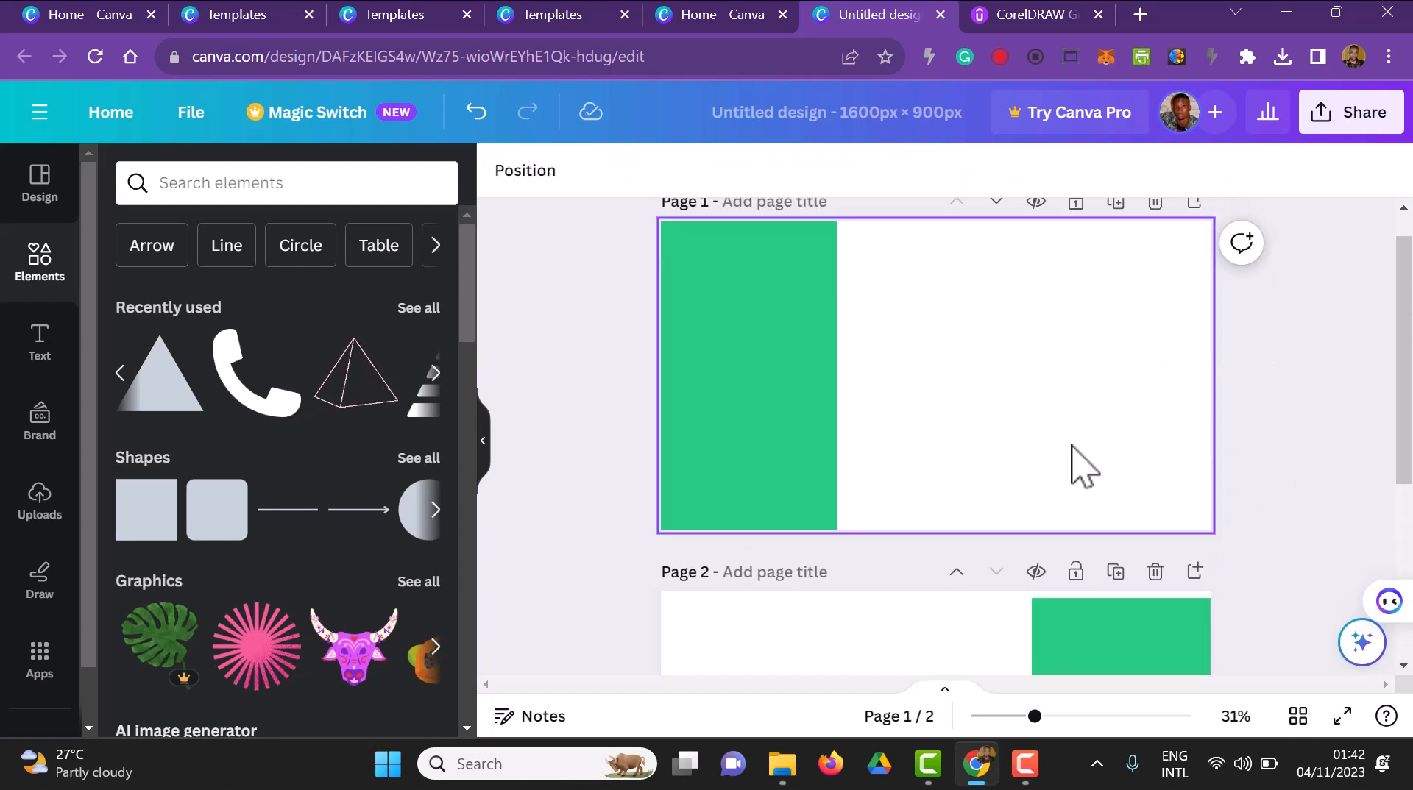
Insert the recently used "TALK TO US" text combination on page 1 and place it in the white area beside the green band
left_click(43, 346)
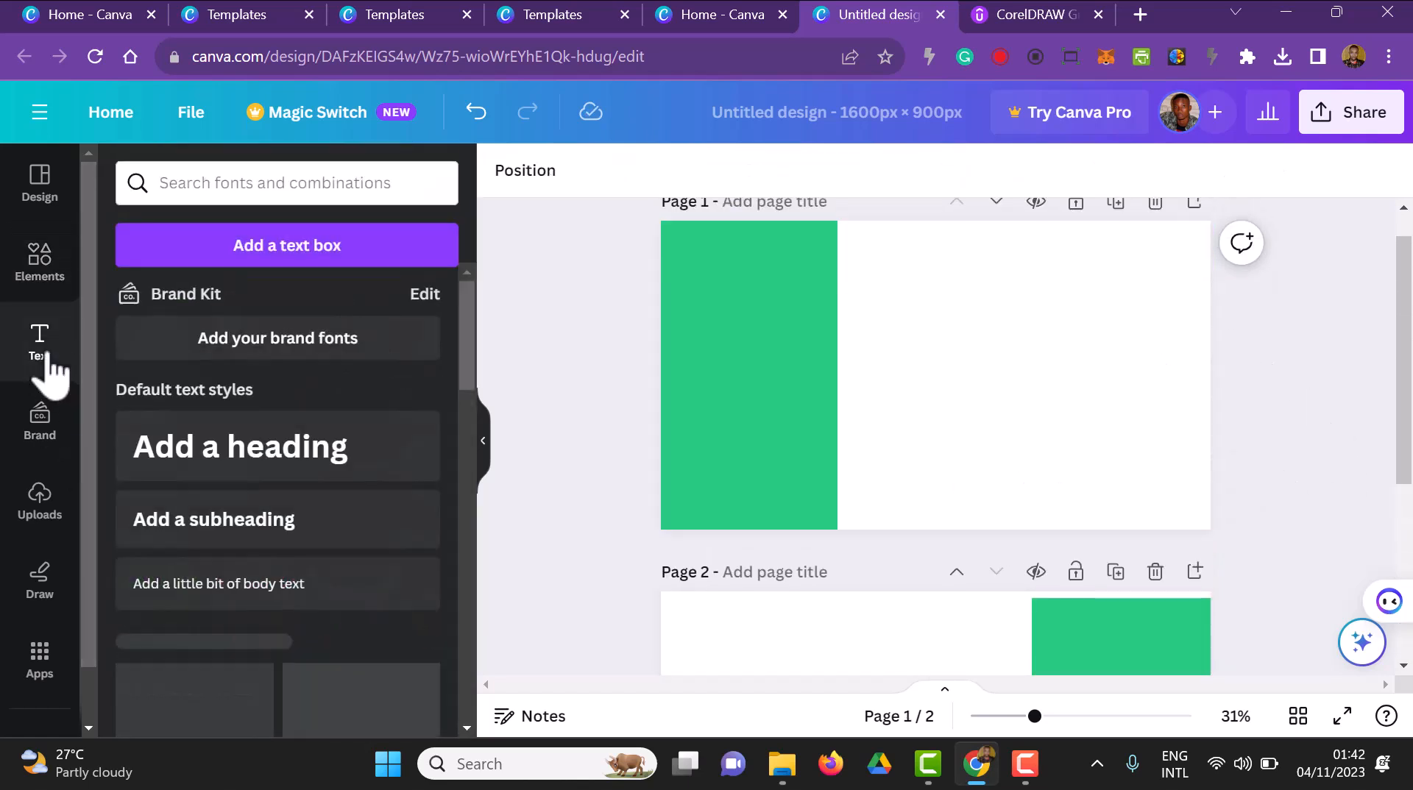
scroll(356, 536, "down", 5)
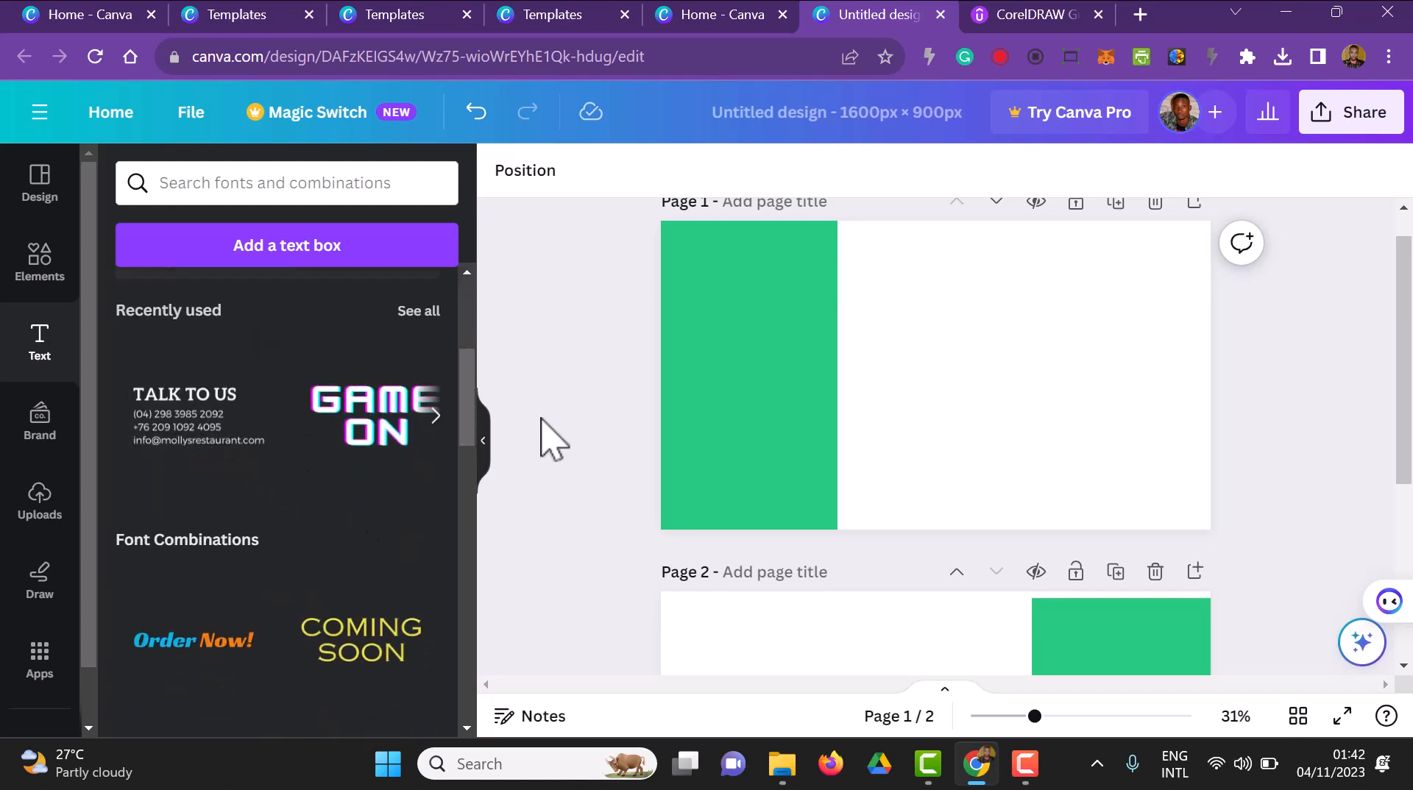
left_click(278, 460)
left_click_drag(1020, 394, 1174, 537)
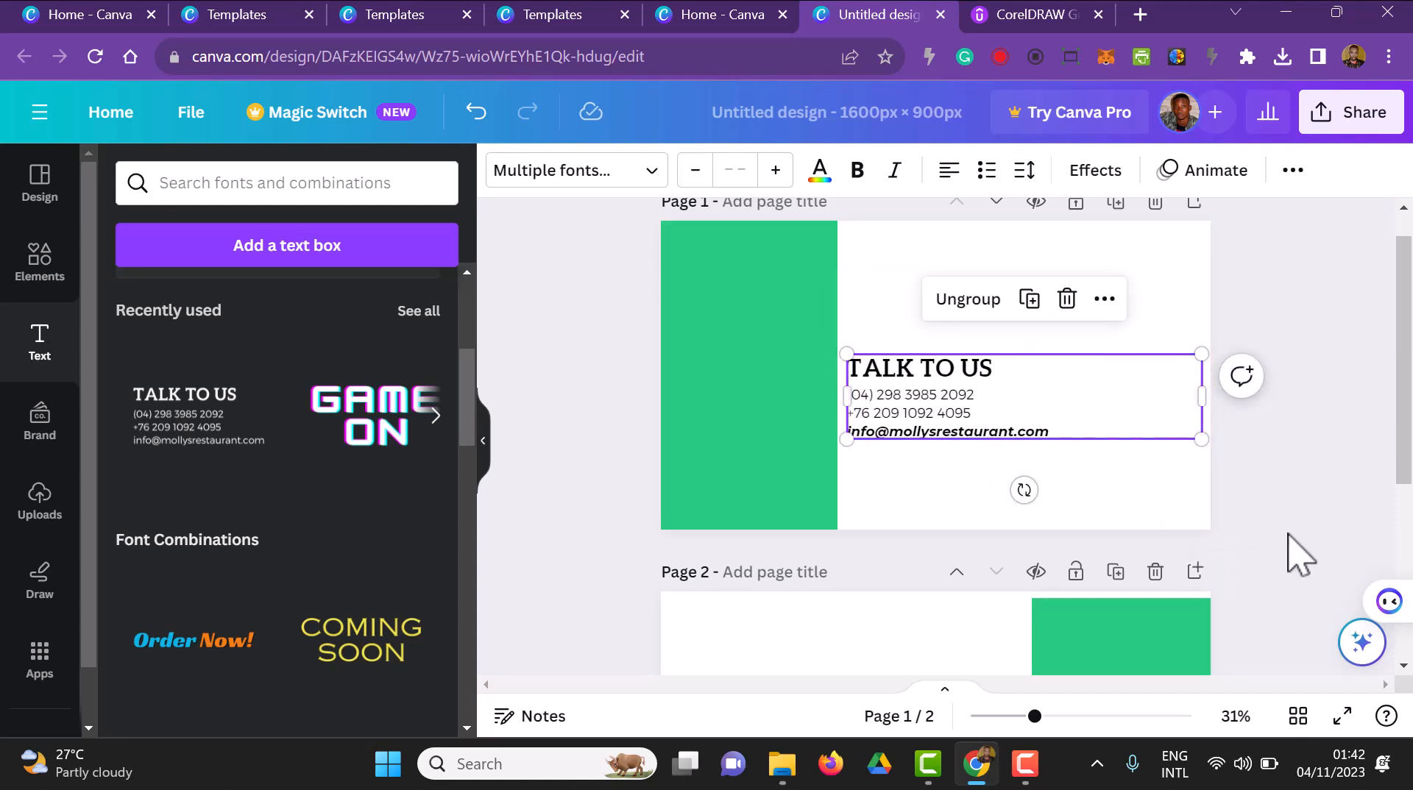
left_click(1293, 558)
left_click_drag(992, 442, 972, 369)
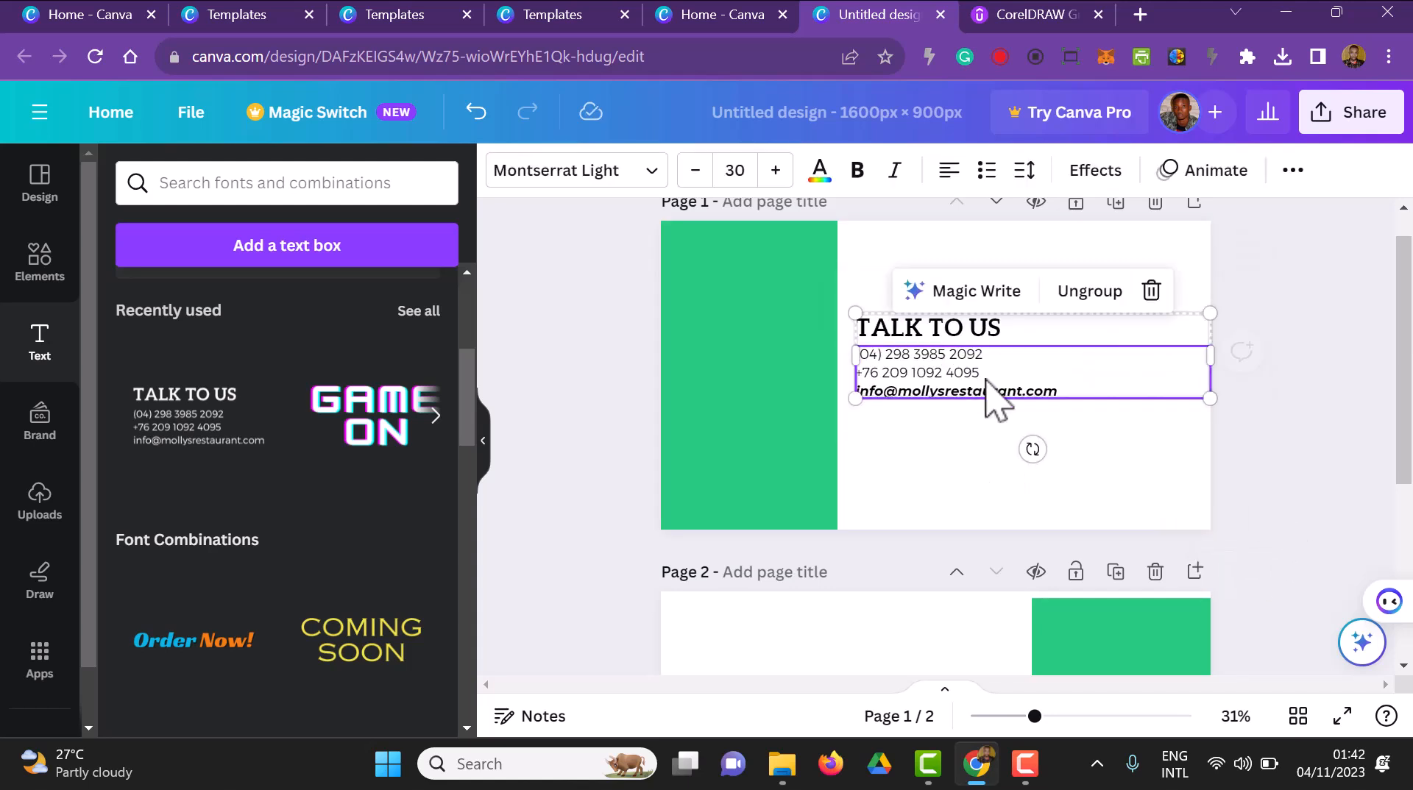
left_click(1271, 495)
Add the pink sunburst graphic to page 2, enlarge it and place it in the middle of the white area
scroll(937, 580, "down", 3)
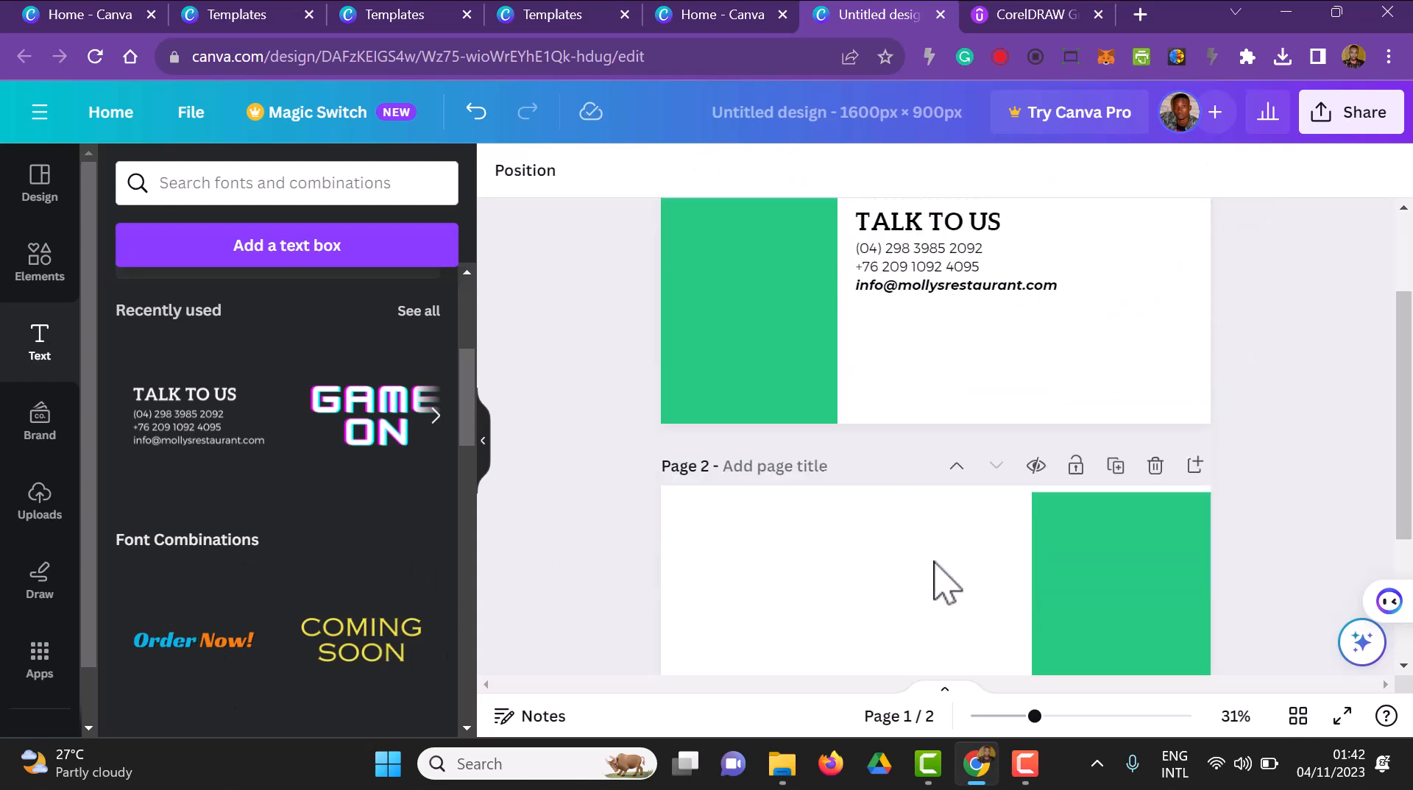
scroll(232, 545, "down", 3)
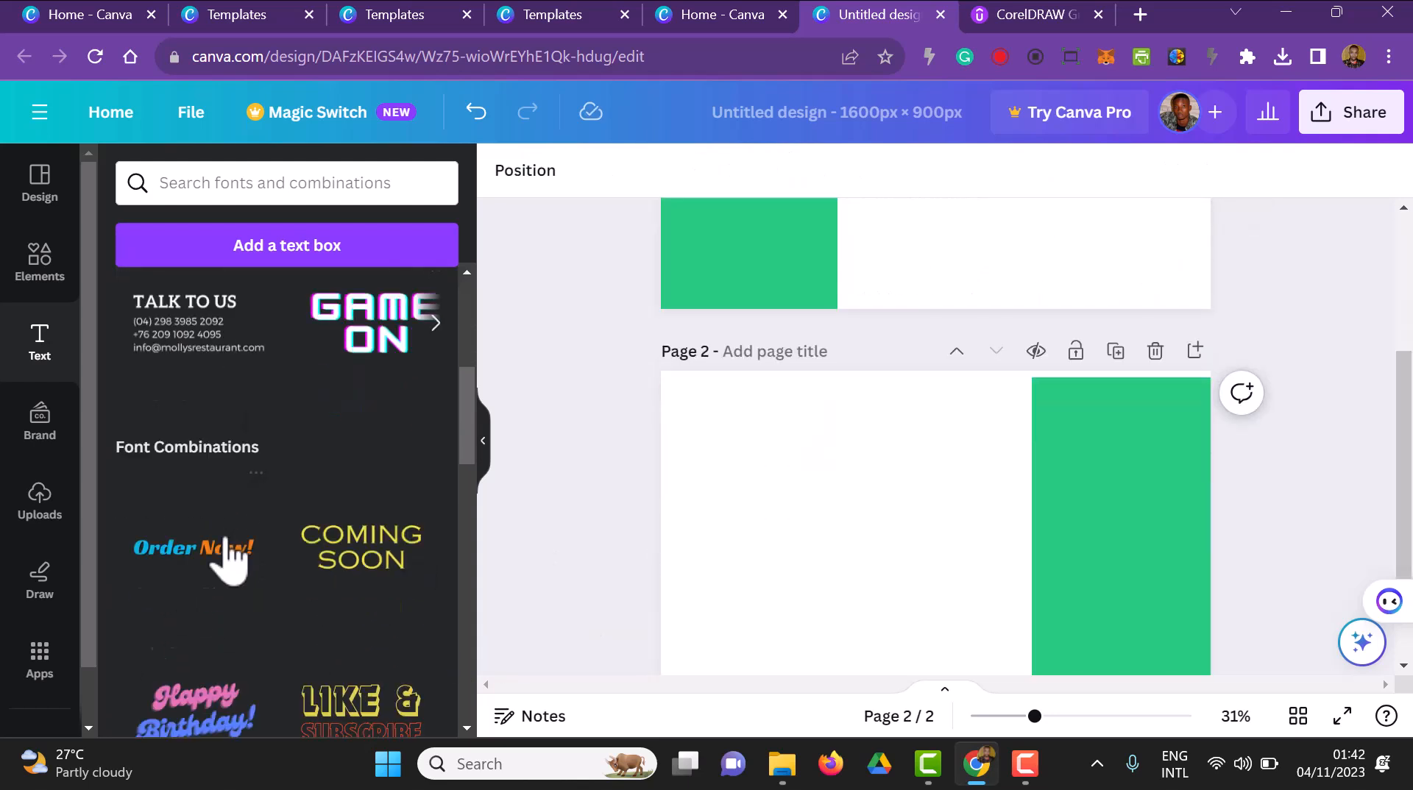
left_click(55, 283)
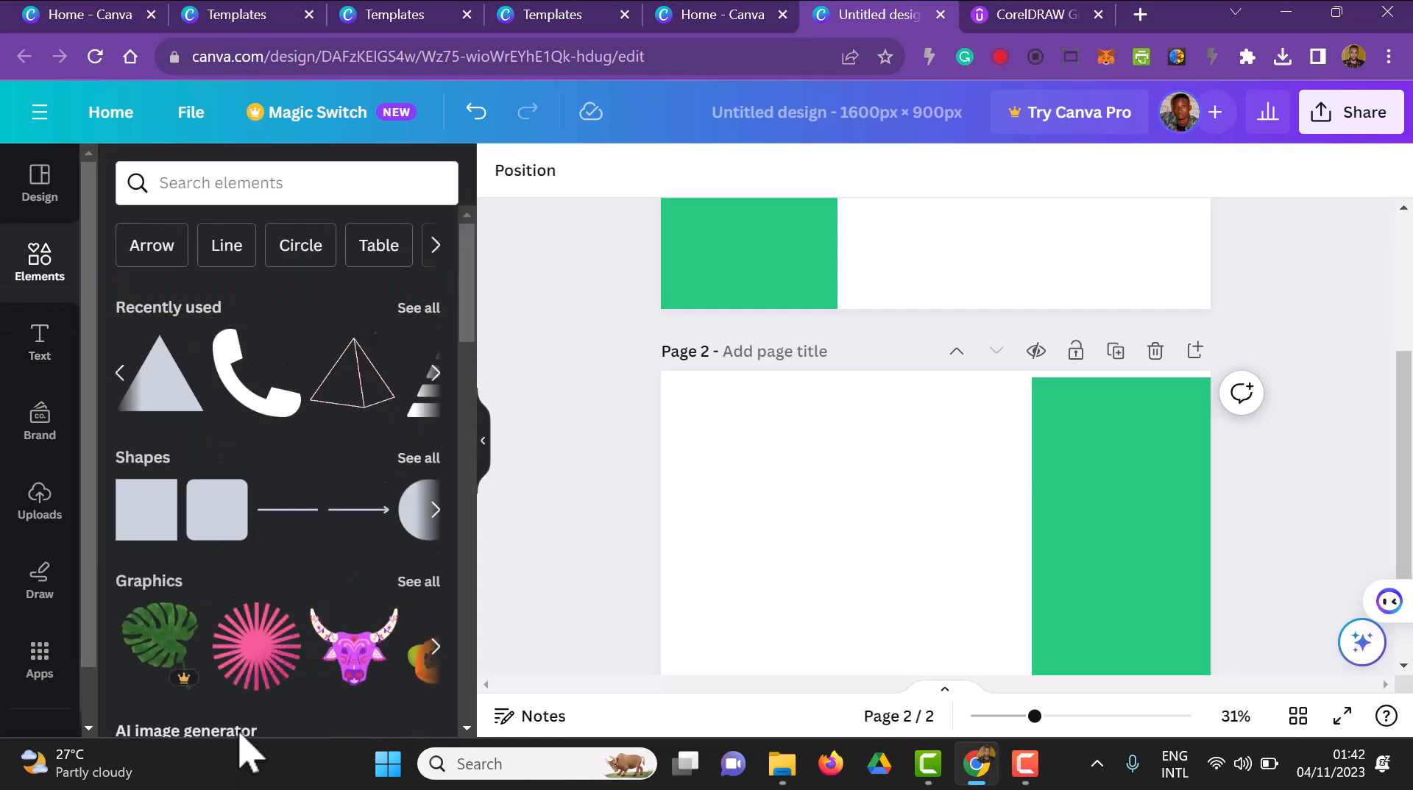
left_click_drag(258, 666, 786, 571)
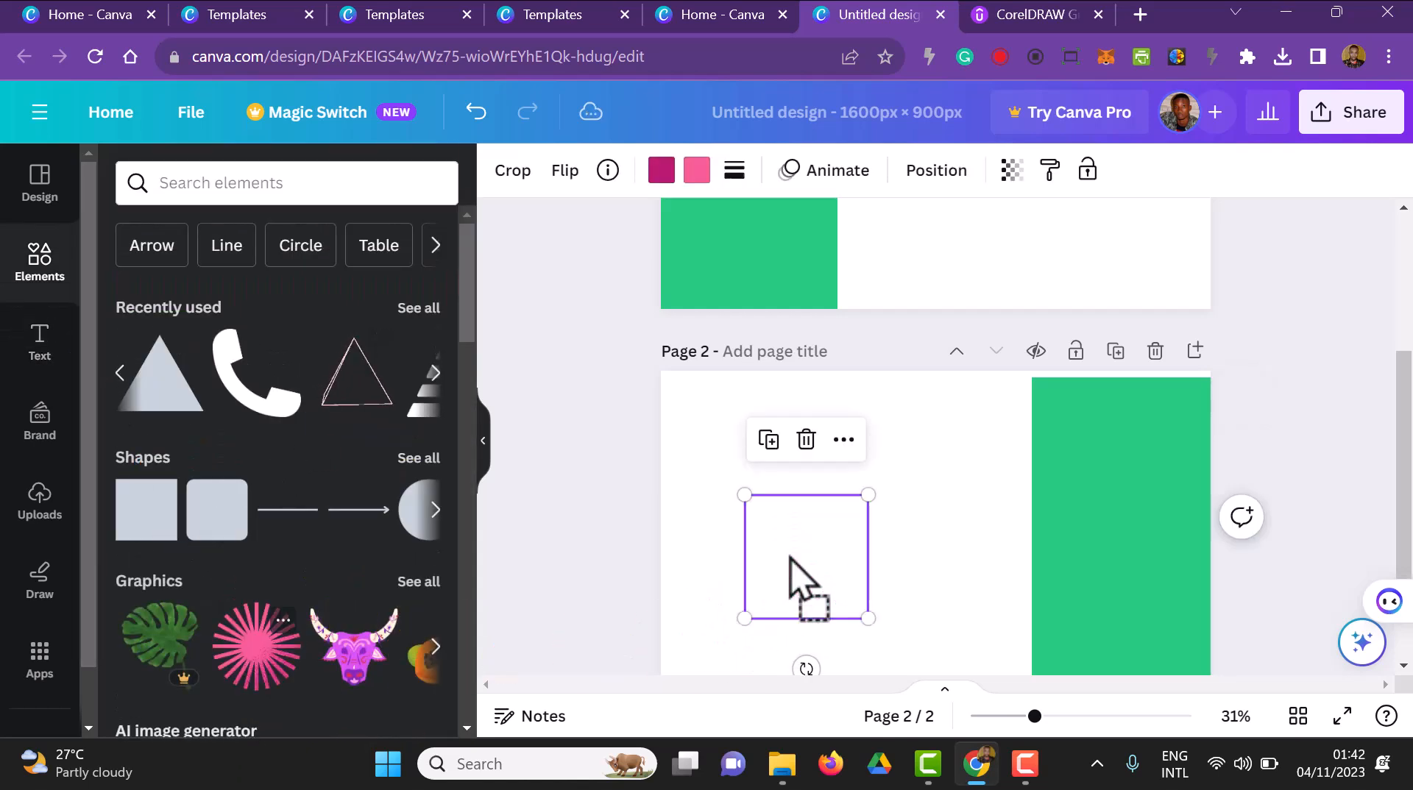
left_click_drag(867, 620, 913, 663)
left_click_drag(840, 597, 869, 548)
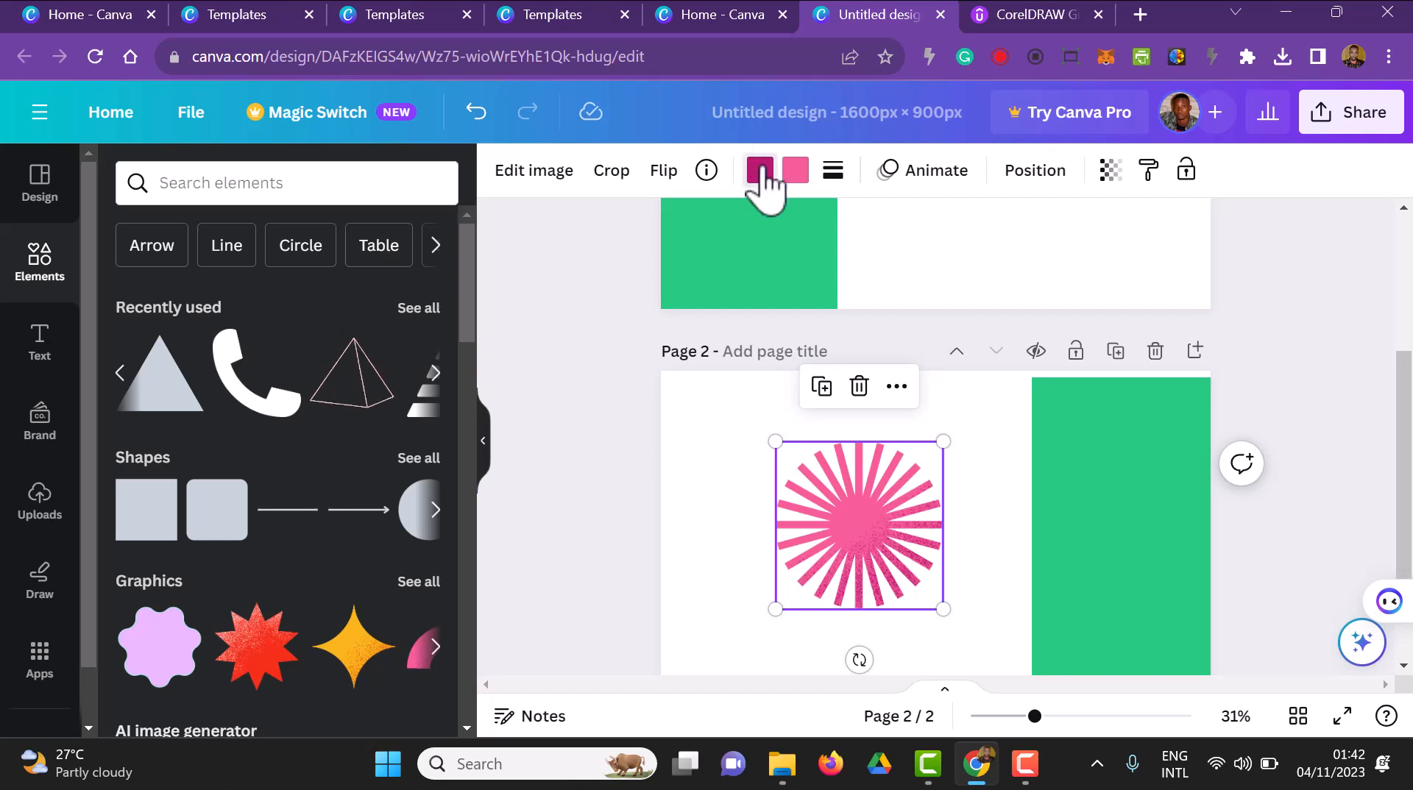
Recolour both the dark magenta and the pink of the sunburst graphic to the design's green
left_click(760, 172)
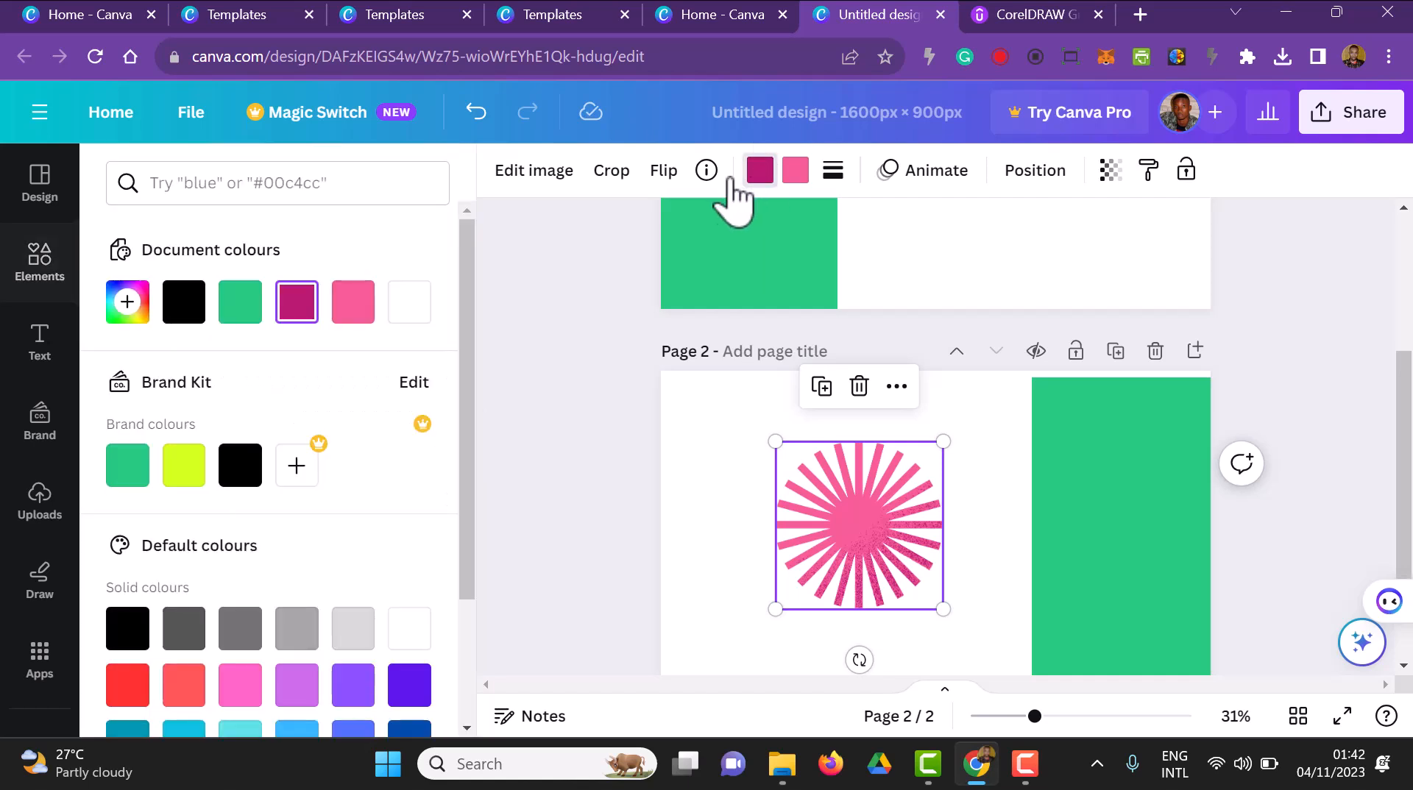
left_click(238, 308)
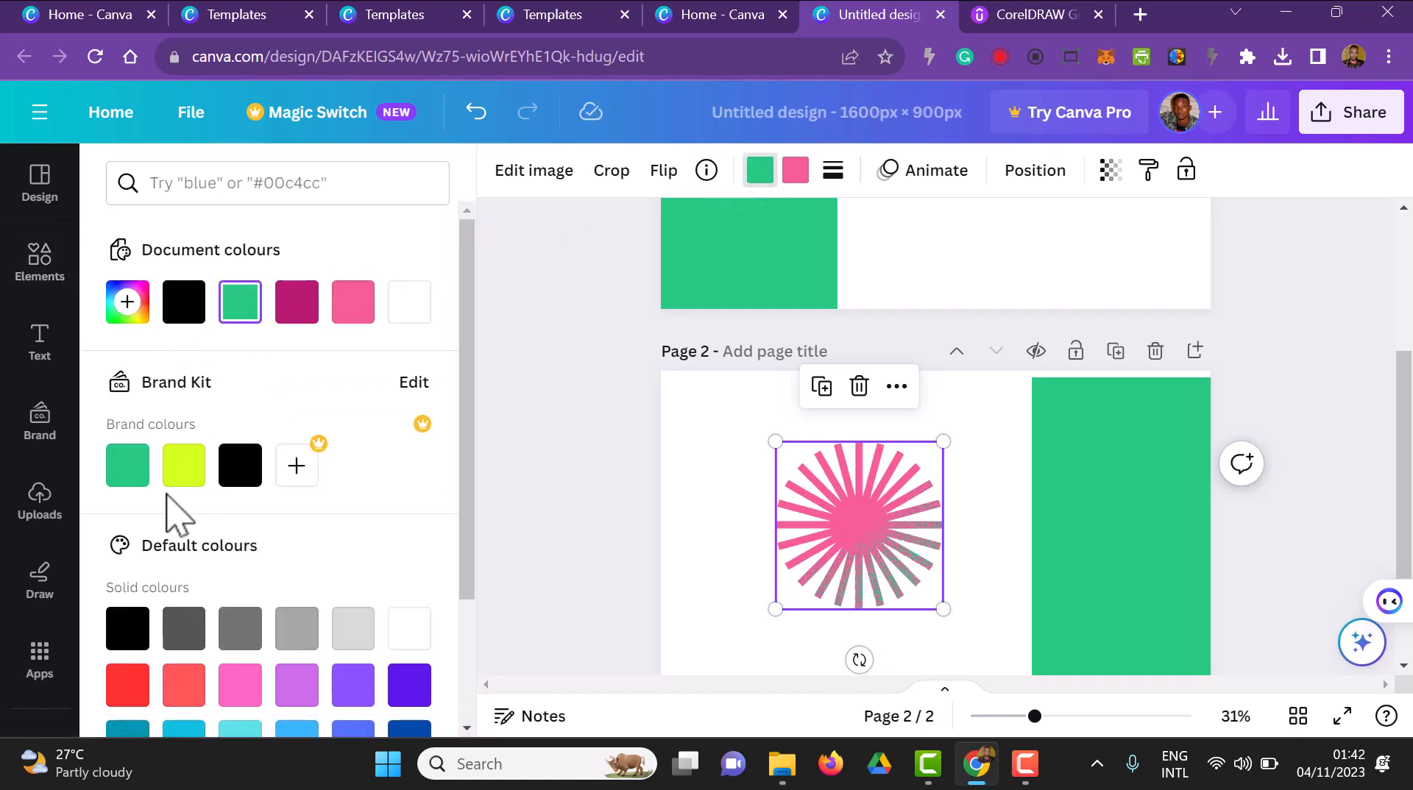
scroll(171, 516, "down", 2)
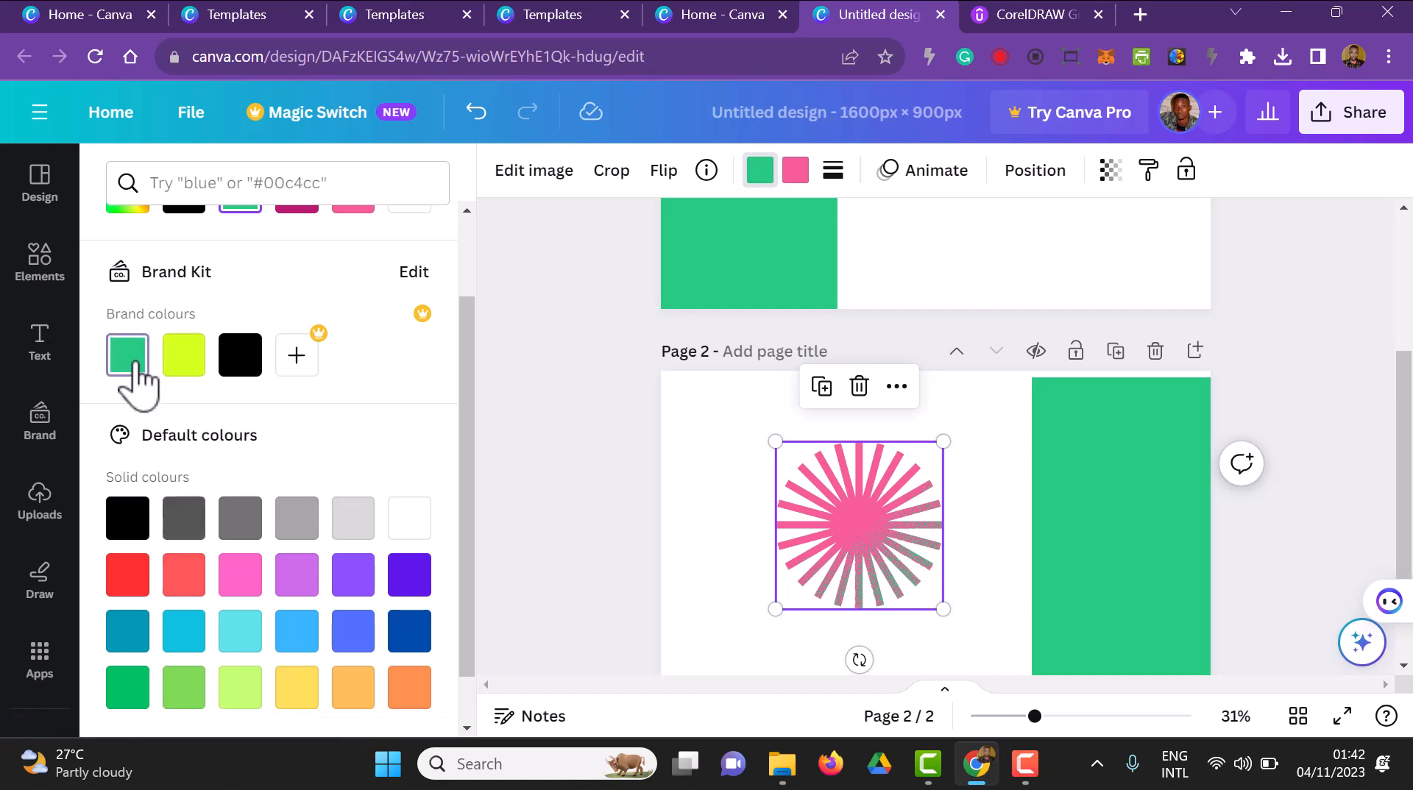
left_click(801, 175)
left_click(128, 361)
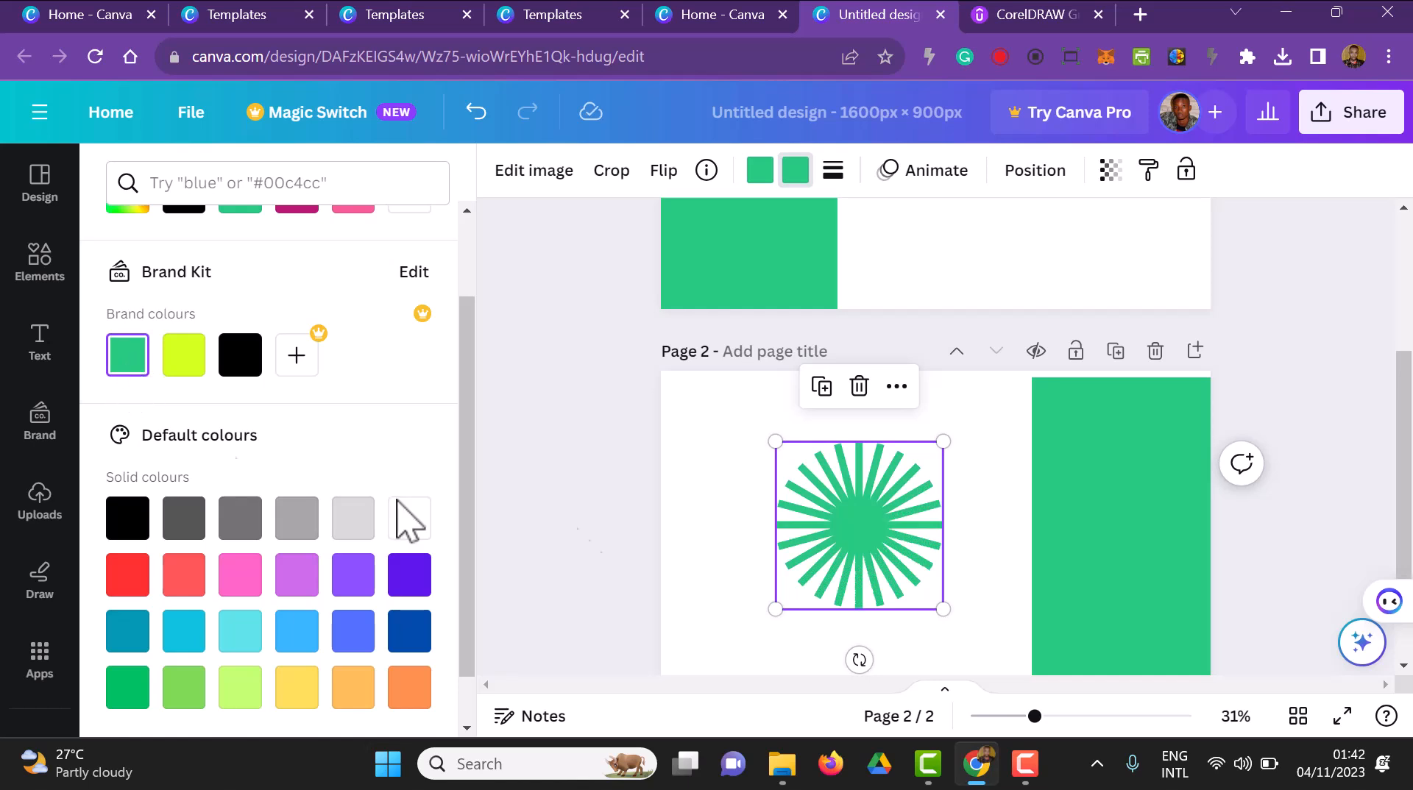
left_click(1271, 572)
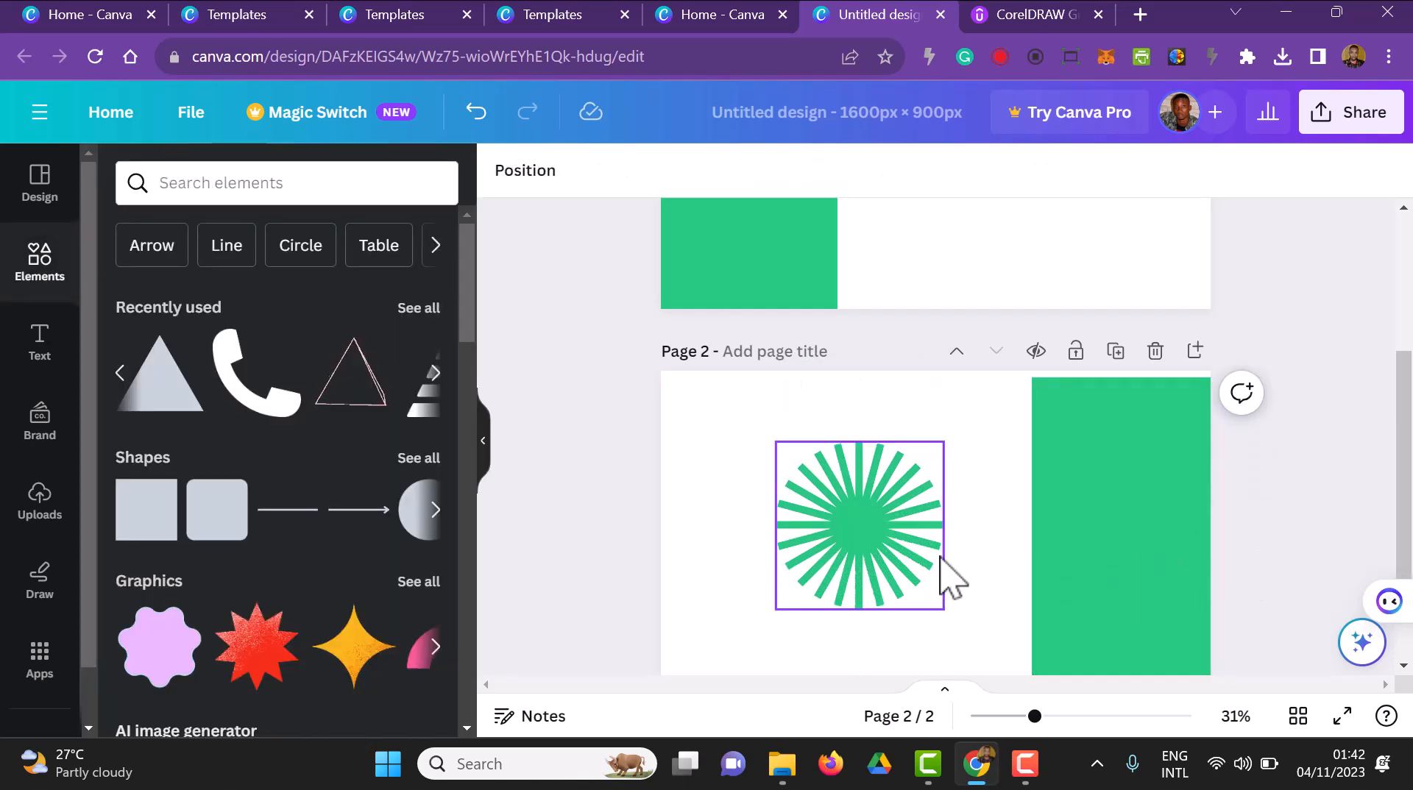
Change the second colour of the sunburst graphic on page 2 to the default solid red
left_click(891, 560)
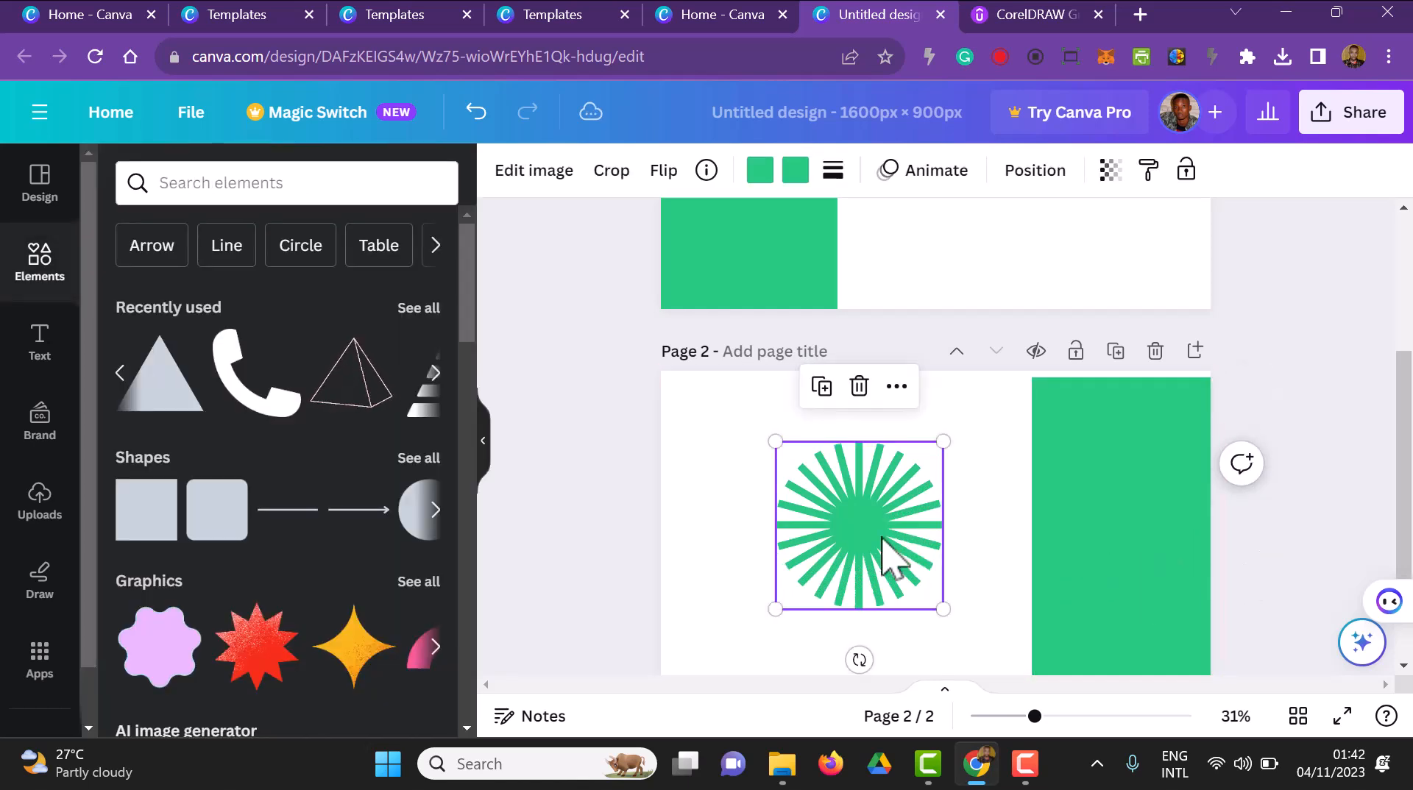
left_click(795, 171)
left_click(127, 686)
left_click(1257, 570)
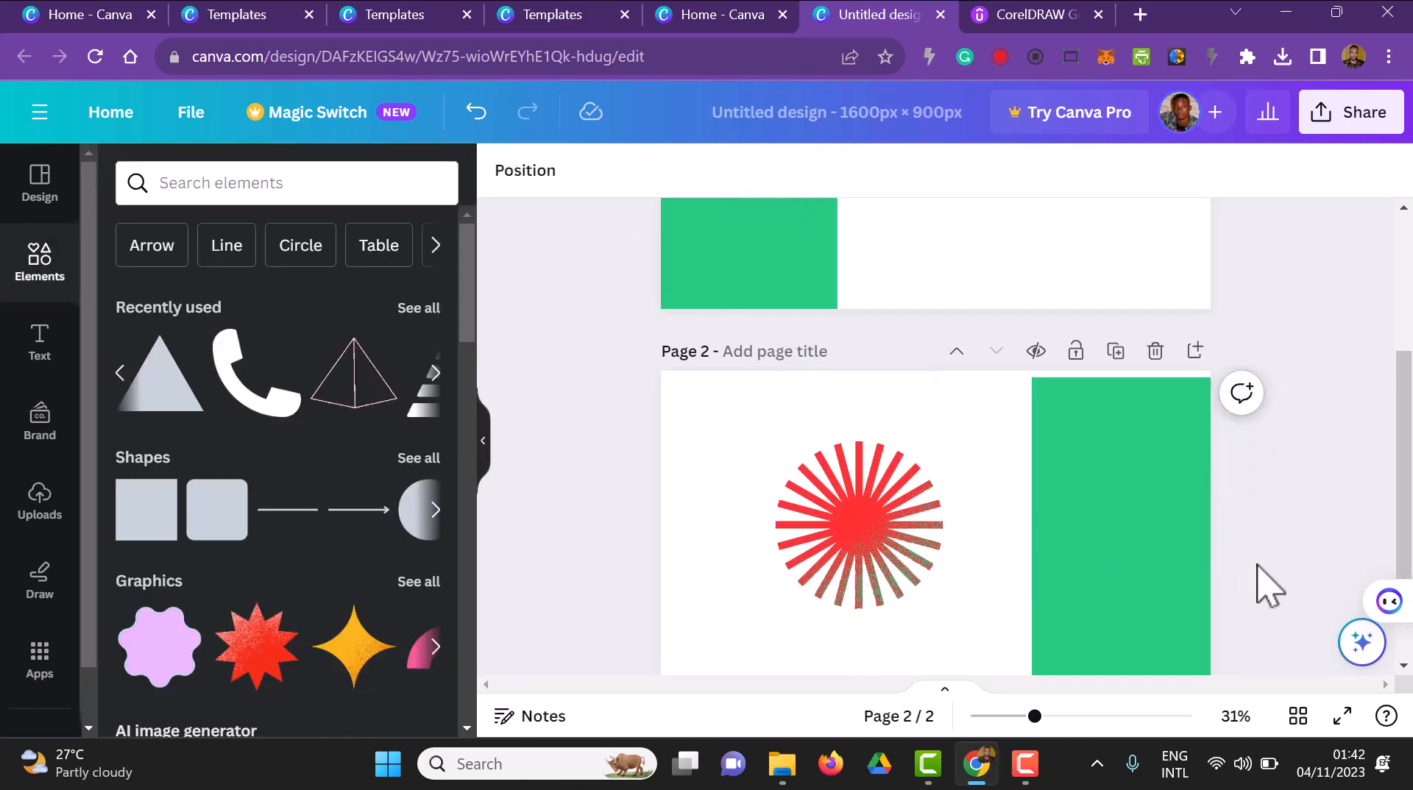
scroll(1257, 566, "up", 3)
scroll(934, 450, "down", 5)
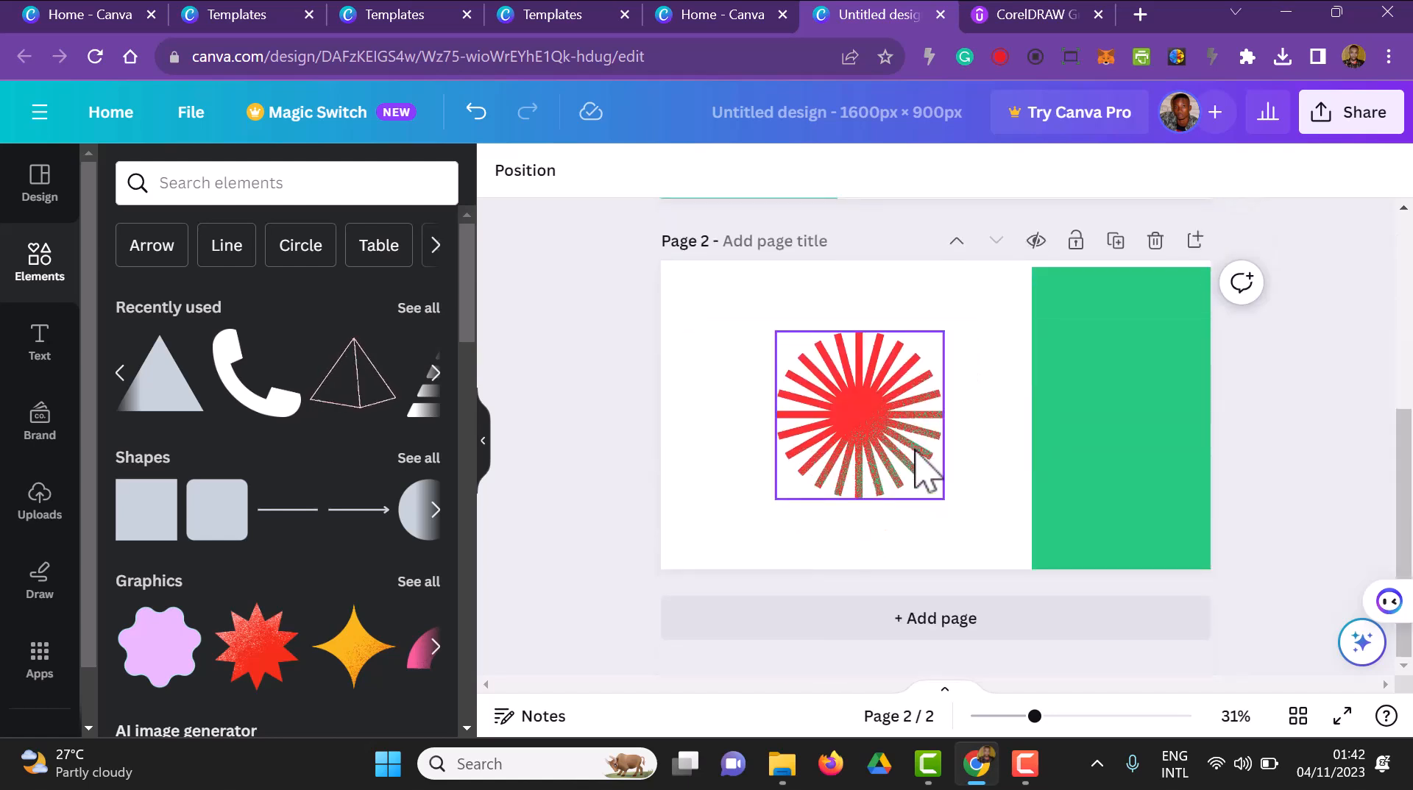
left_click(911, 128)
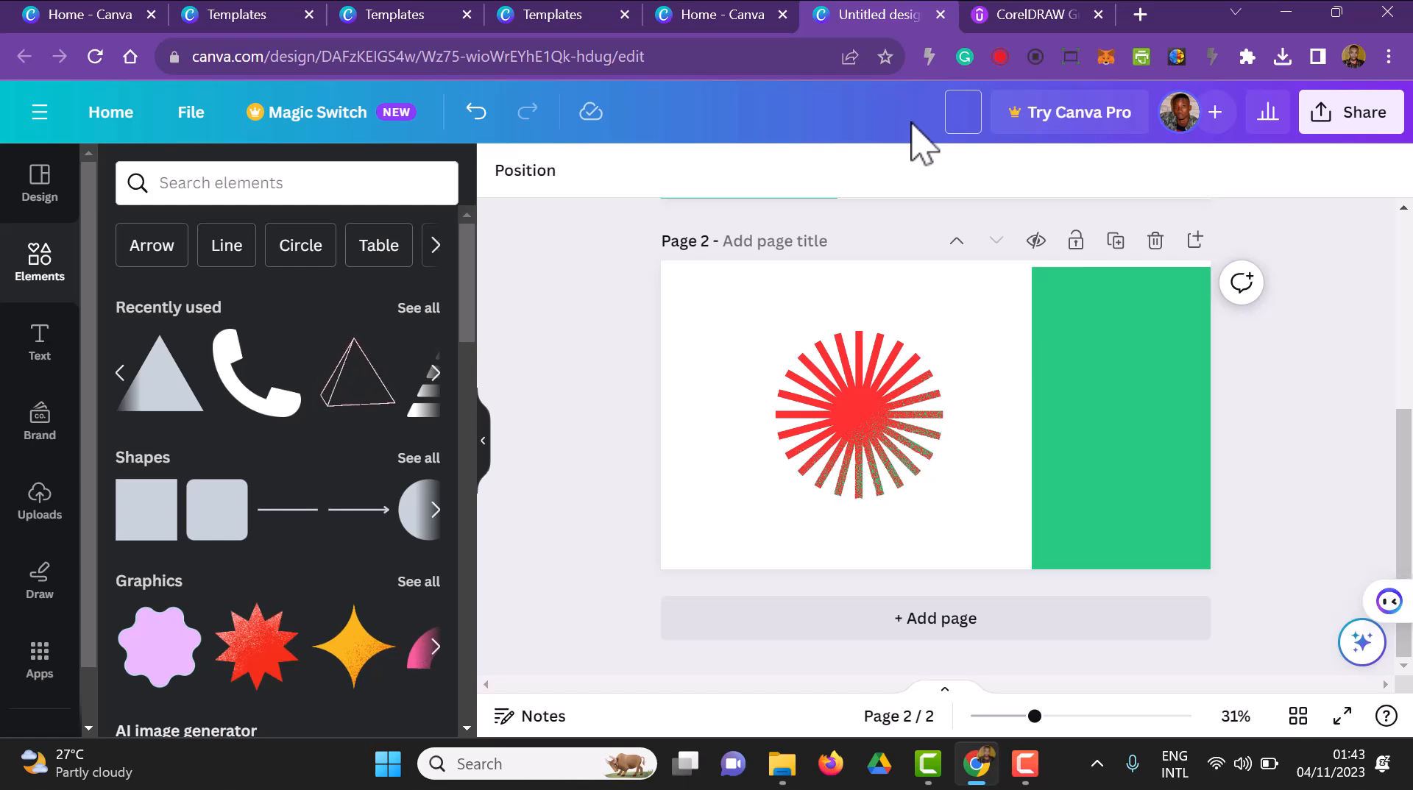
scroll(783, 353, "up", 3)
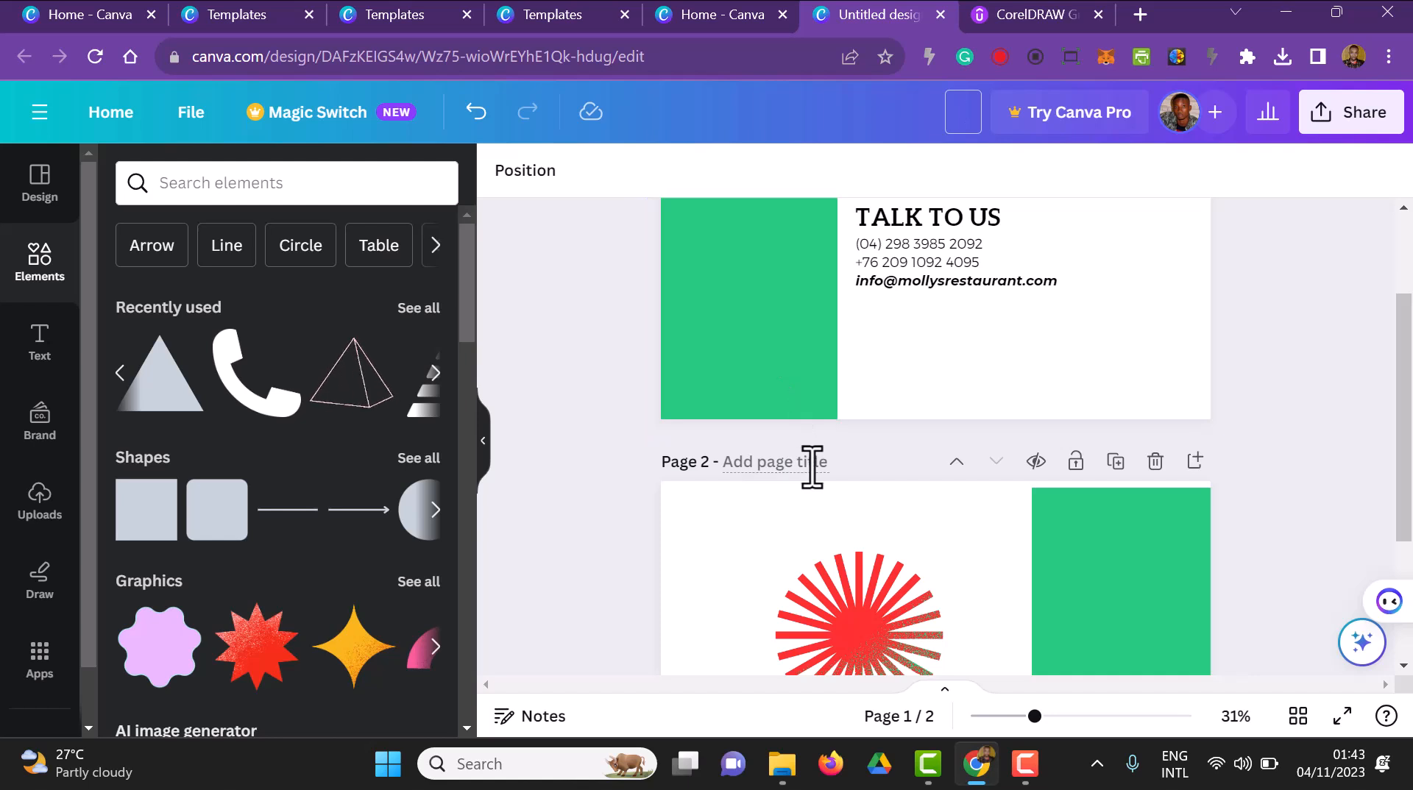
scroll(846, 397, "up", 2)
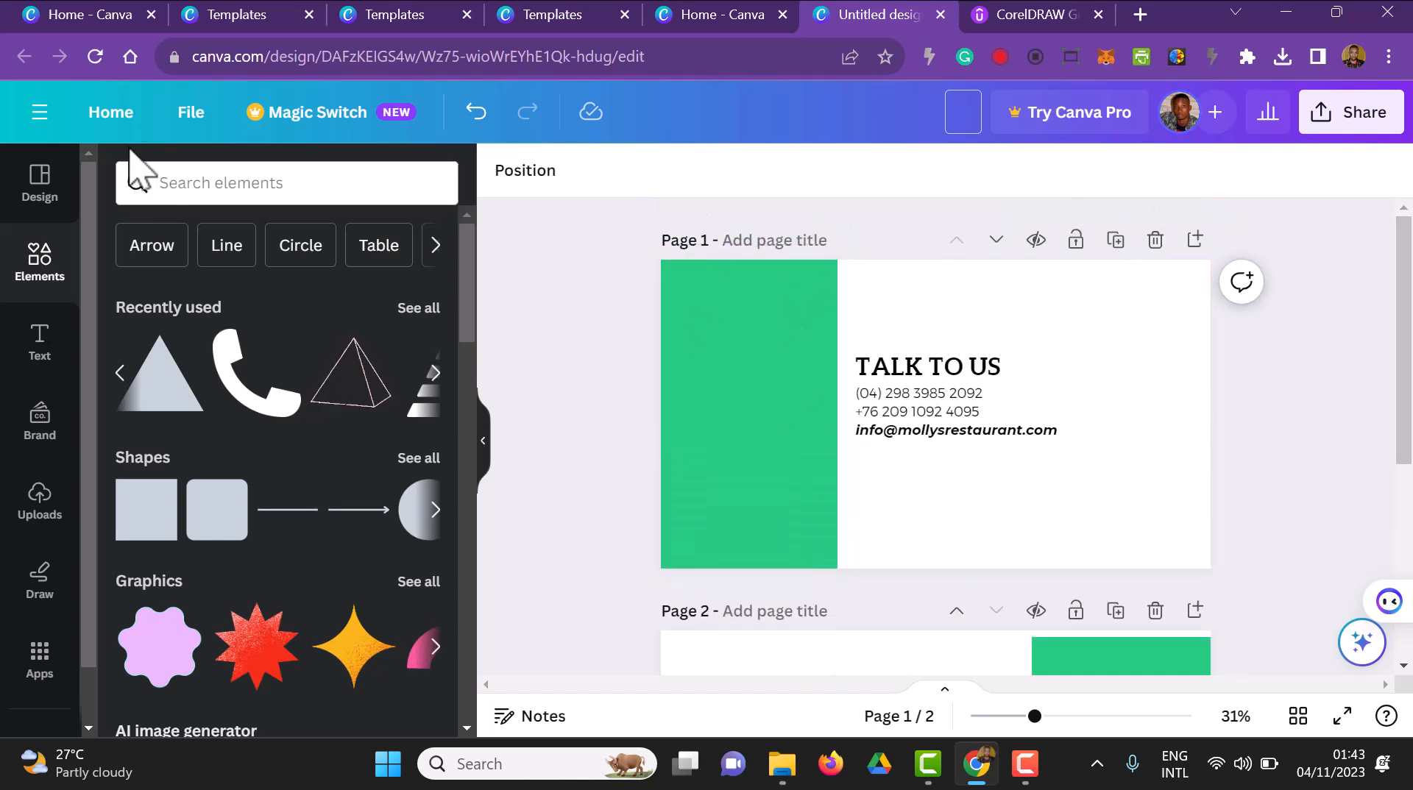
Return to the home page and search the templates for "book cover"
left_click(118, 122)
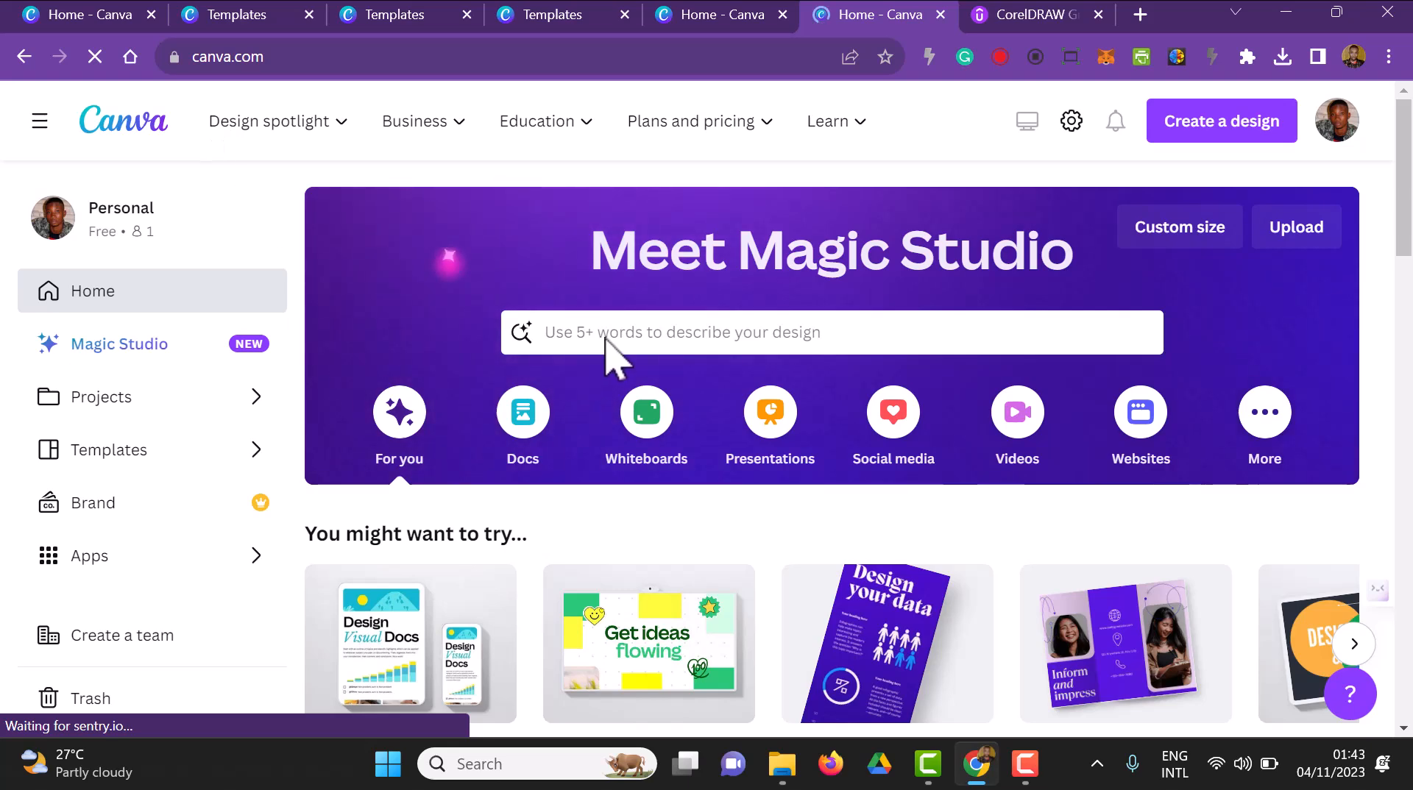
left_click(608, 336)
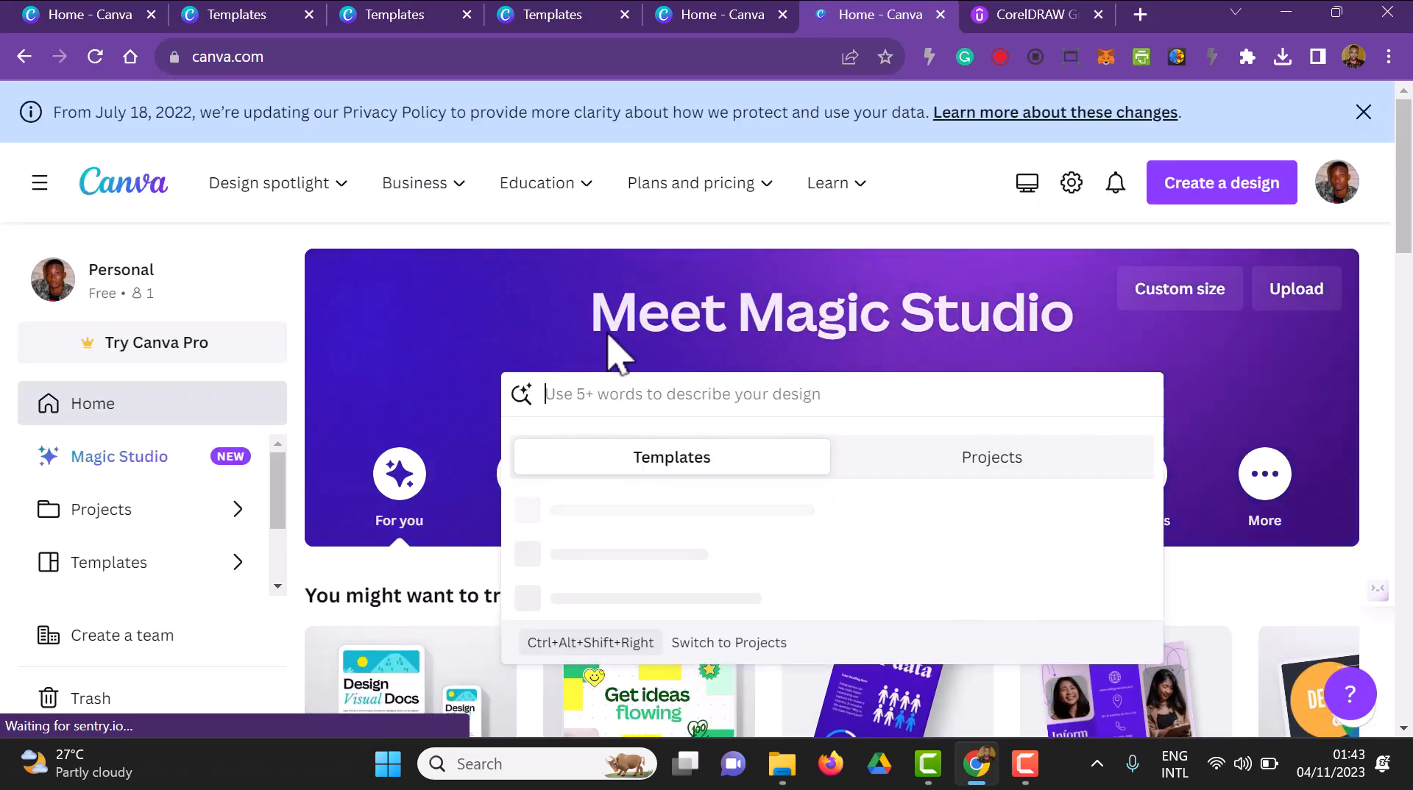
type("book c")
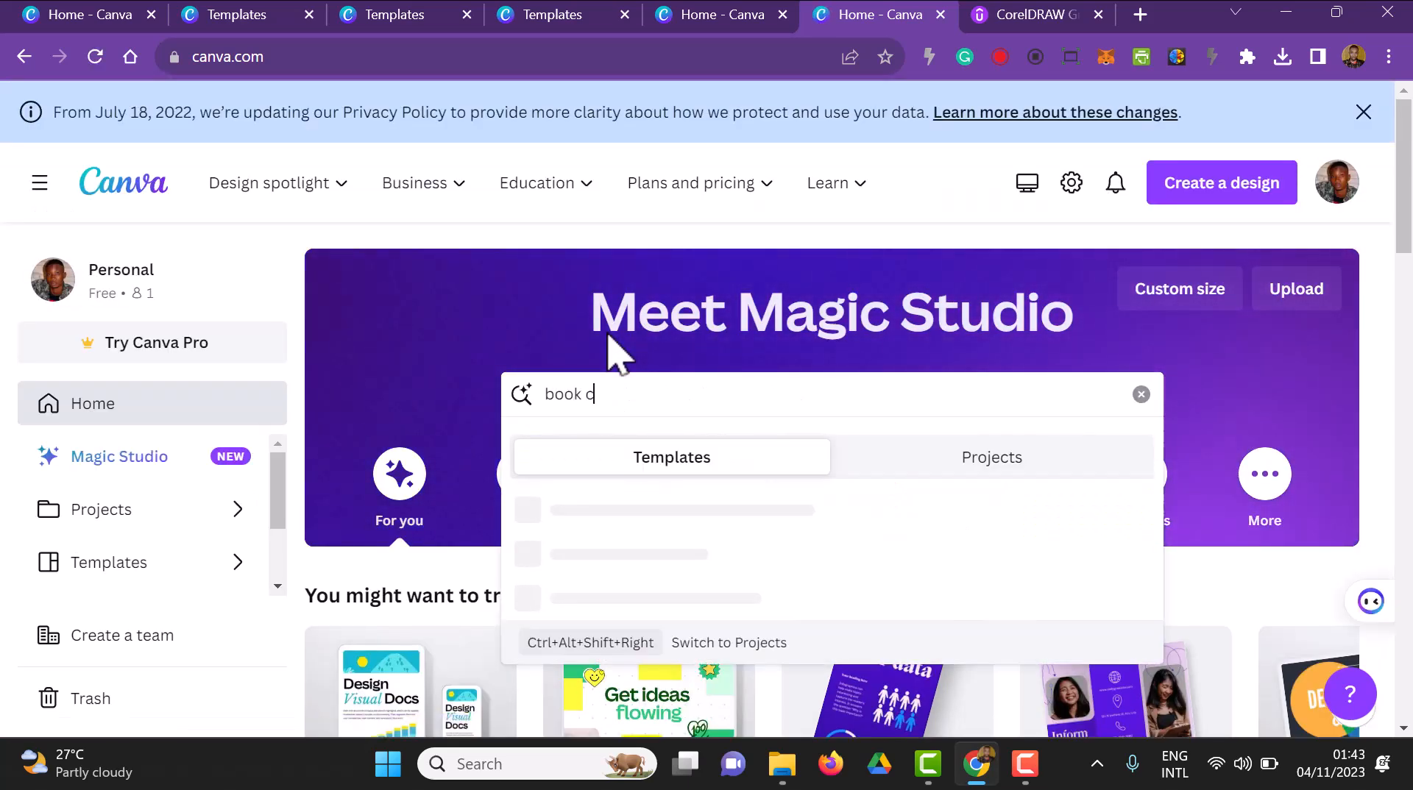
type("over")
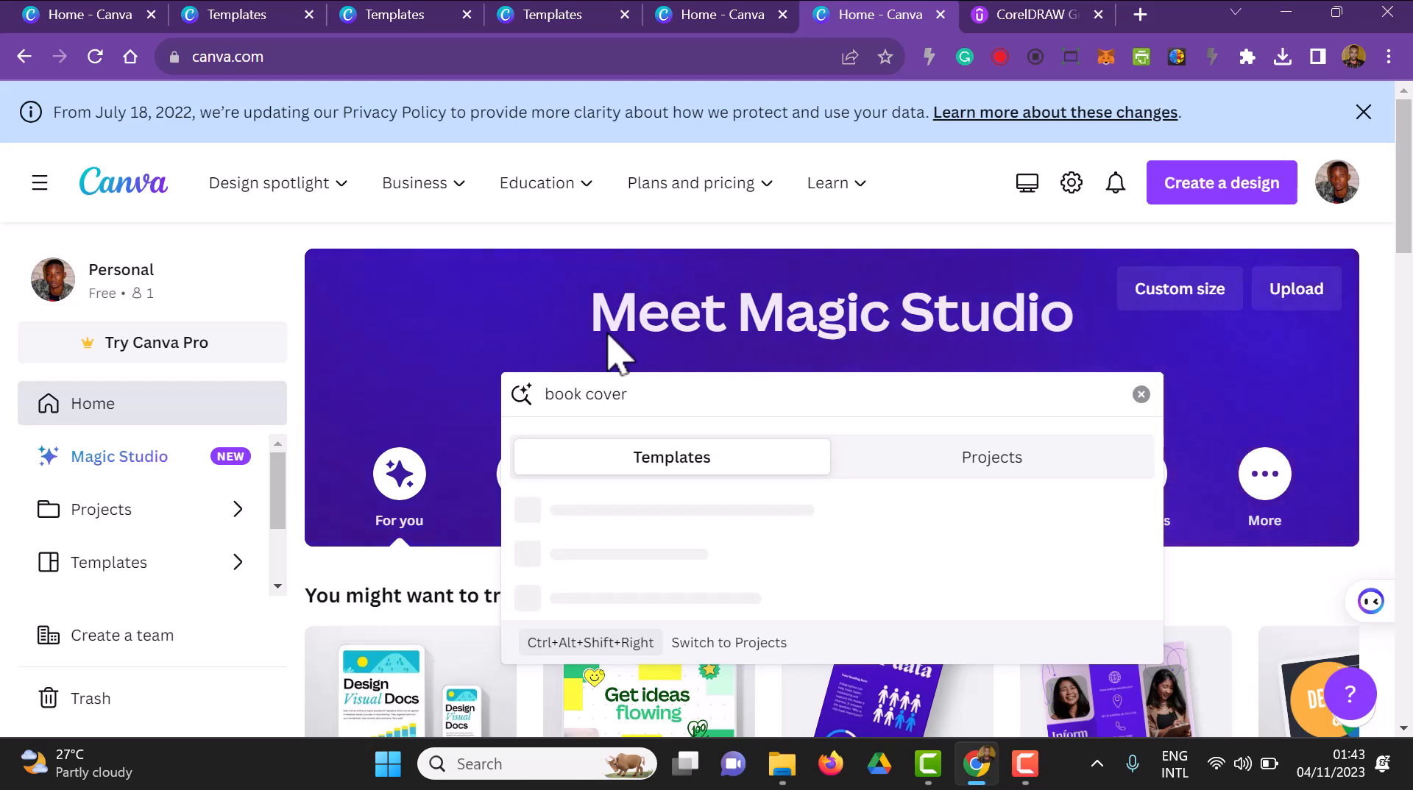
key("Return")
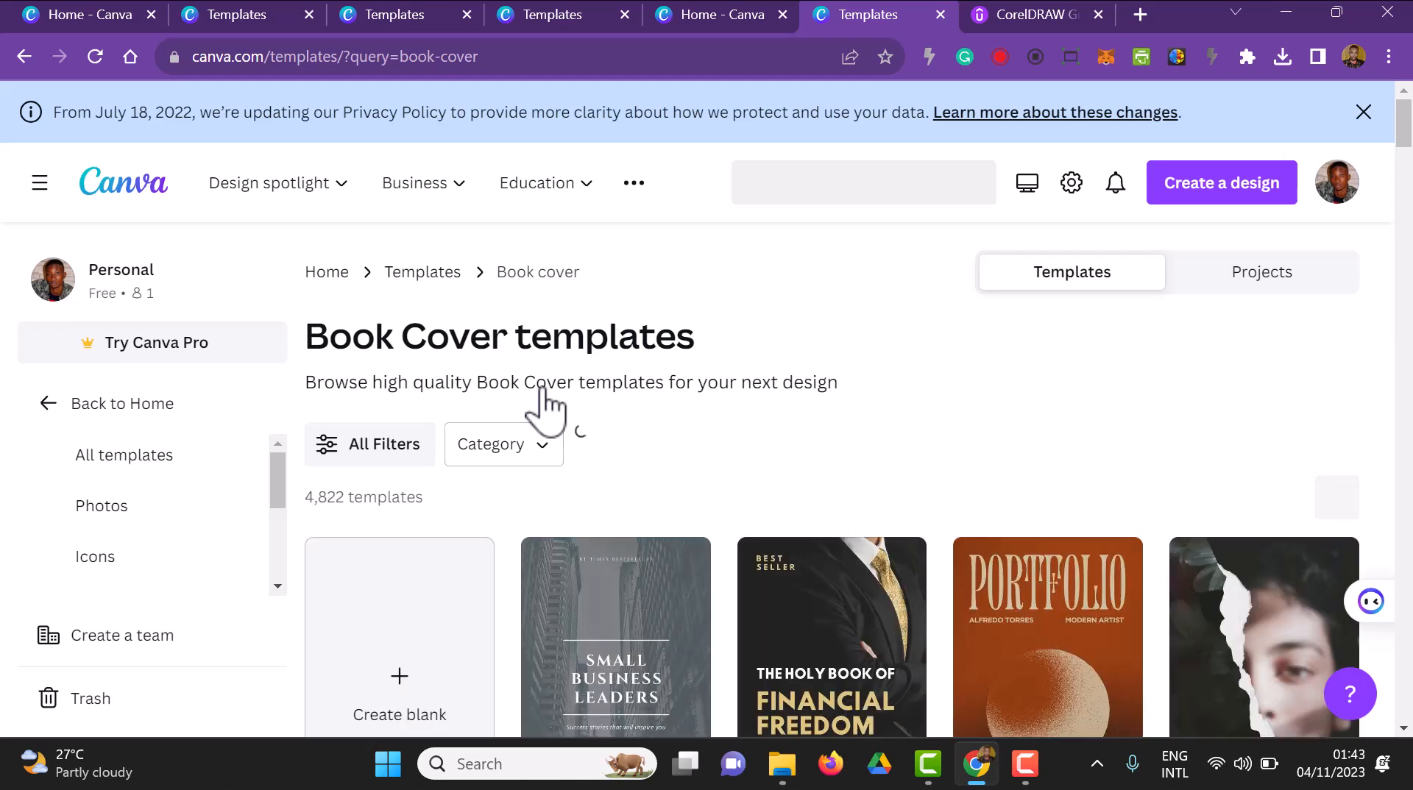
Browse the book cover templates and open the details of the brown "Portfolio" cover
scroll(548, 412, "down", 3)
scroll(589, 431, "down", 1)
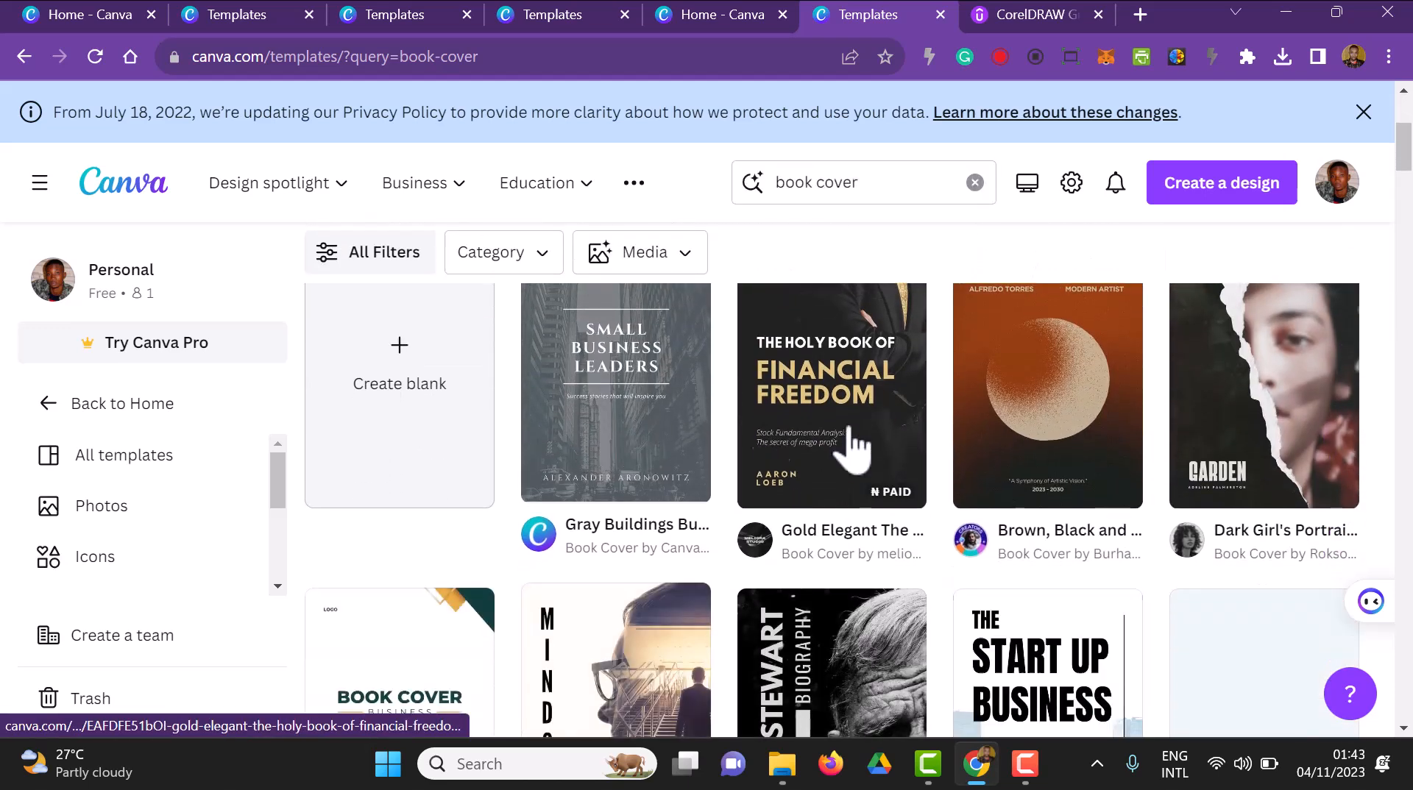
scroll(1019, 479, "up", 1)
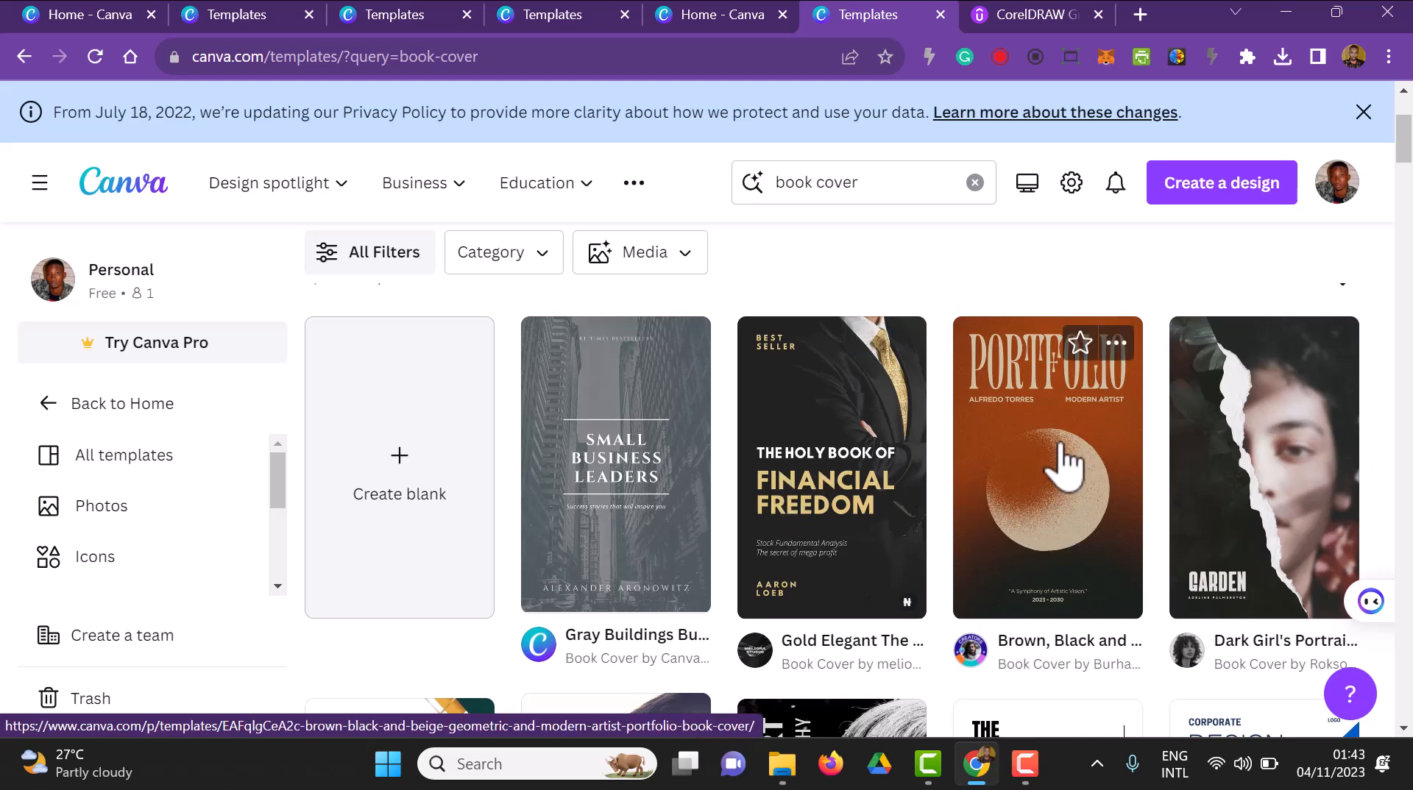
left_click(1060, 423)
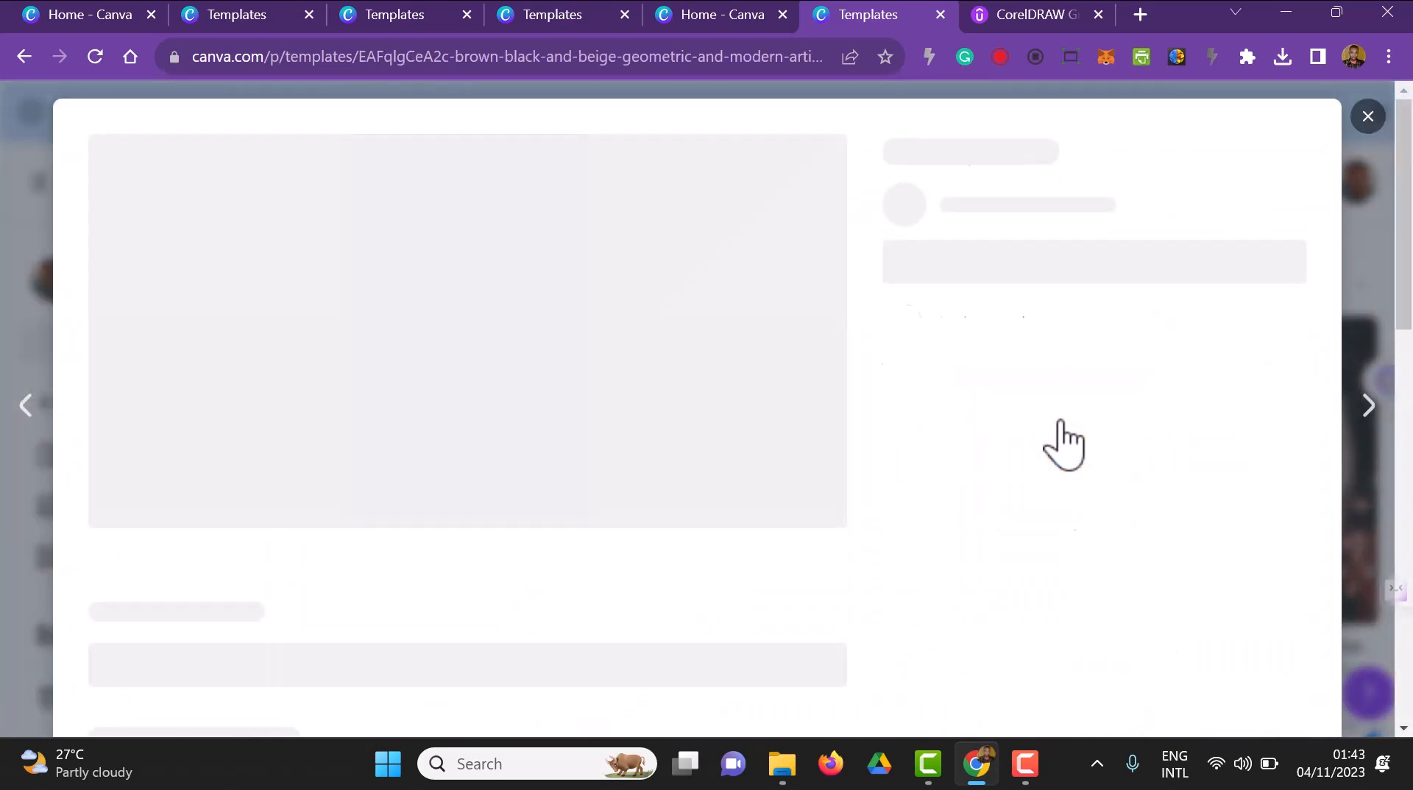
Choose the "Minimalist Modern Paper Texture Design Guide Book Cover" from the similar templates and open it for customising
scroll(252, 630, "down", 5)
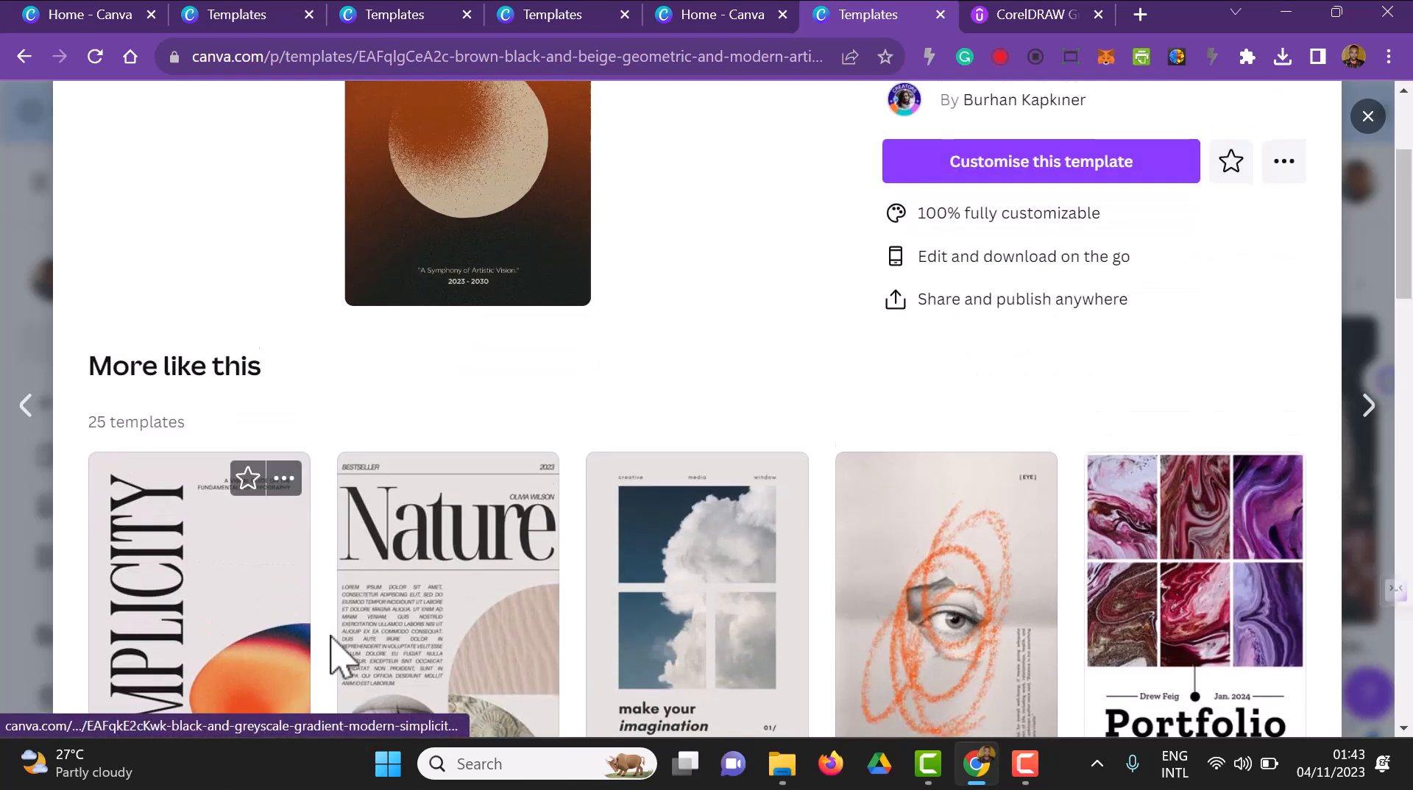
scroll(1066, 520, "down", 3)
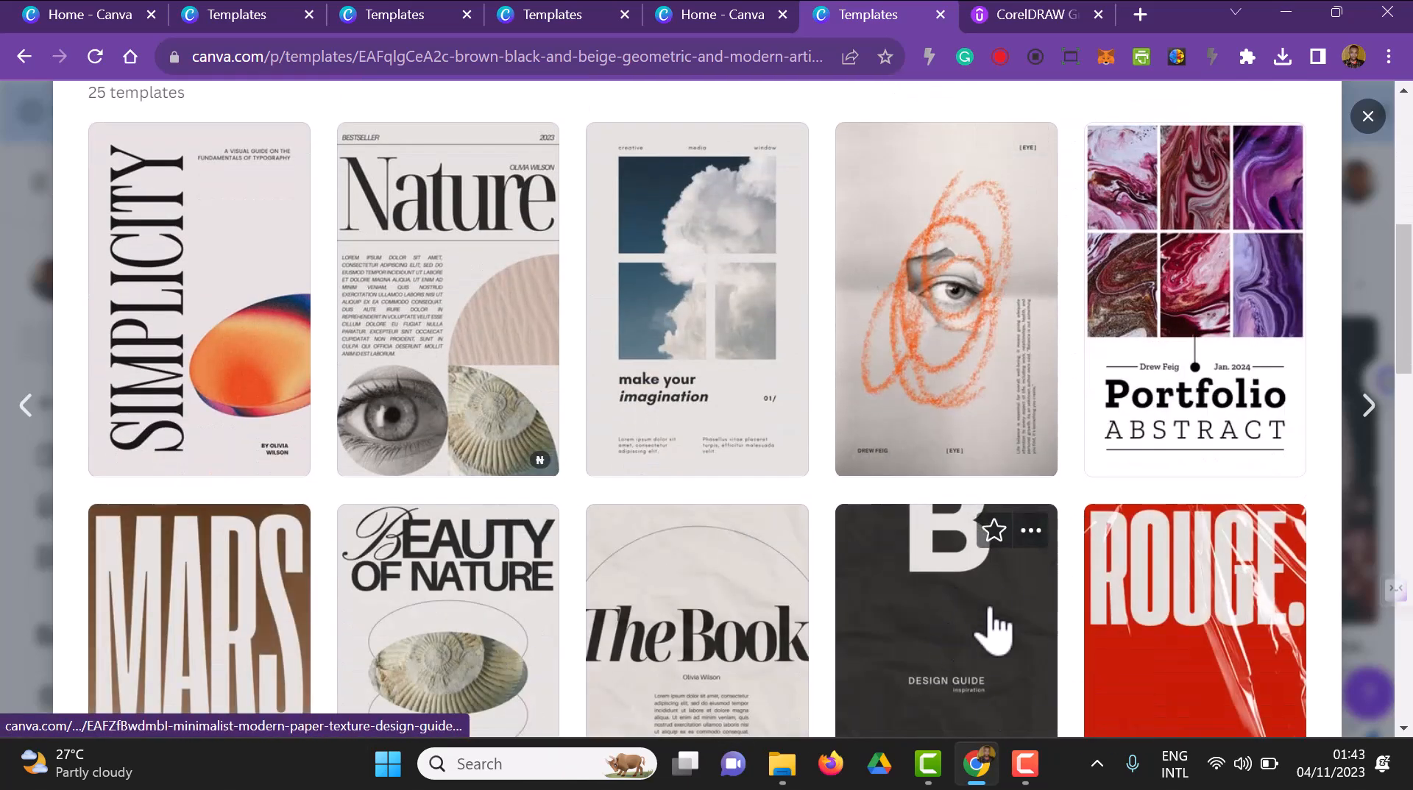
scroll(994, 631, "down", 3)
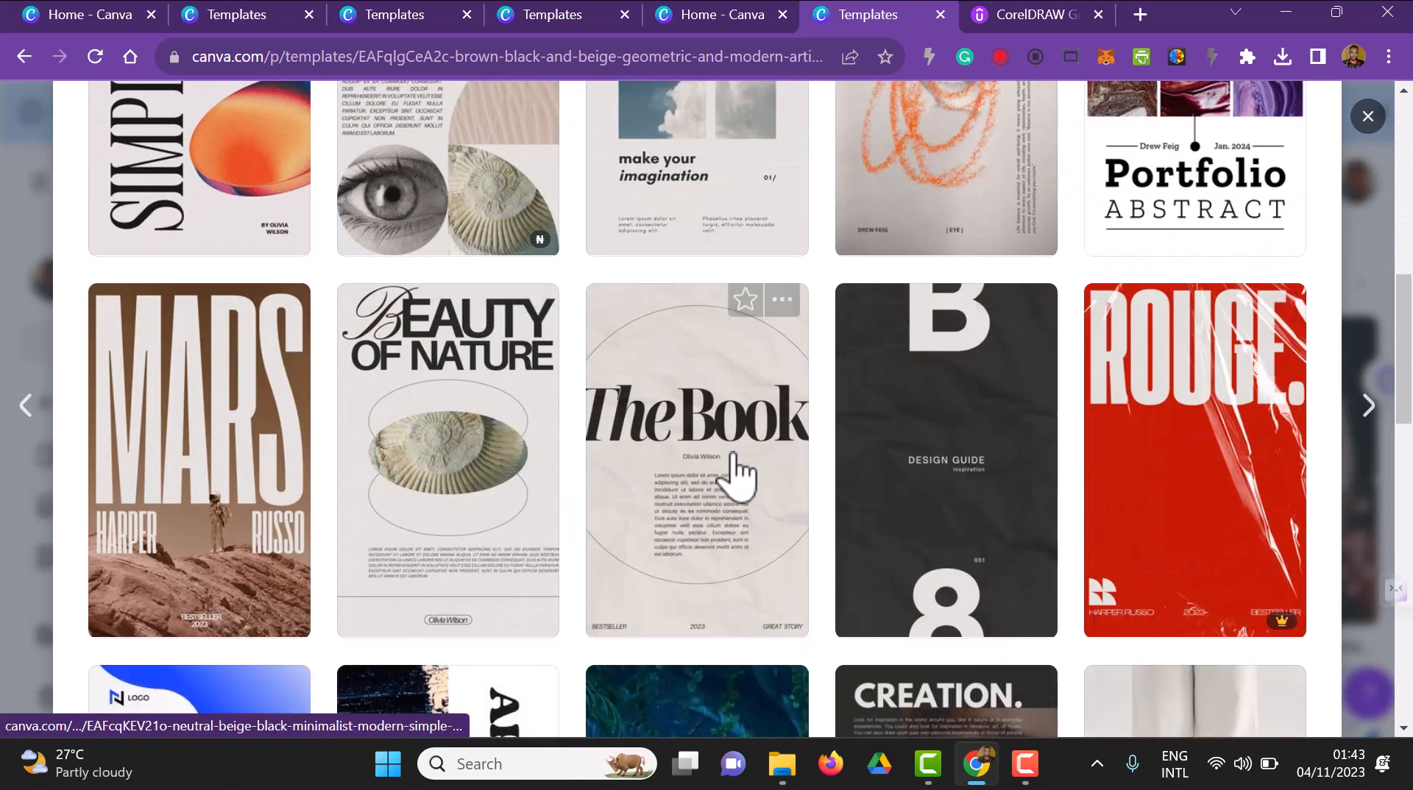
scroll(876, 541, "down", 3)
scroll(872, 539, "up", 2)
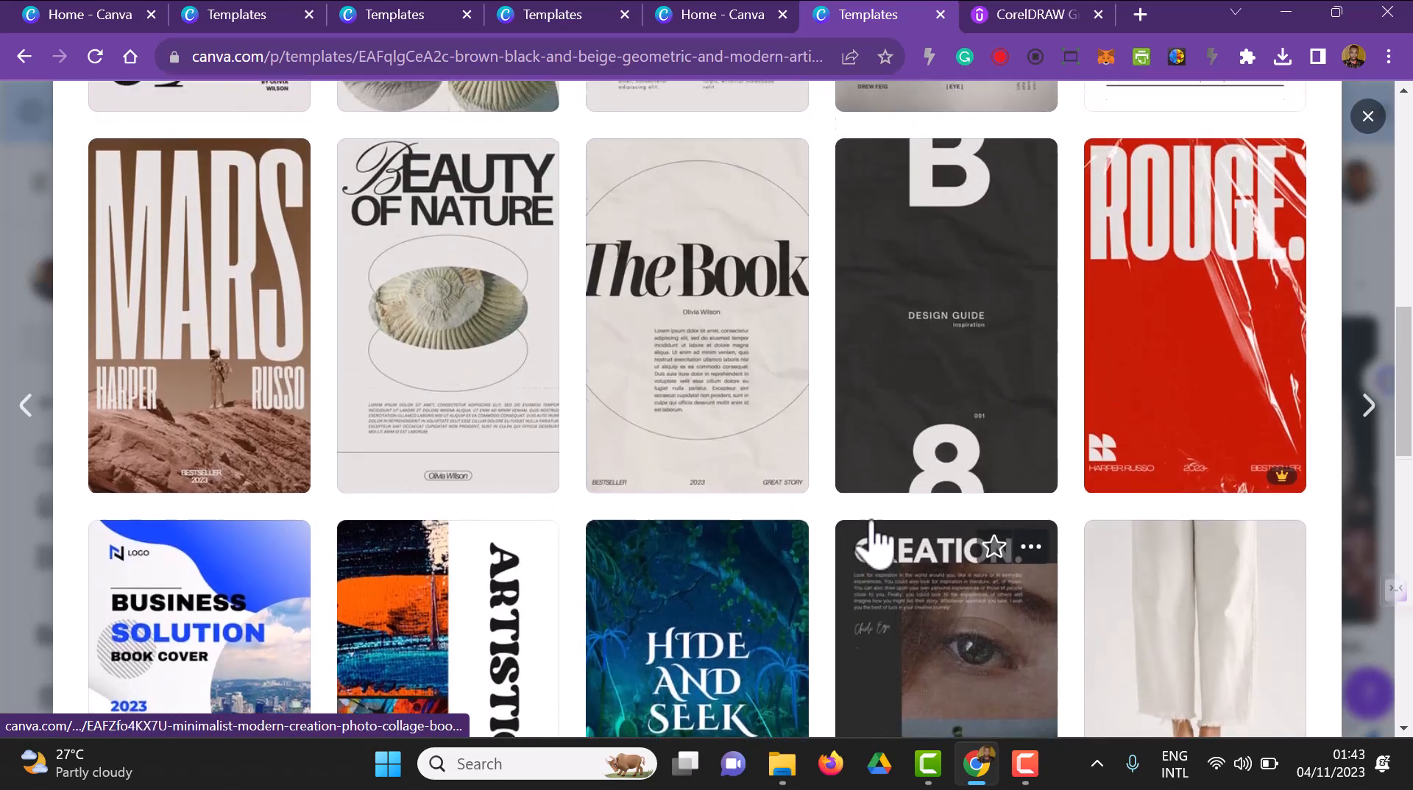
left_click(968, 391)
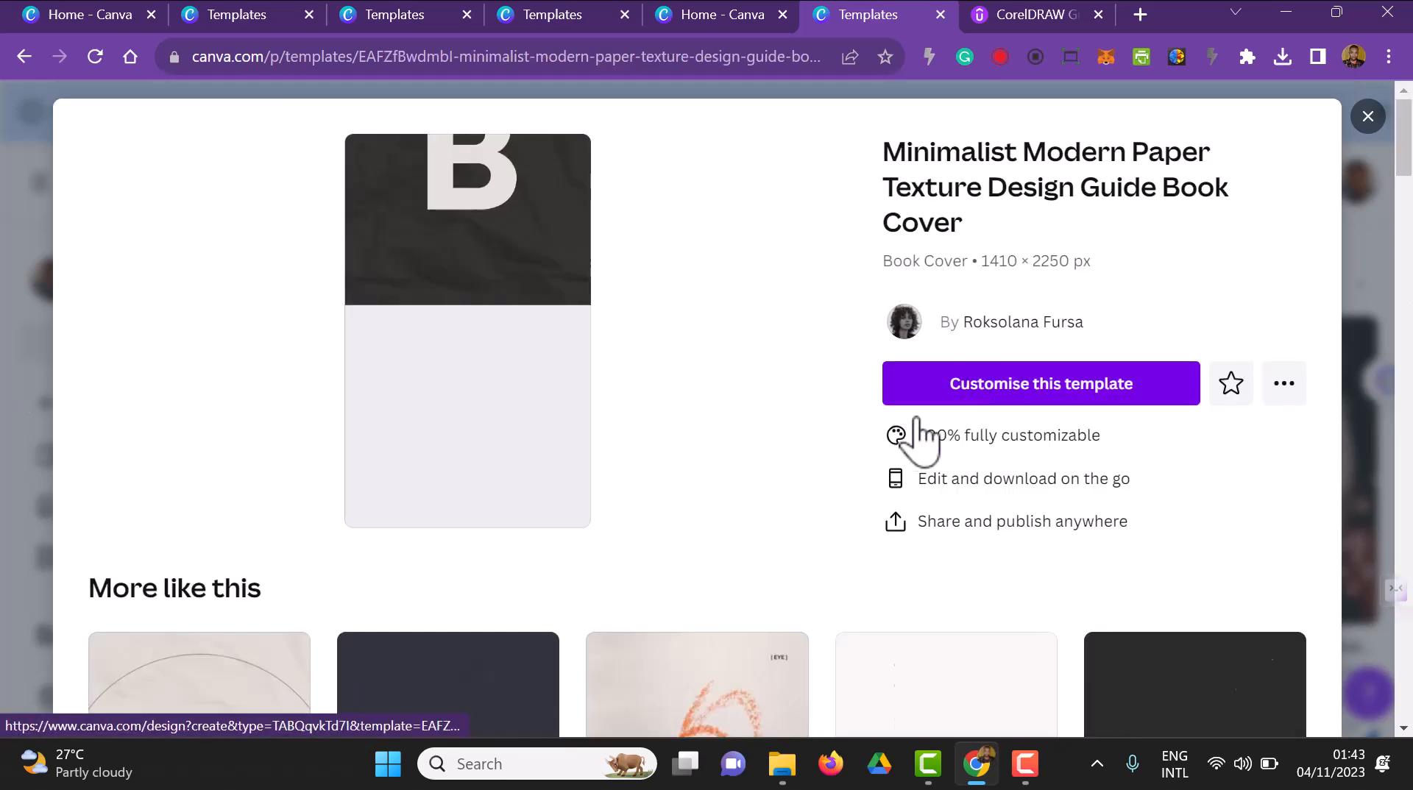
left_click(1063, 398)
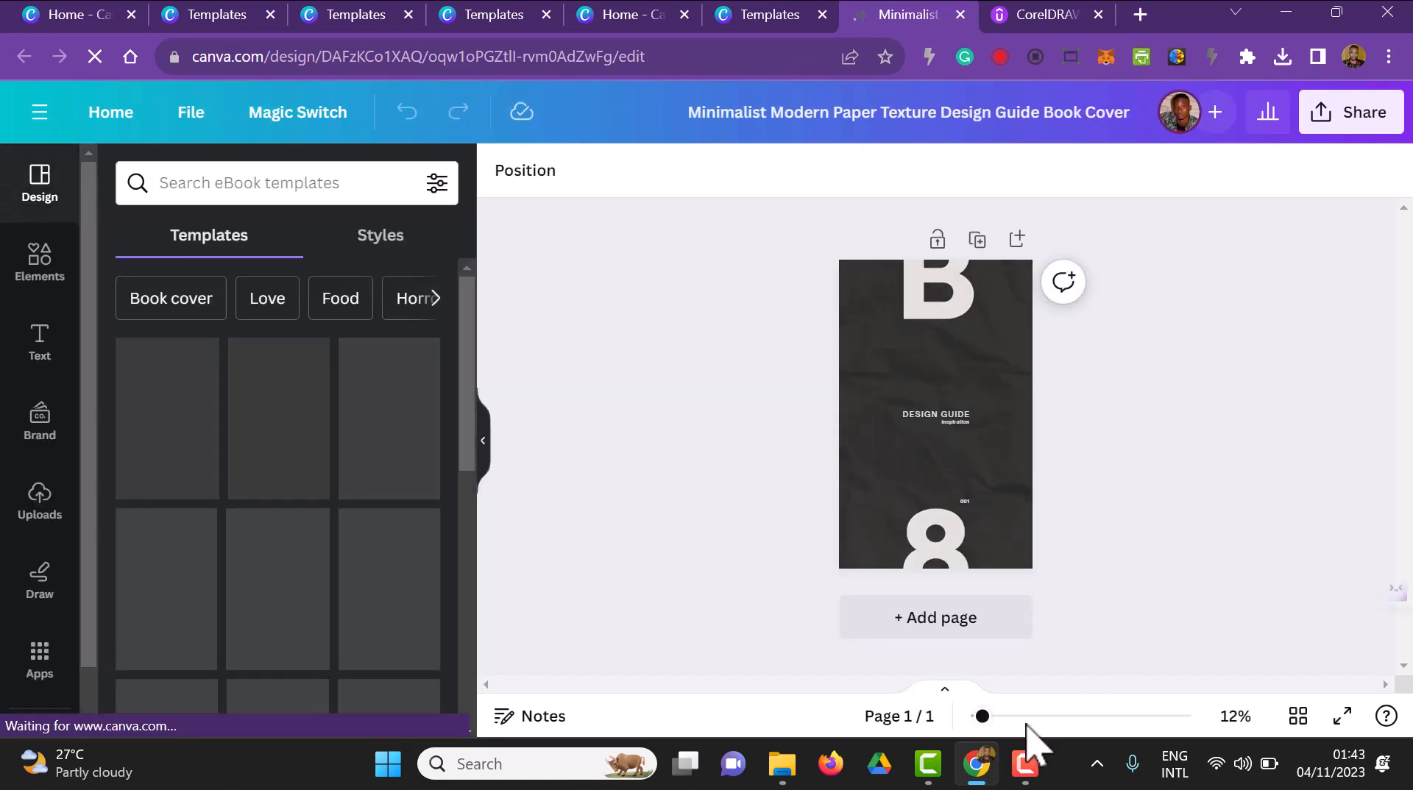
Place the uploaded dark blue stationery photo on the cover and make it the page background
left_click_drag(984, 718, 1000, 716)
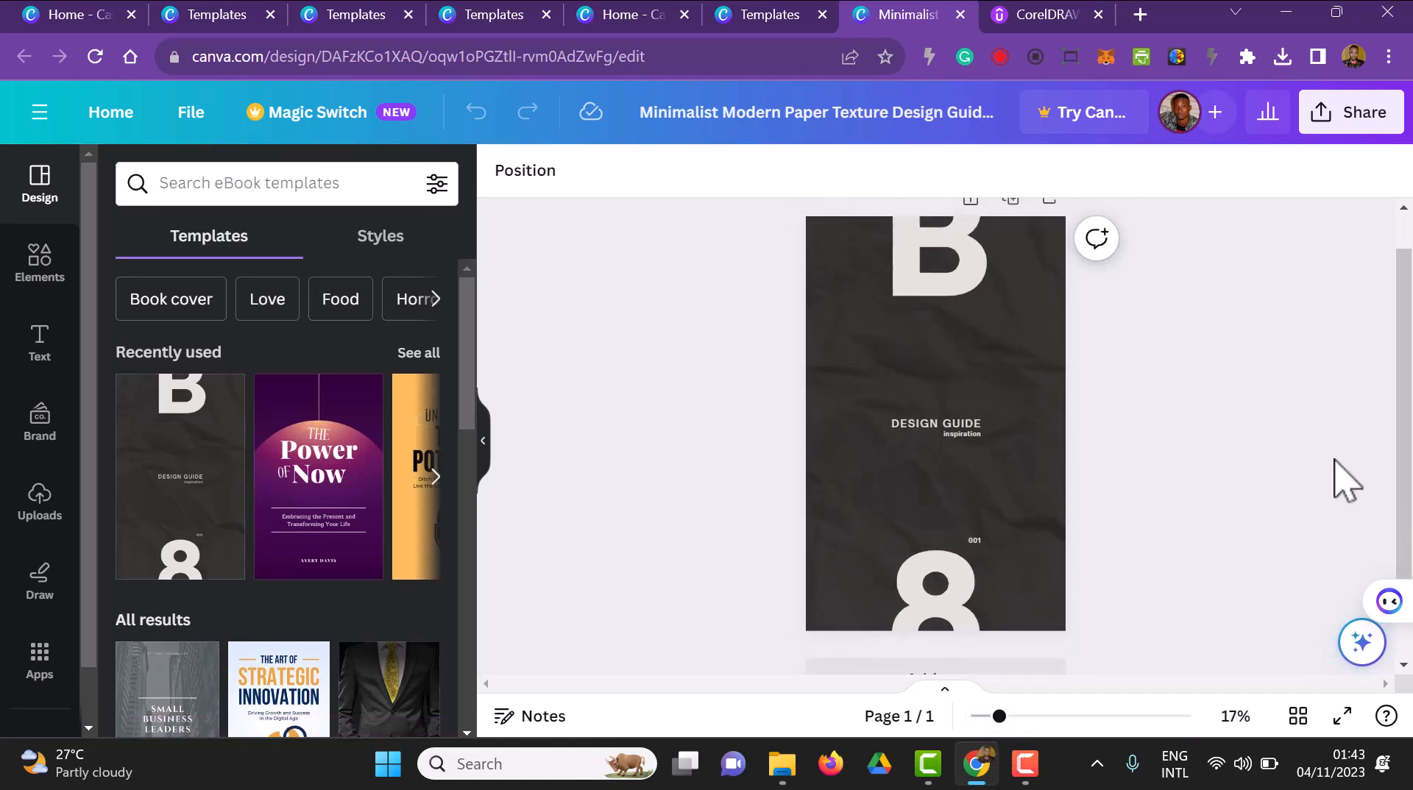
left_click(38, 515)
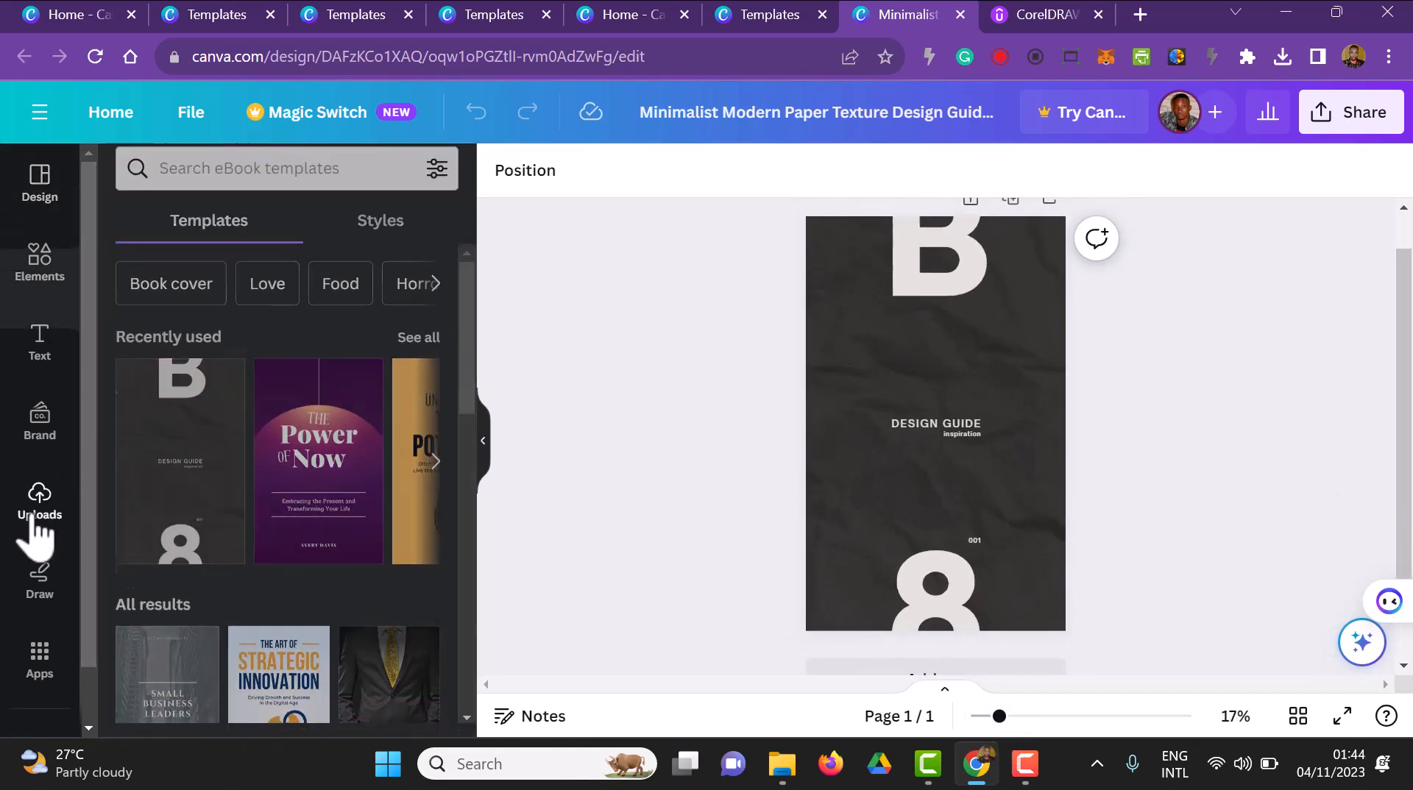
left_click_drag(329, 583, 887, 351)
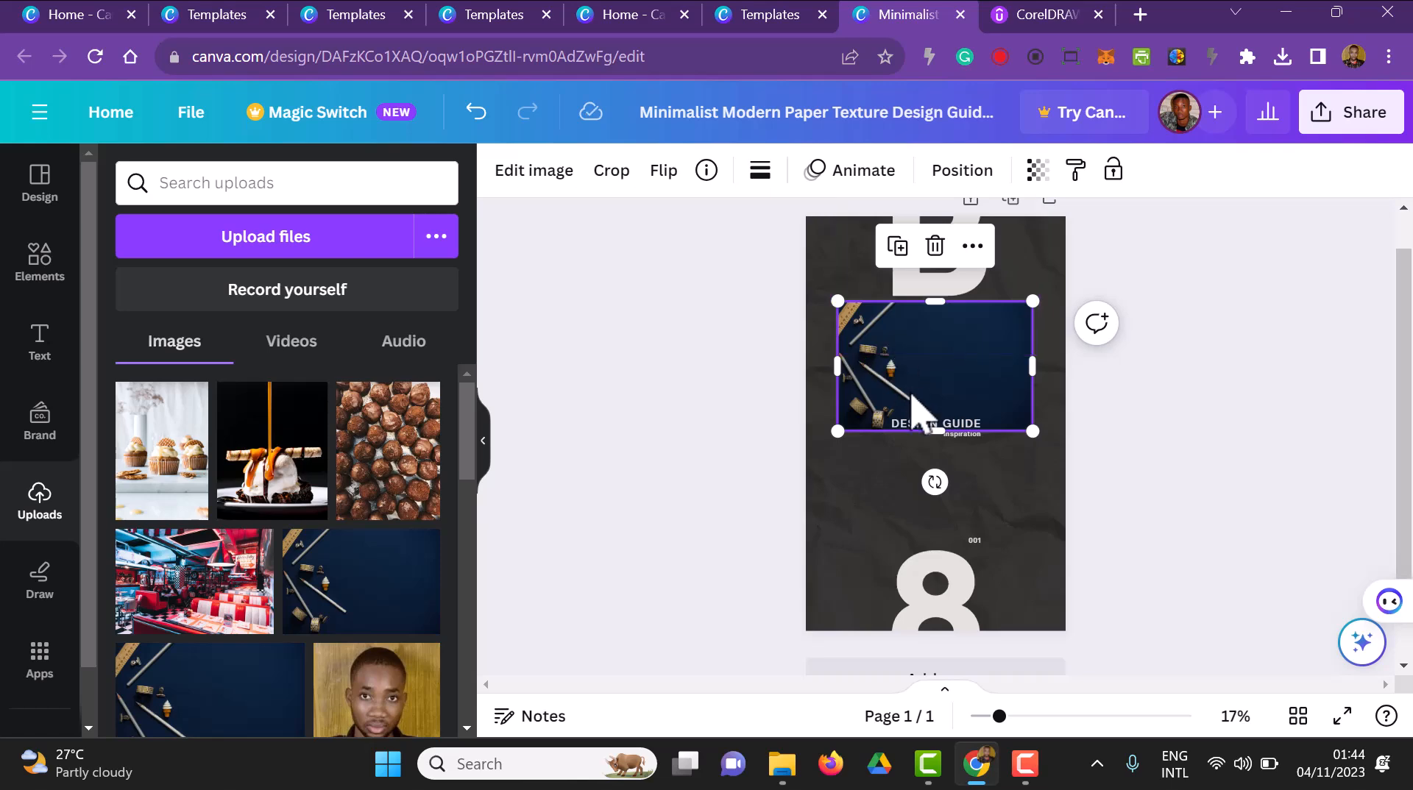
left_click_drag(908, 403, 904, 383)
right_click(913, 382)
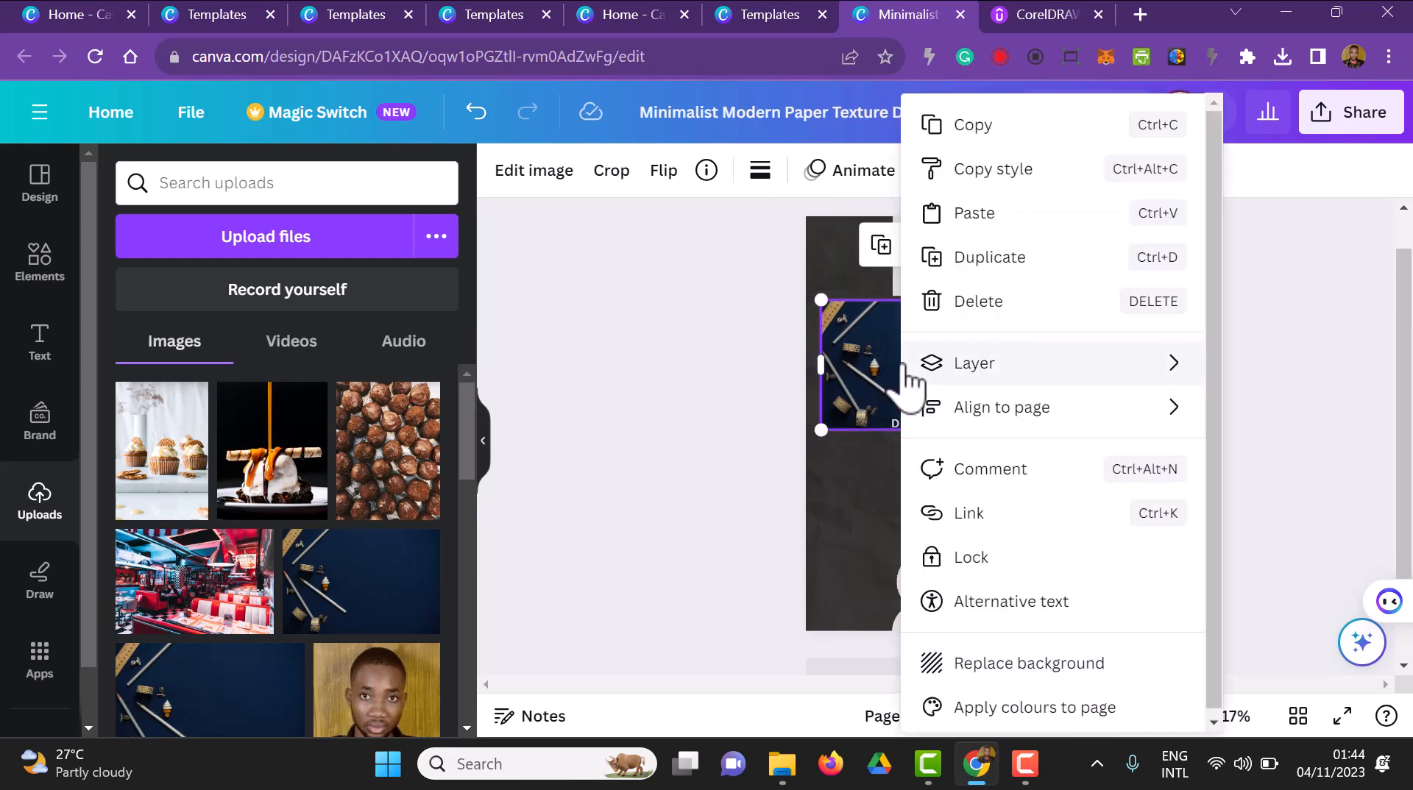
left_click(1126, 664)
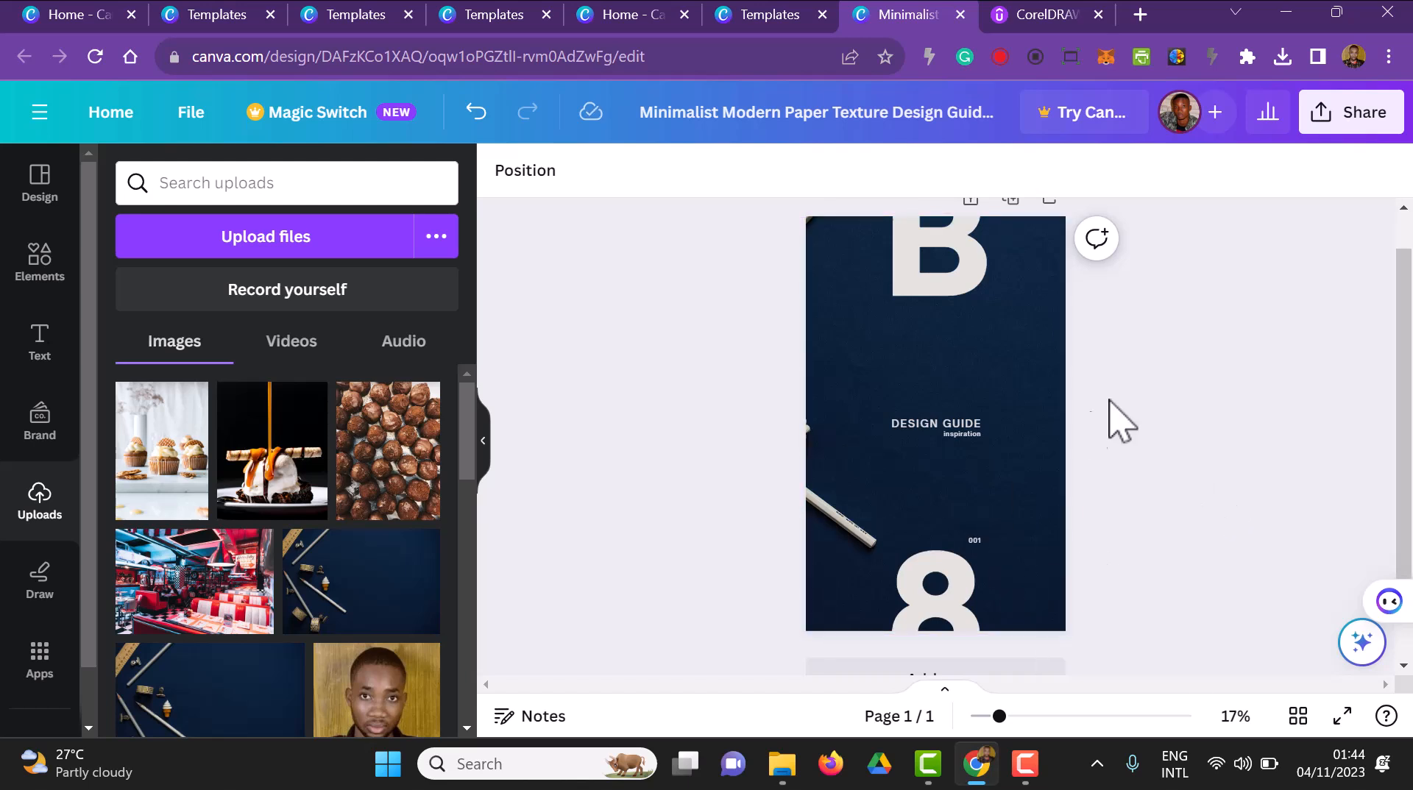
Delete the large "B", the large "8" and the small "001" text from the cover
left_click(955, 272)
left_click(953, 276)
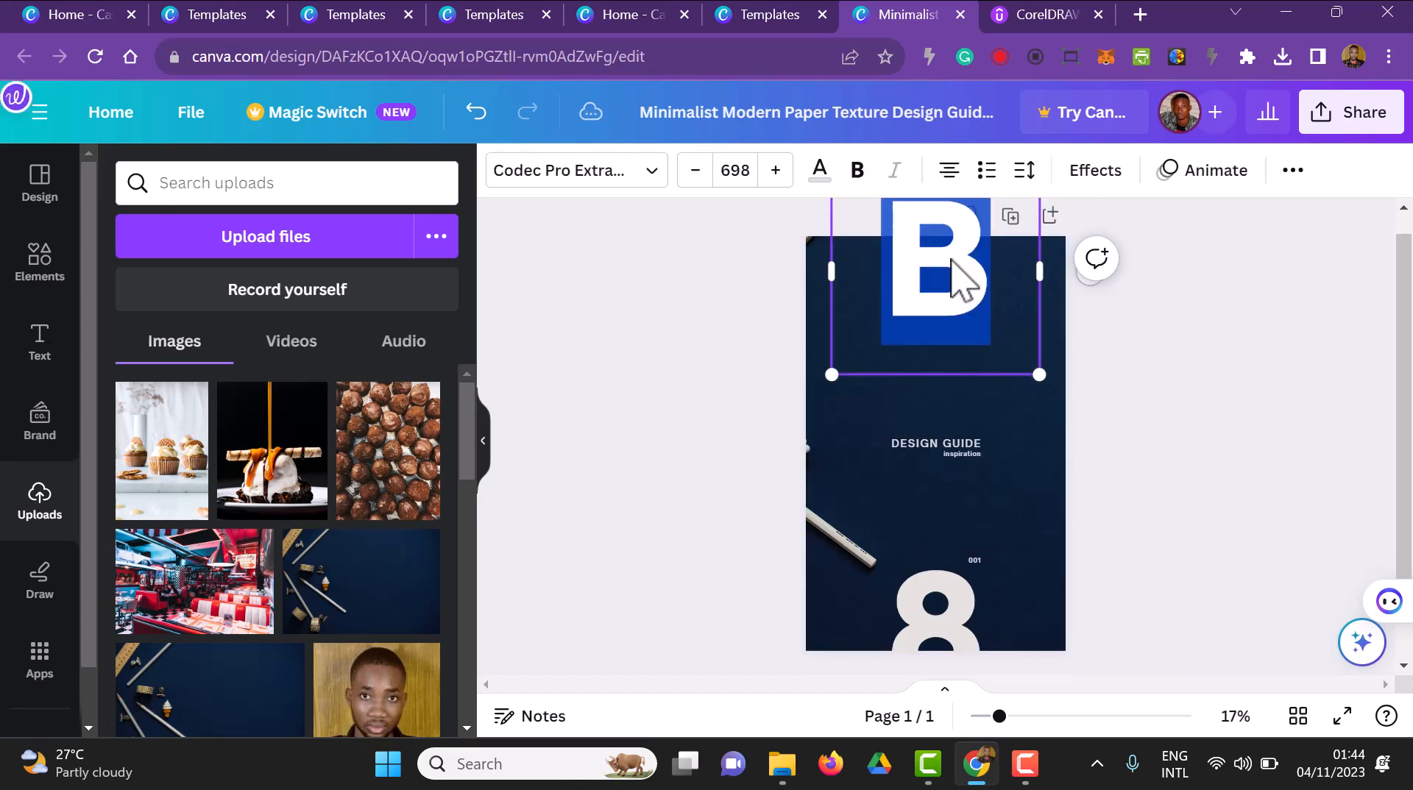
left_click(1183, 430)
left_click(962, 301)
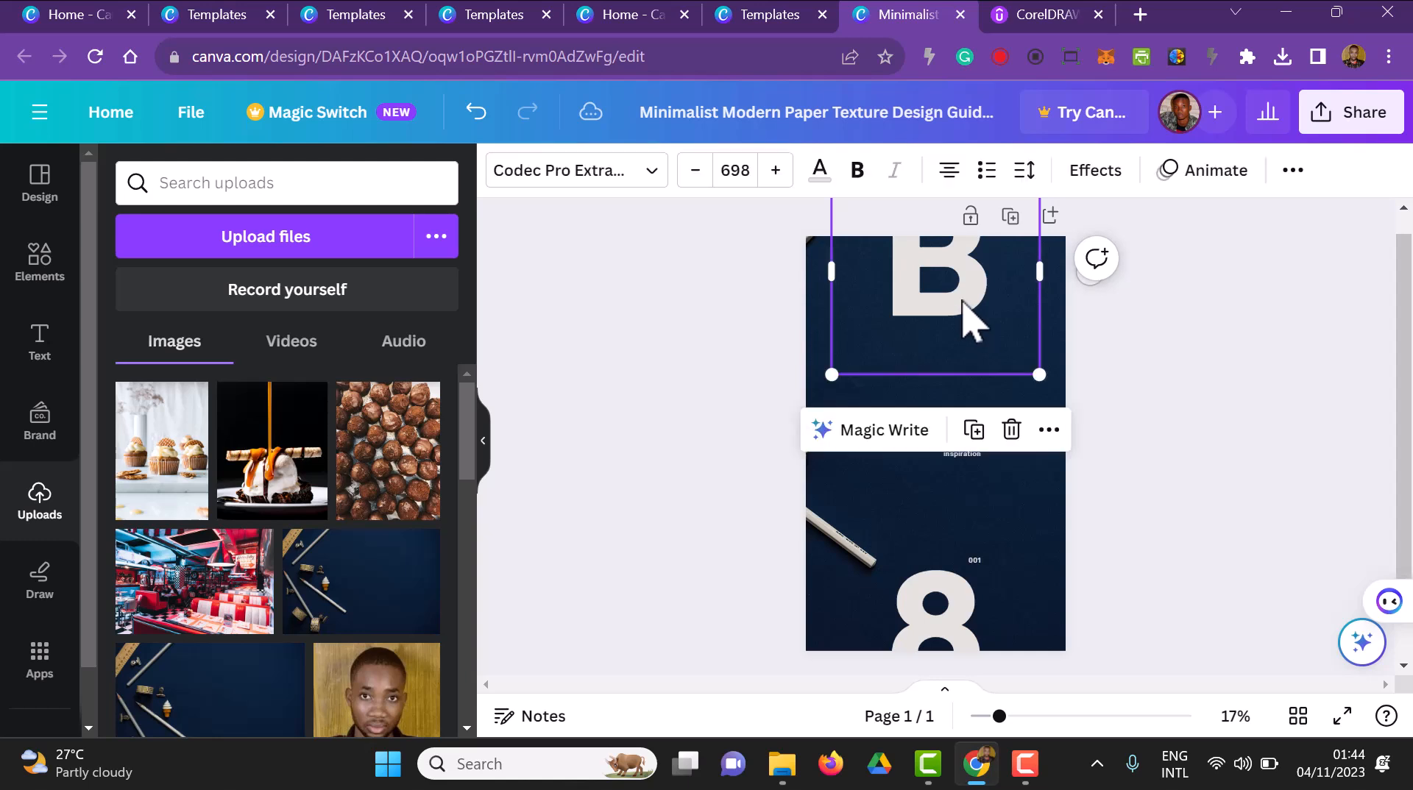
key("Delete")
left_click(938, 634)
key("Delete")
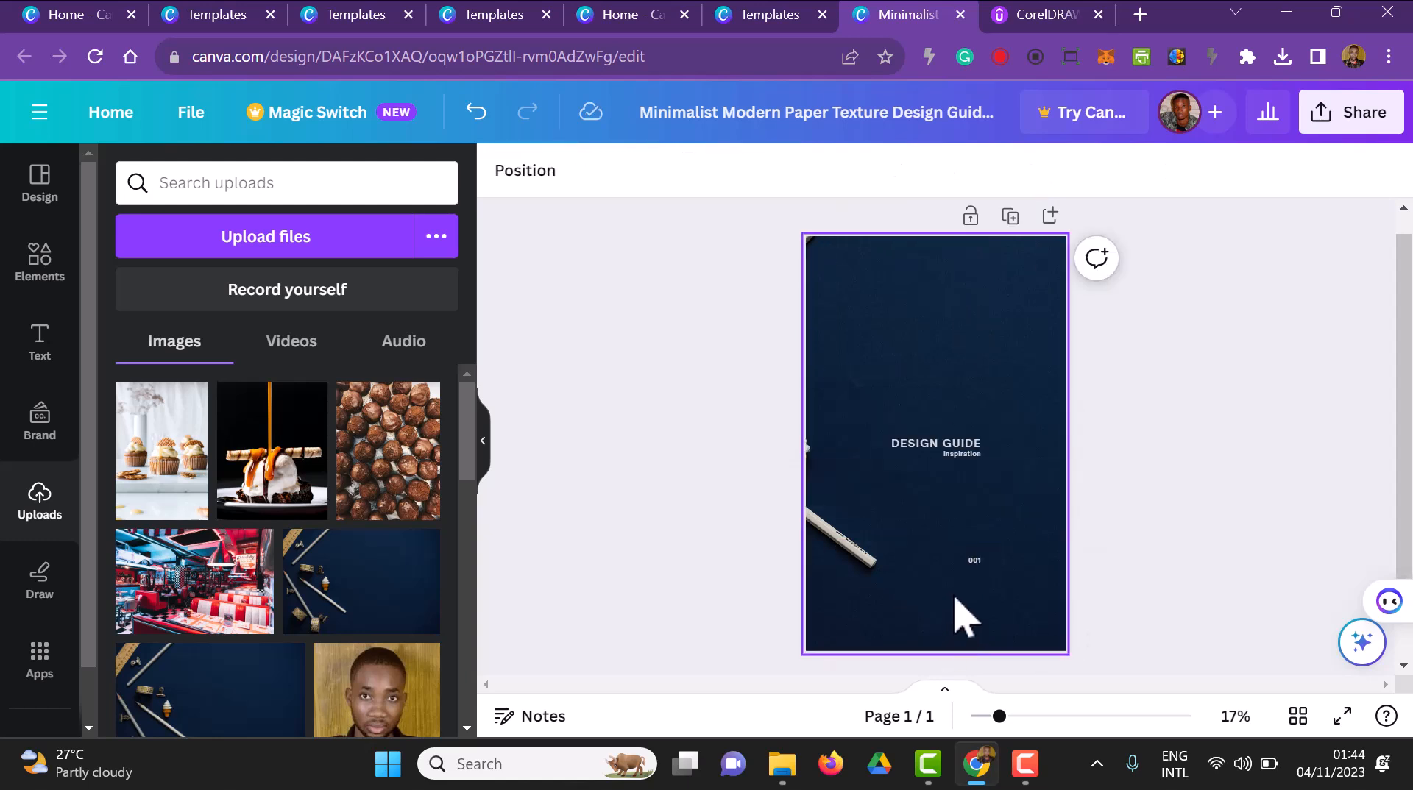
left_click(968, 573)
left_click(976, 564)
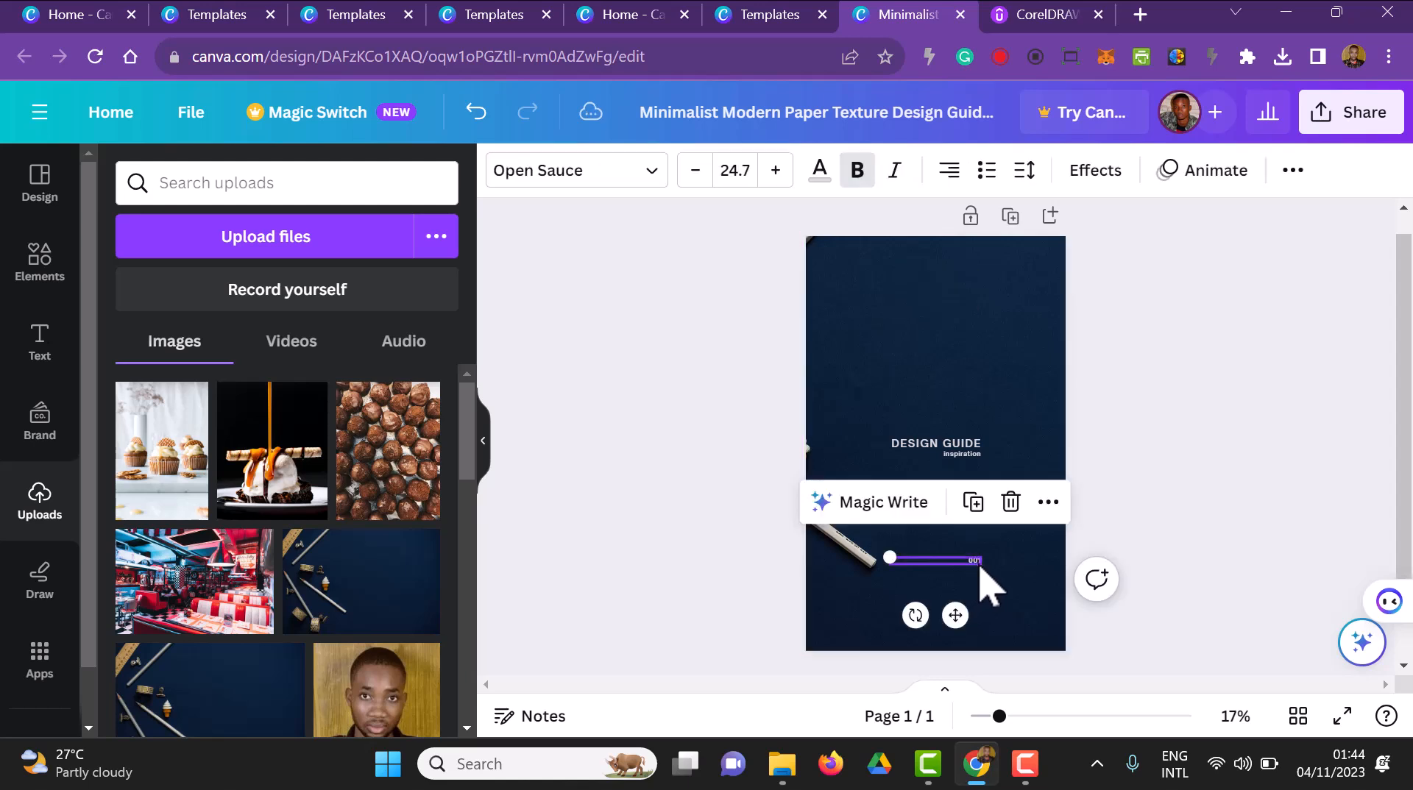
key("Delete")
Reposition the background photo within its crop so the ruler, pencils and tape rolls fill the cover
scroll(978, 584, "up", 1)
left_click(845, 567)
double_click(845, 567)
left_click_drag(848, 543, 1047, 530)
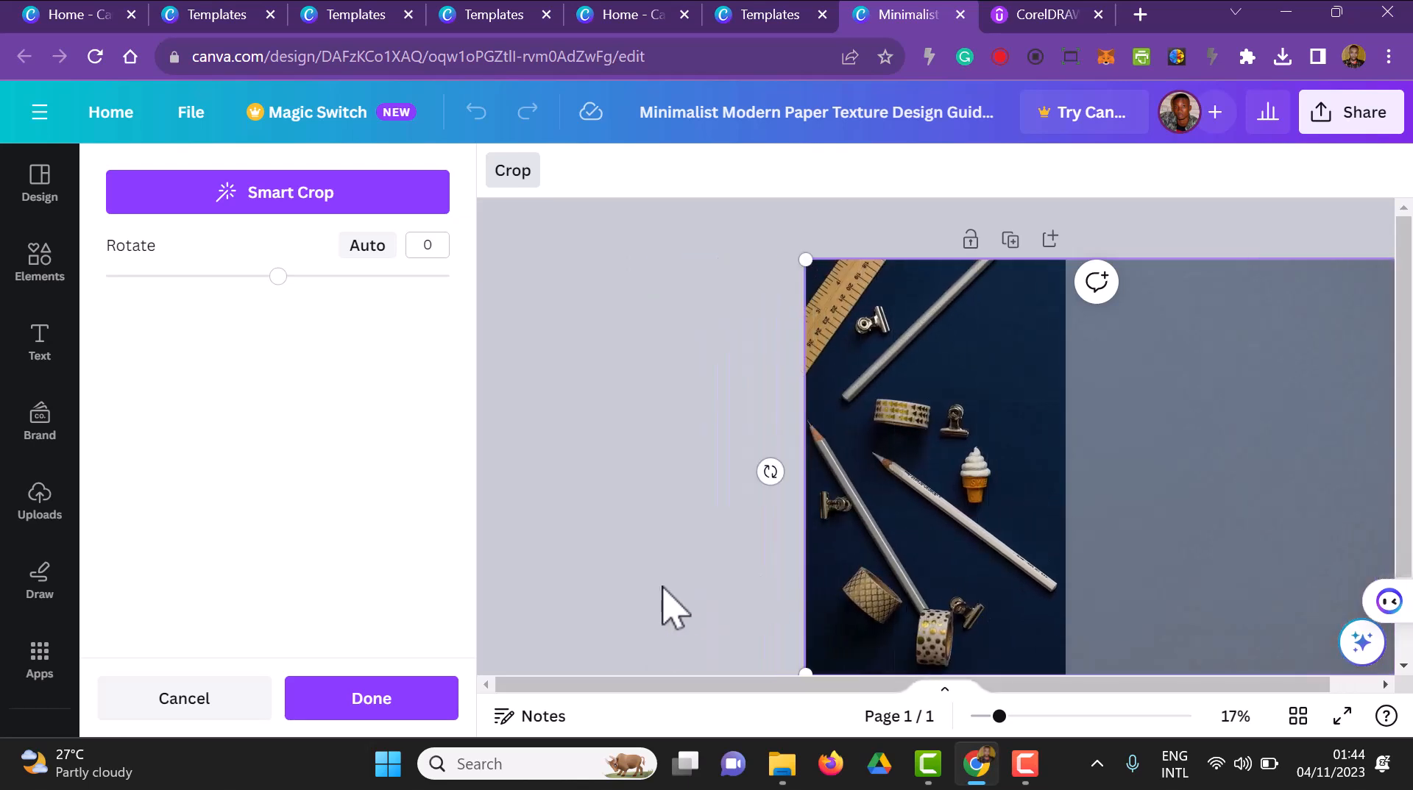
left_click(414, 714)
left_click(1273, 531)
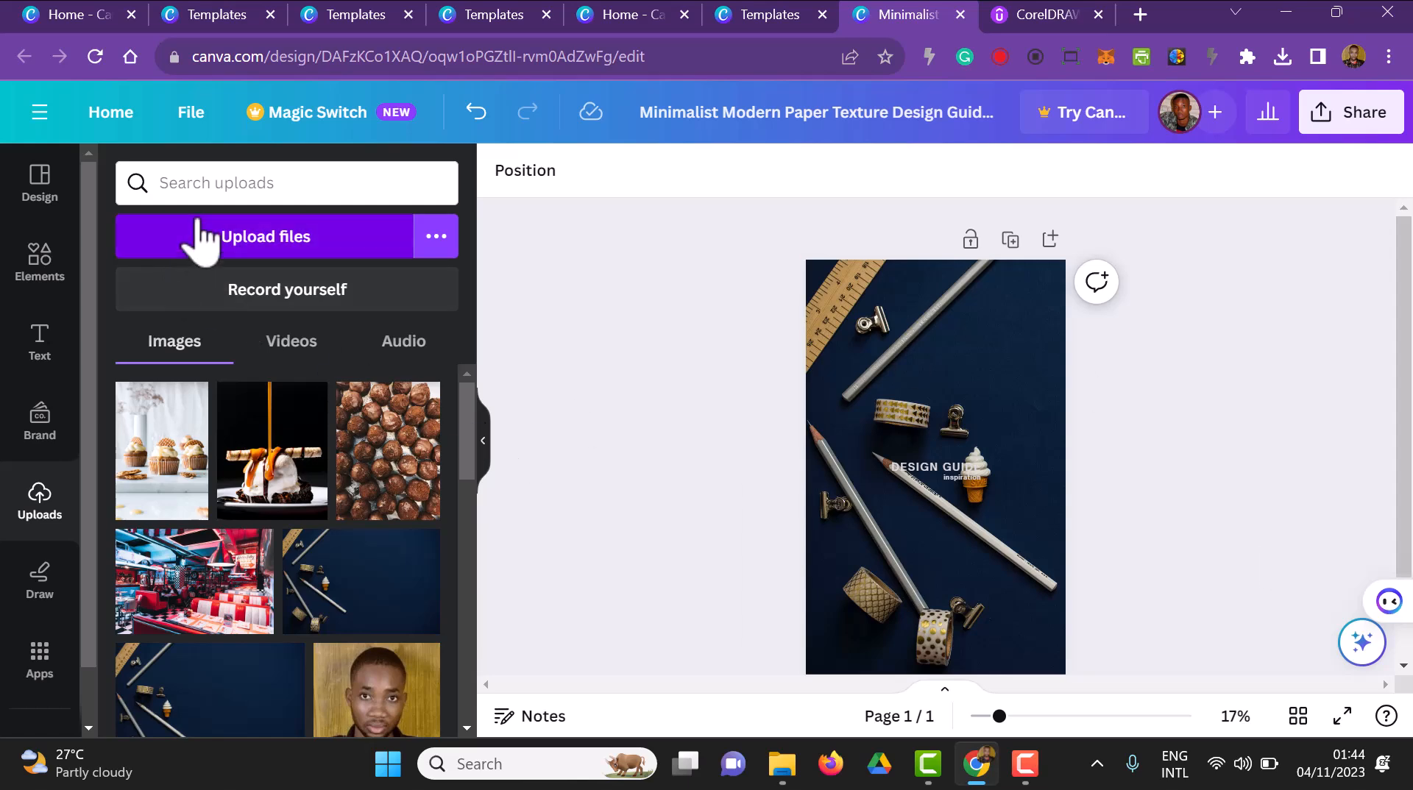
Add a rectangle shape behind the title and stretch it into a band across the full page width
left_click(63, 262)
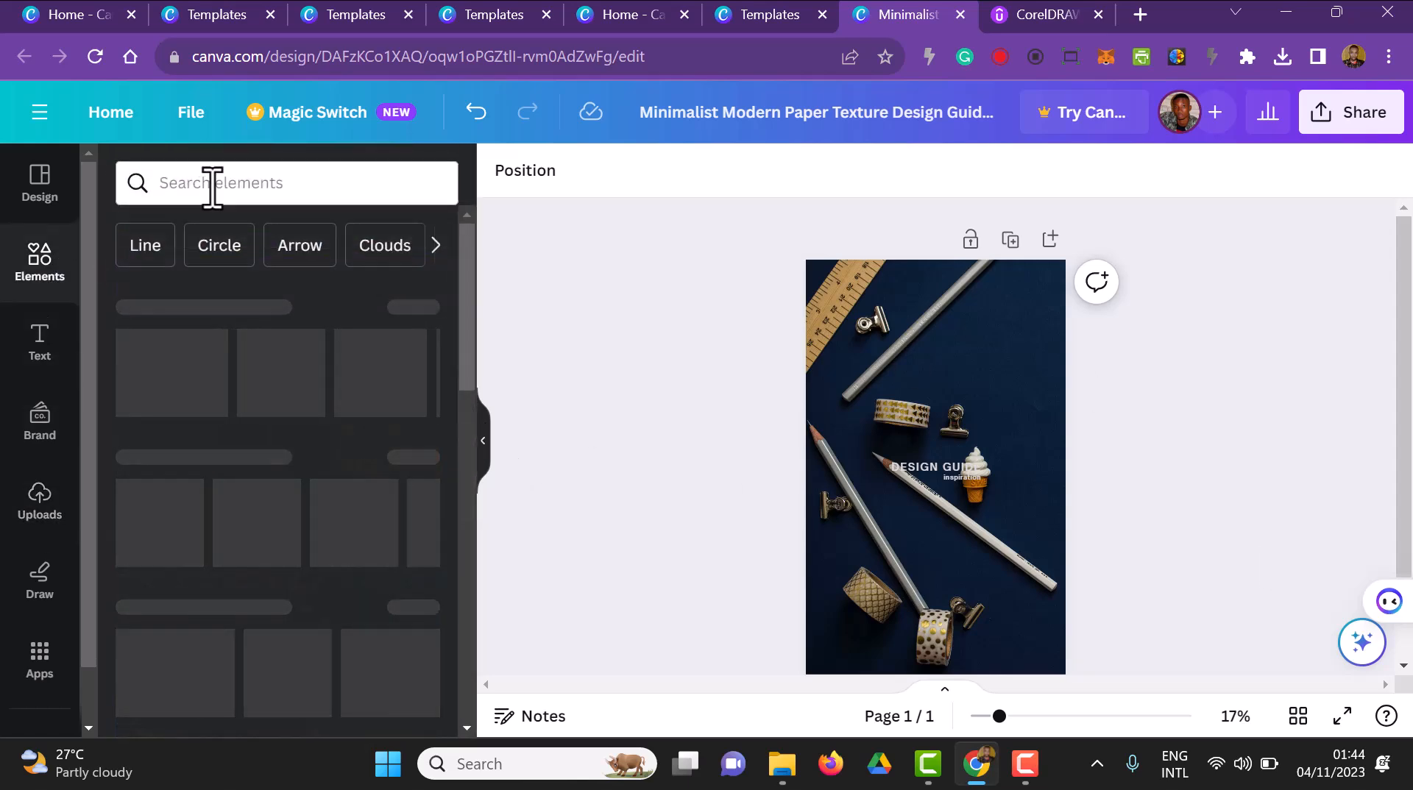
left_click(212, 183)
type("re")
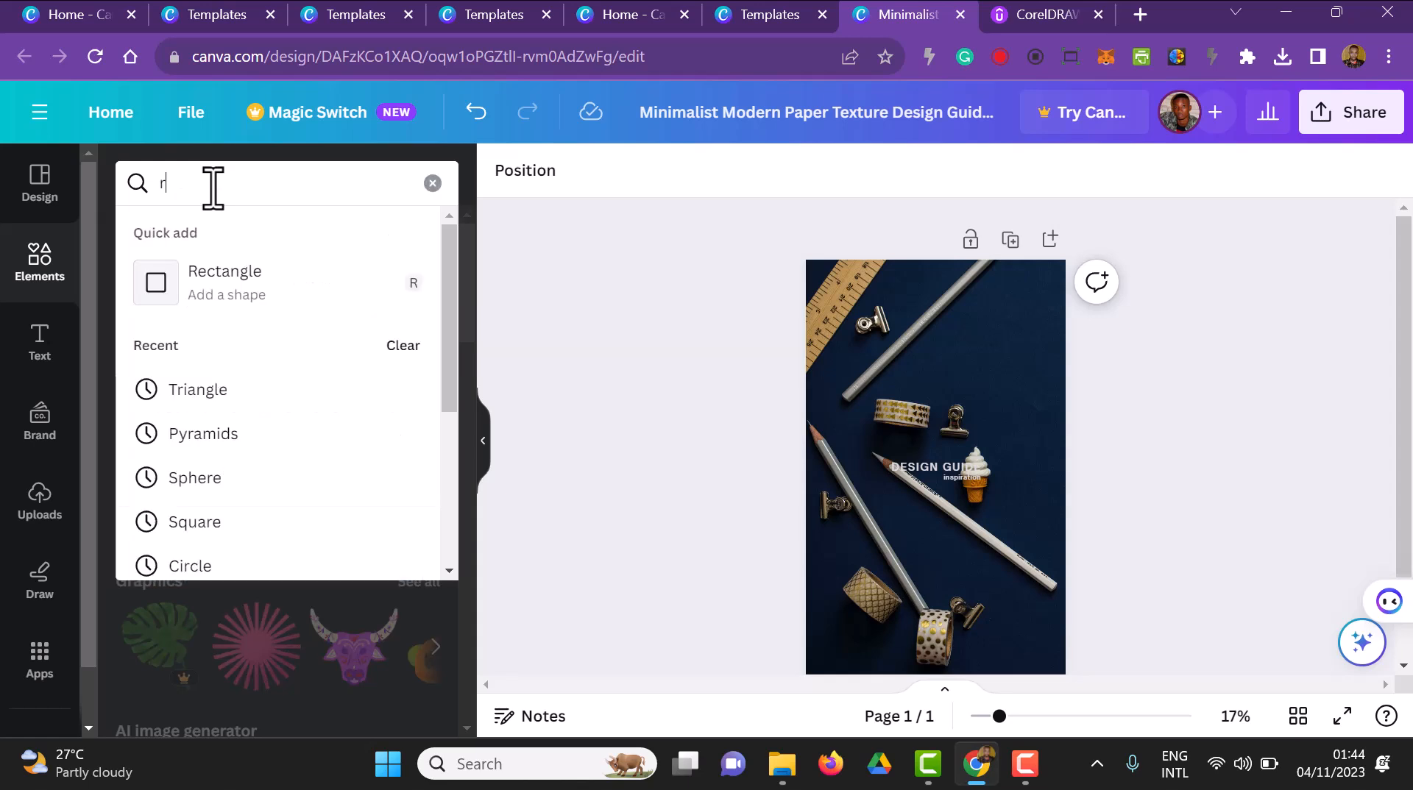
left_click(213, 298)
left_click_drag(897, 467, 807, 483)
left_click_drag(977, 467, 1080, 470)
left_click(1207, 596)
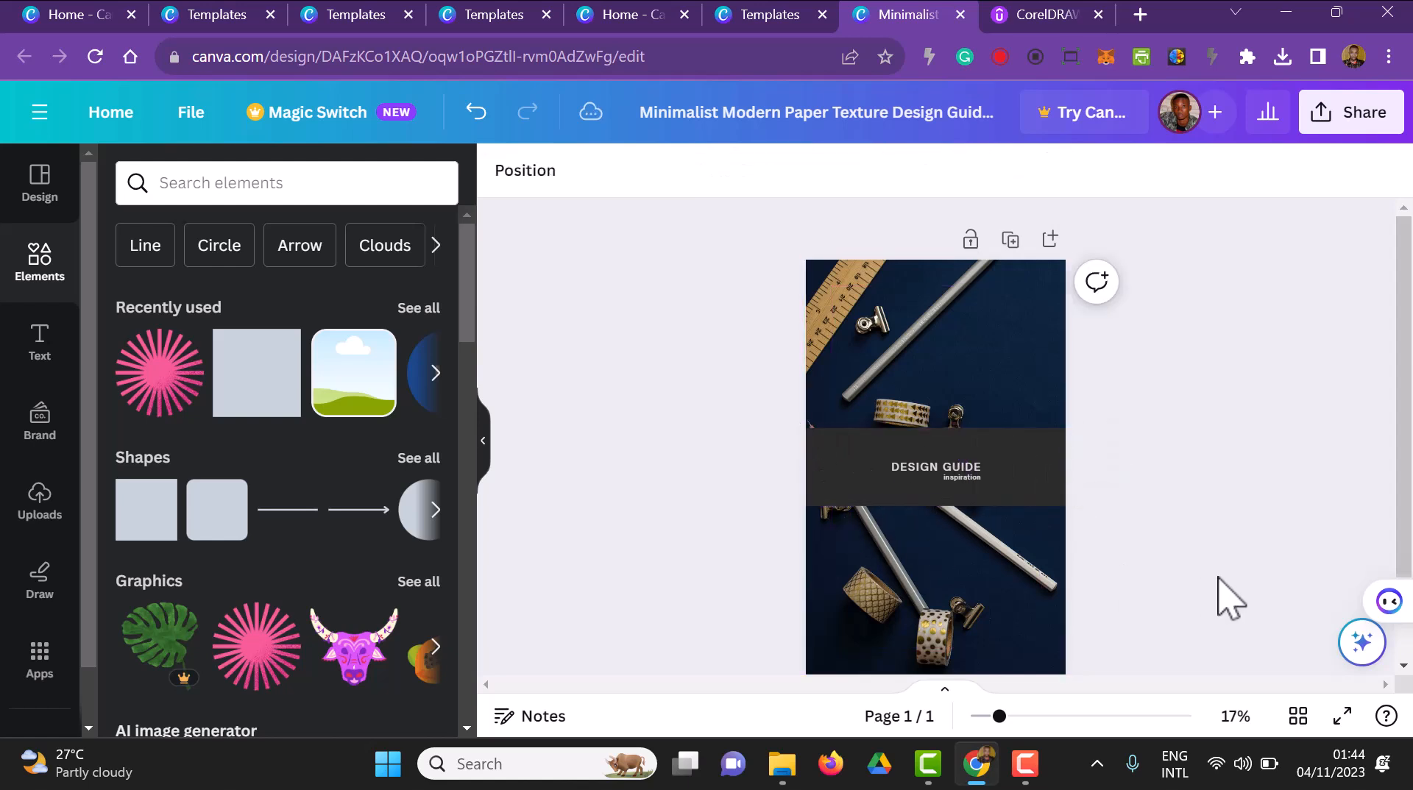
Try the green brand colour on the band, and settle on the golden brown photo colour as its fill
left_click(1049, 464)
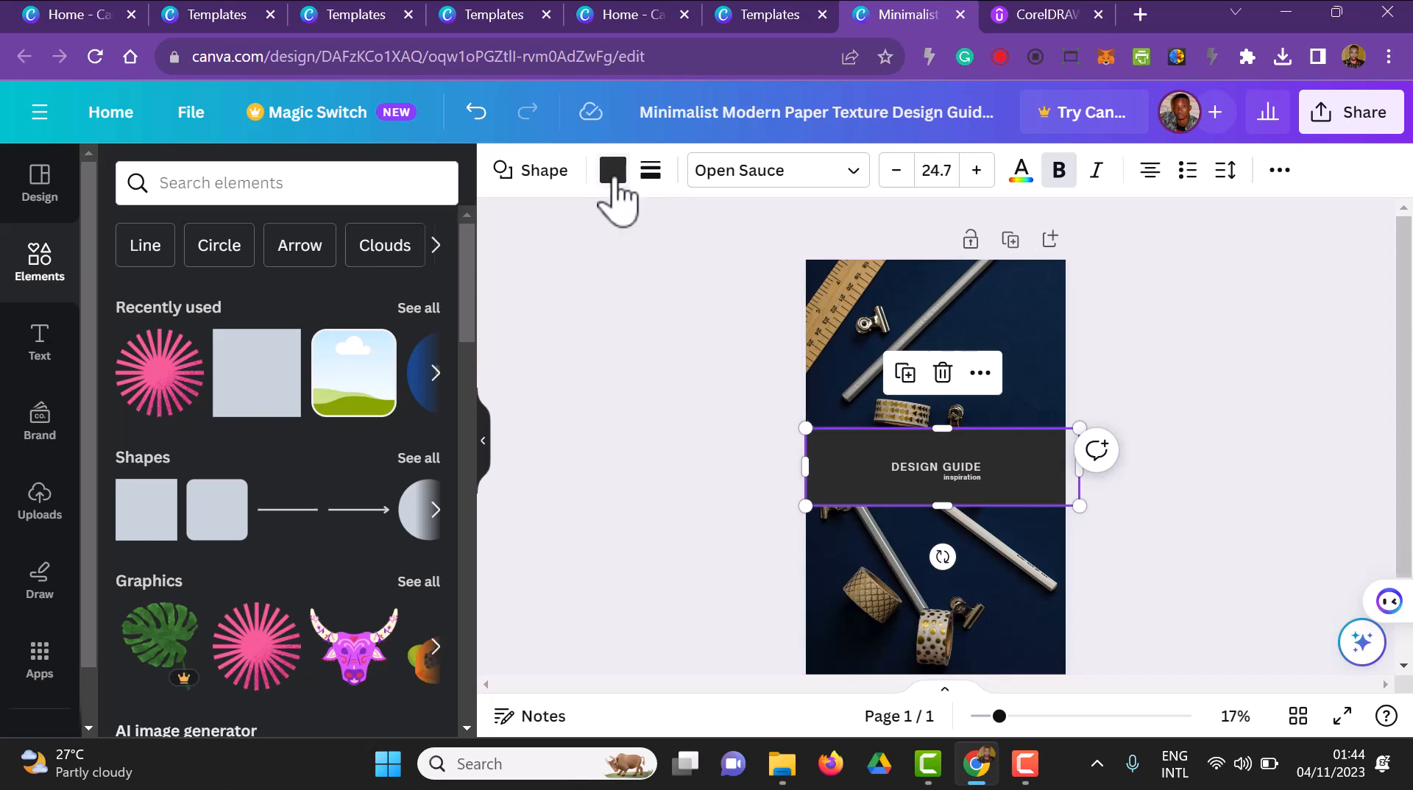
left_click(615, 182)
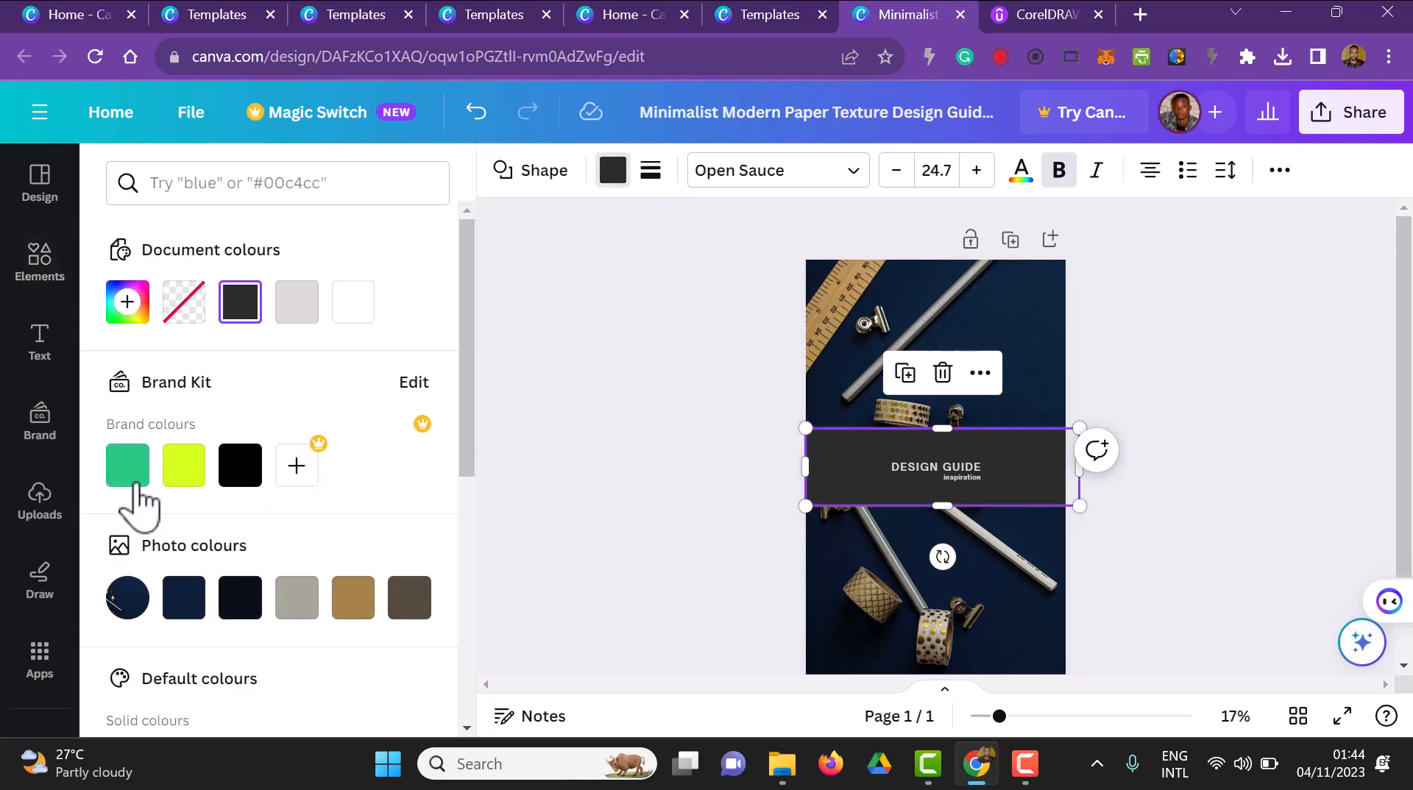
left_click(136, 475)
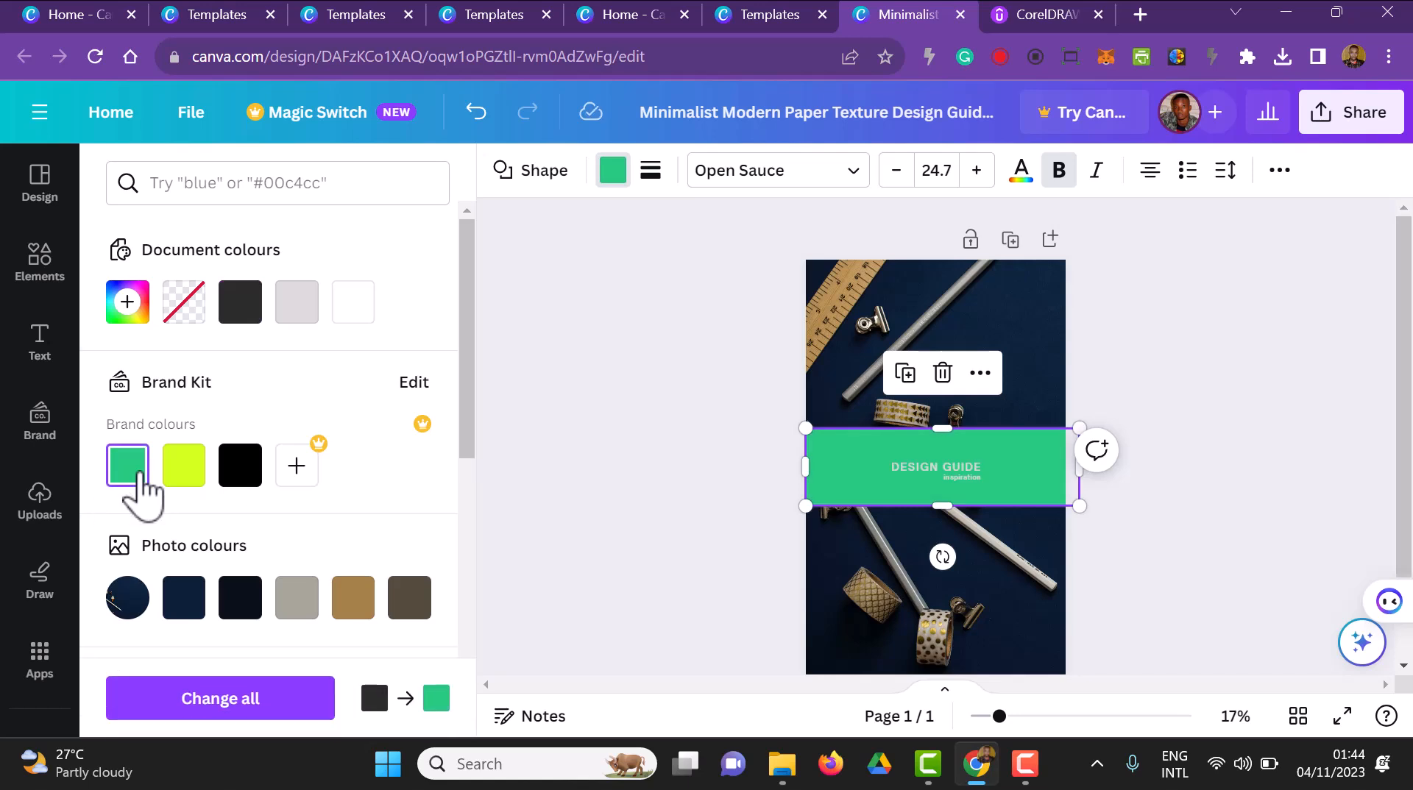
left_click(355, 608)
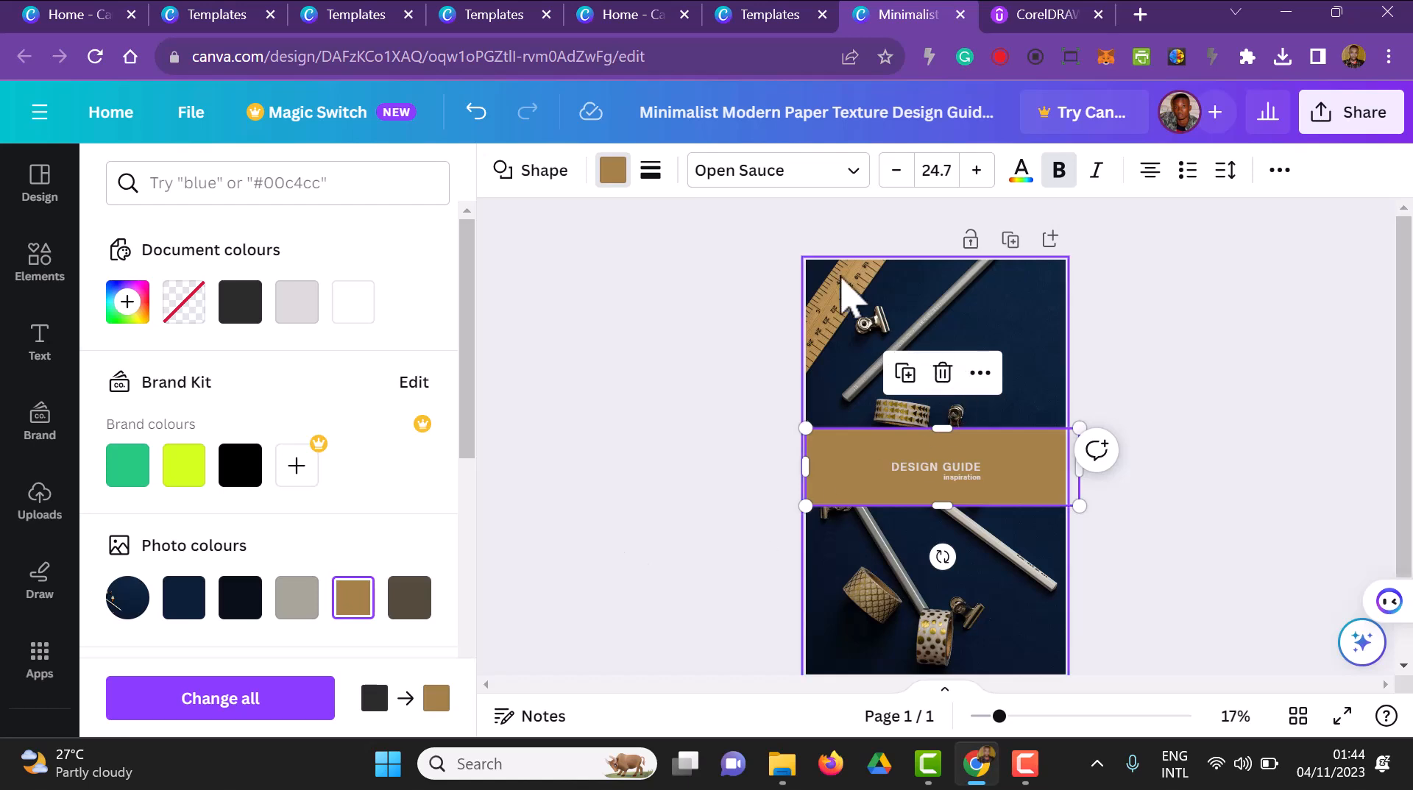
left_click(616, 548)
Change the "DESIGN GUIDE" title's text colour to the black brand colour
left_click(907, 471)
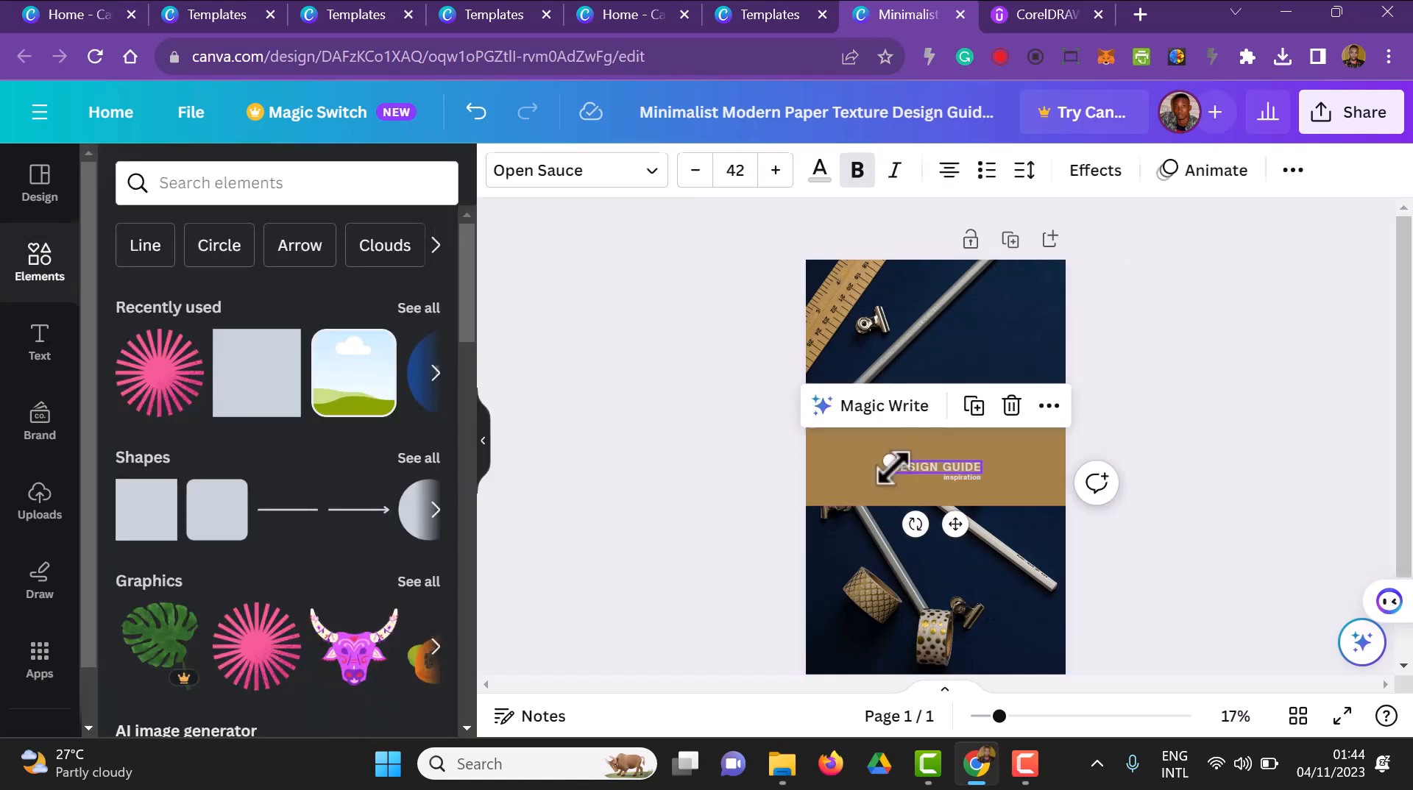
left_click(819, 171)
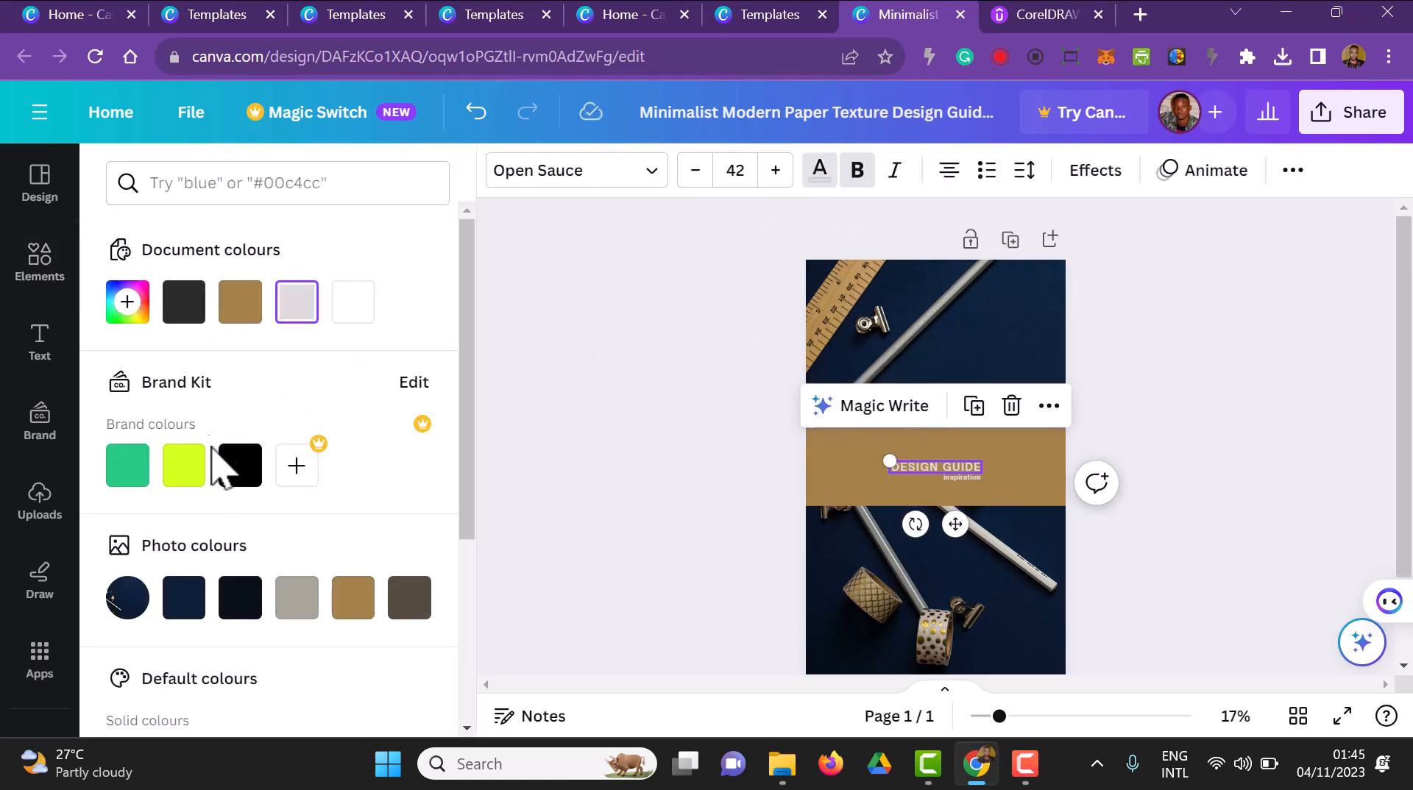
left_click(240, 465)
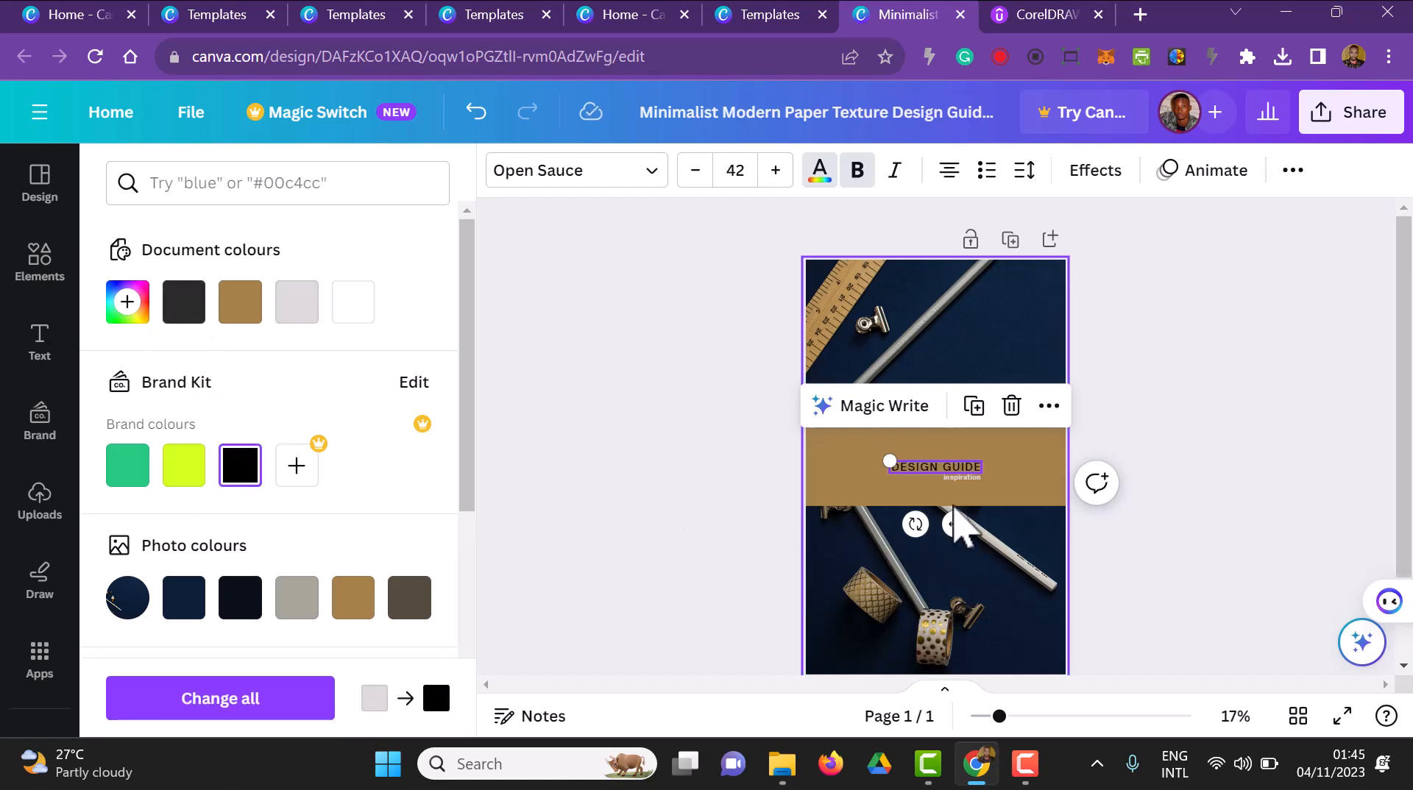
Replace the title text with "GRAPHIC DESIGN FOR BEGINNERS"
left_click(964, 477)
left_click(963, 470)
left_click(961, 470)
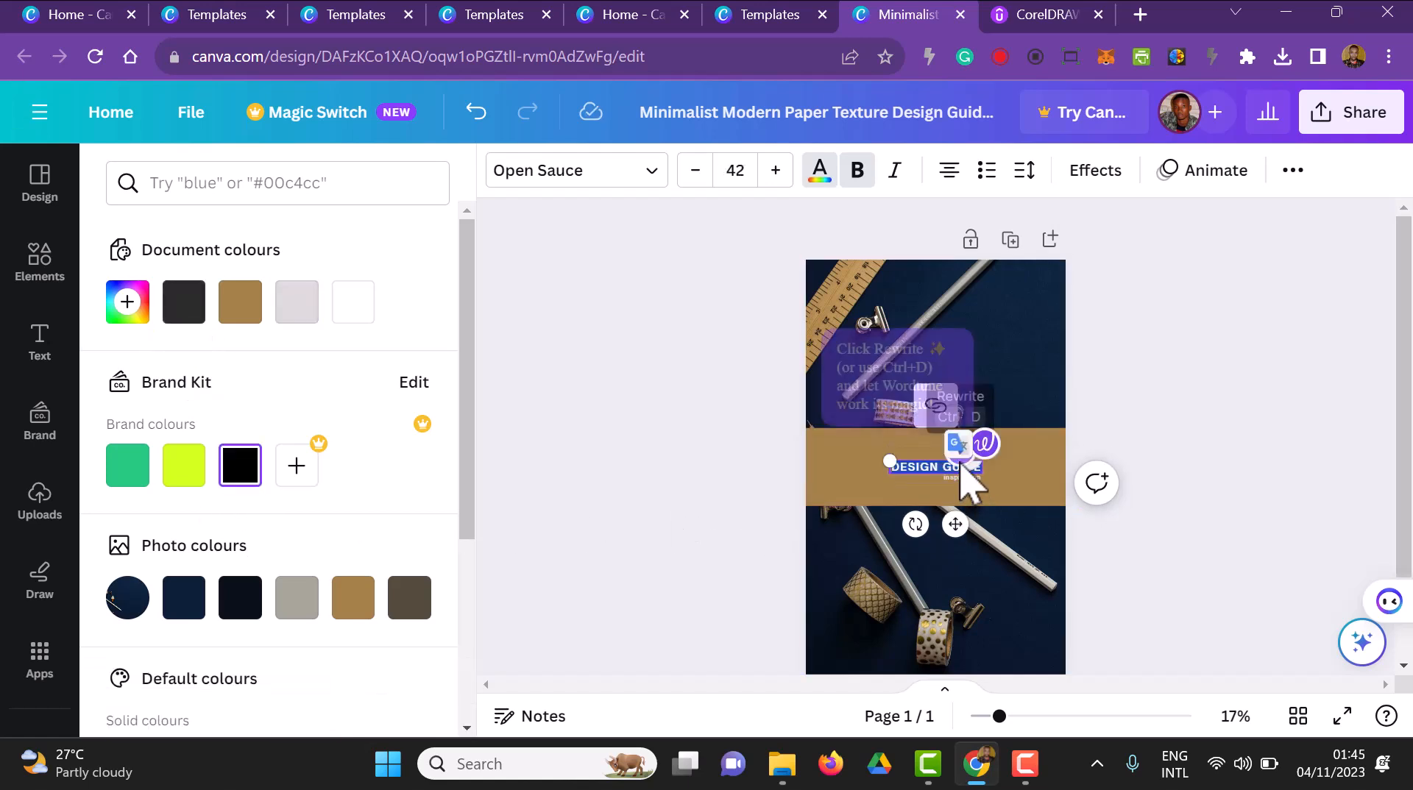
type("GR")
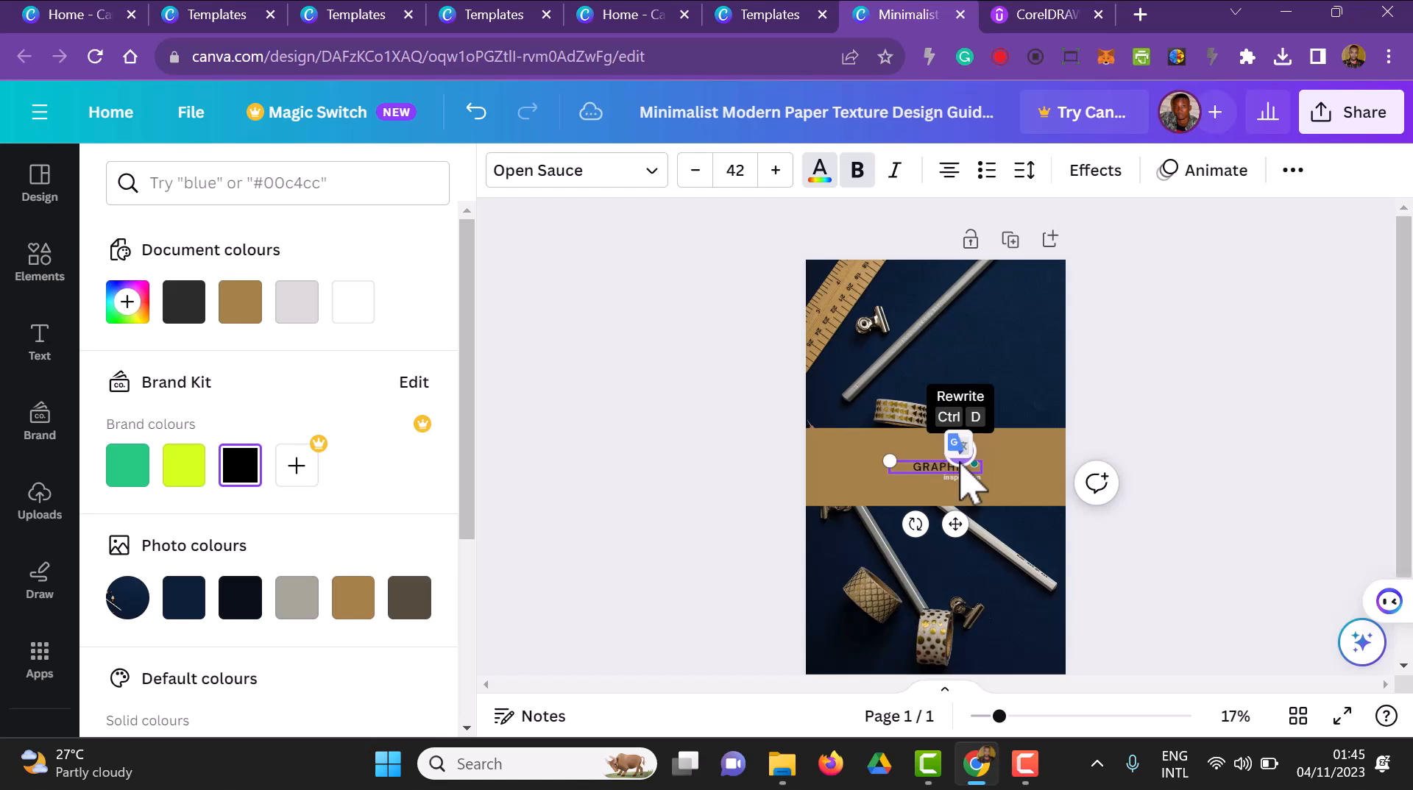
type("APHIC DESIGN")
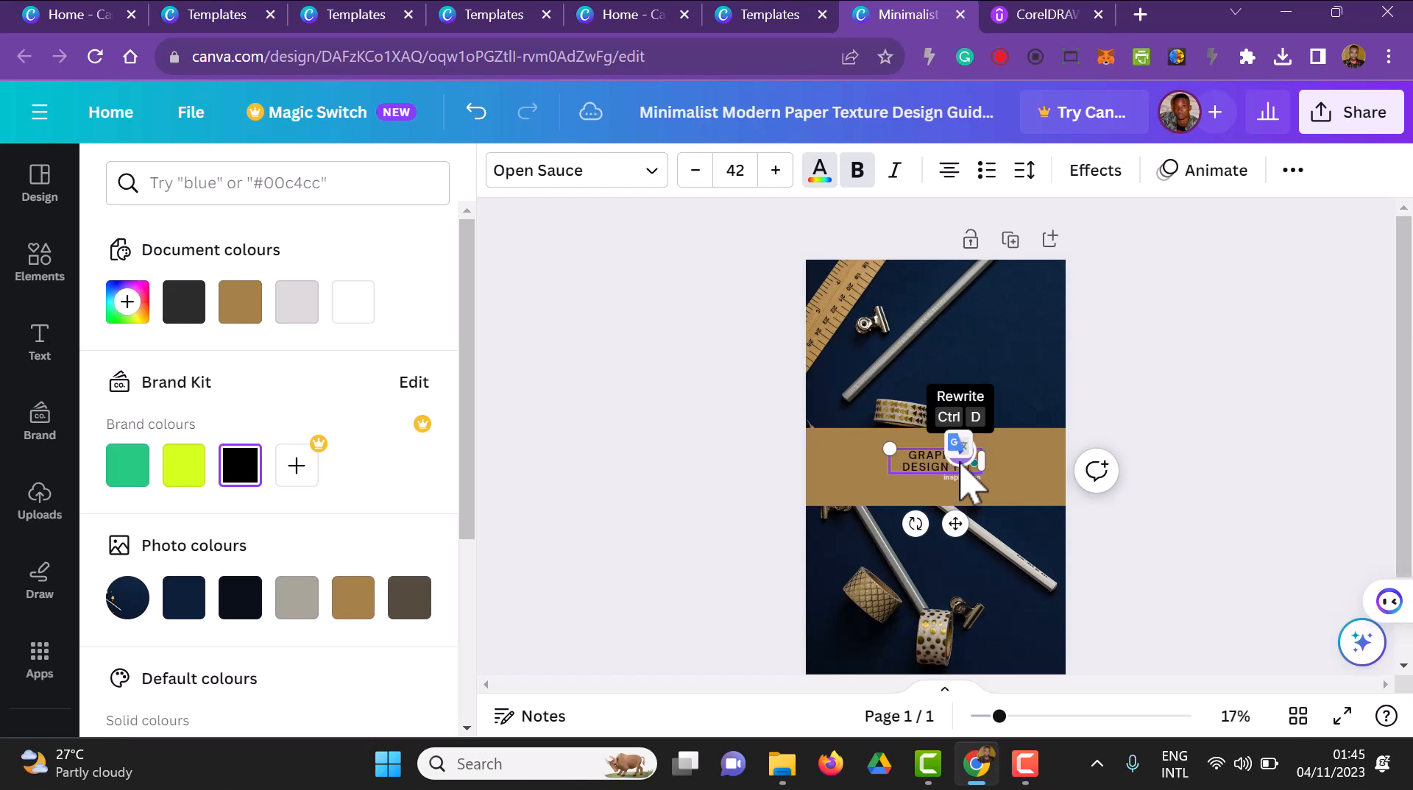
type(" FOR BEGINNERS")
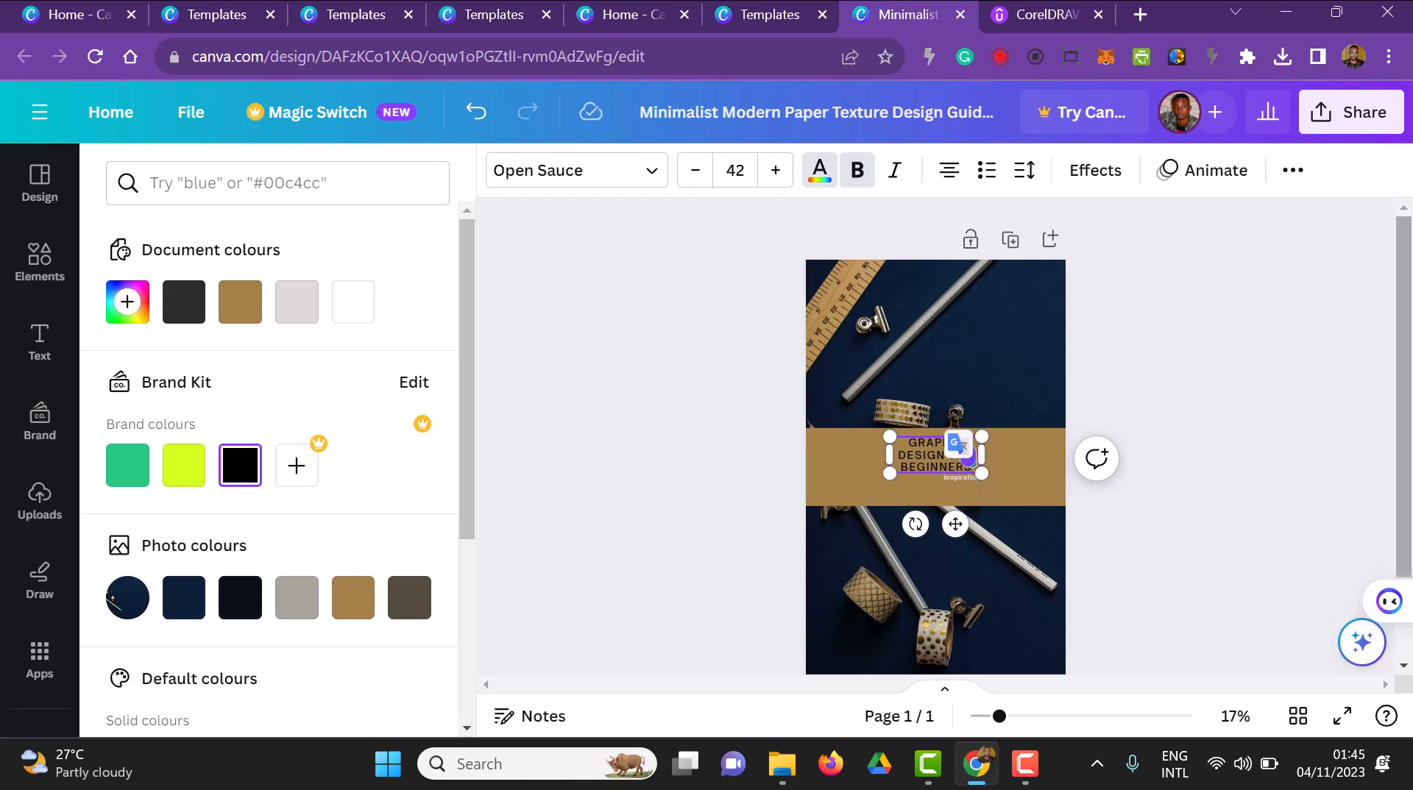
scroll(1256, 268, "down", 2)
scroll(1156, 401, "up", 2)
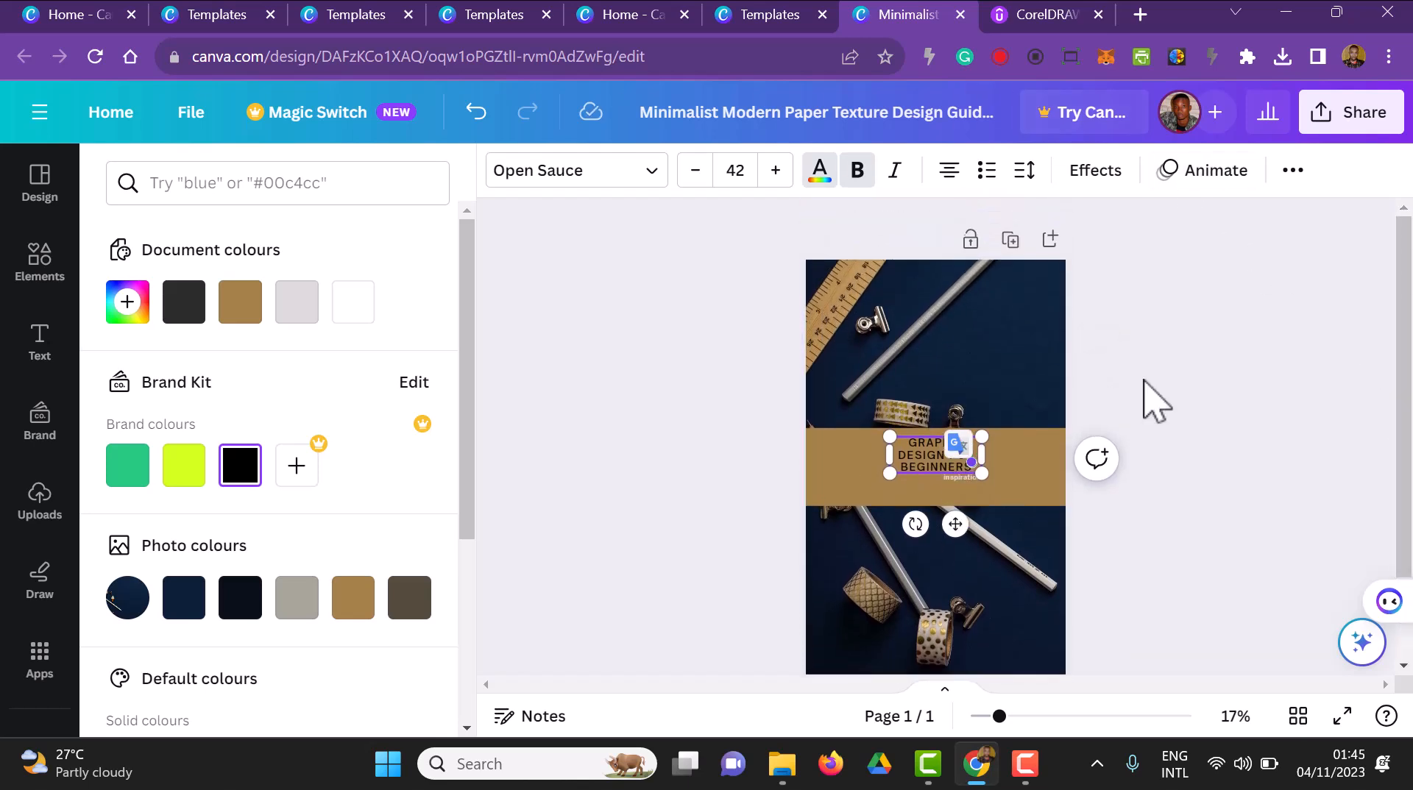
Move the small text line under the title down to the cover's bottom-right corner
left_click(985, 495)
left_click(976, 478)
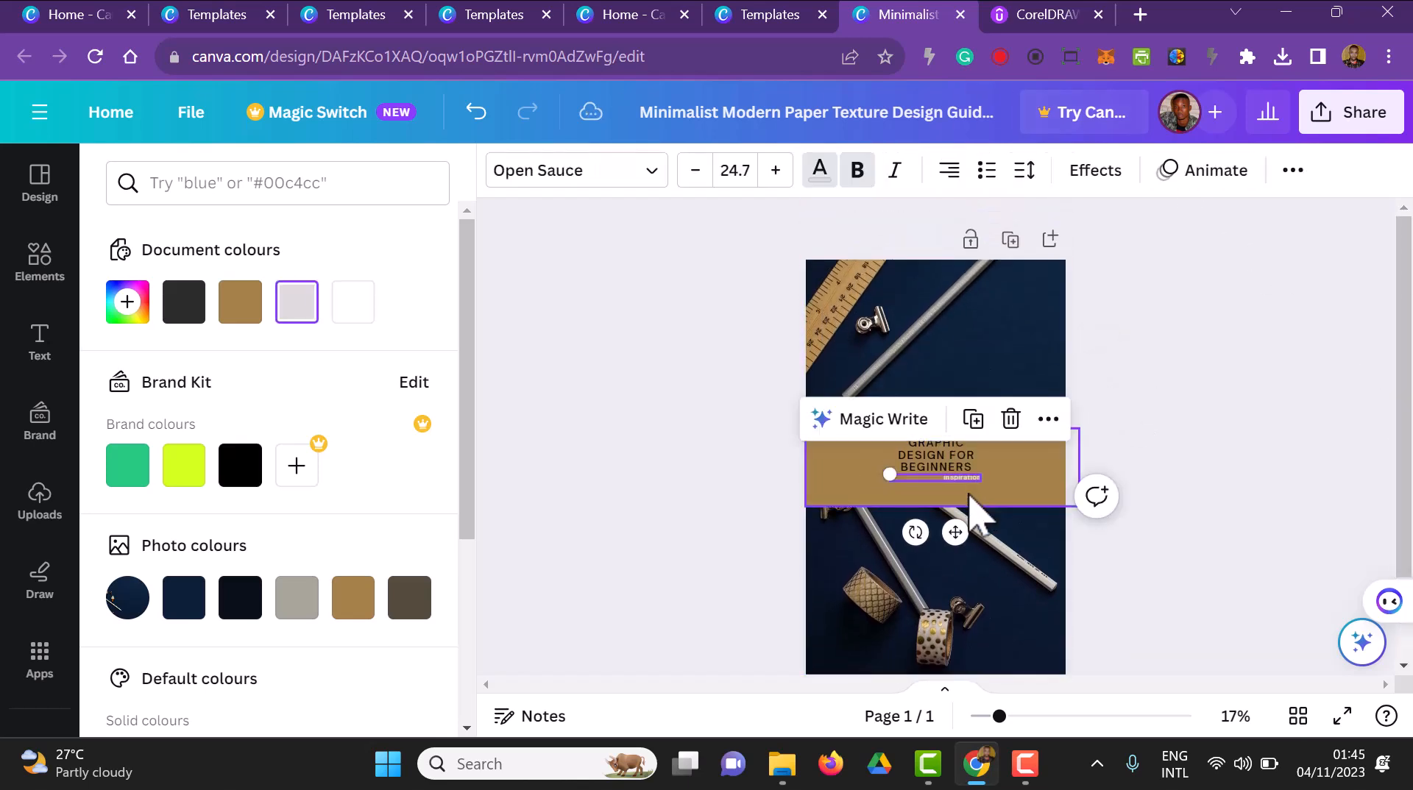
left_click_drag(956, 532, 1017, 729)
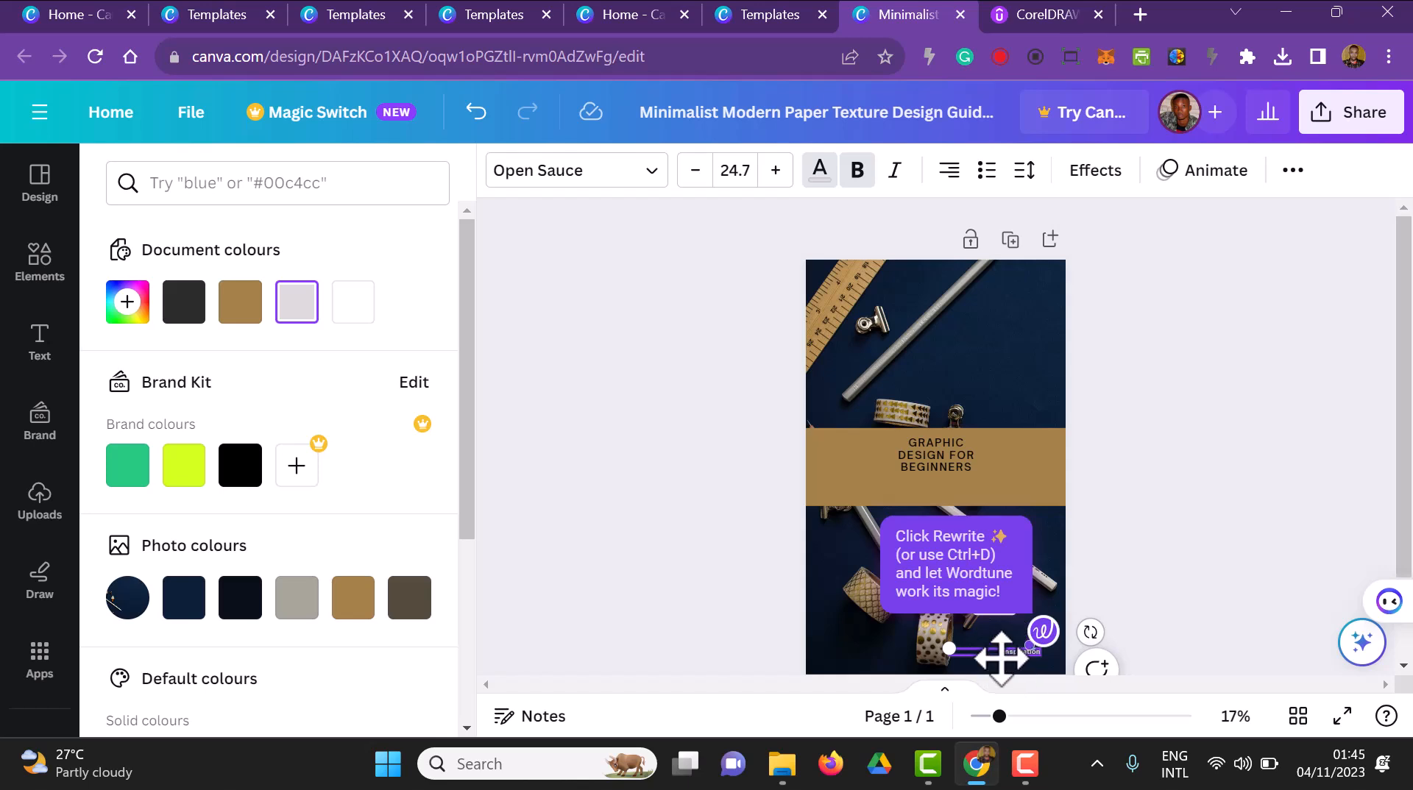
Replace the small corner text with the author's full name and set its font size to 30
left_click(1014, 669)
left_click(1014, 664)
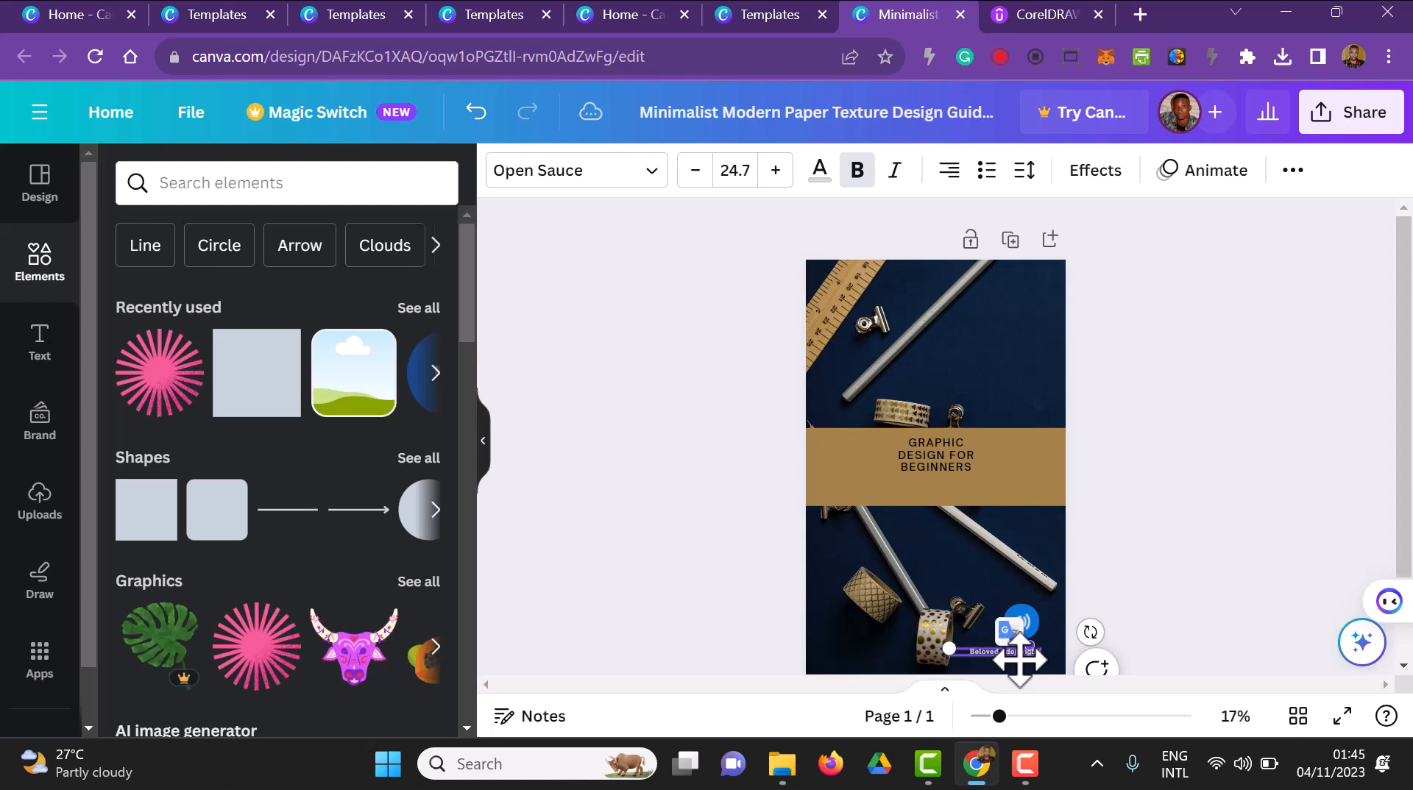
left_click(758, 174)
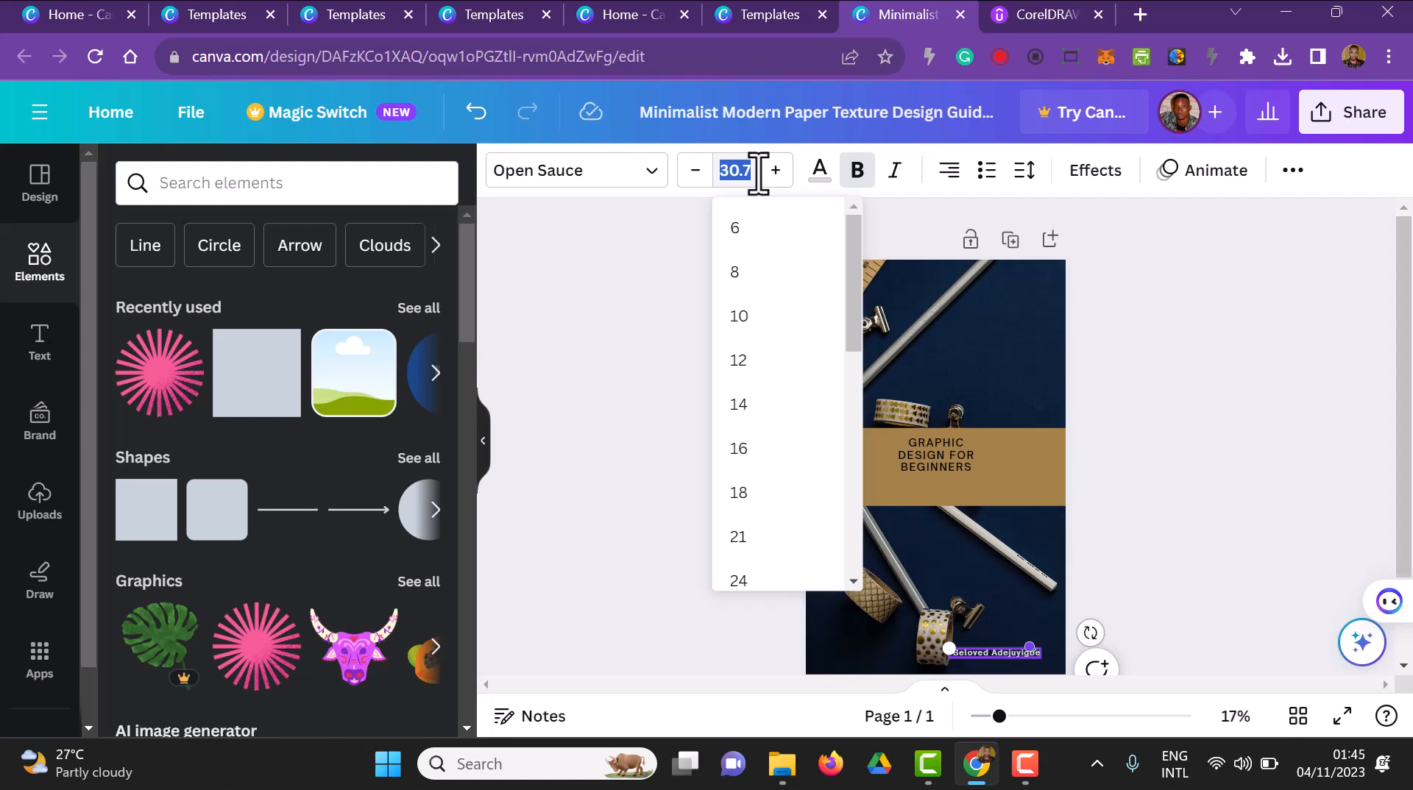
type("30")
key("Return")
left_click(1166, 491)
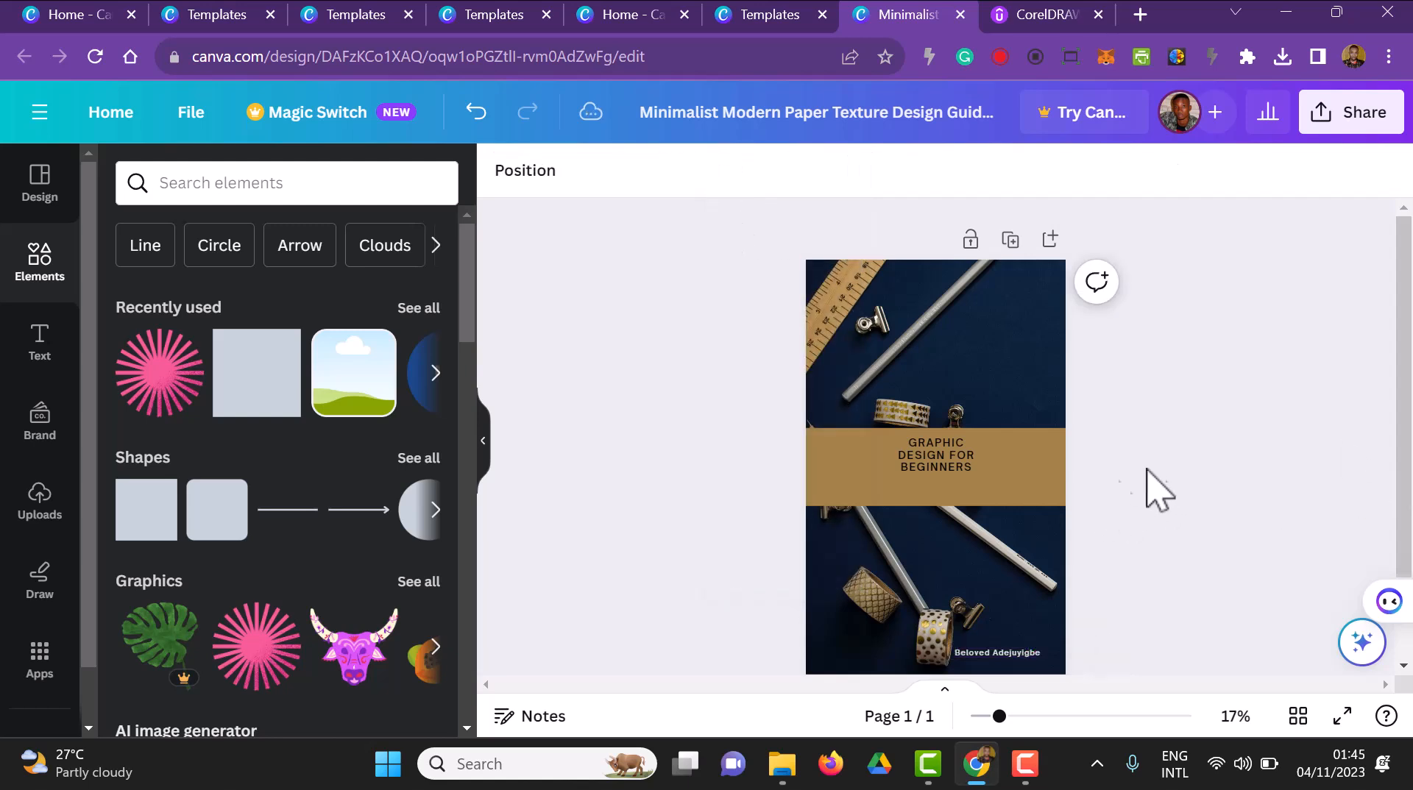
Try the Beth Ellen handwriting font on the cover title
left_click(973, 471)
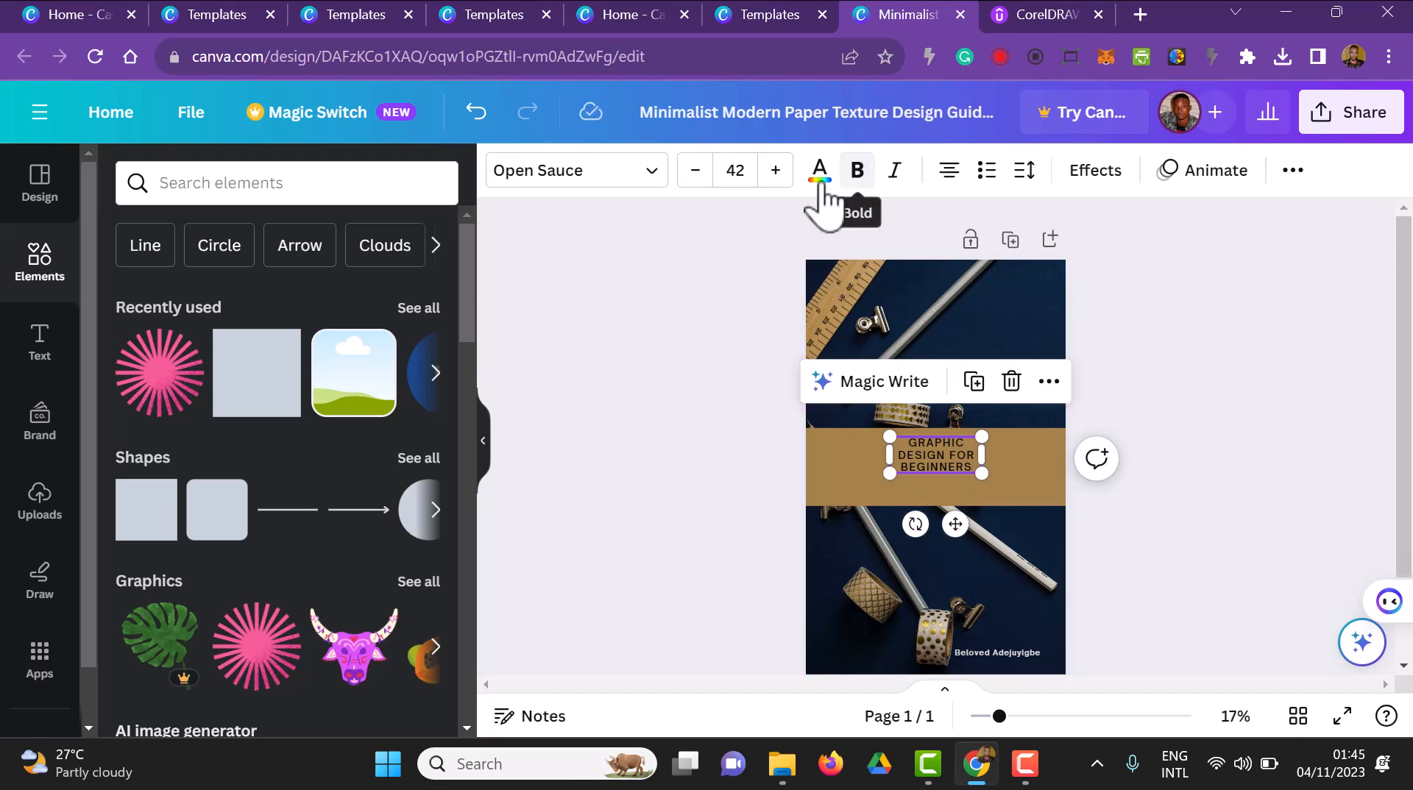
left_click(667, 175)
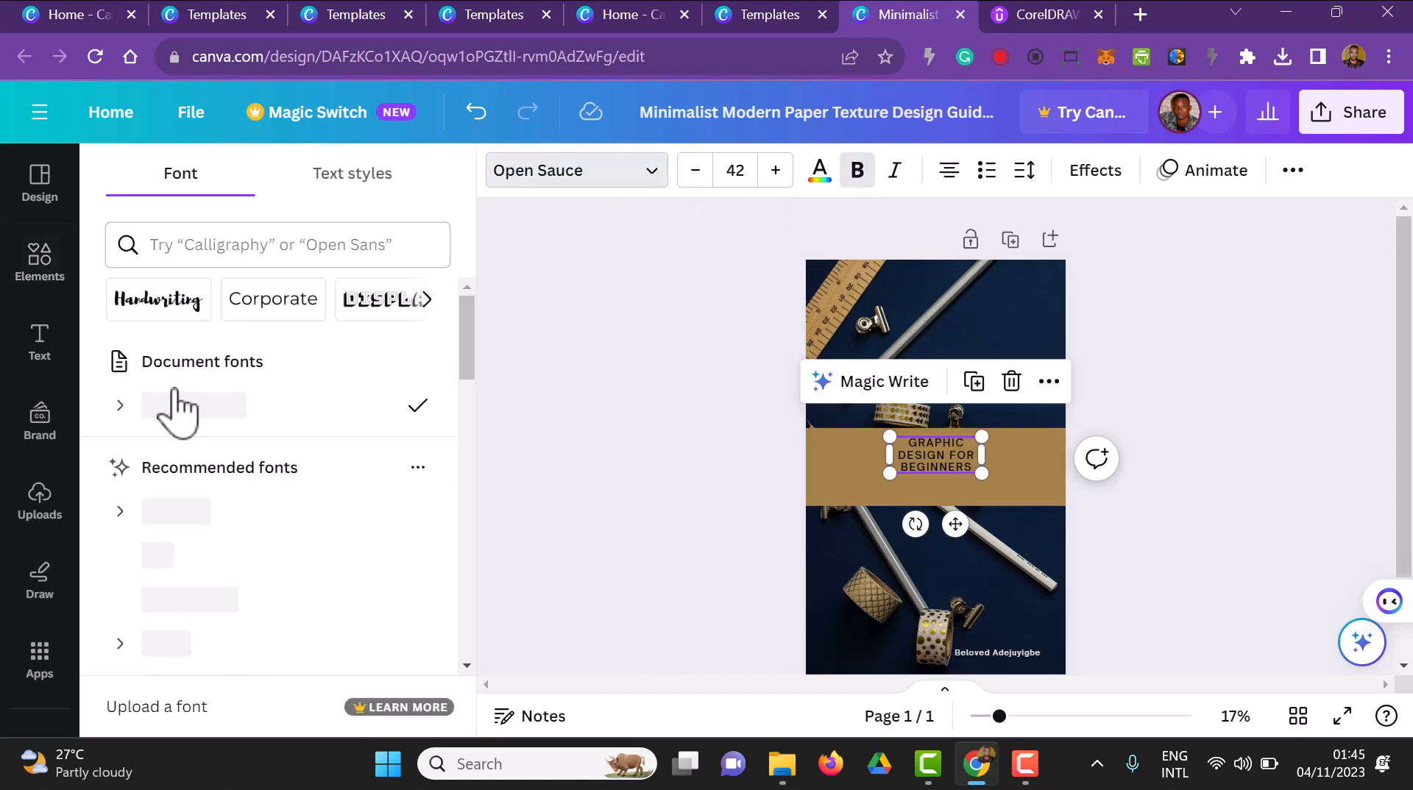
left_click(174, 304)
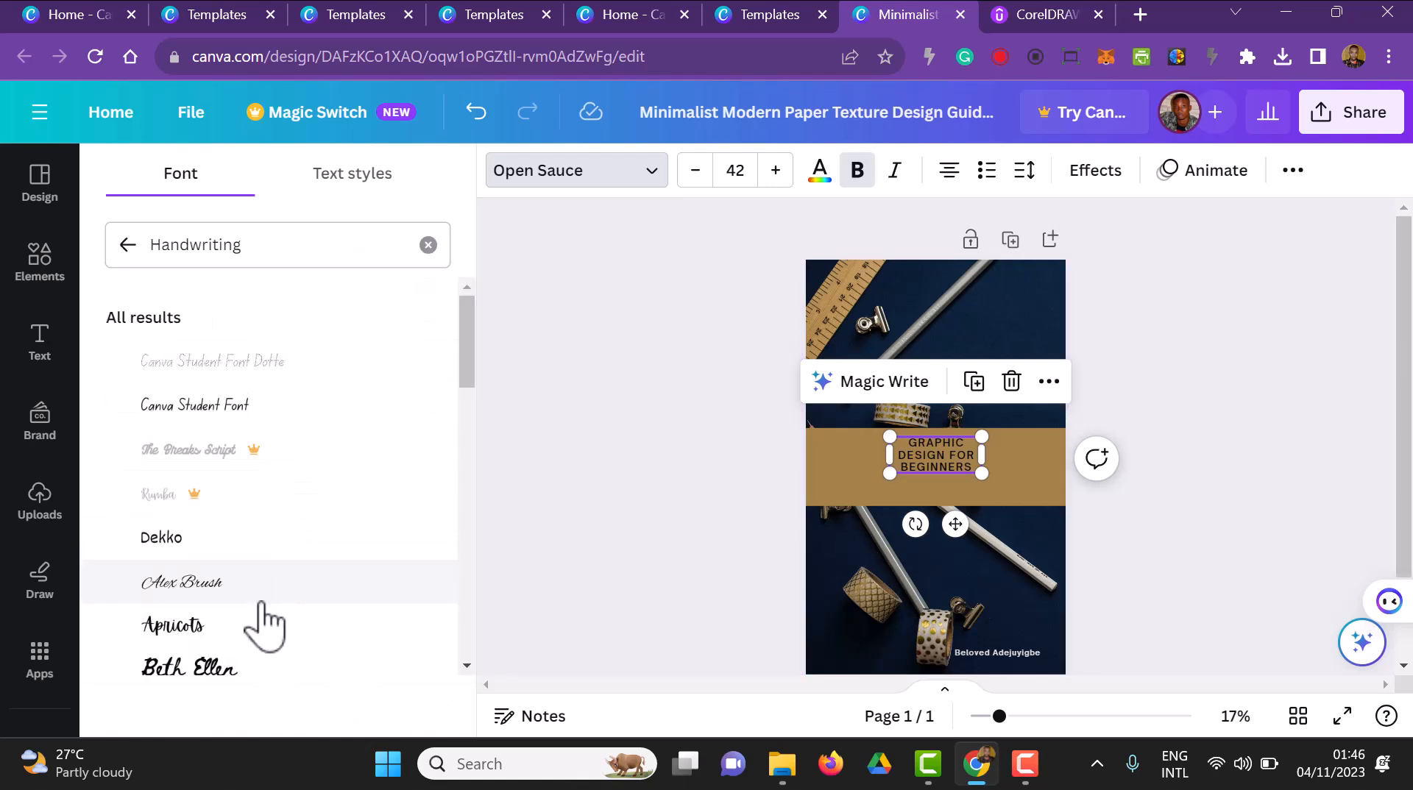
scroll(265, 611, "down", 2)
left_click(250, 563)
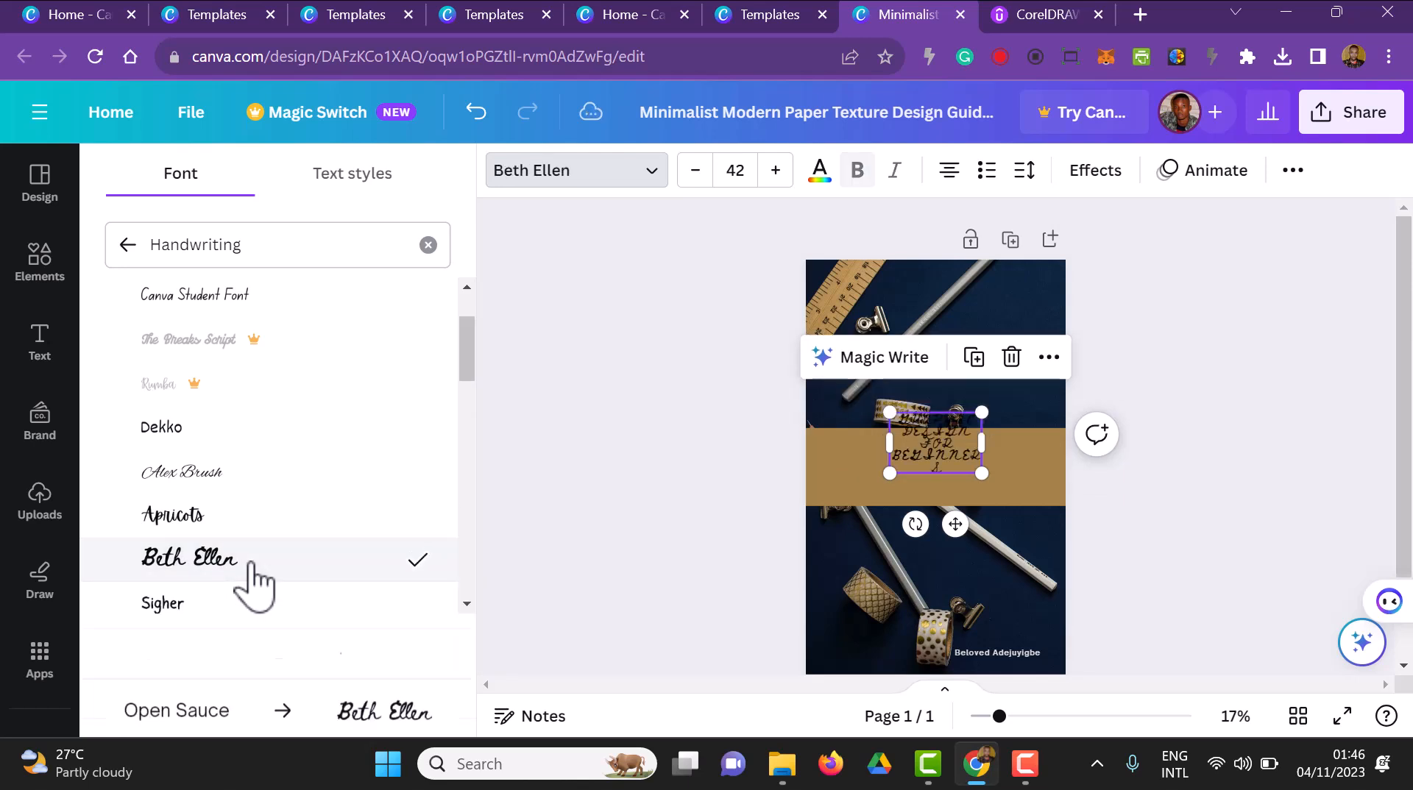
scroll(252, 583, "down", 5)
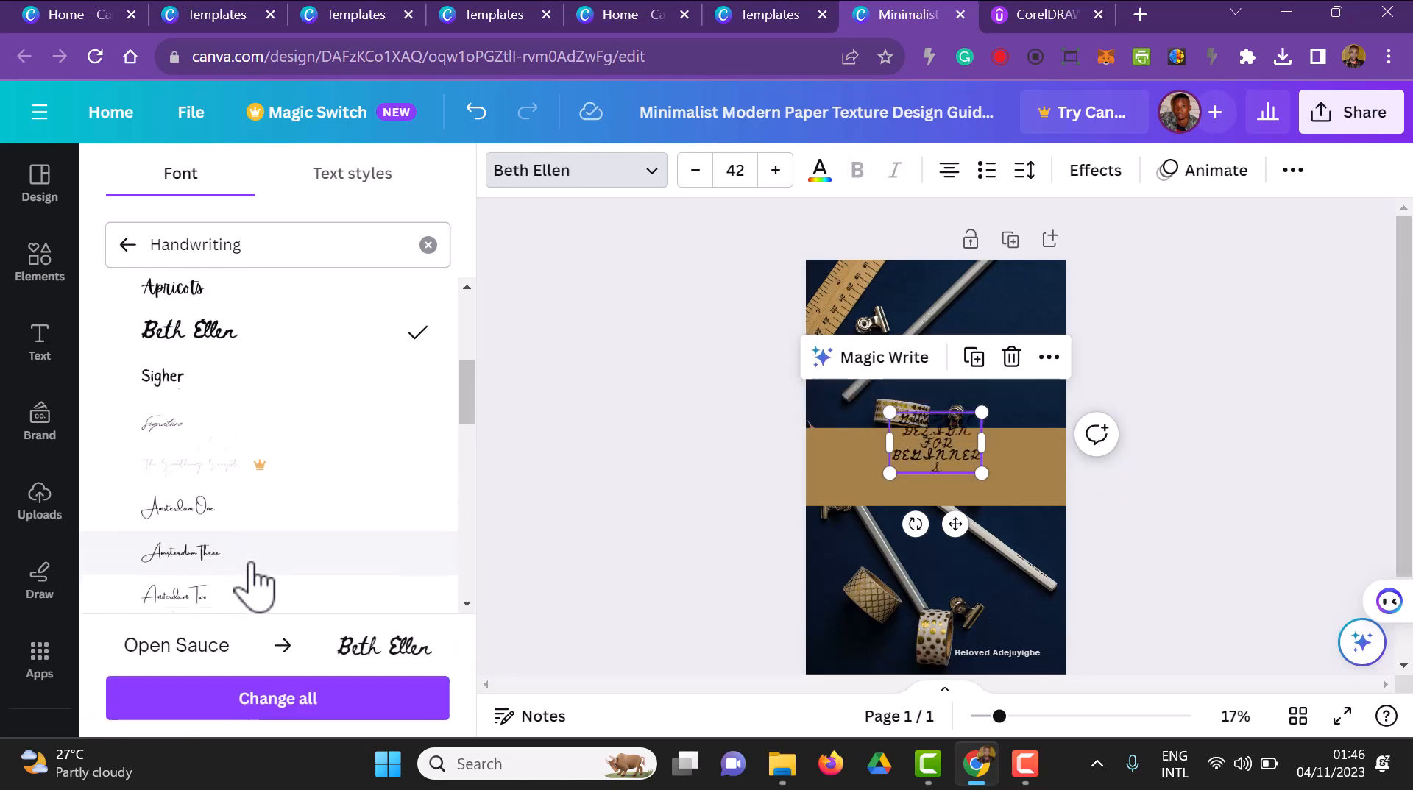
Find the display-style fonts and apply Futura Display to the cover title
left_click(125, 247)
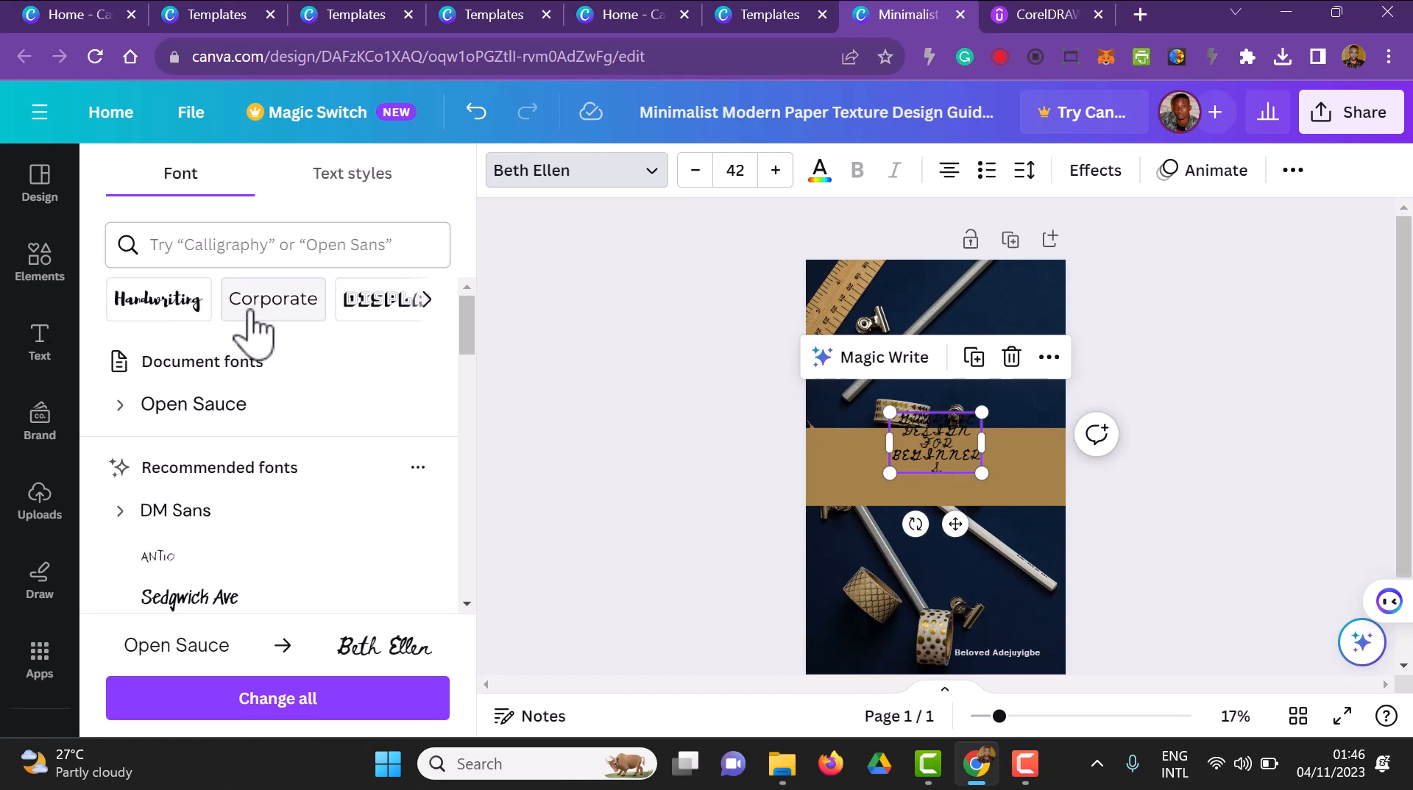
left_click(404, 313)
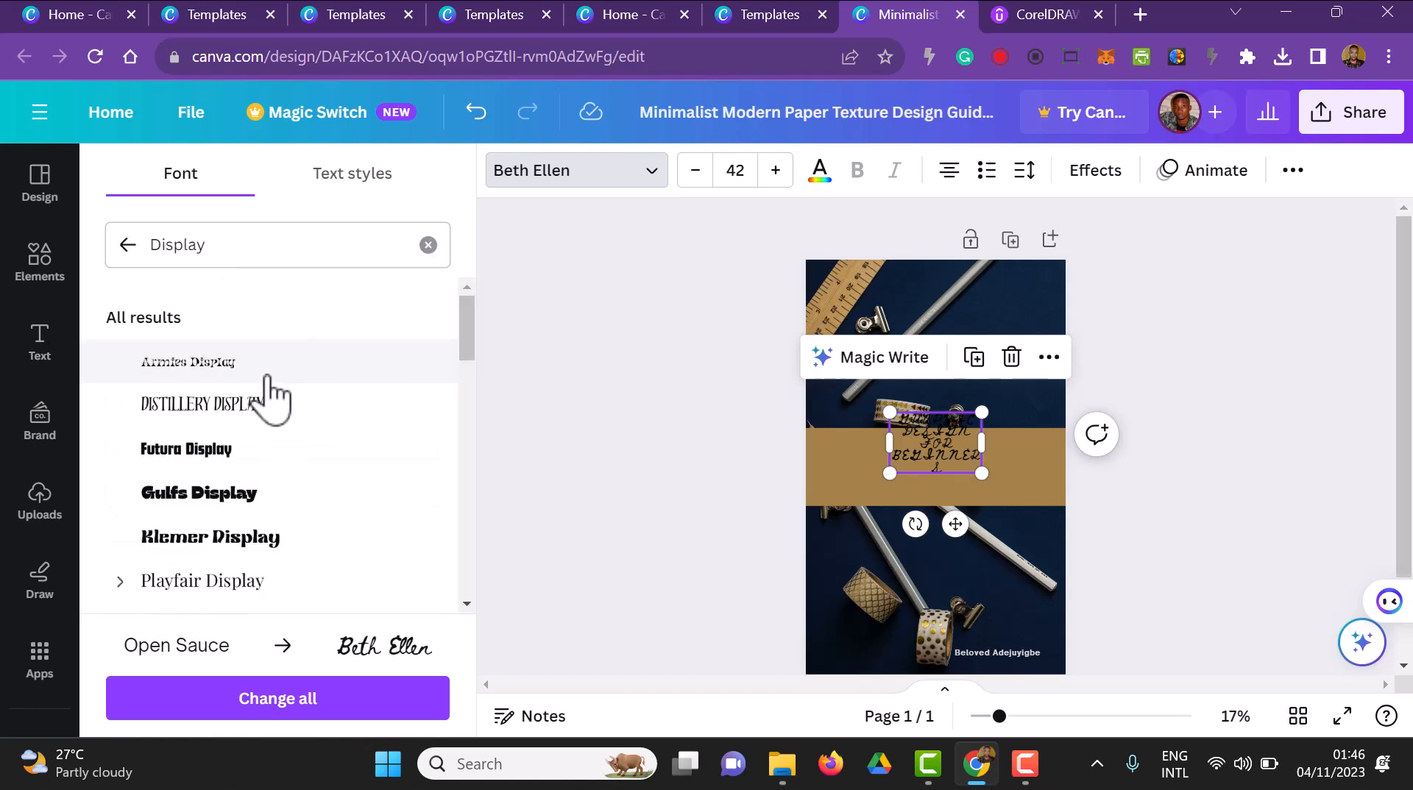
left_click(253, 457)
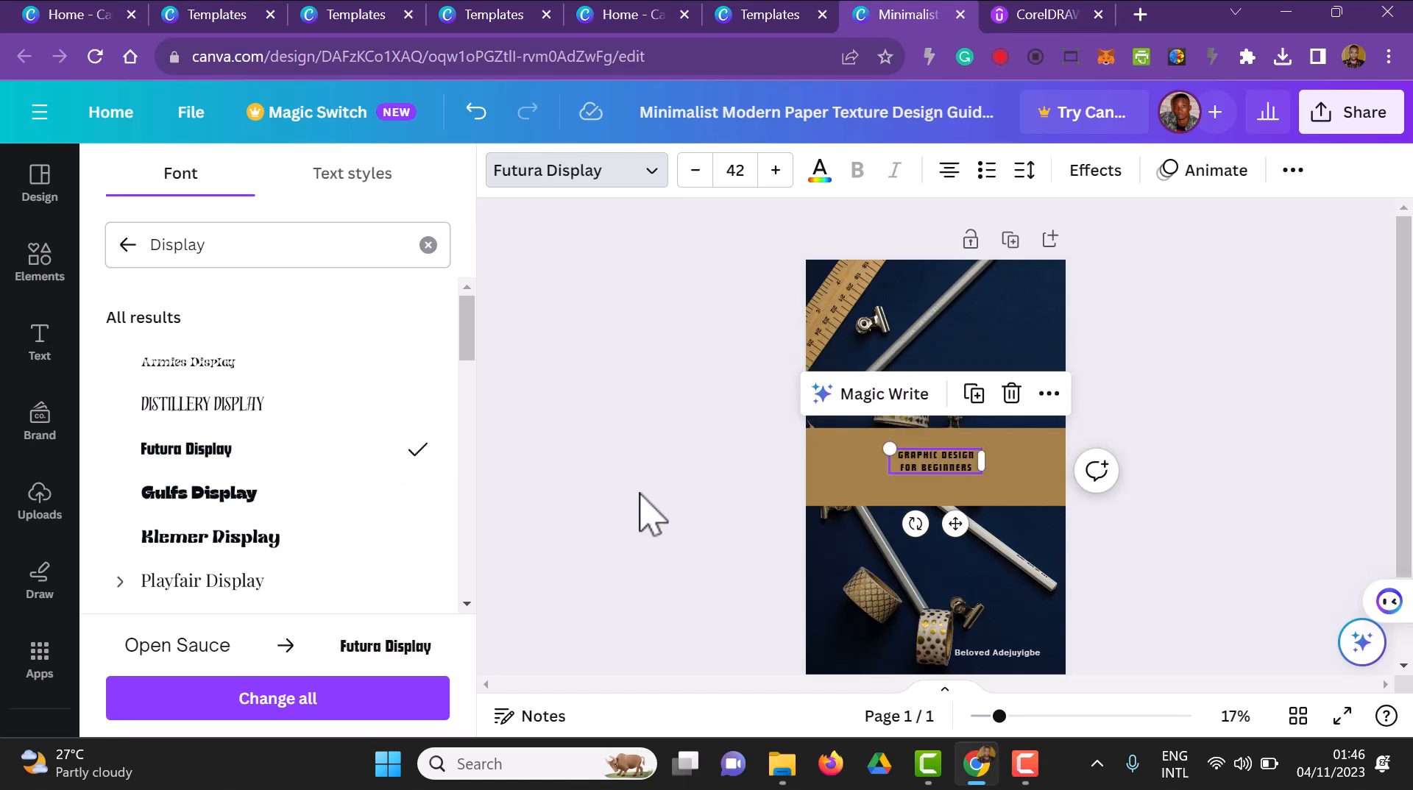
Enlarge the title to a font size of about 107 and centre it on the brown band
left_click_drag(884, 443, 832, 433)
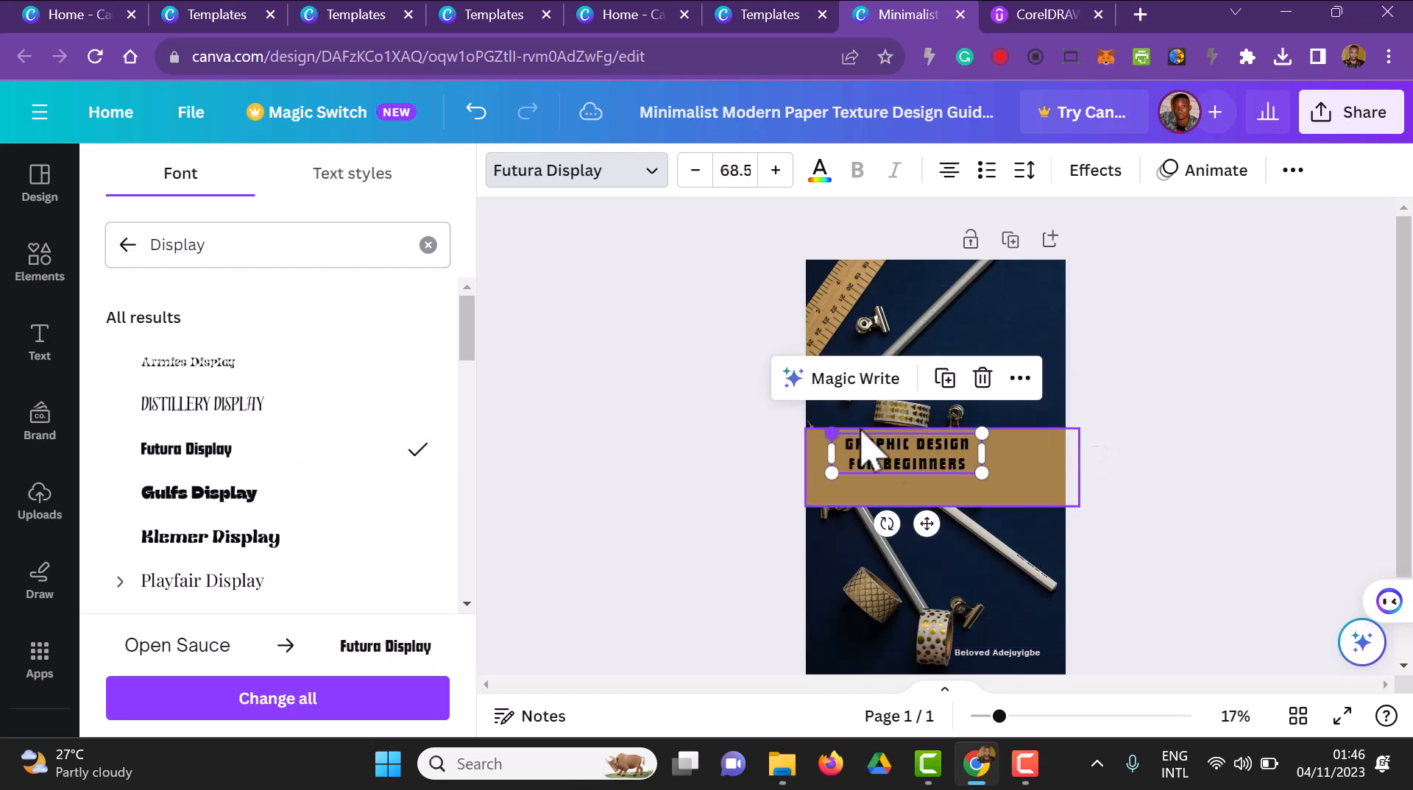
left_click_drag(978, 469, 1054, 519)
left_click(987, 485)
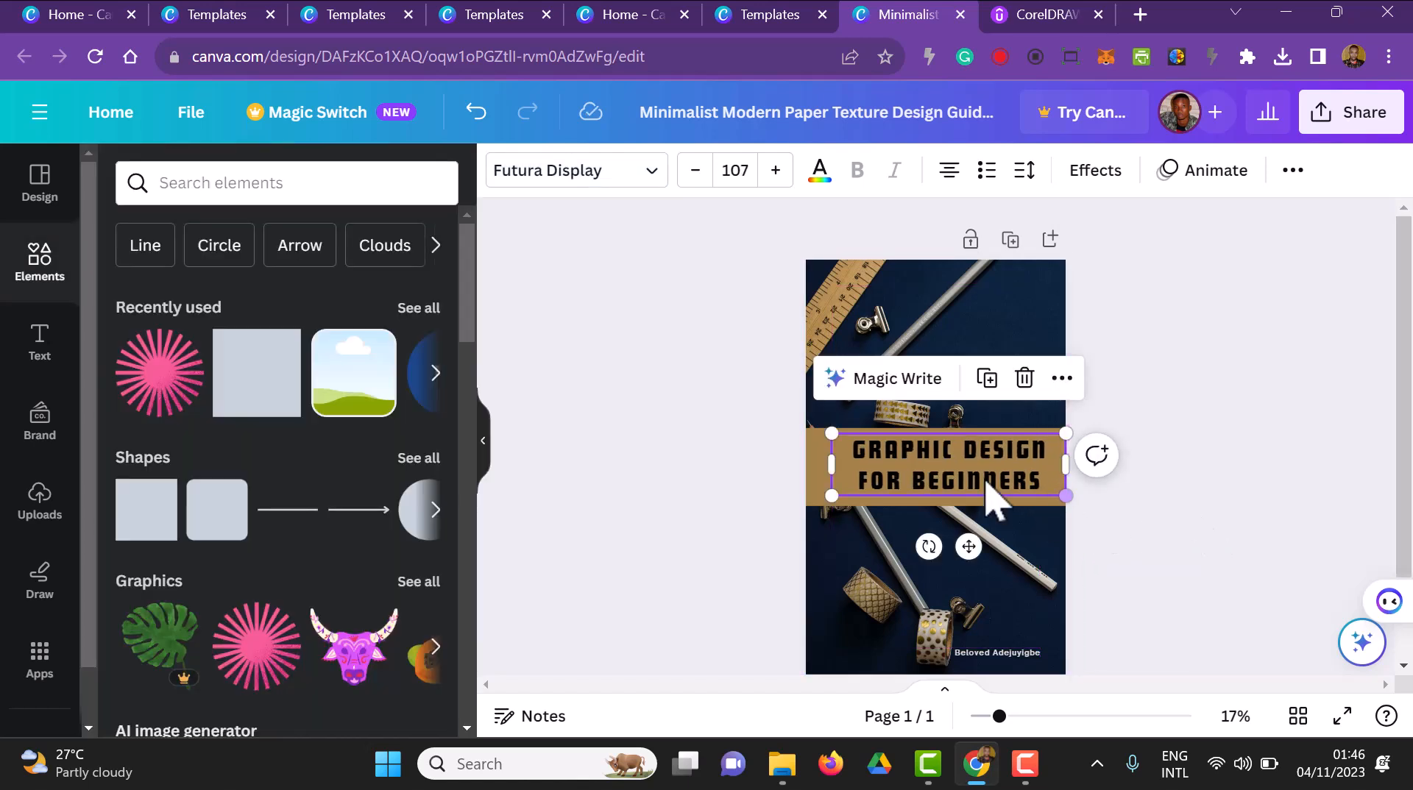
left_click(1171, 528)
left_click_drag(973, 476, 959, 479)
left_click(1233, 567)
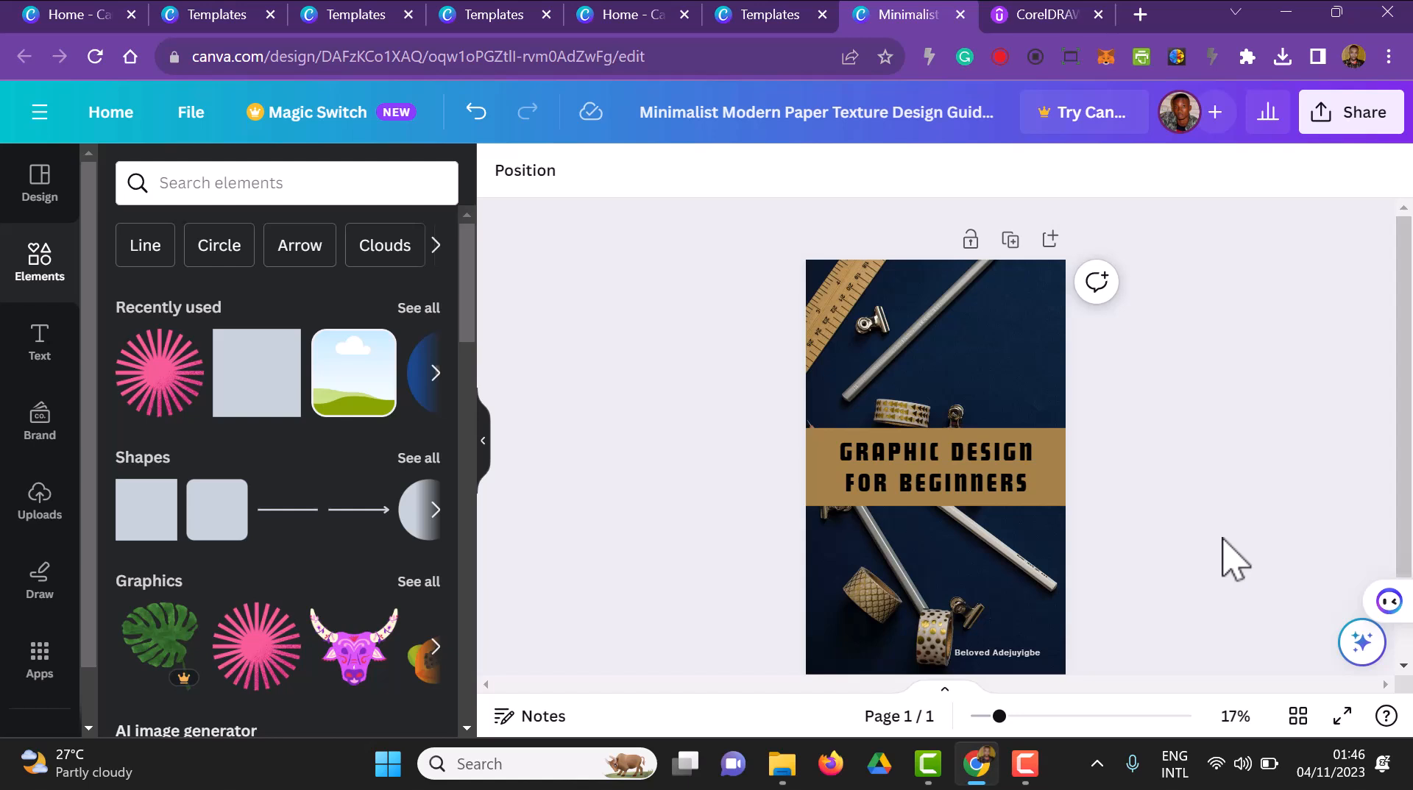
Rename the design as "Graphic"
left_click(791, 118)
type("g")
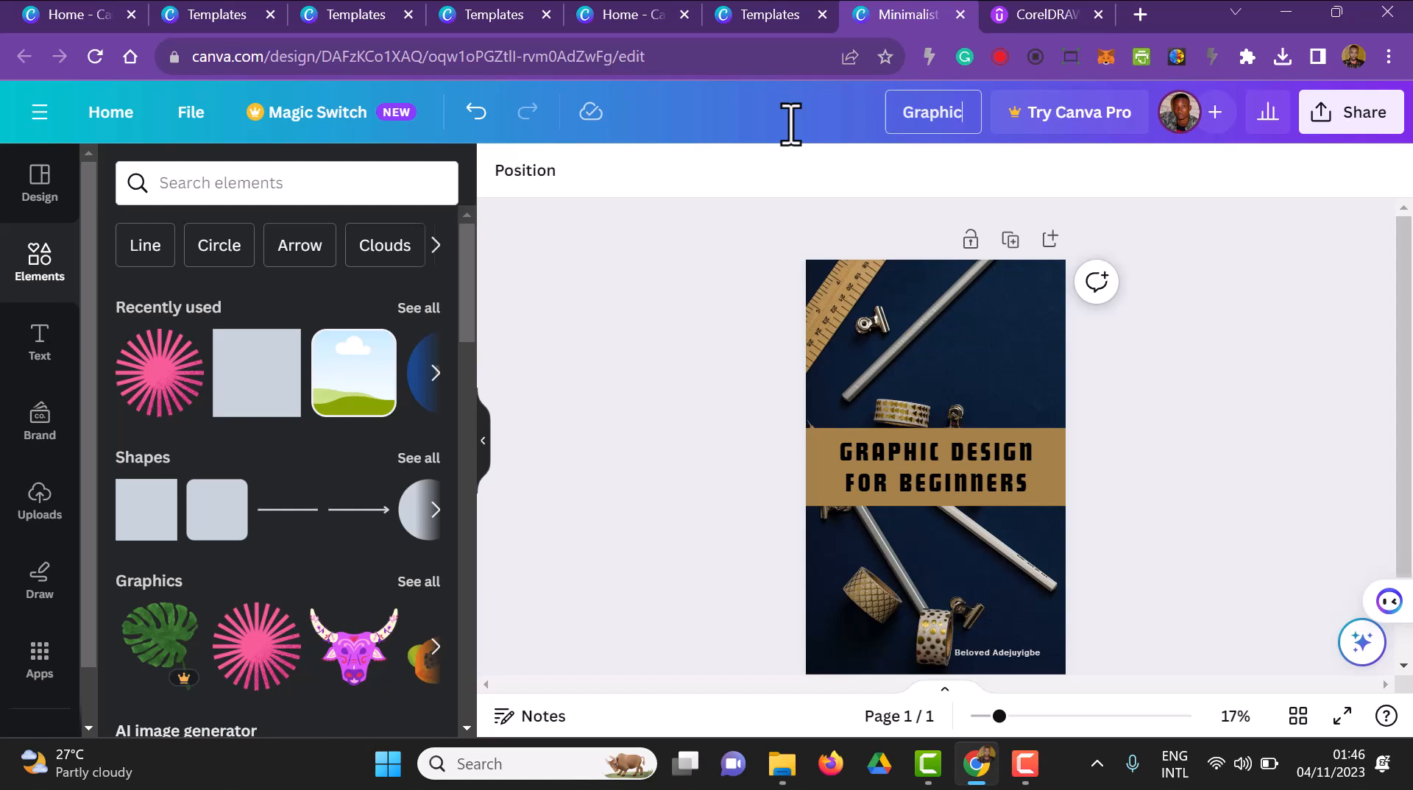
left_click(1263, 358)
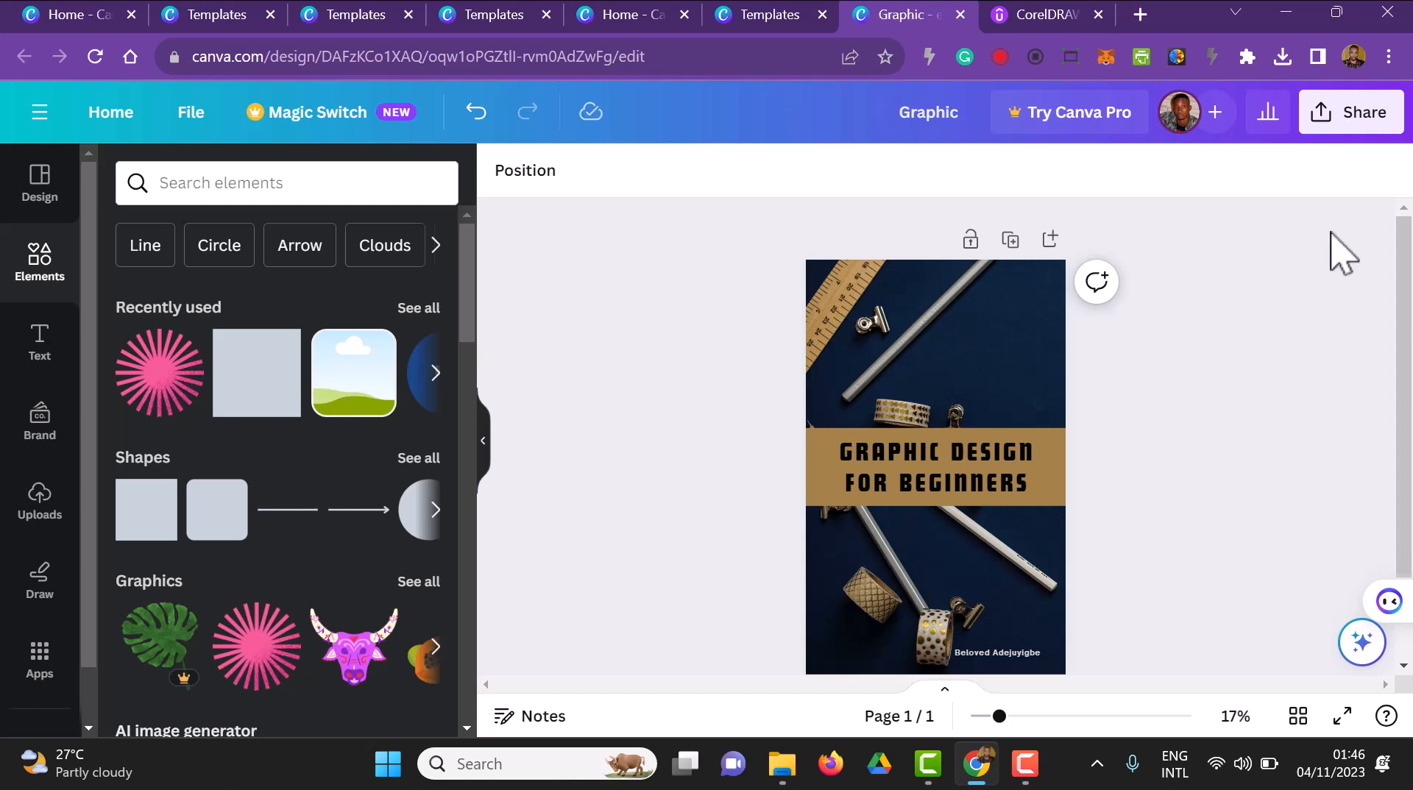
Download the finished cover design as a JPG file
left_click(1369, 122)
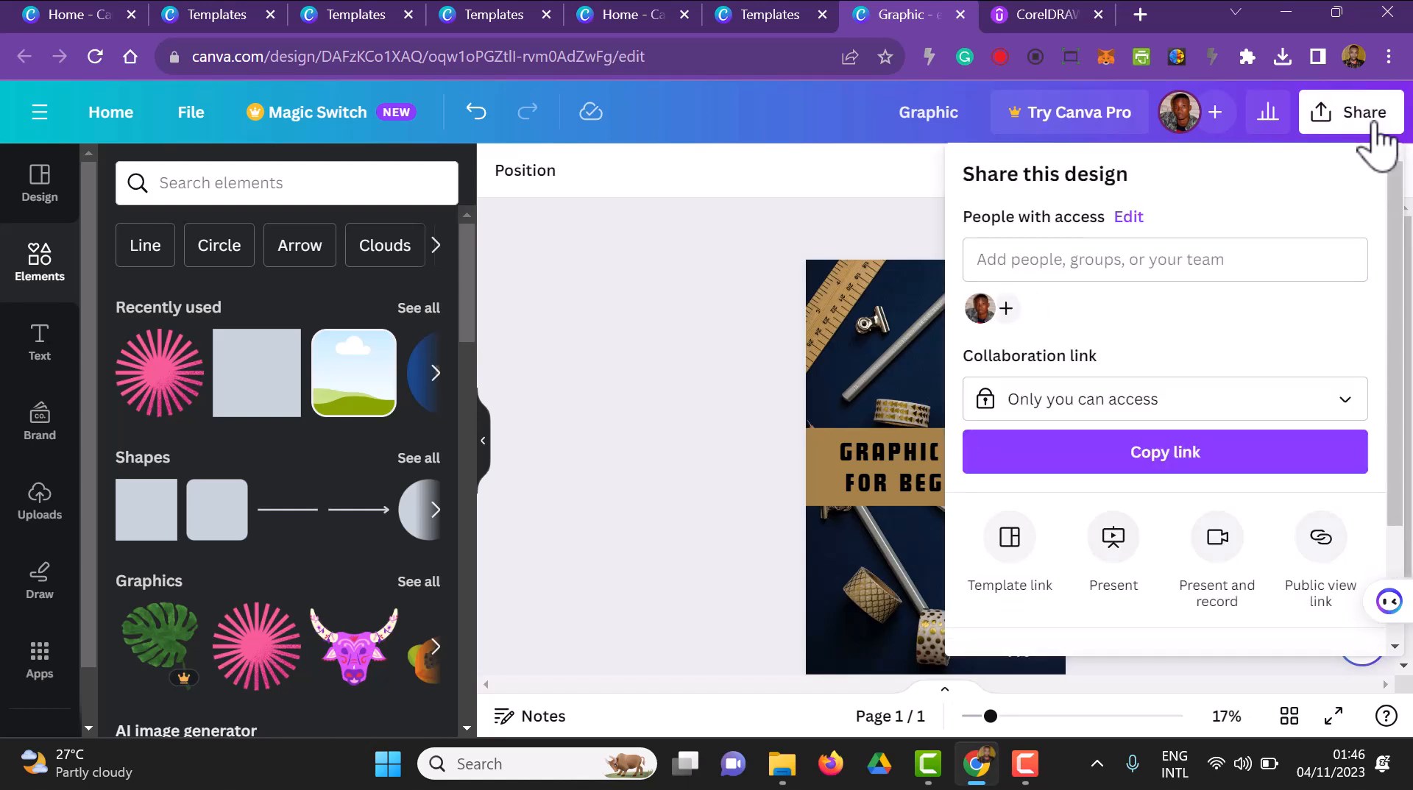
scroll(1212, 394, "down", 2)
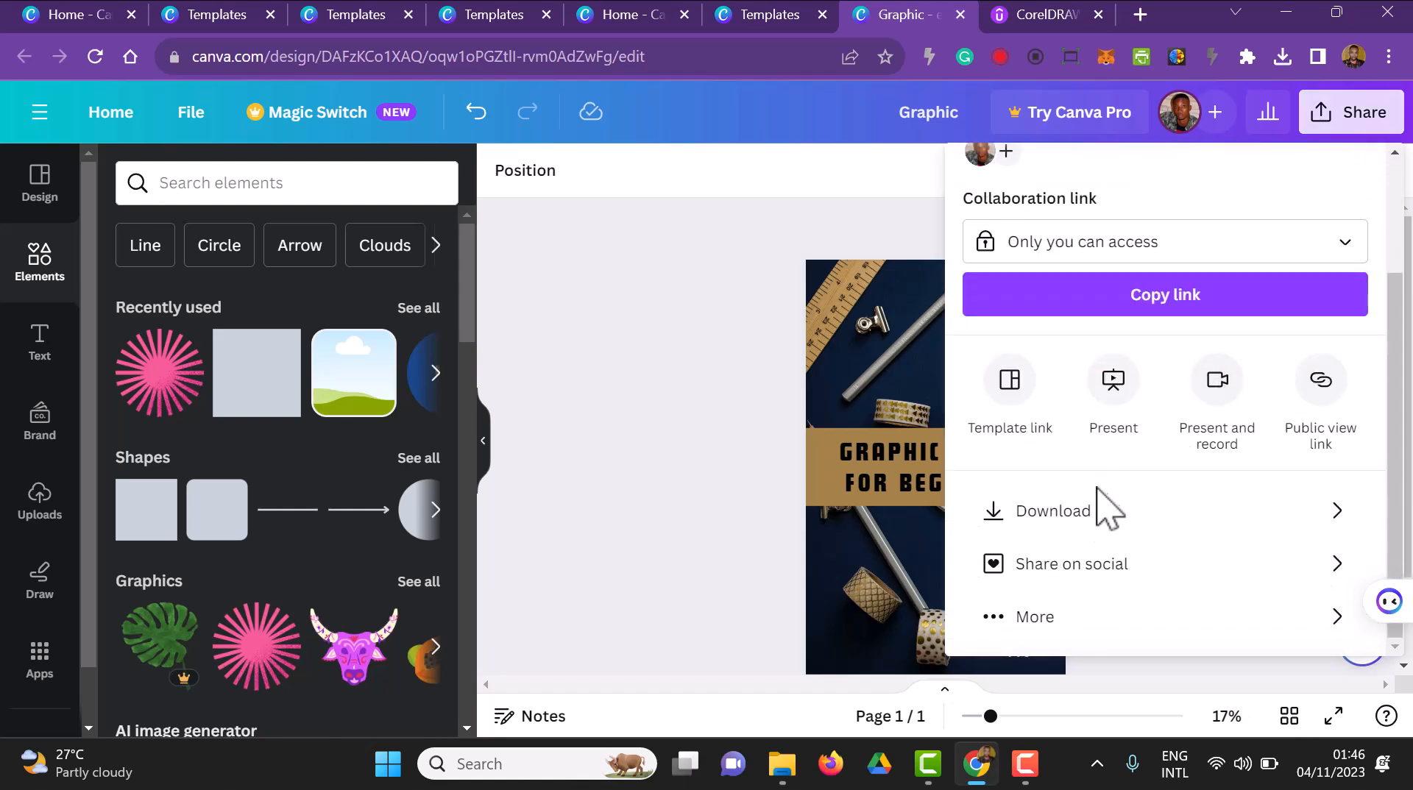
left_click(1104, 507)
left_click(1204, 284)
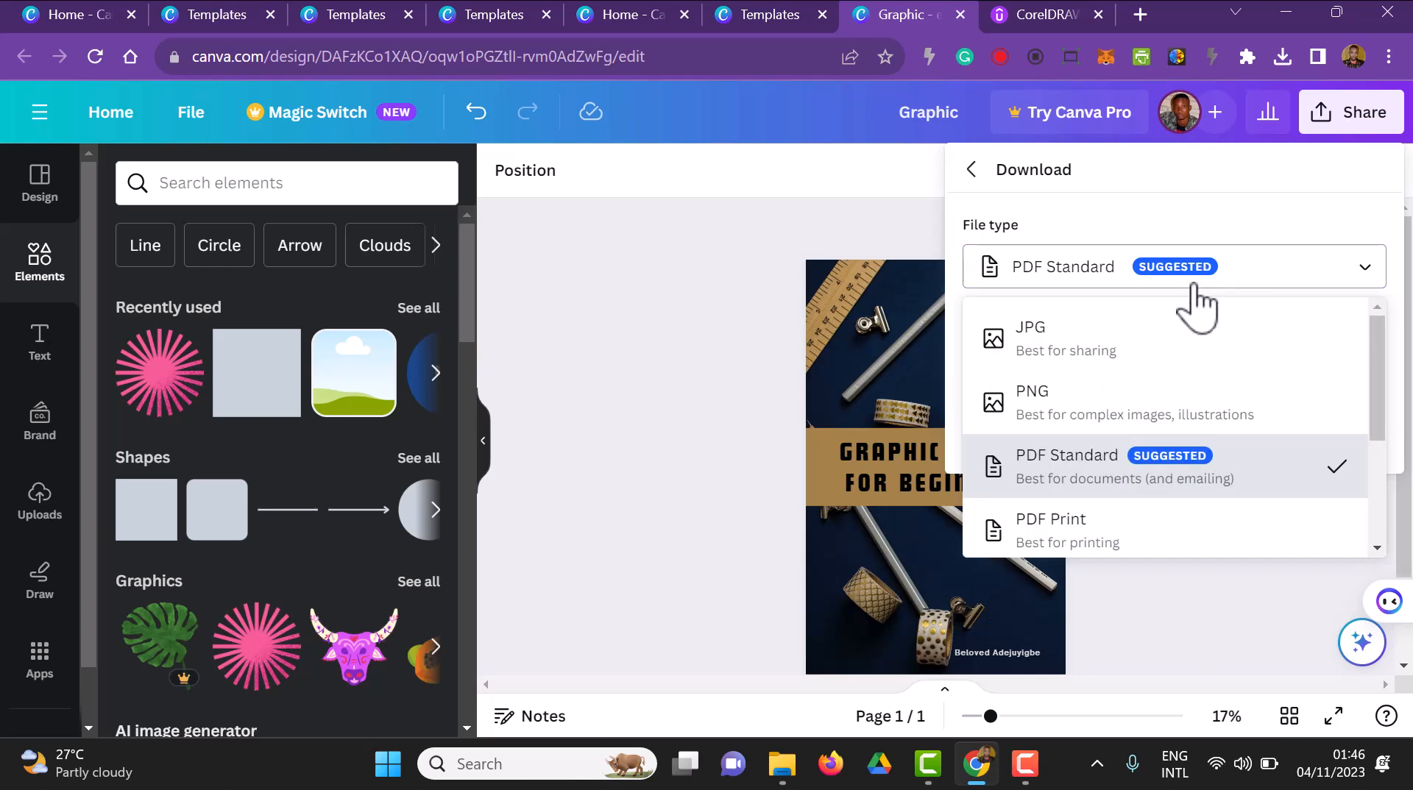
left_click(1134, 361)
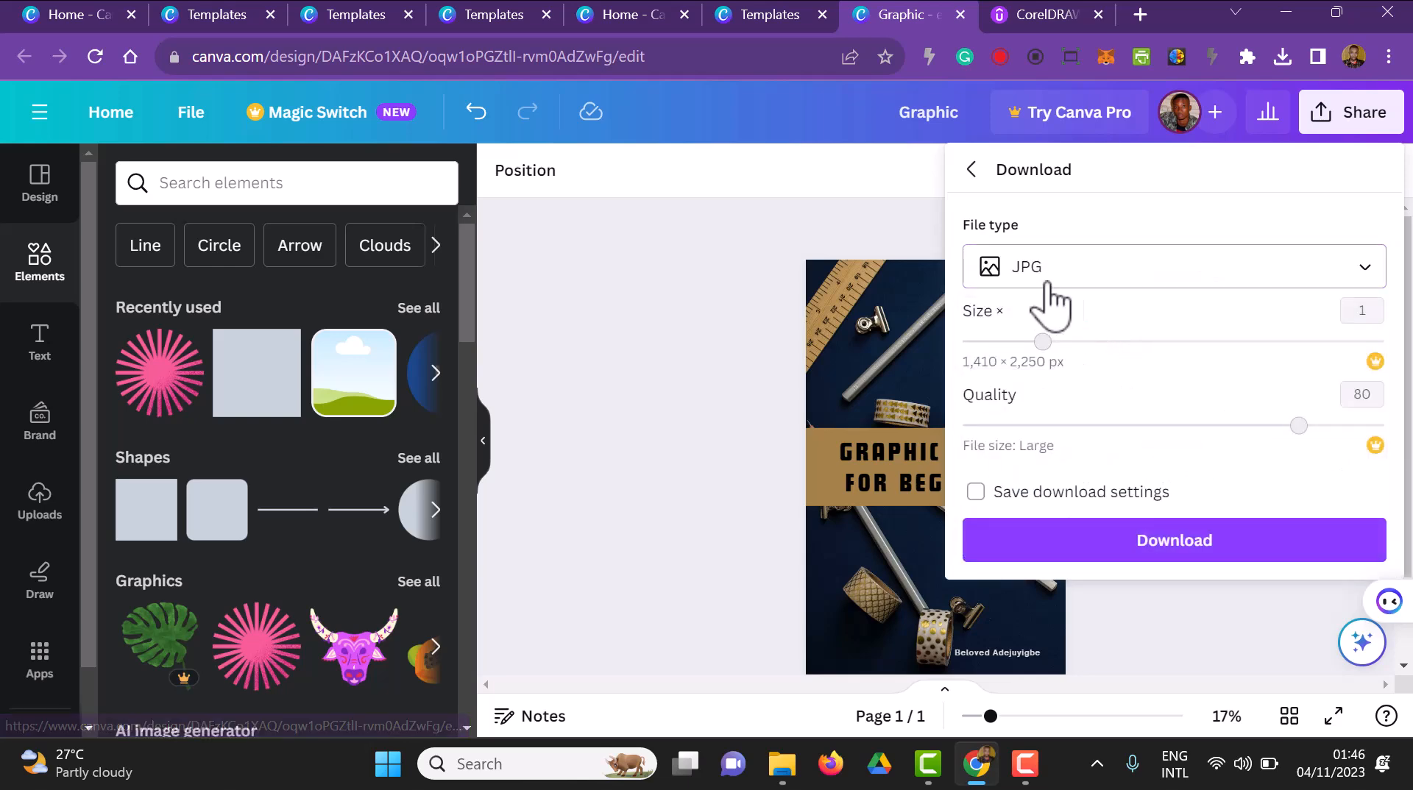
left_click(1154, 543)
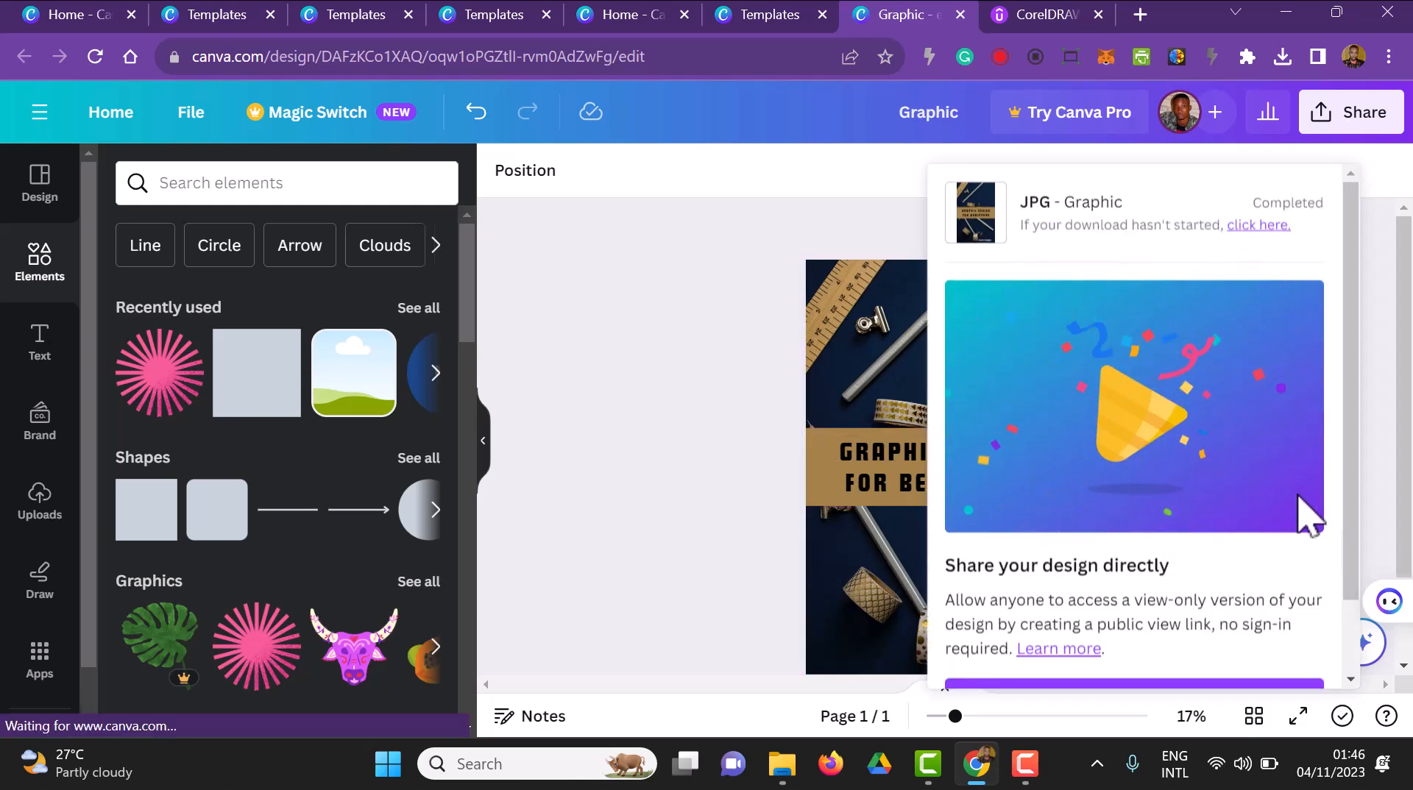
left_click(725, 486)
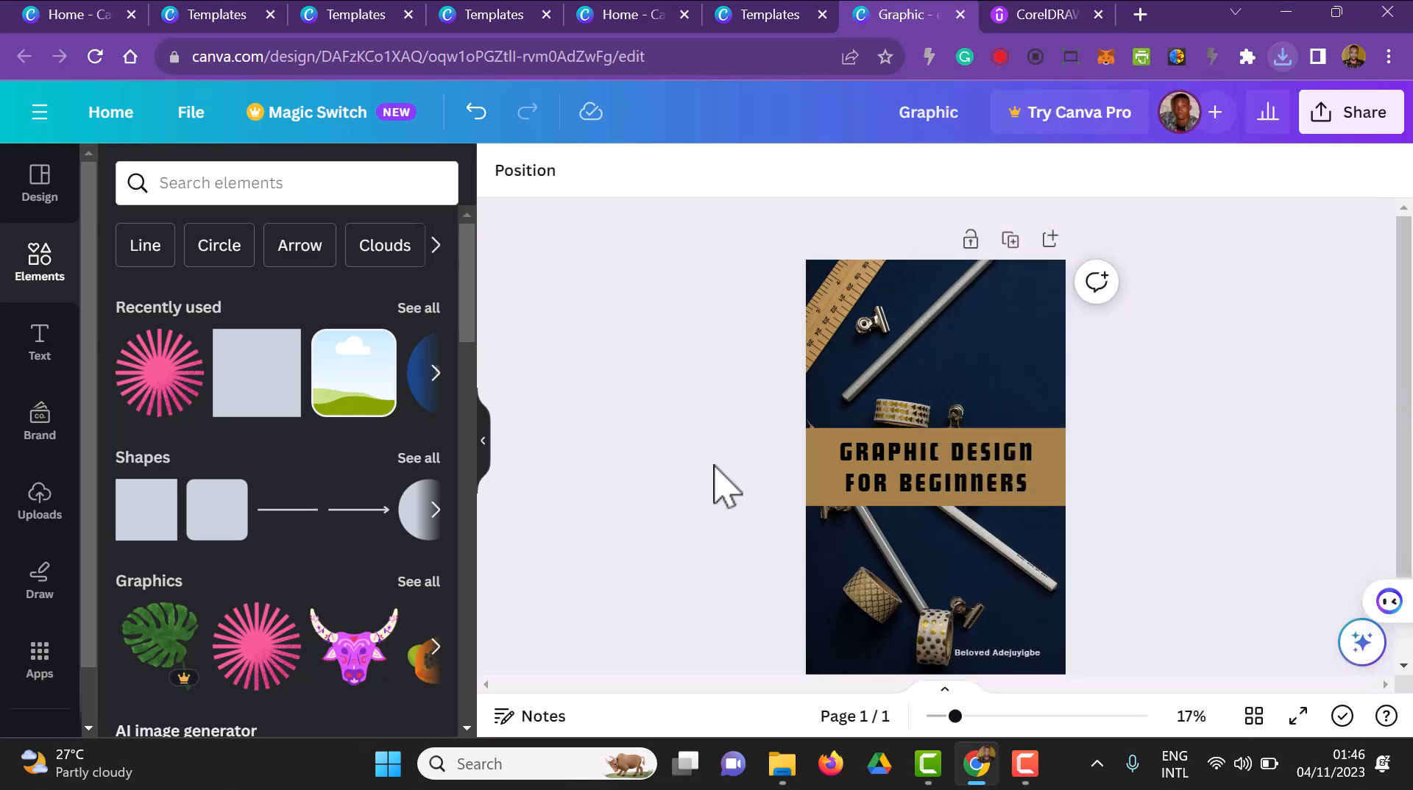
Duplicate the cover page and compare the copy with the original
left_click(1012, 241)
scroll(1236, 526, "down", 2)
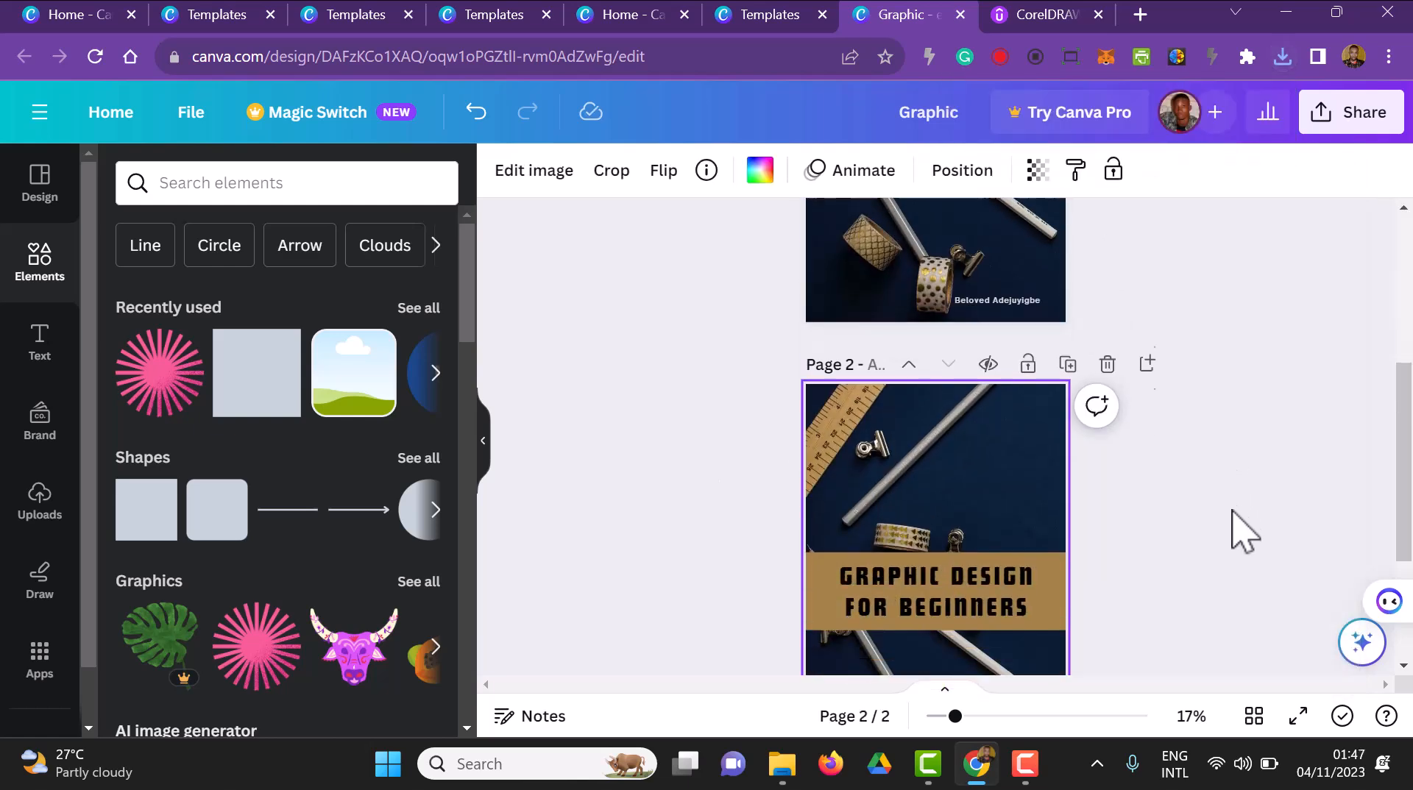
scroll(1332, 567, "down", 3)
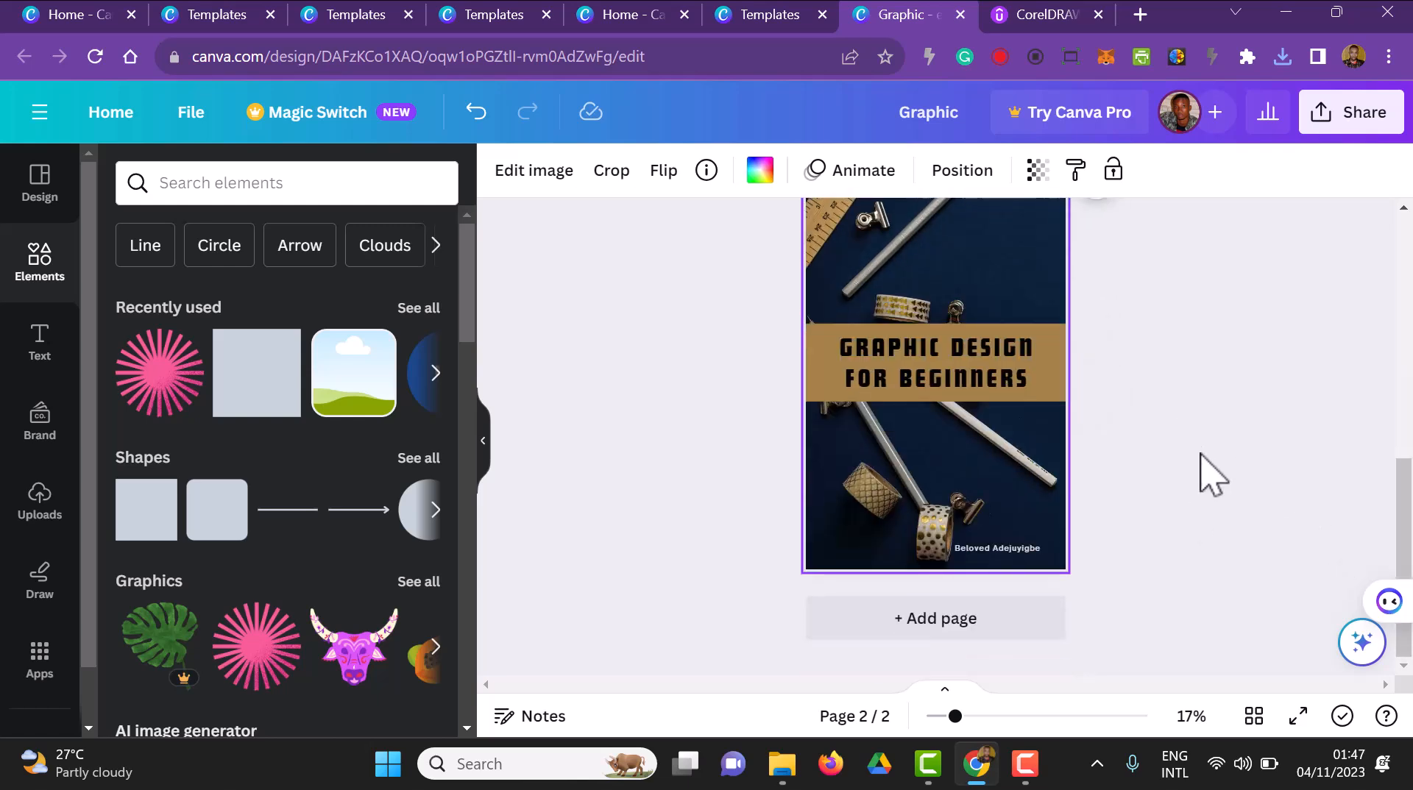
scroll(1214, 475, "up", 3)
scroll(1209, 480, "up", 5)
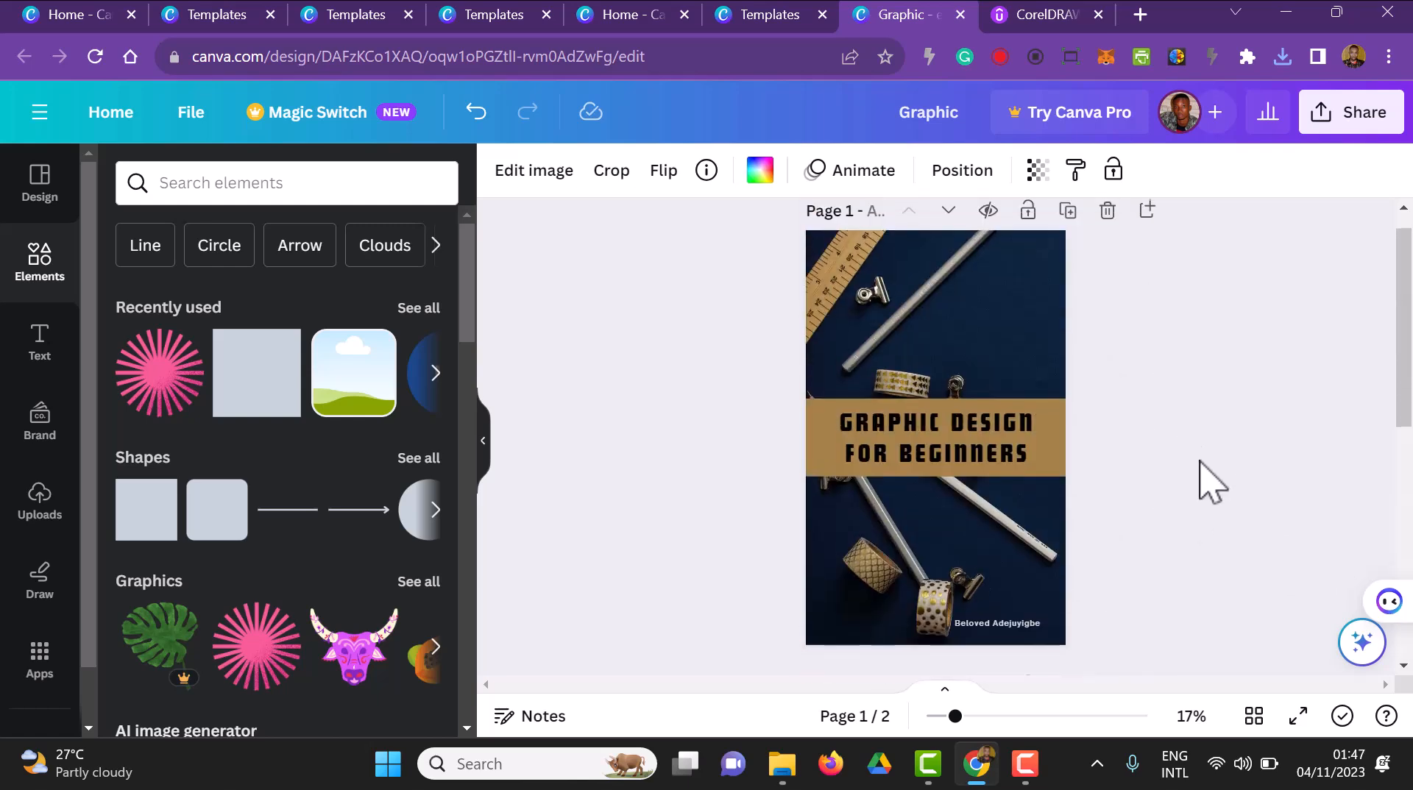
Delete the background photo, the title text and the brown band from page 2
scroll(1104, 537, "down", 3)
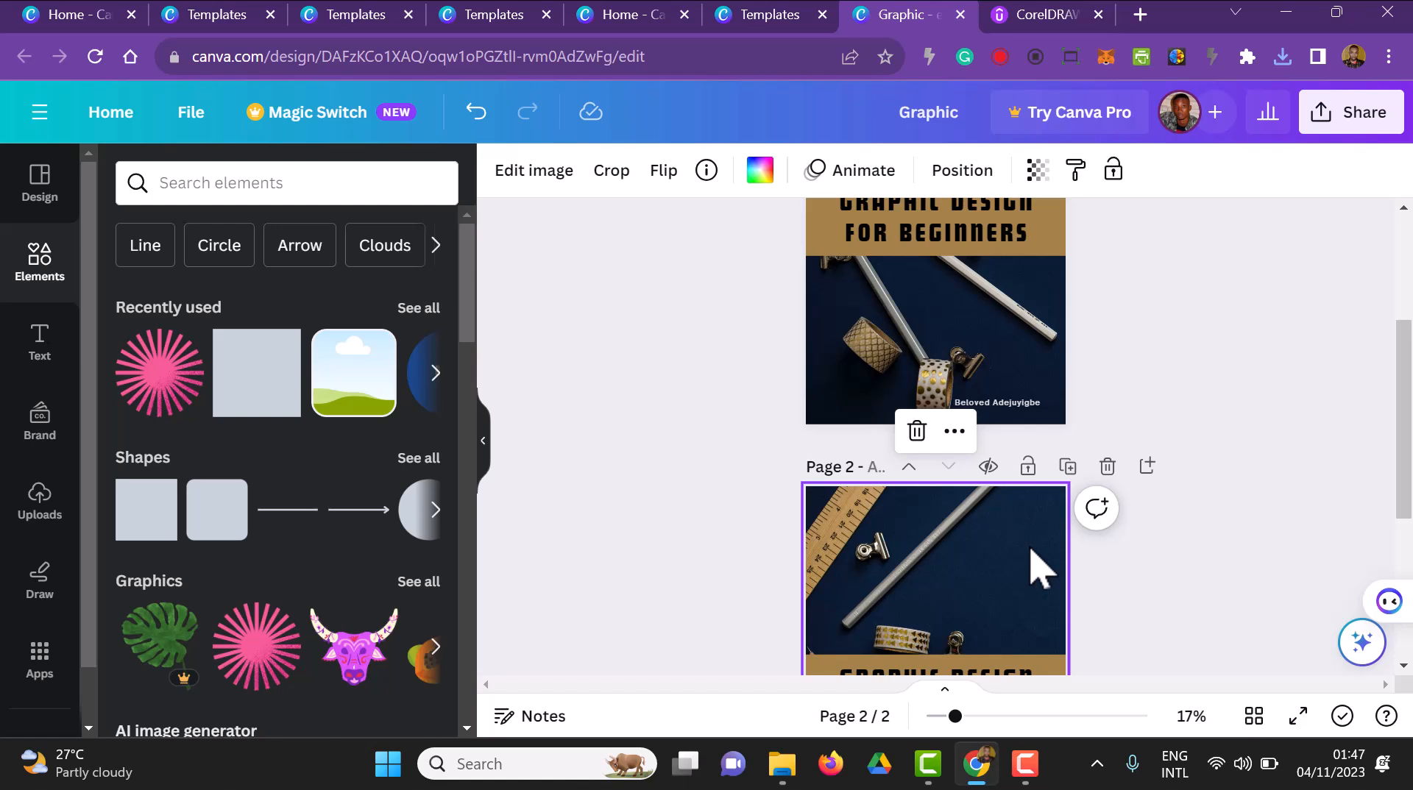
key("Delete")
scroll(1035, 568, "down", 3)
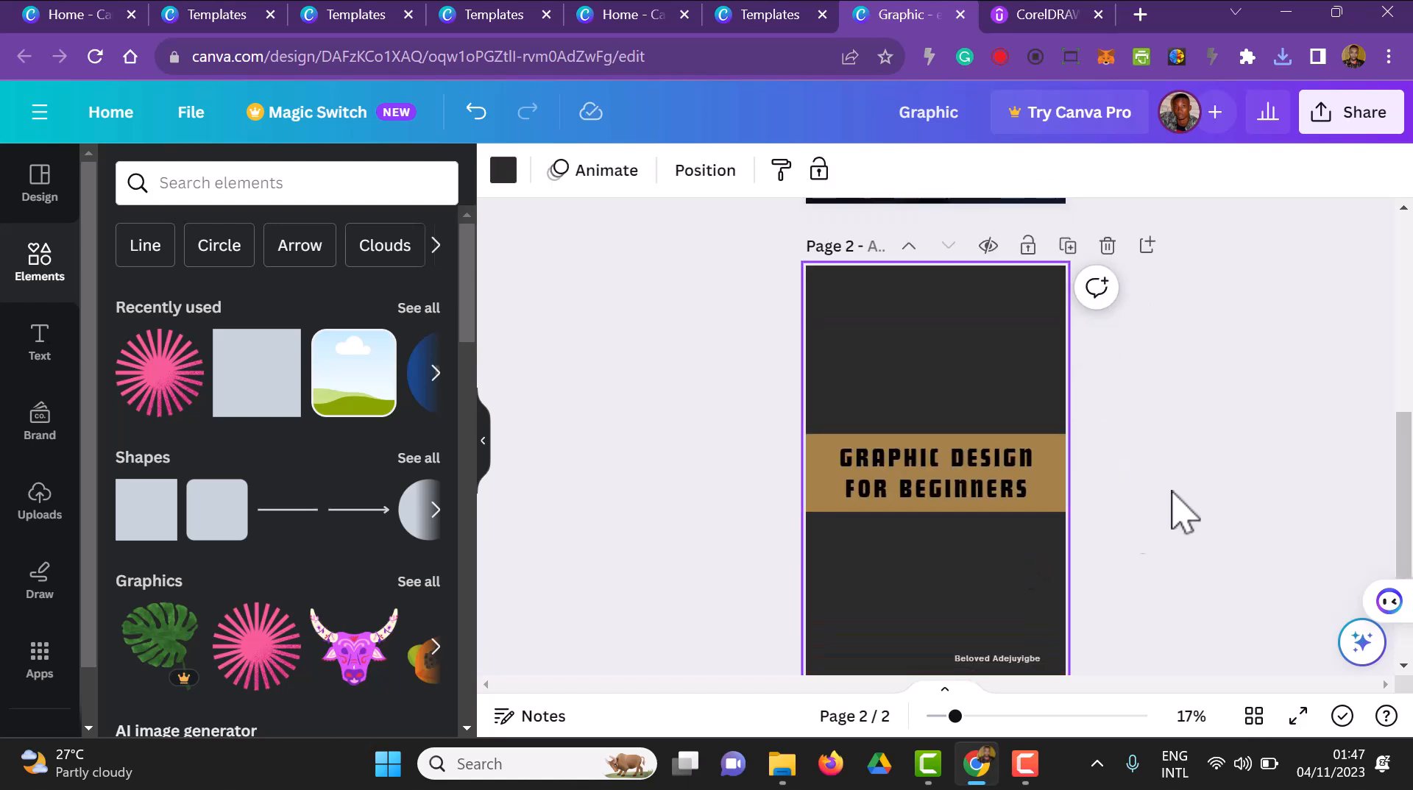
scroll(1237, 485, "up", 3)
scroll(1235, 491, "down", 1)
scroll(1237, 491, "down", 1)
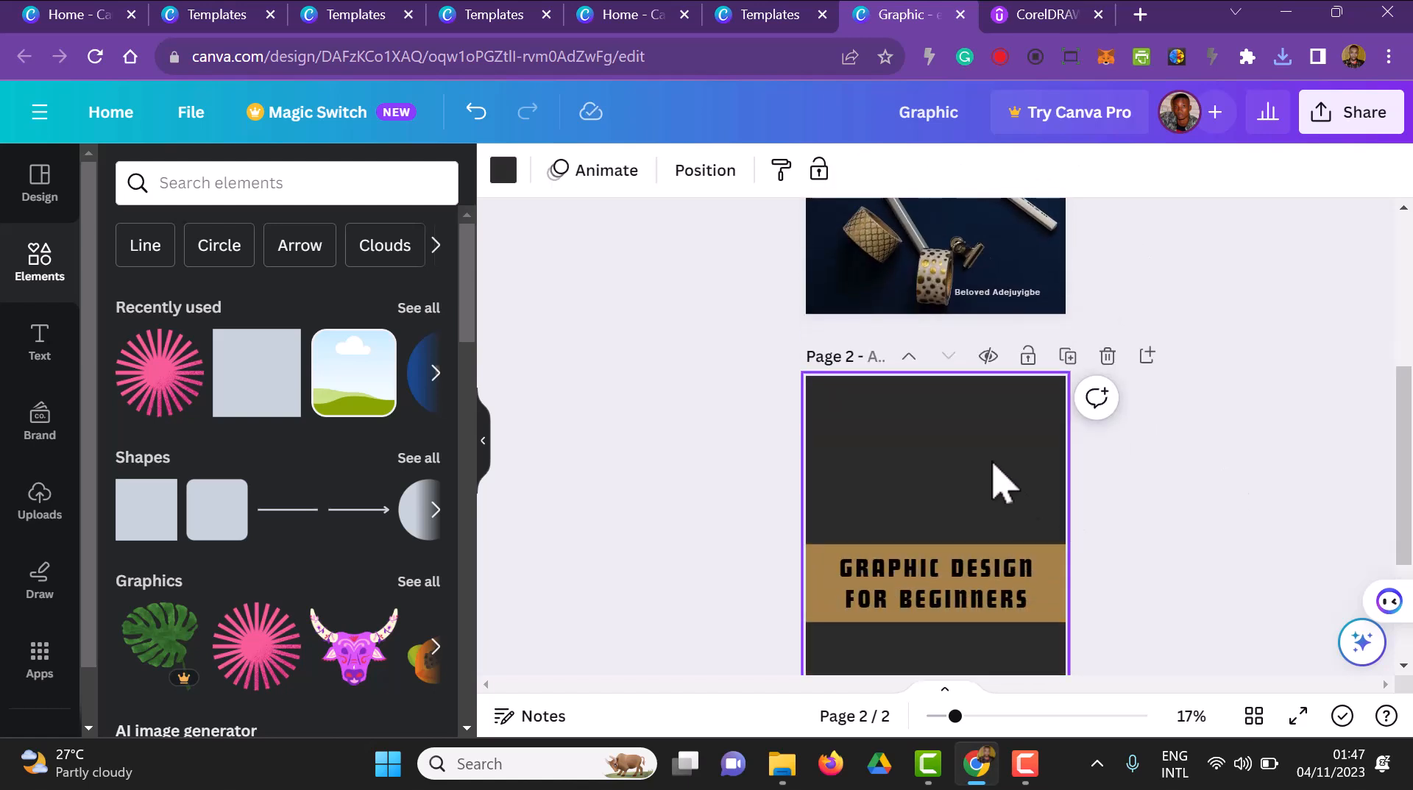
left_click(1002, 567)
key("Delete")
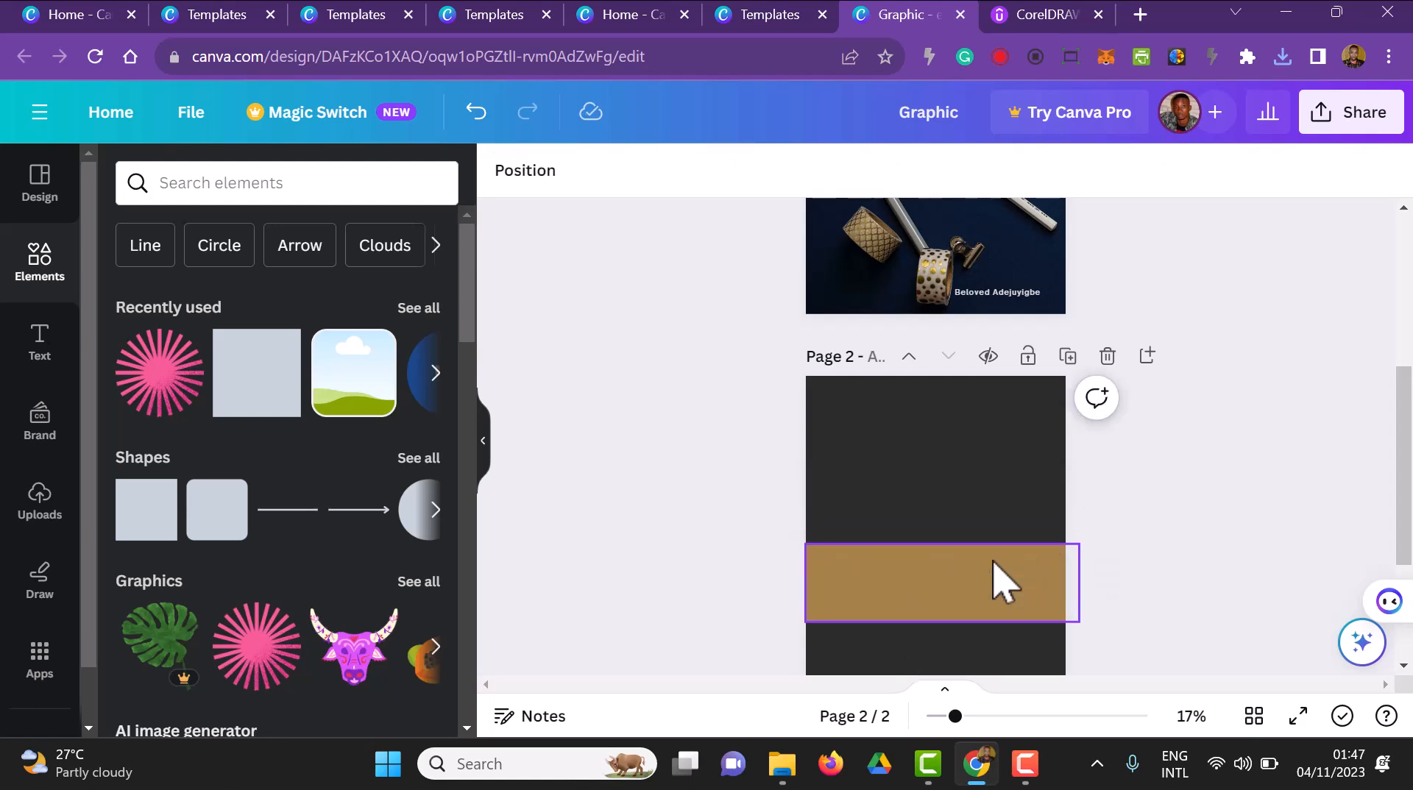
left_click(996, 562)
key("Delete")
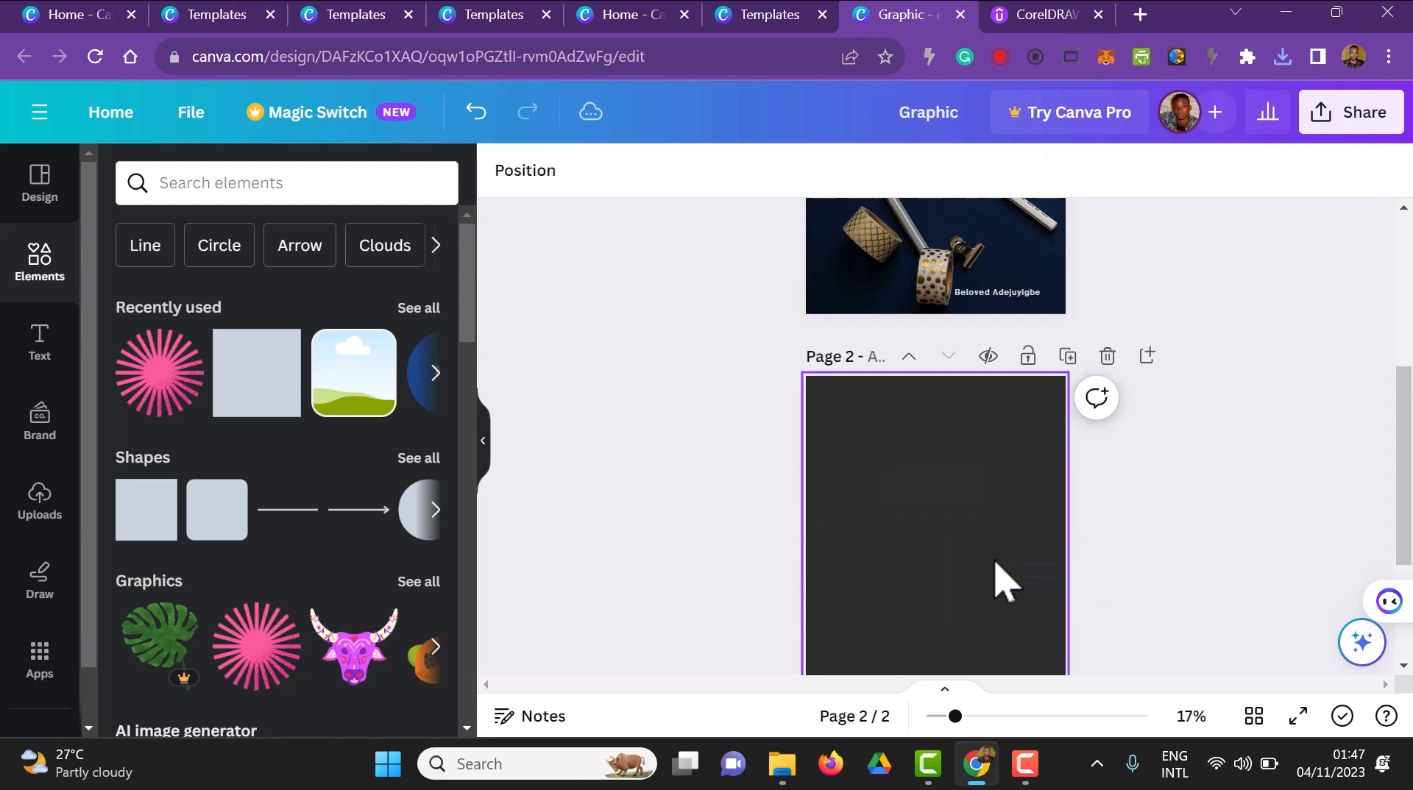
Set page 2's background to the dark navy blue photo colour
left_click(1005, 581)
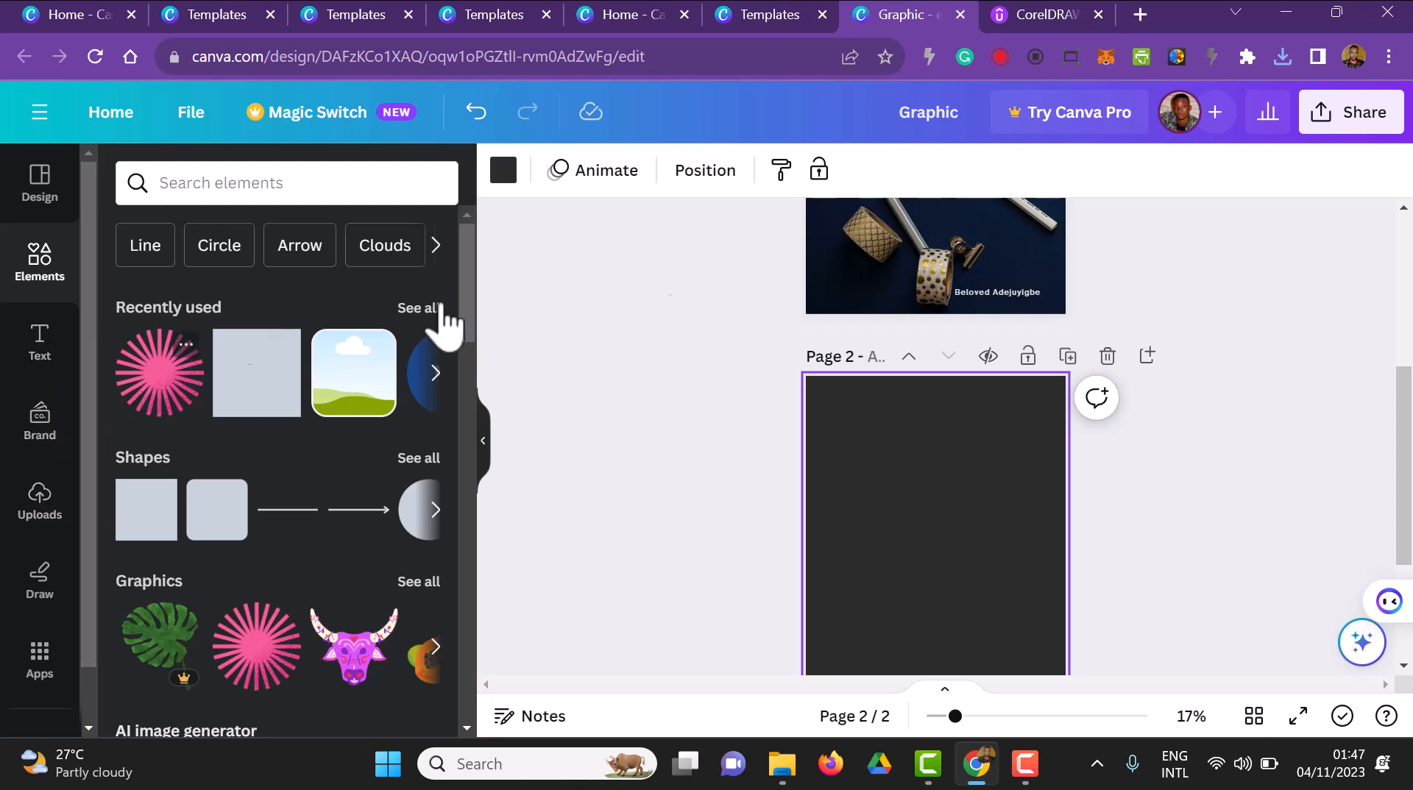
left_click(499, 173)
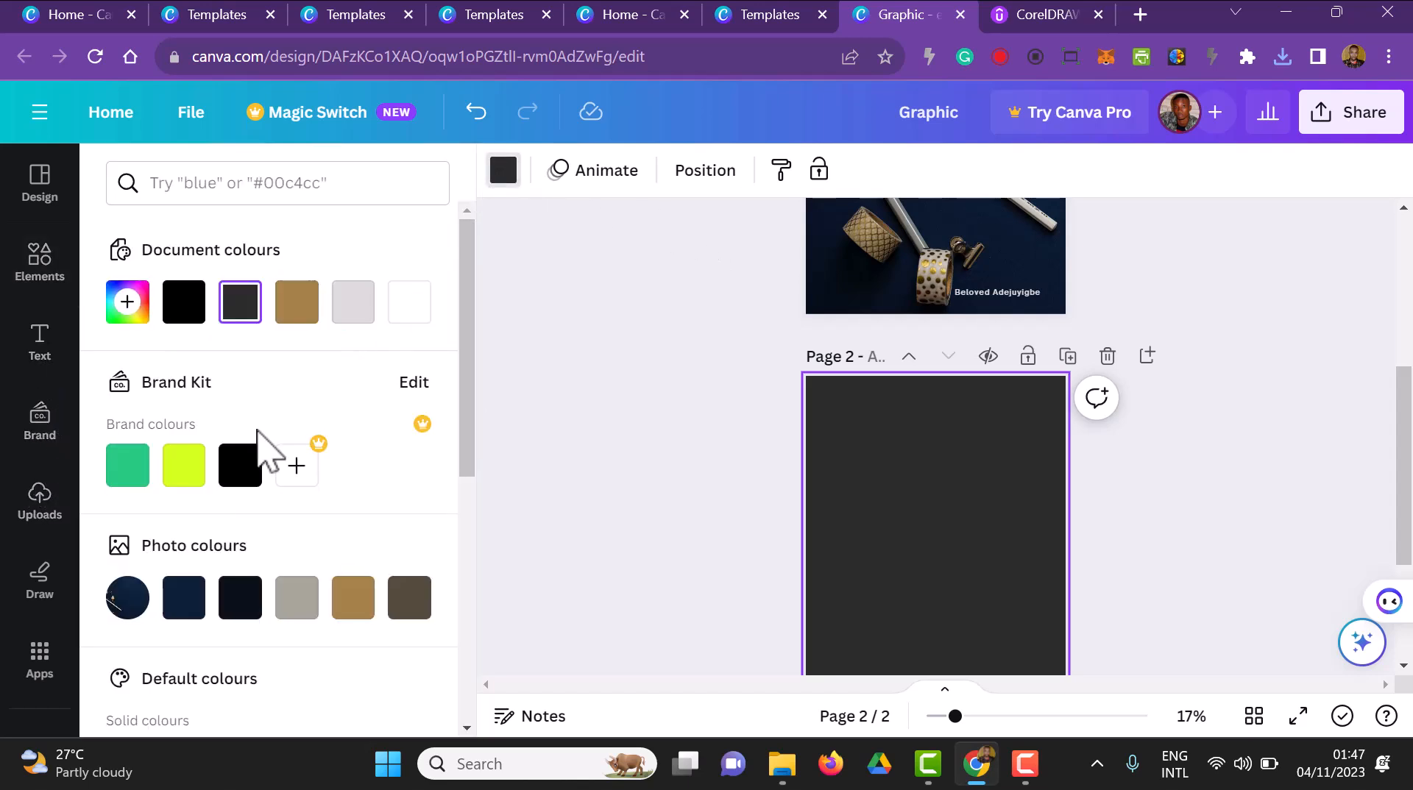
left_click(184, 598)
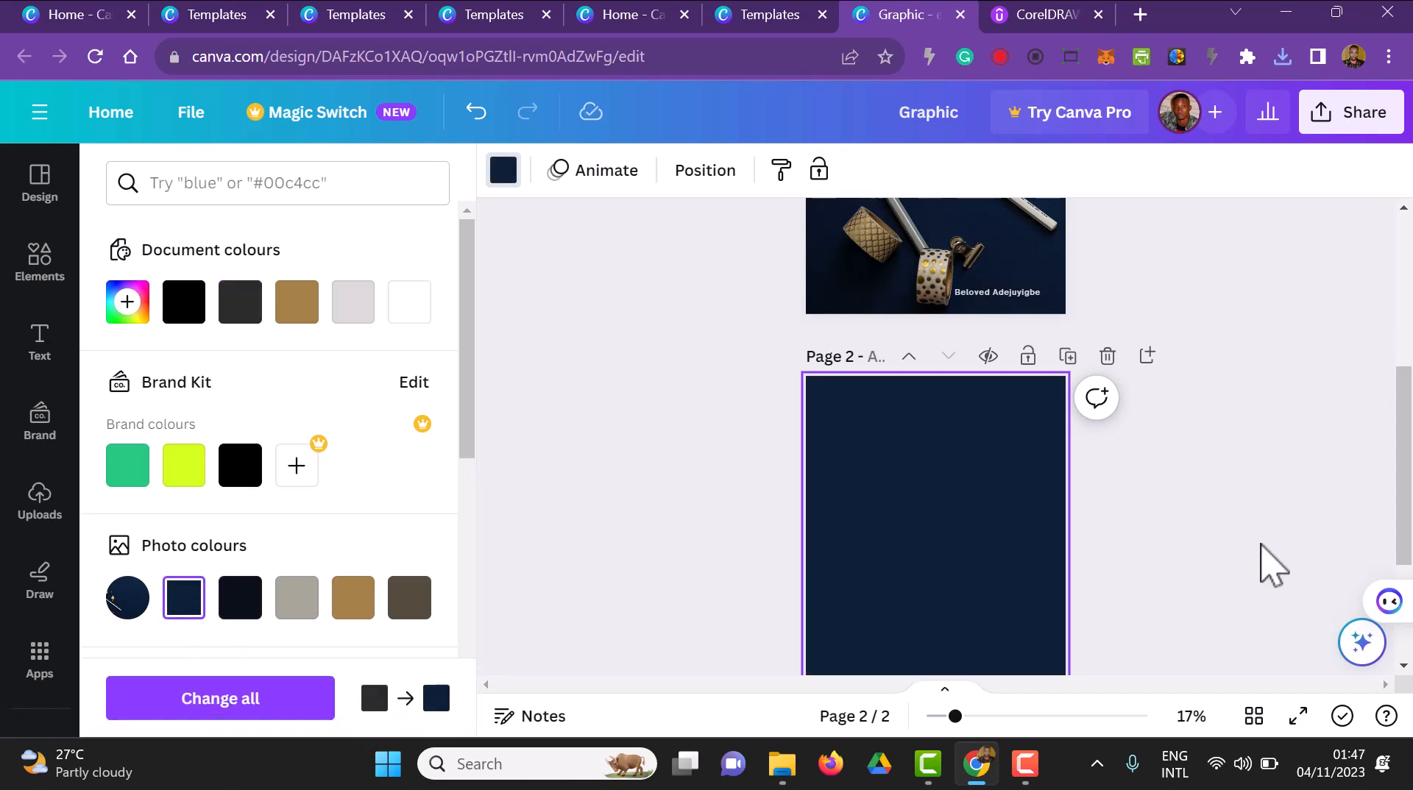
Move the author name text on page 2 from the lower corner to the horizontal centre, slightly higher up
left_click(1207, 543)
scroll(1200, 543, "up", 4)
scroll(1192, 543, "down", 7)
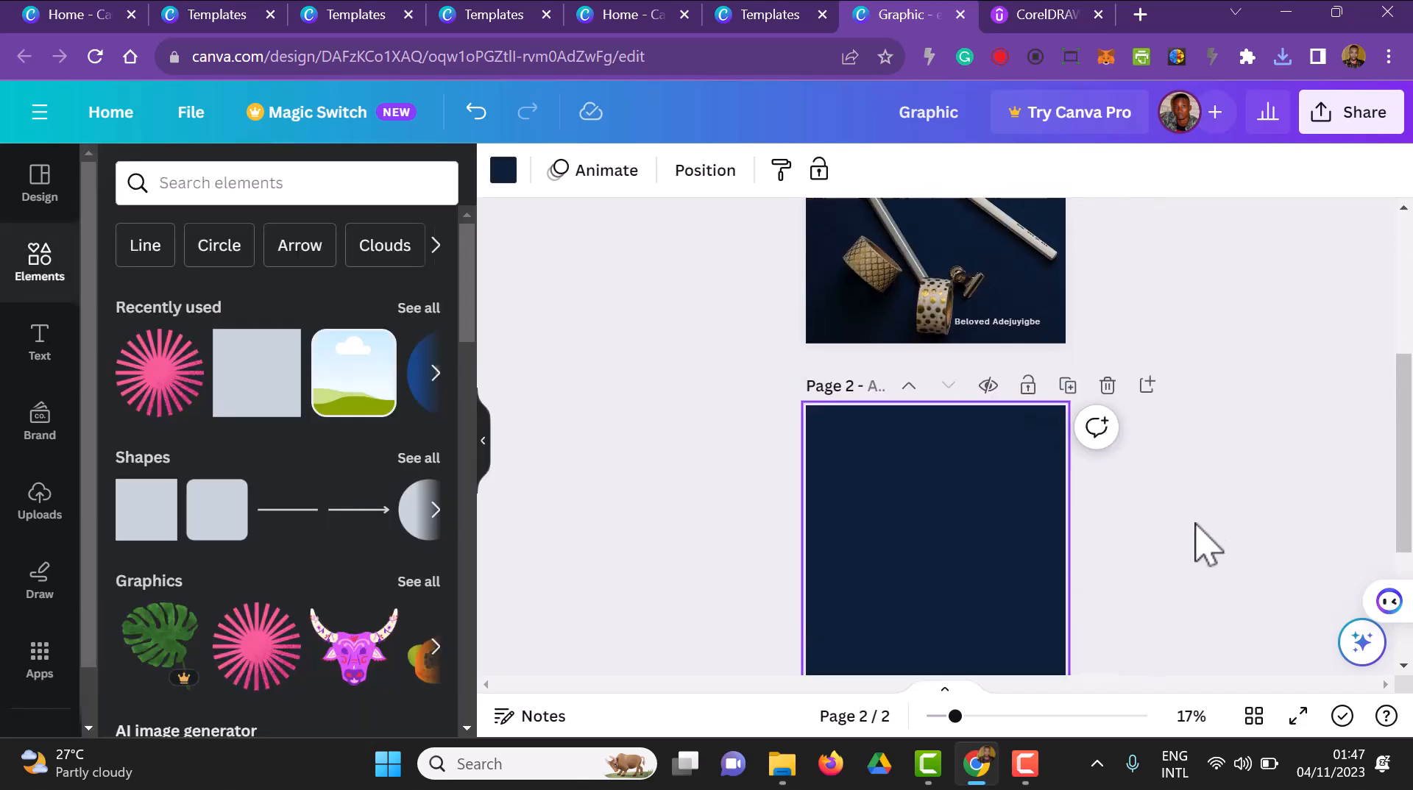
left_click(1119, 543)
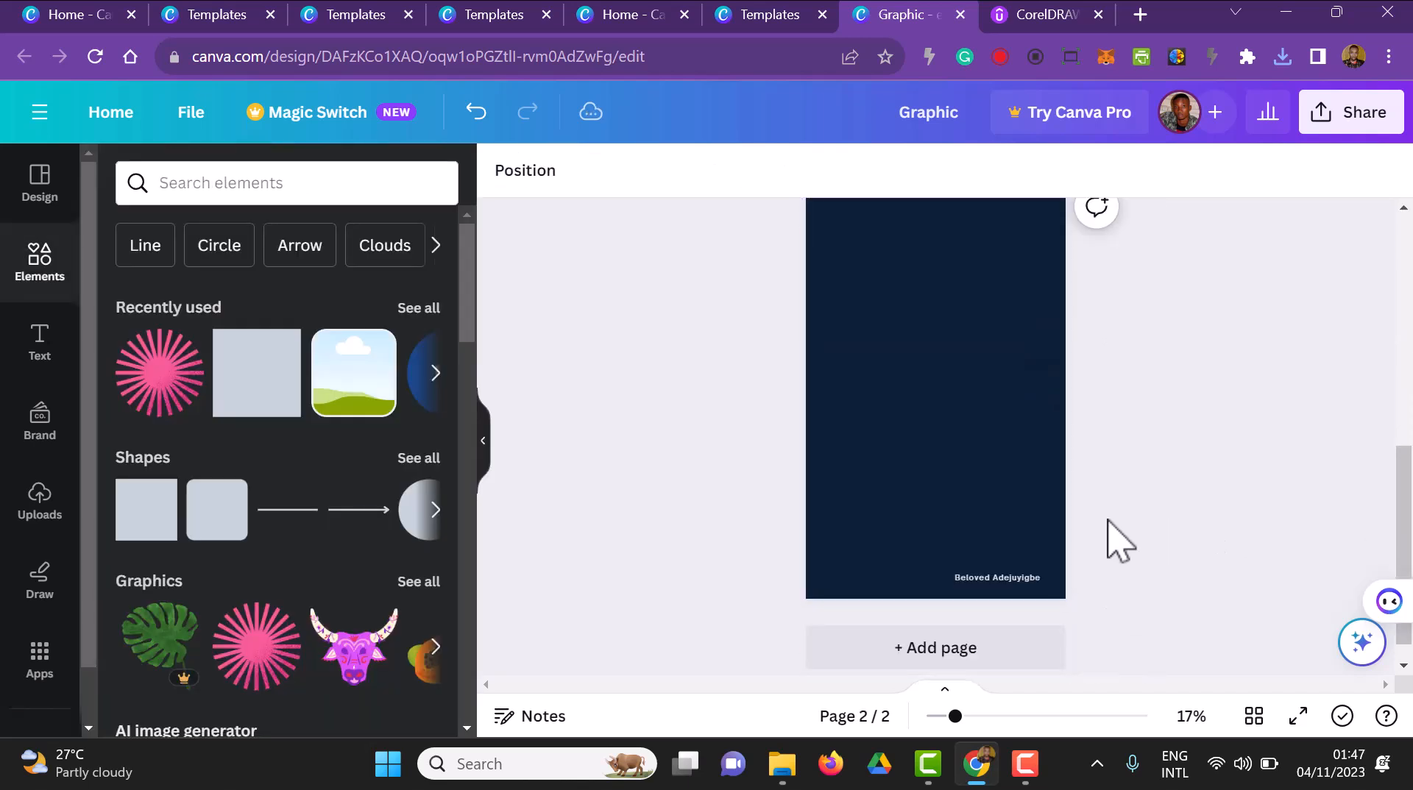
left_click(1013, 579)
left_click_drag(1013, 579, 946, 495)
left_click(1192, 542)
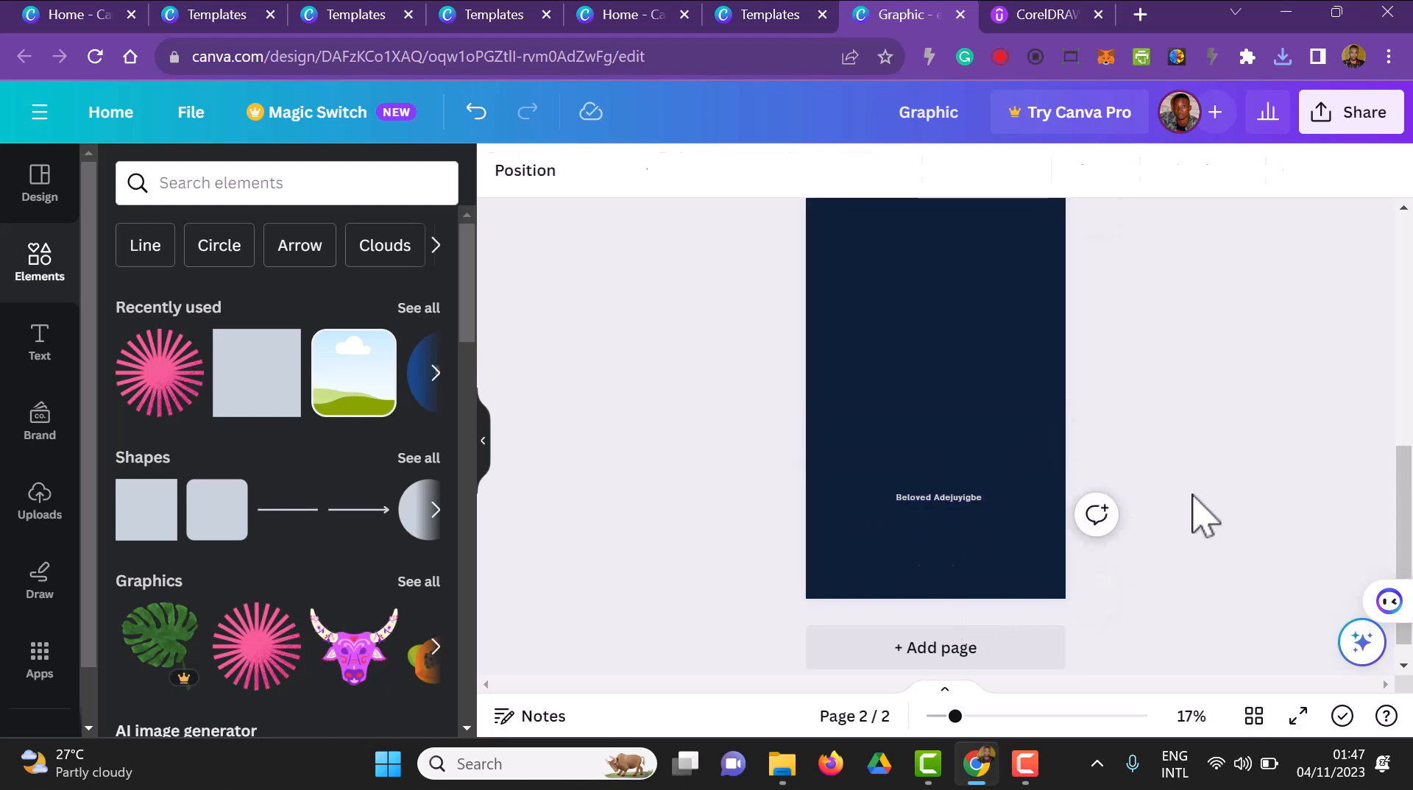
left_click(232, 398)
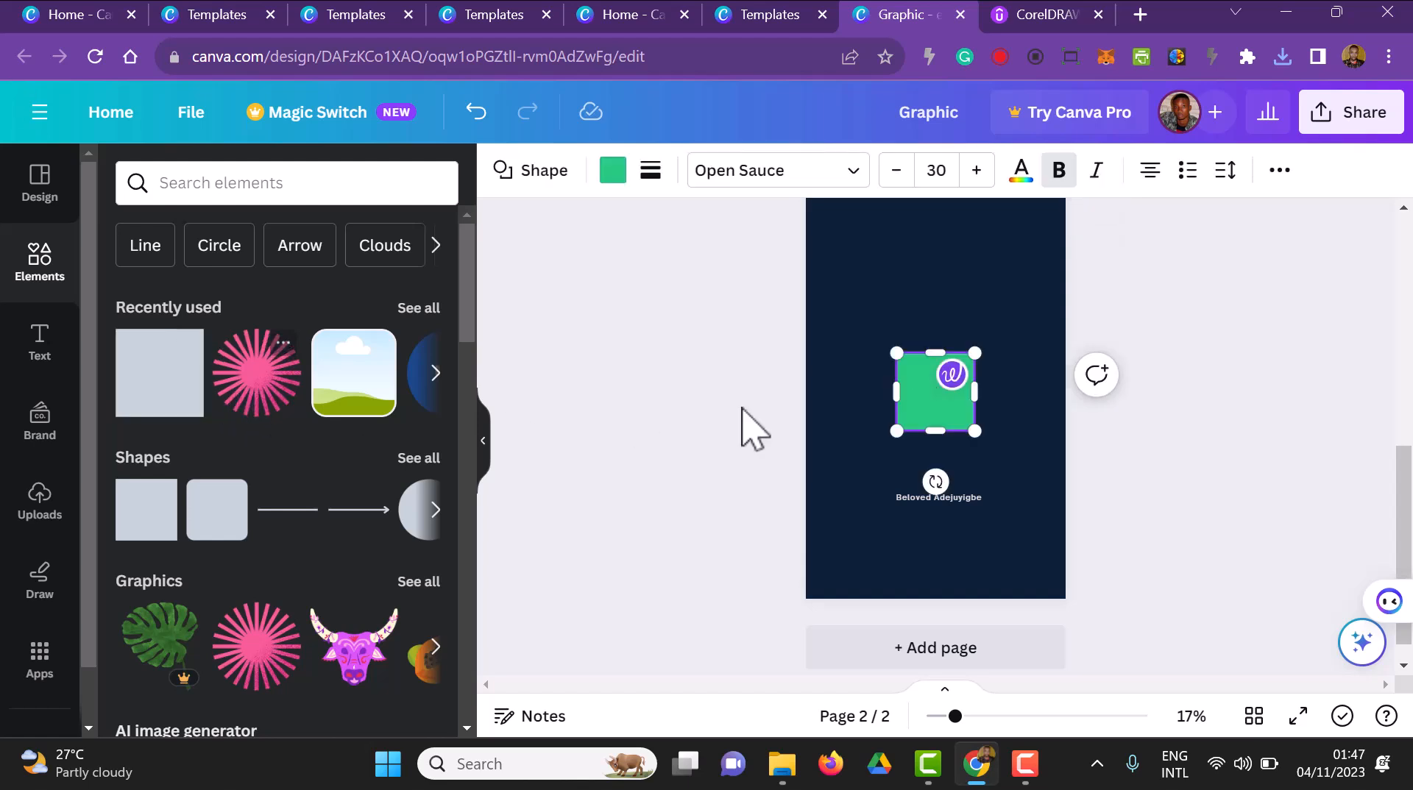
left_click(665, 412)
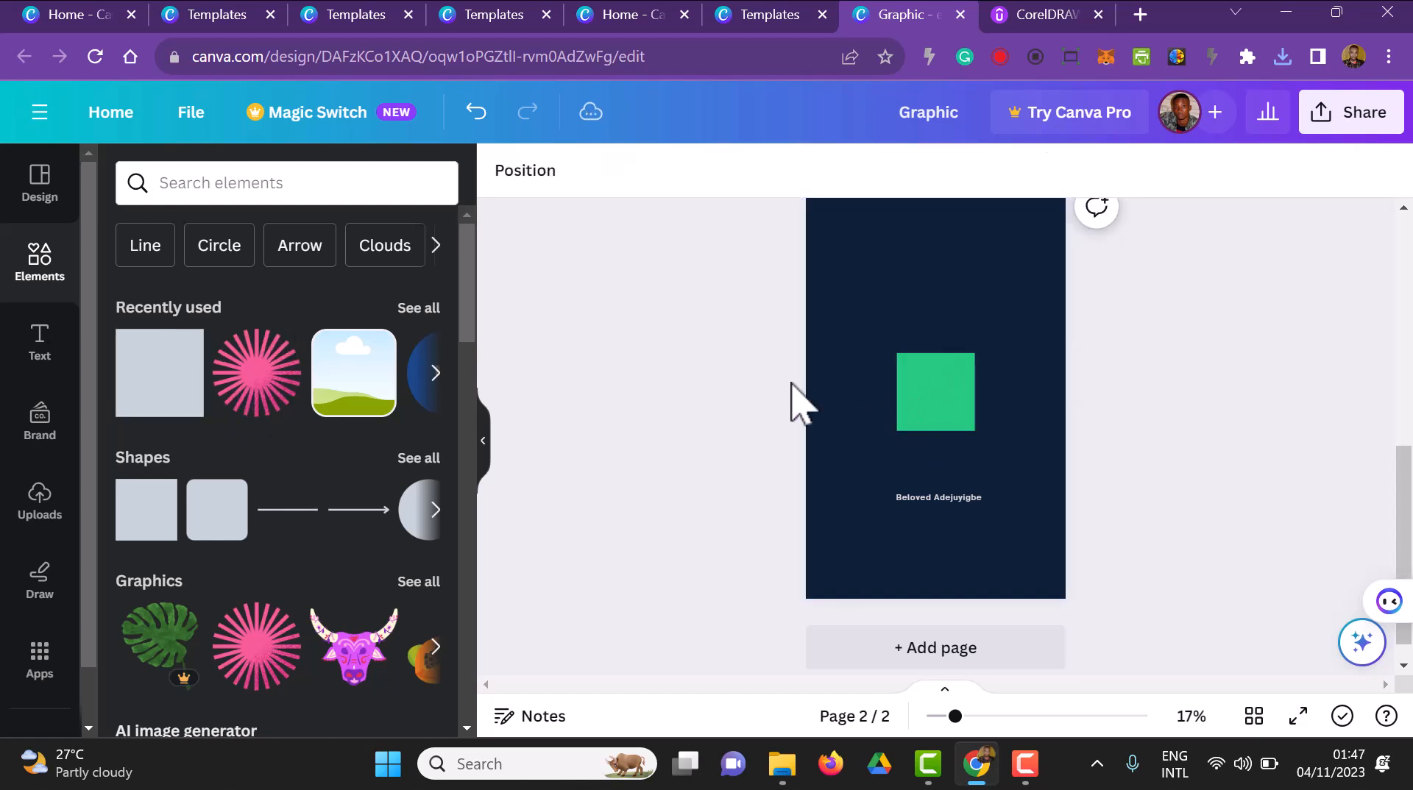
left_click(937, 397)
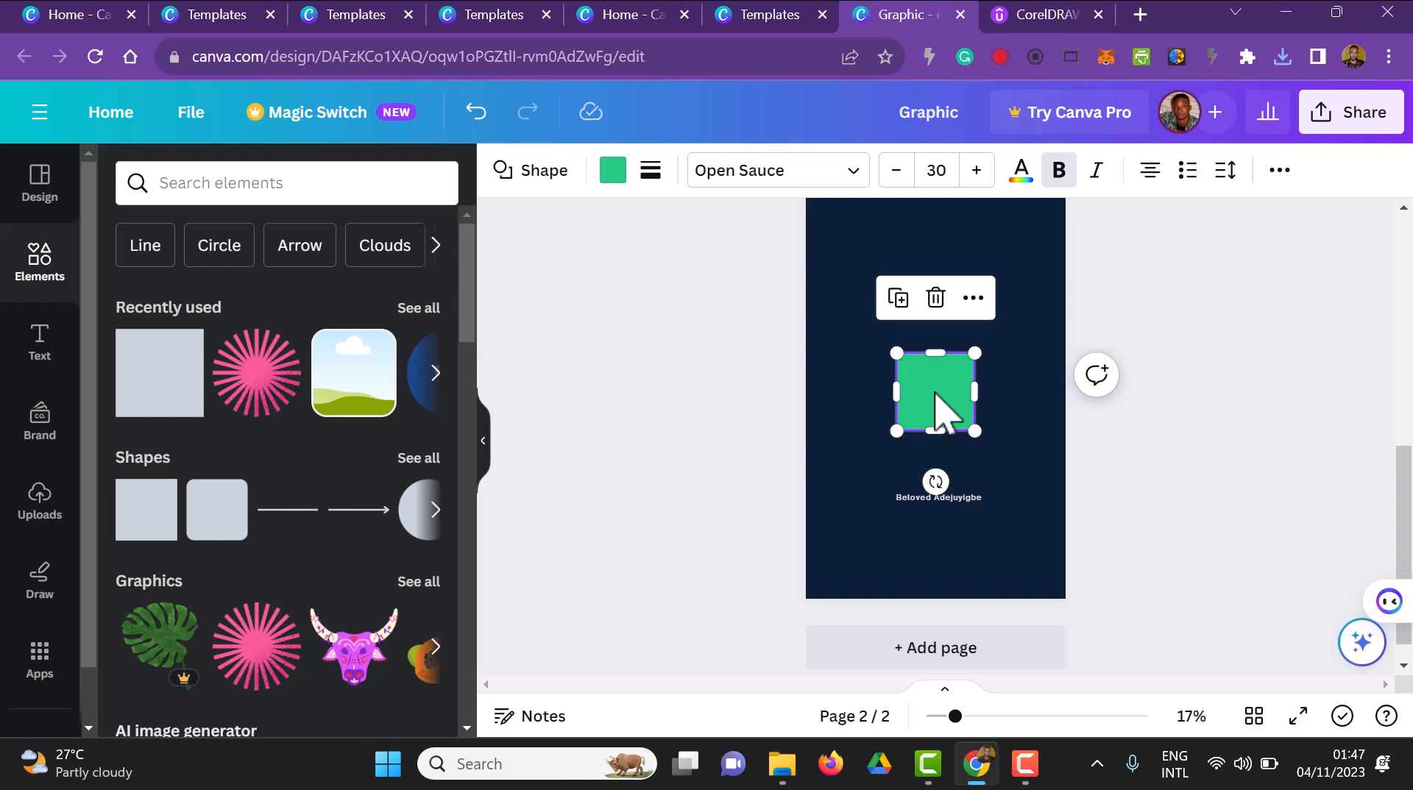
key("Delete")
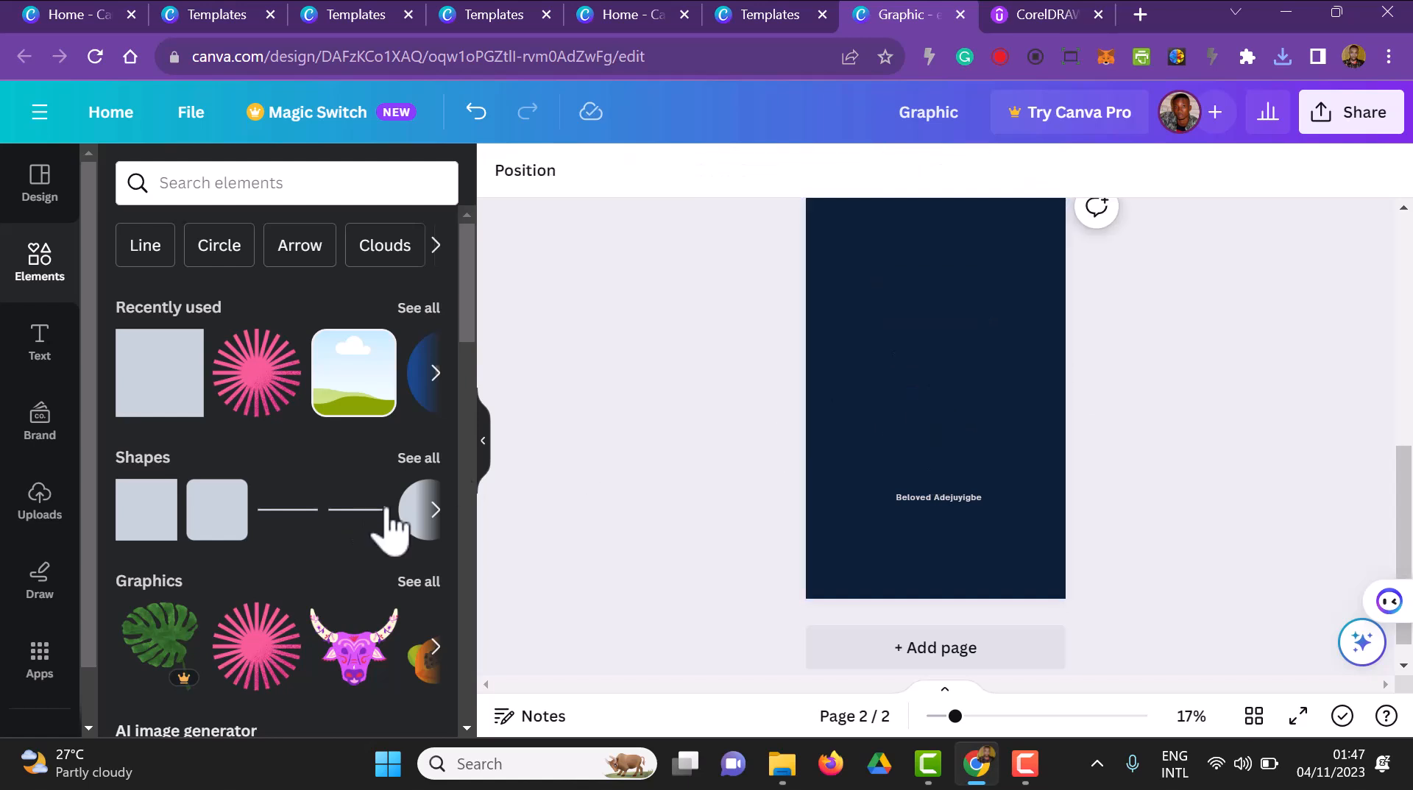
Search the elements for "circle frame" and insert a circular photo frame with a thin outline on page 2
left_click(212, 184)
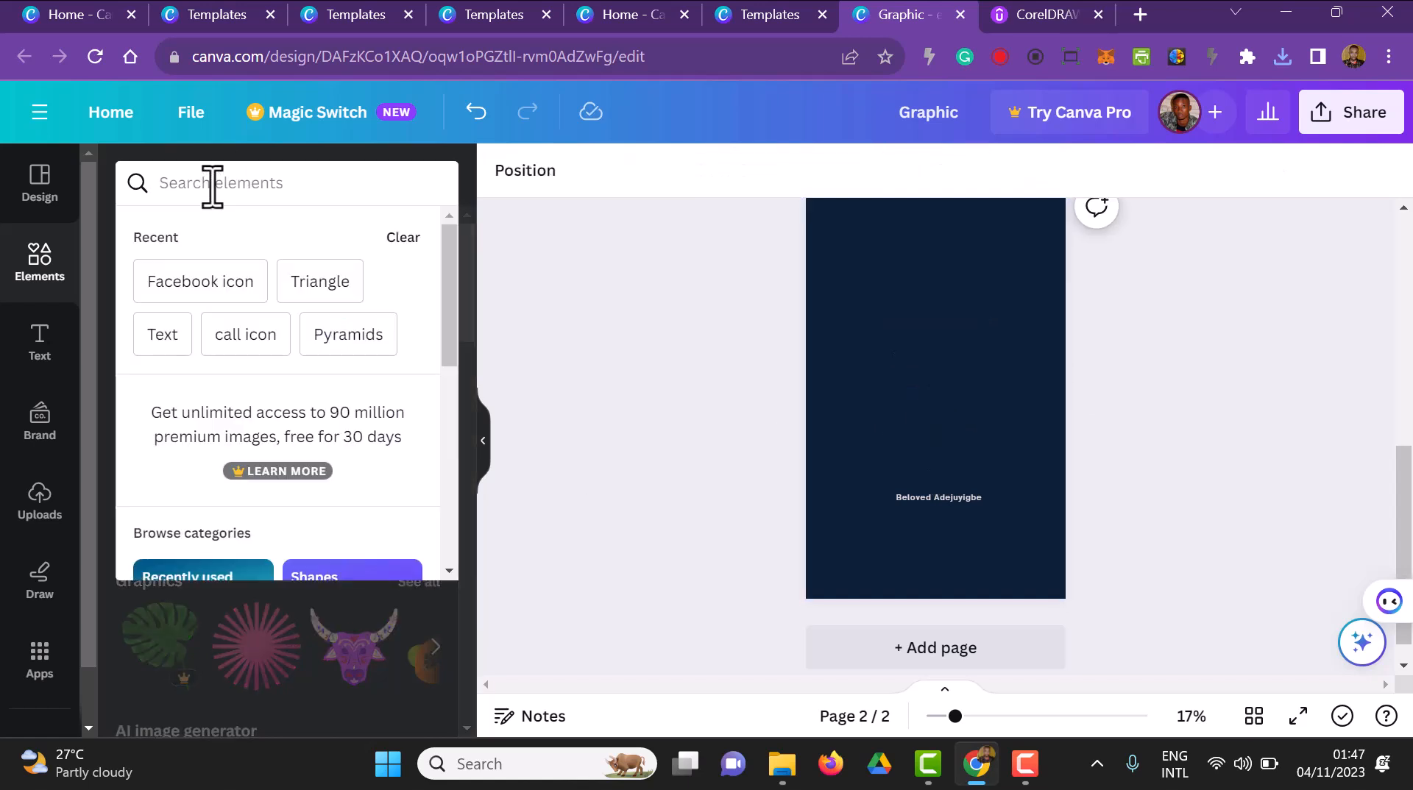
type("fr")
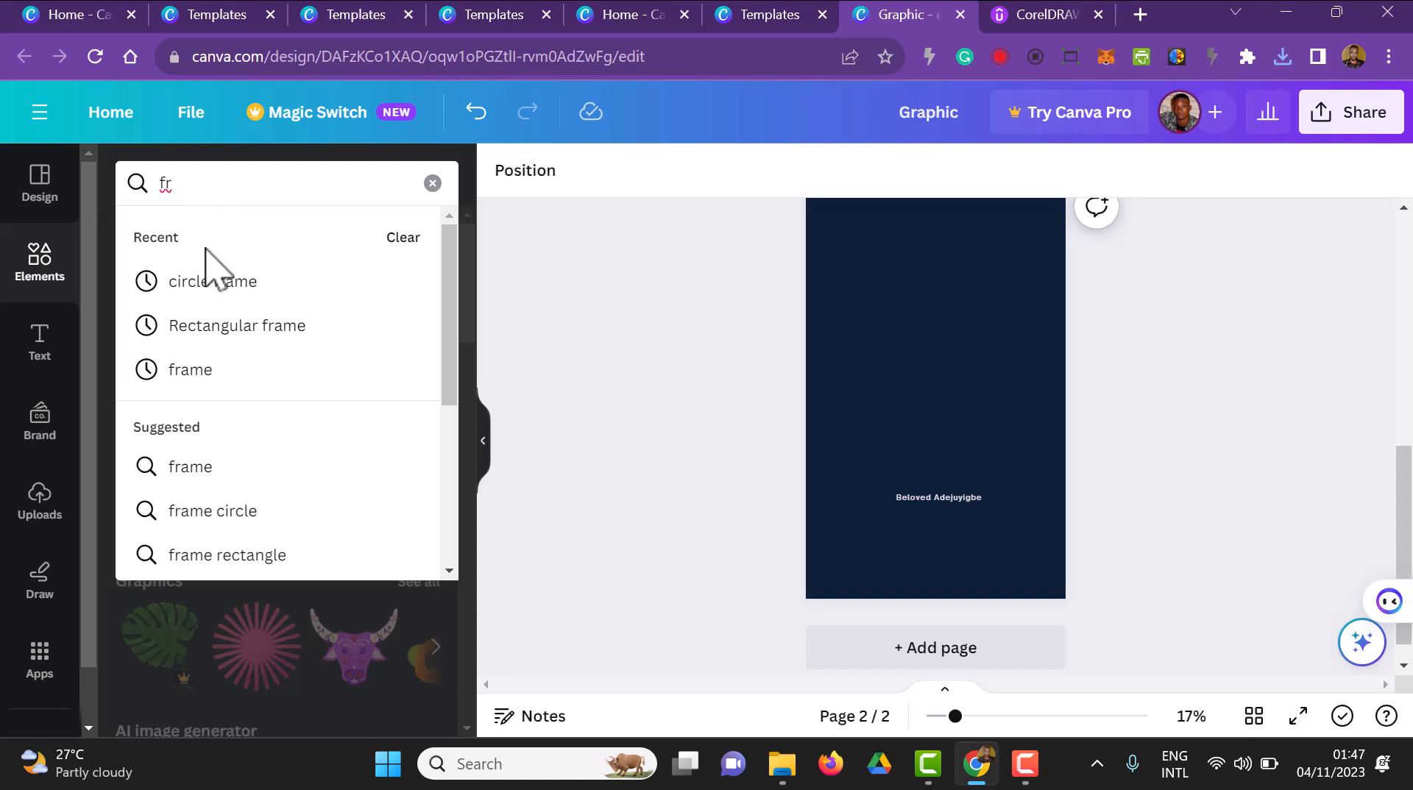
left_click(212, 282)
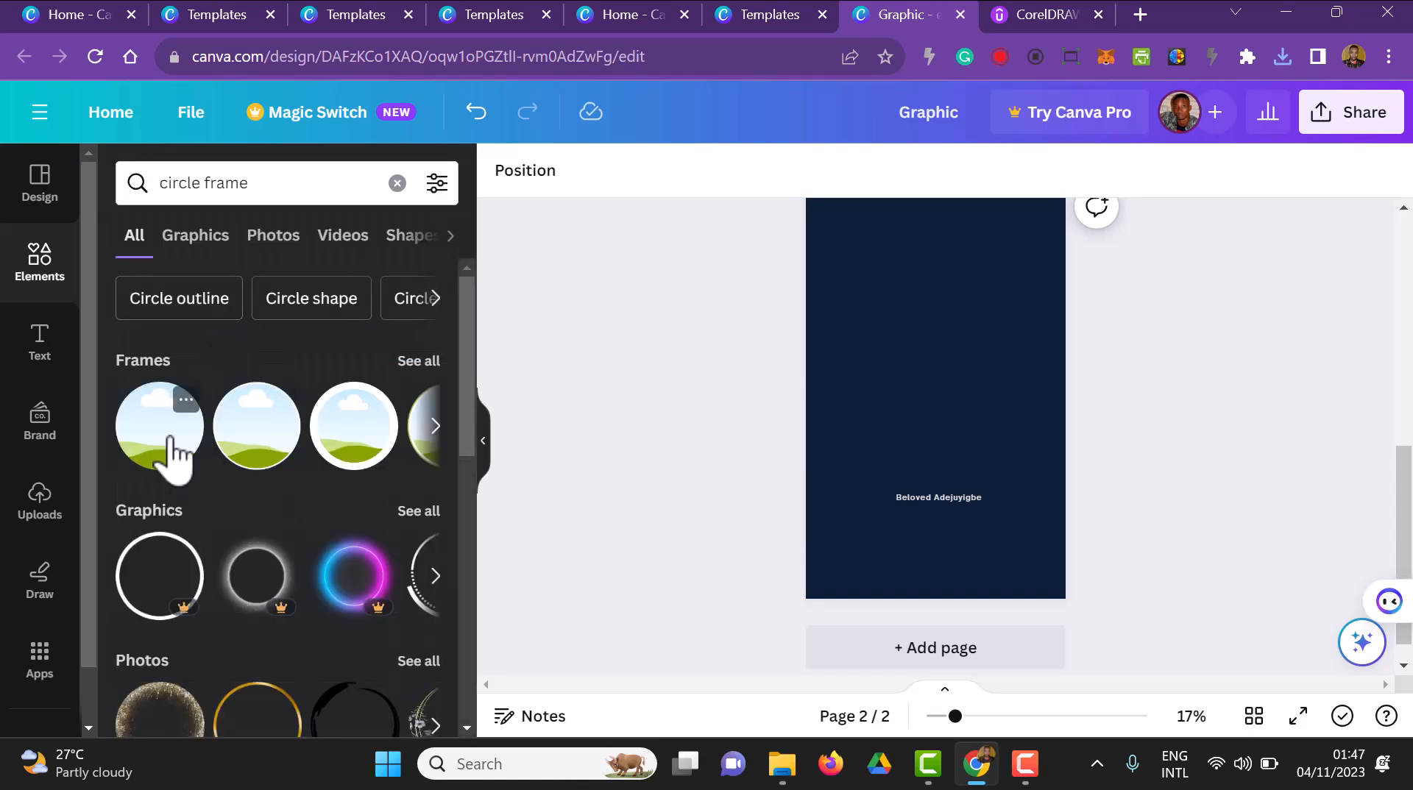
left_click(254, 464)
Place the circle frame in page 2's upper-right area, shrink it slightly, and fill it with the uploaded portrait photo
left_click_drag(1004, 452, 958, 411)
left_click_drag(929, 349, 1012, 243)
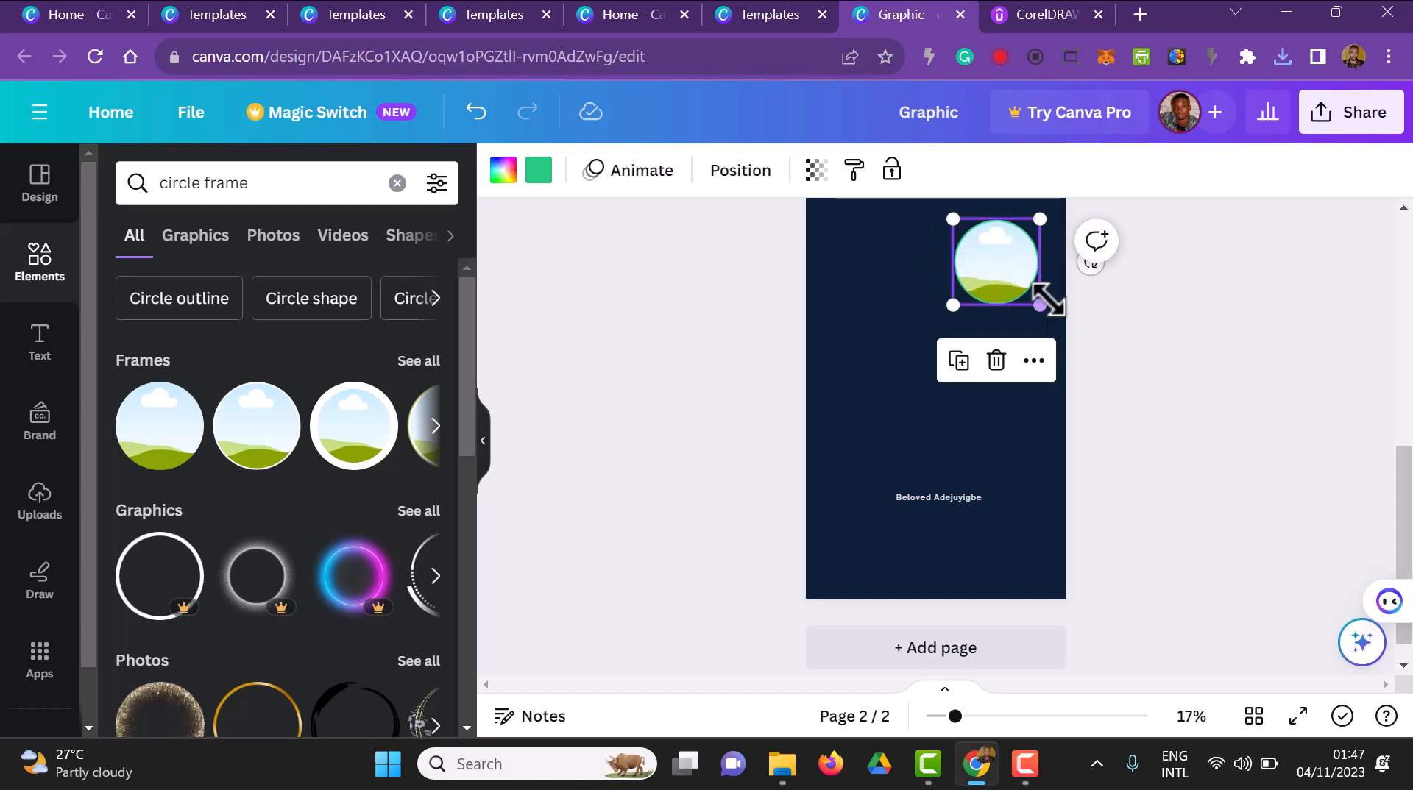
left_click_drag(1039, 305, 989, 267)
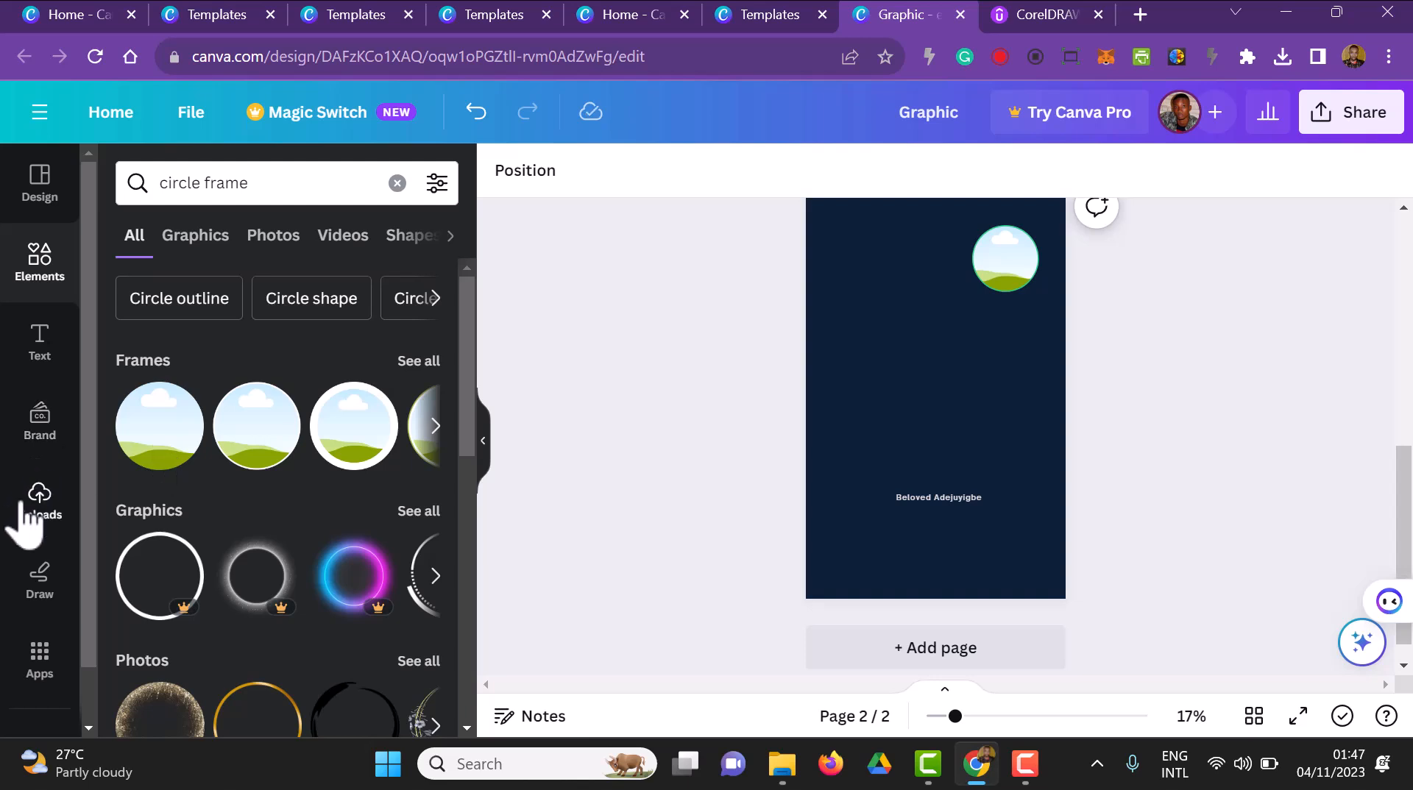
left_click(28, 515)
left_click_drag(374, 710, 999, 269)
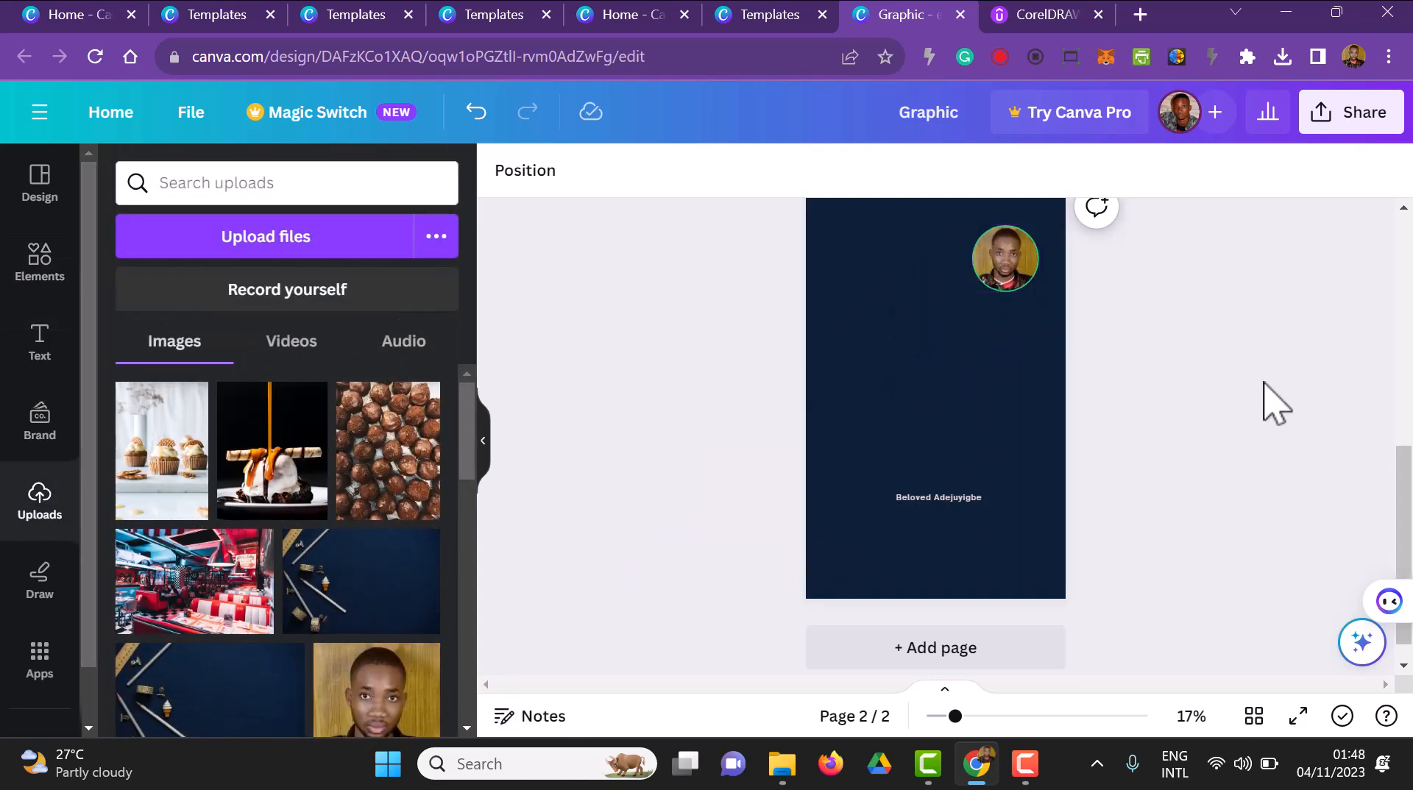
Move the author name text to the upper-left area of page 2, beside and slightly above the portrait
left_click(943, 500)
left_click_drag(946, 551, 876, 268)
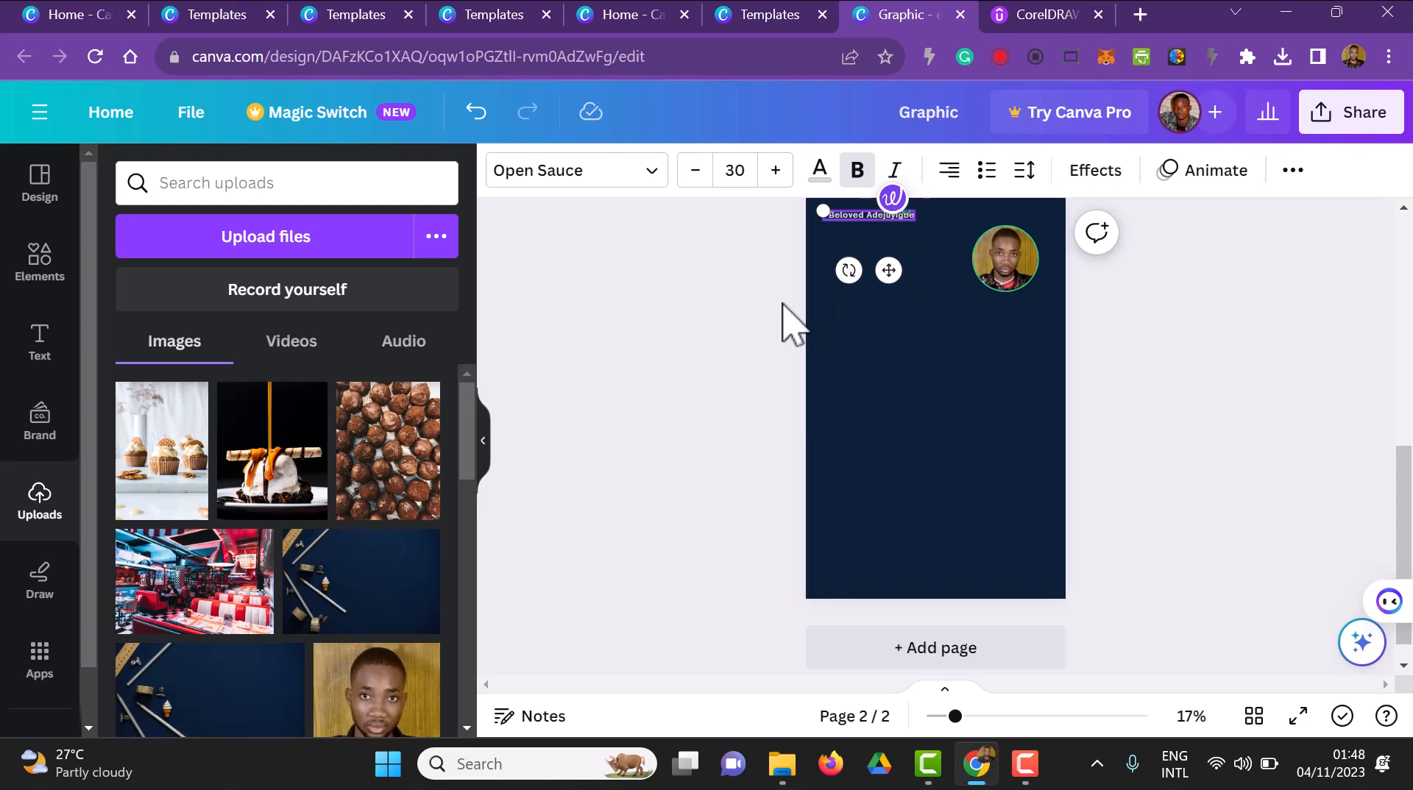
left_click(784, 305)
Replace the author name text on page 2 with the heading "ABOUT THE AUTHOR"
left_click(893, 250)
double_click(887, 217)
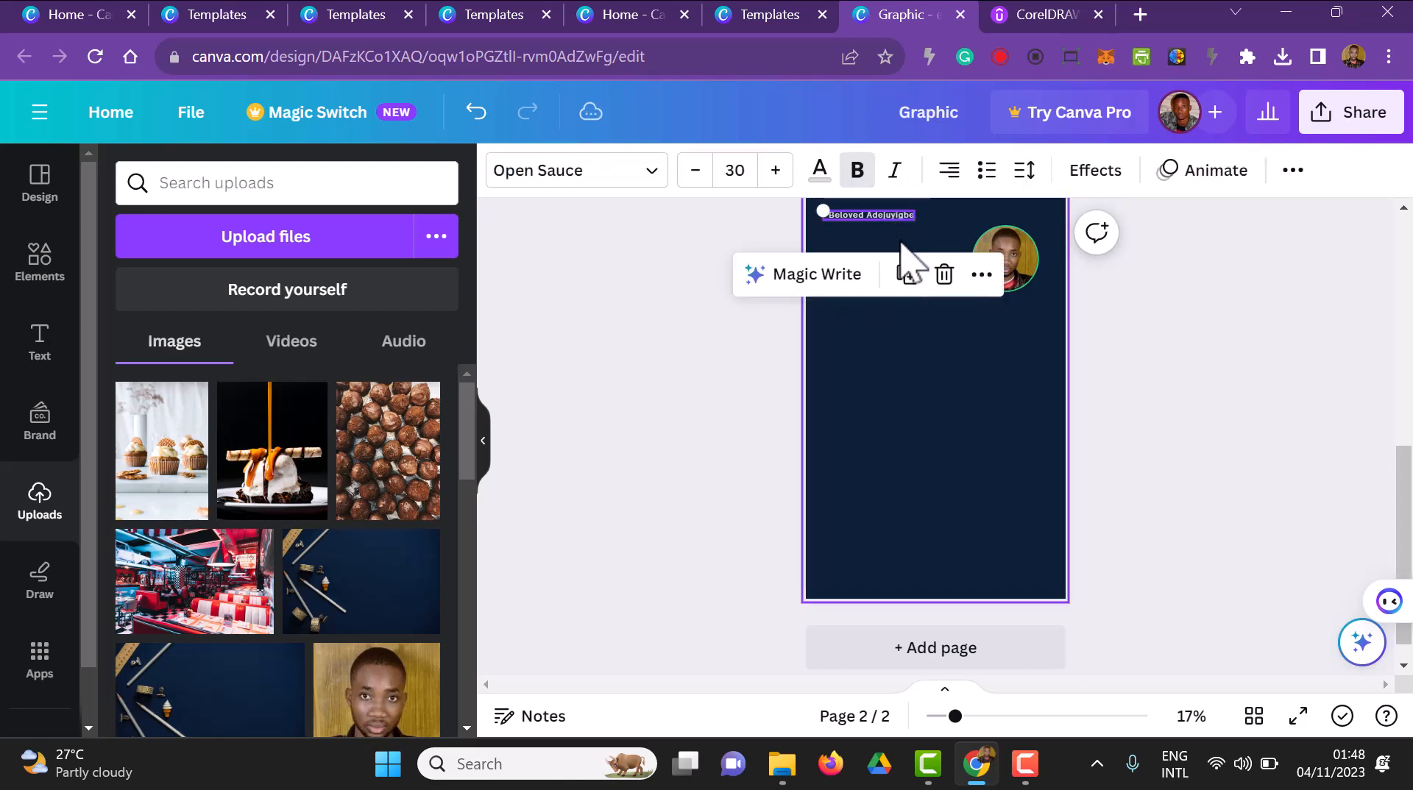
left_click(877, 221)
type("A")
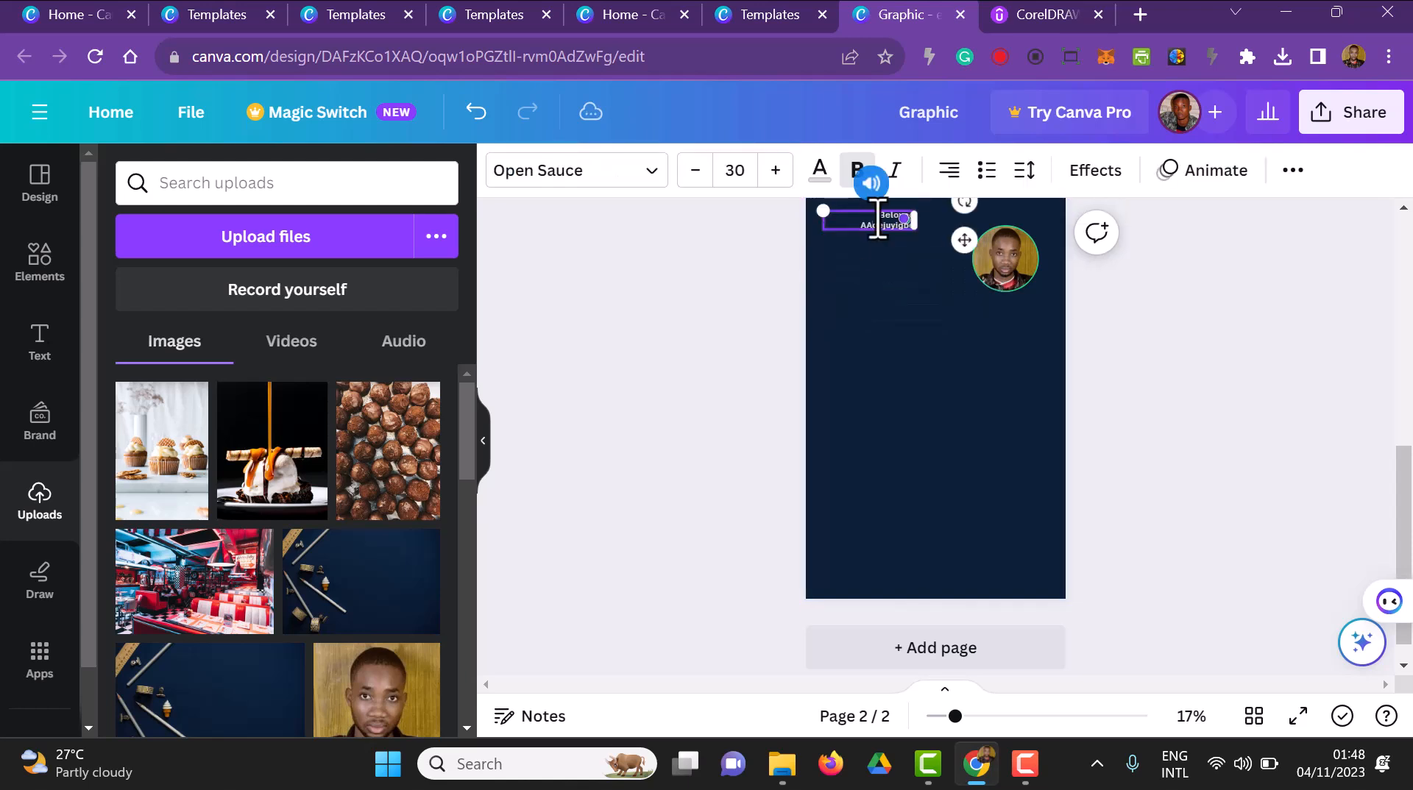
key("ctrl+a")
type("ABOUT T")
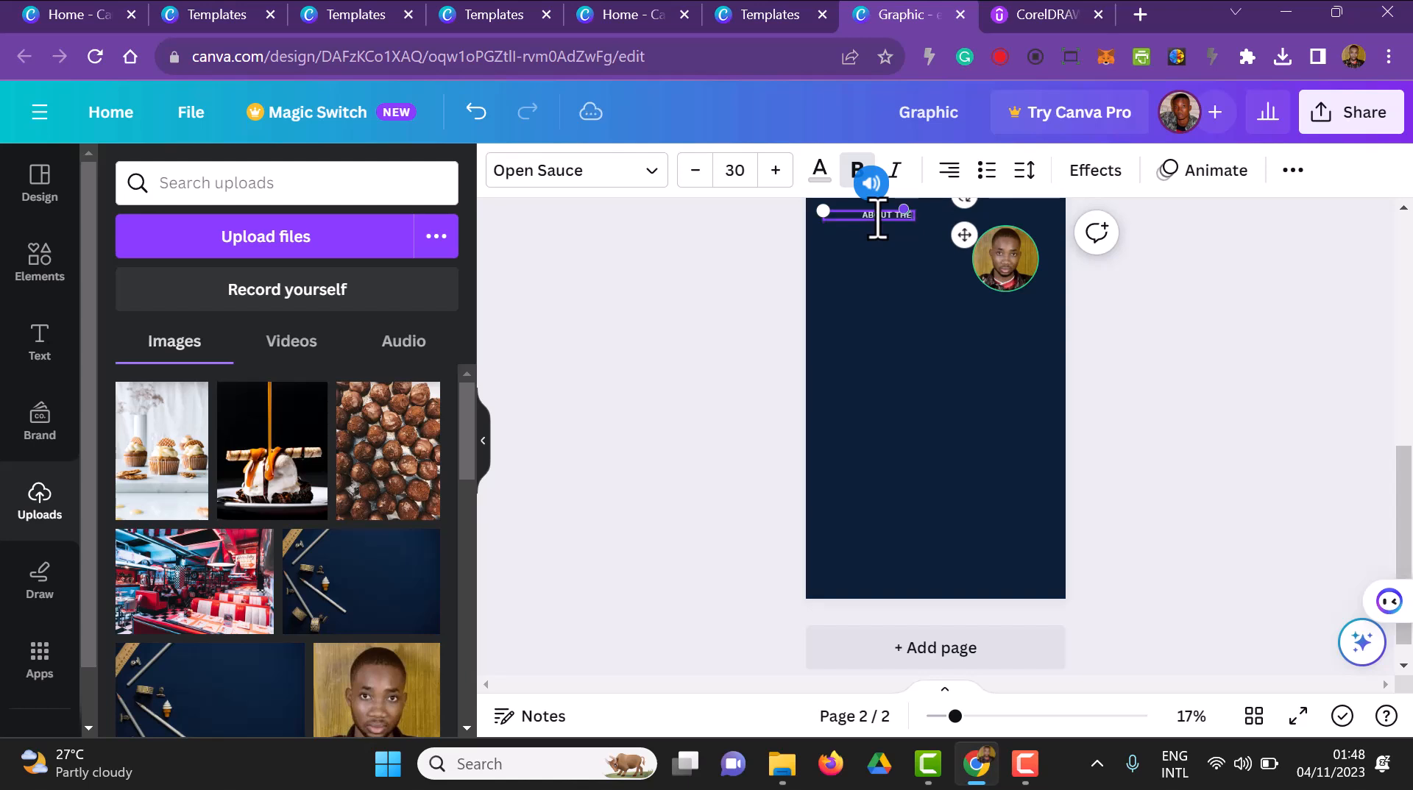
type("HE AUTHOR")
scroll(877, 219, "down", 1)
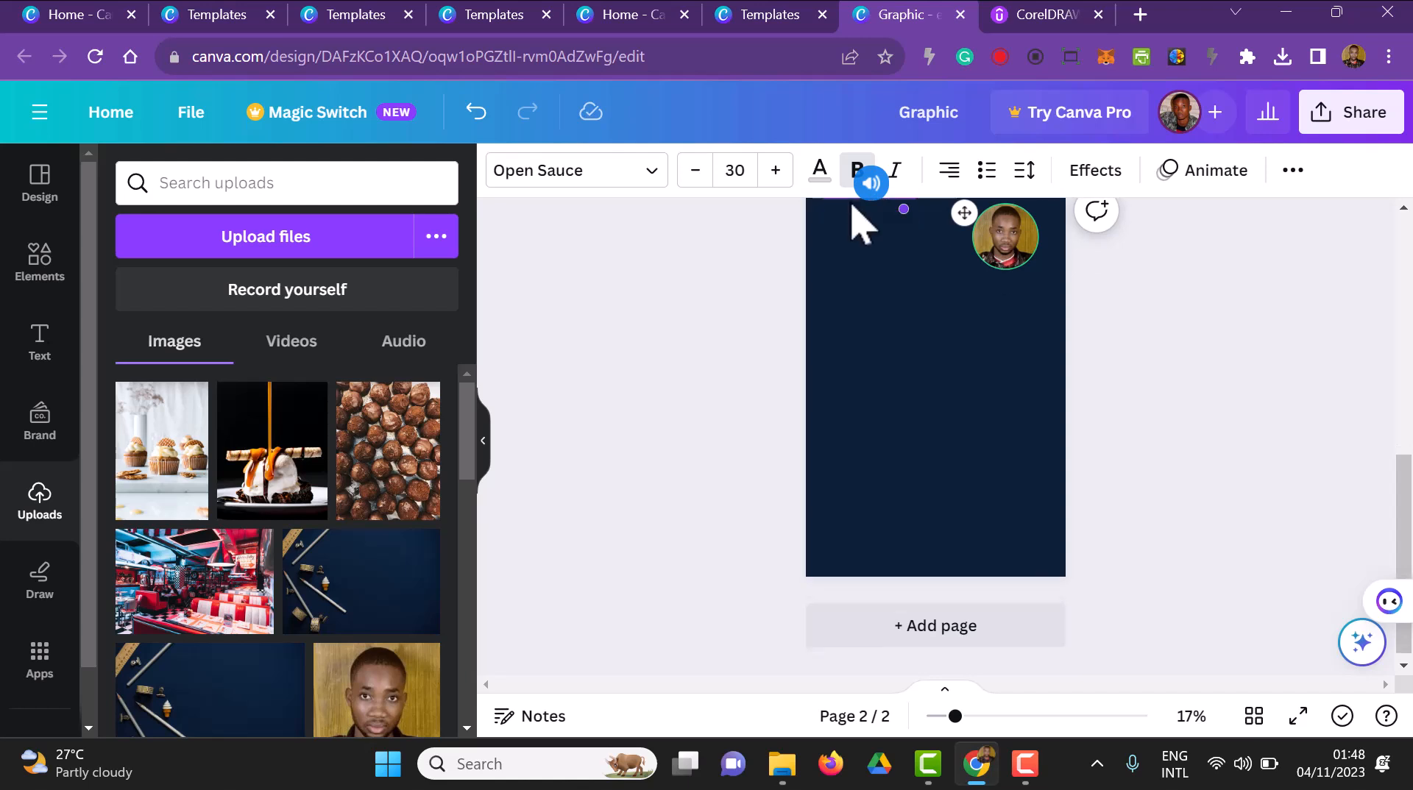
scroll(797, 497, "up", 3)
left_click(637, 547)
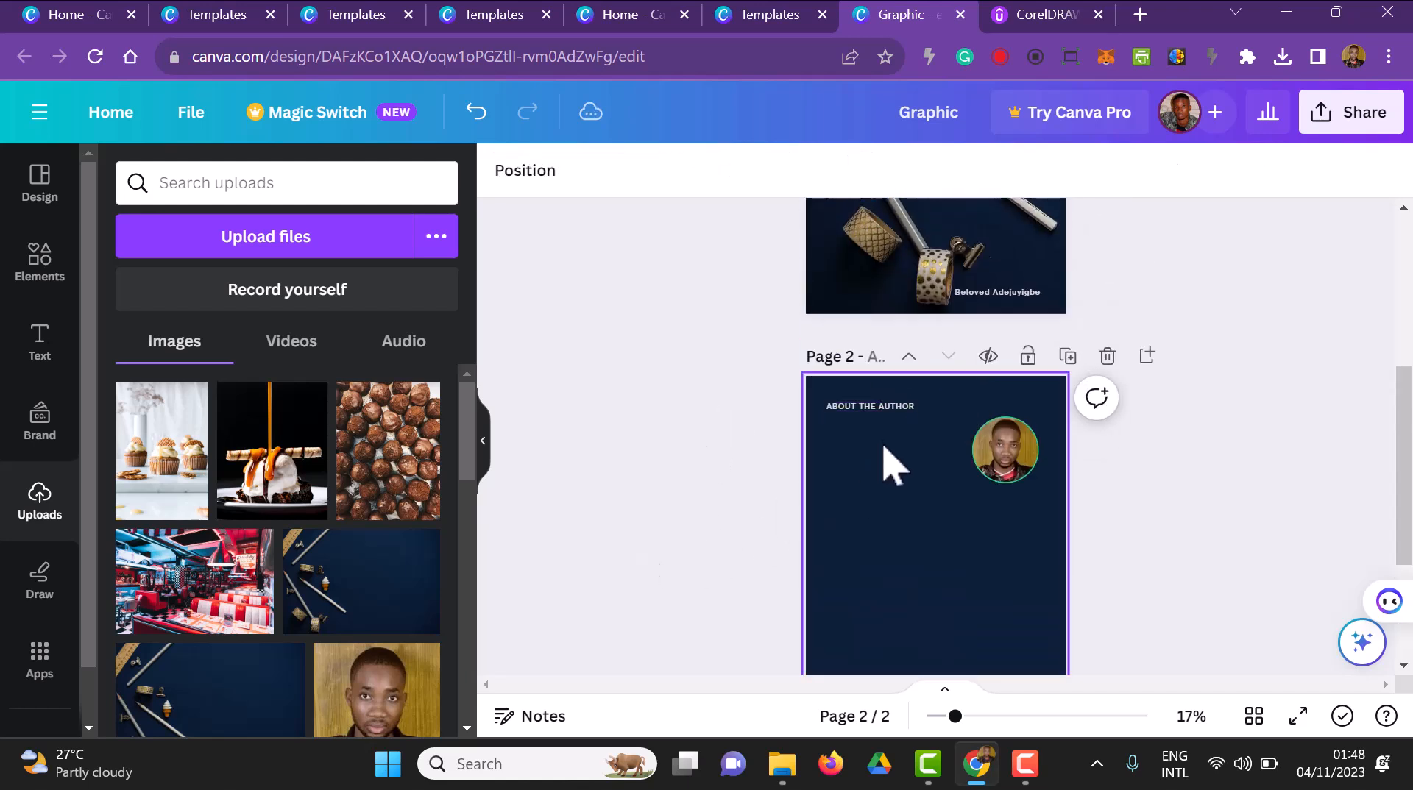
Shift the ABOUT THE AUTHOR heading right towards the page centre and add a new paragraph text box to page 2
left_click(889, 410)
left_click_drag(890, 465, 928, 466)
left_click(691, 540)
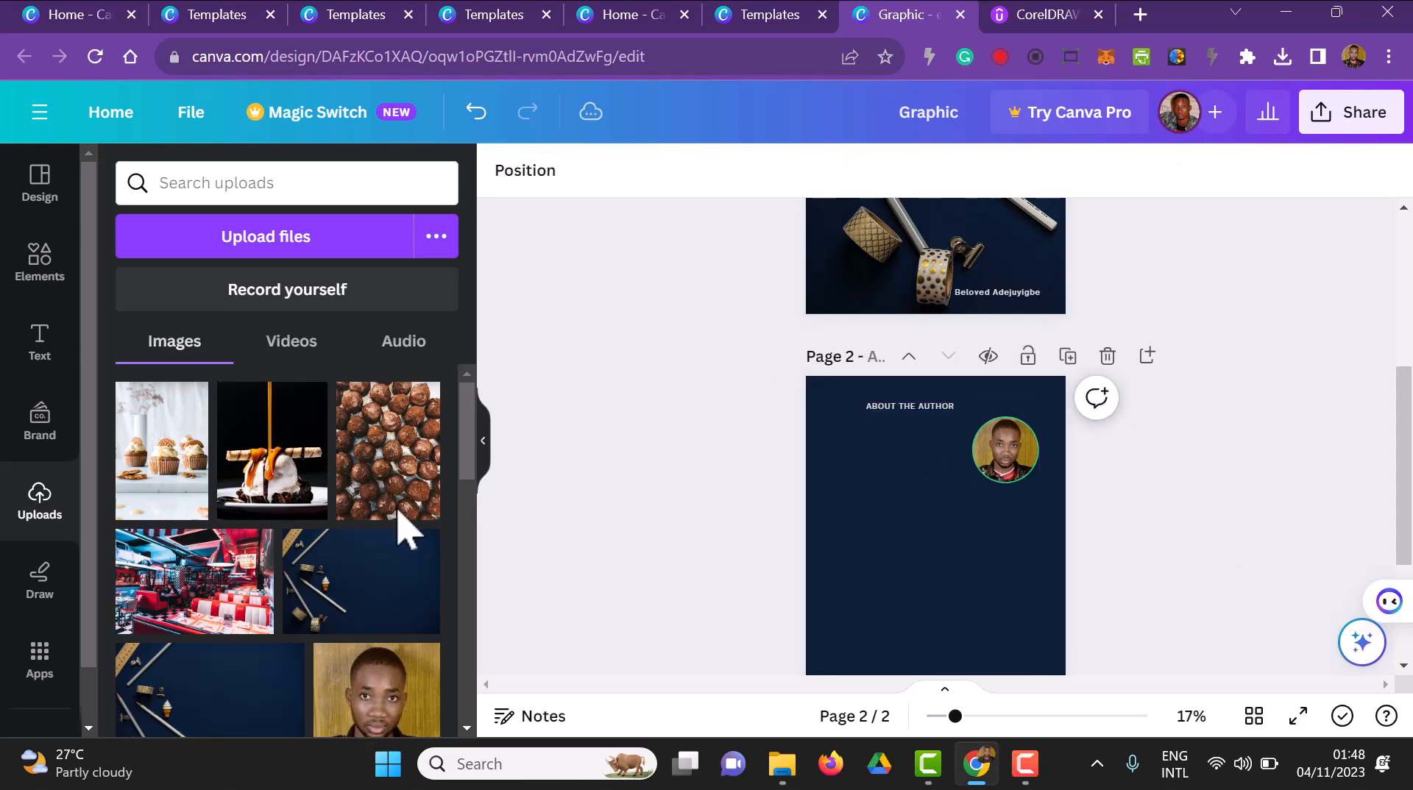
left_click(50, 340)
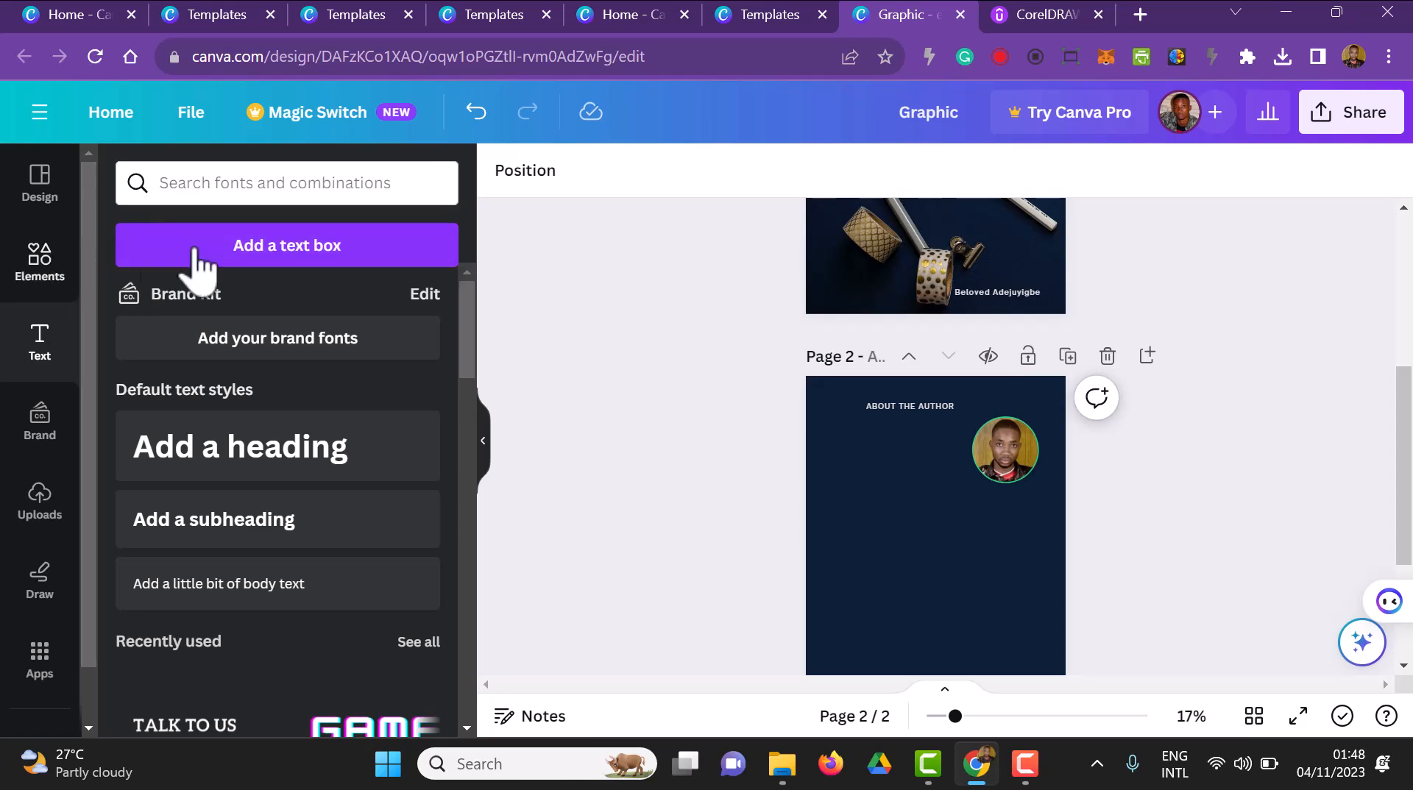
left_click(234, 245)
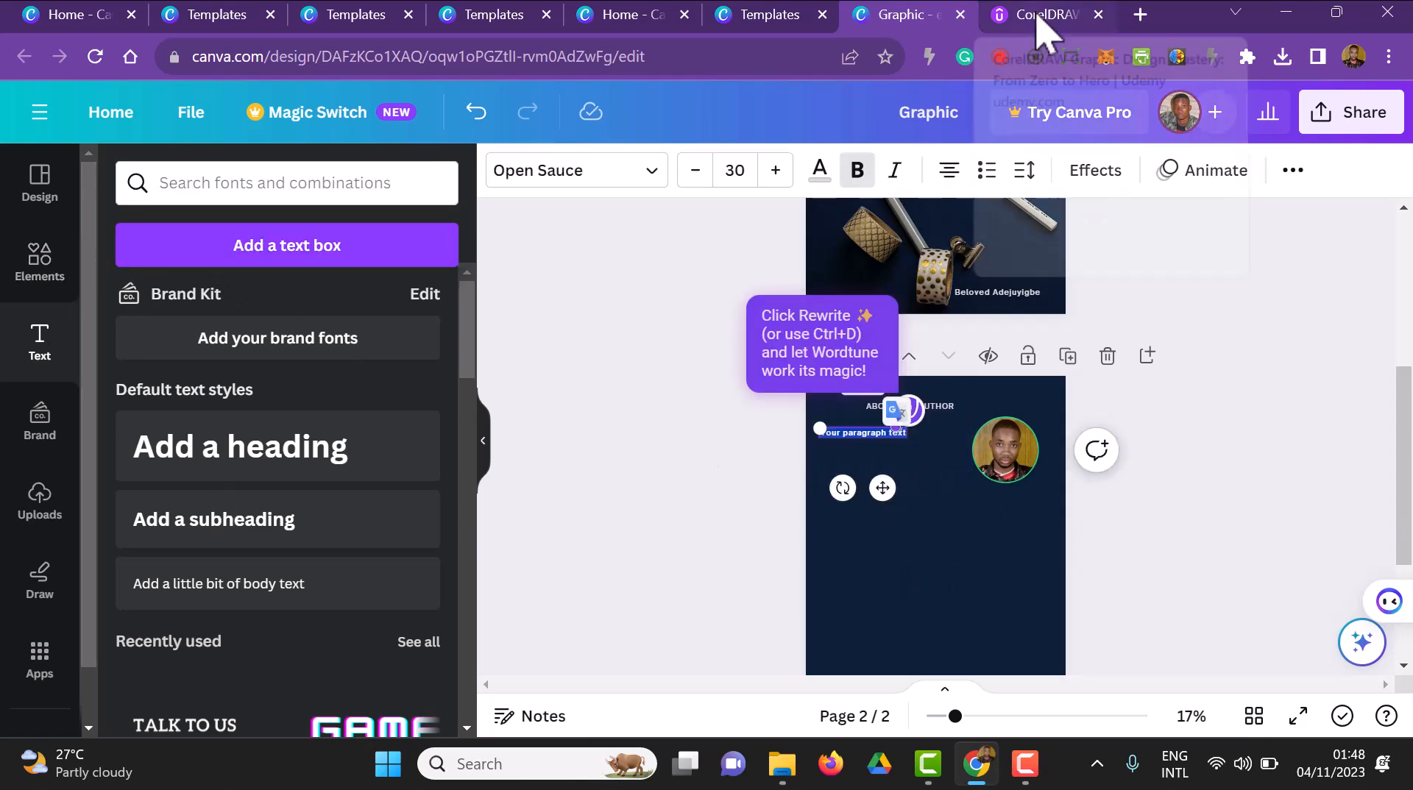
Search the web for the author's name in a new browser tab and open the author's Udemy instructor profile
left_click(1137, 14)
type("BEloved adejuyigbe")
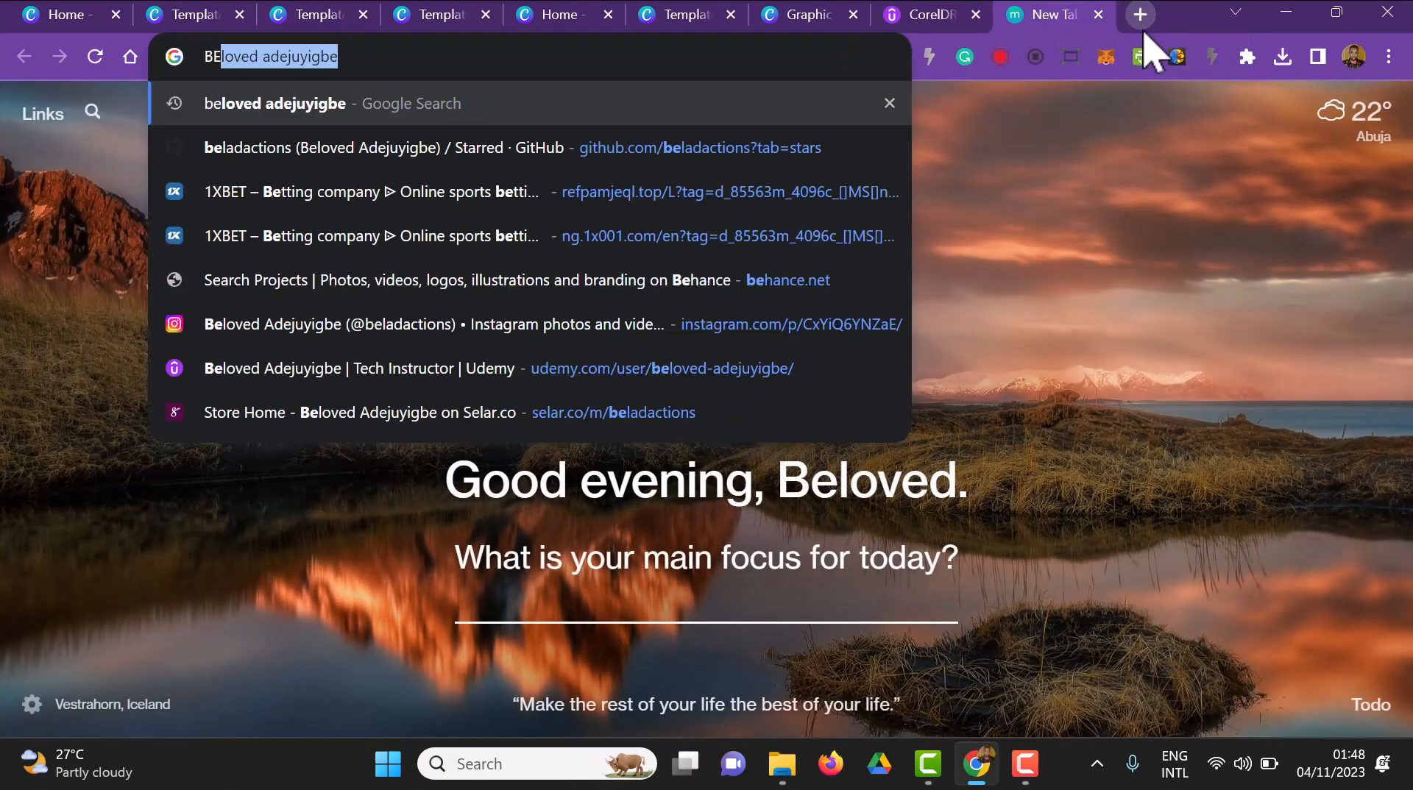
key("Right")
key("Return")
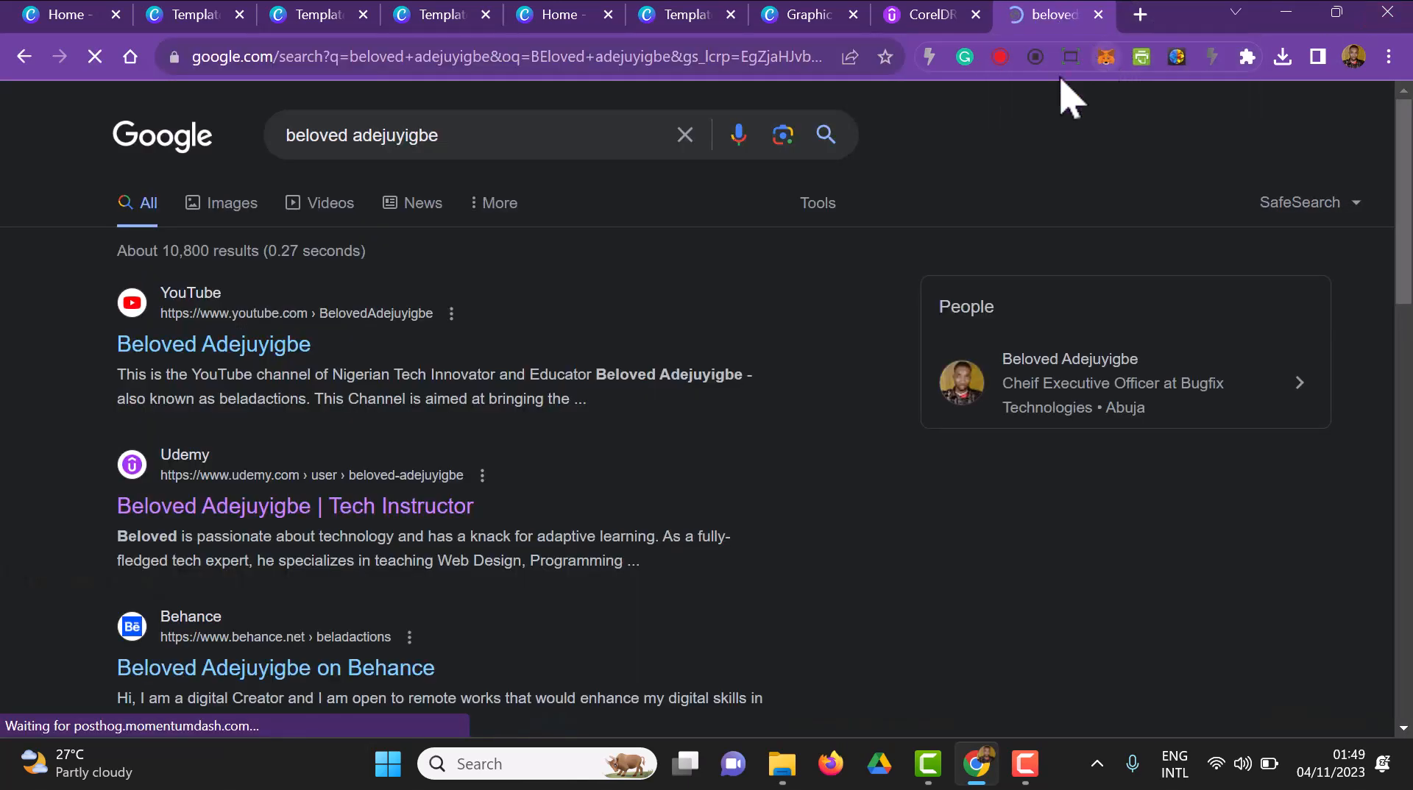
scroll(426, 394, "down", 1)
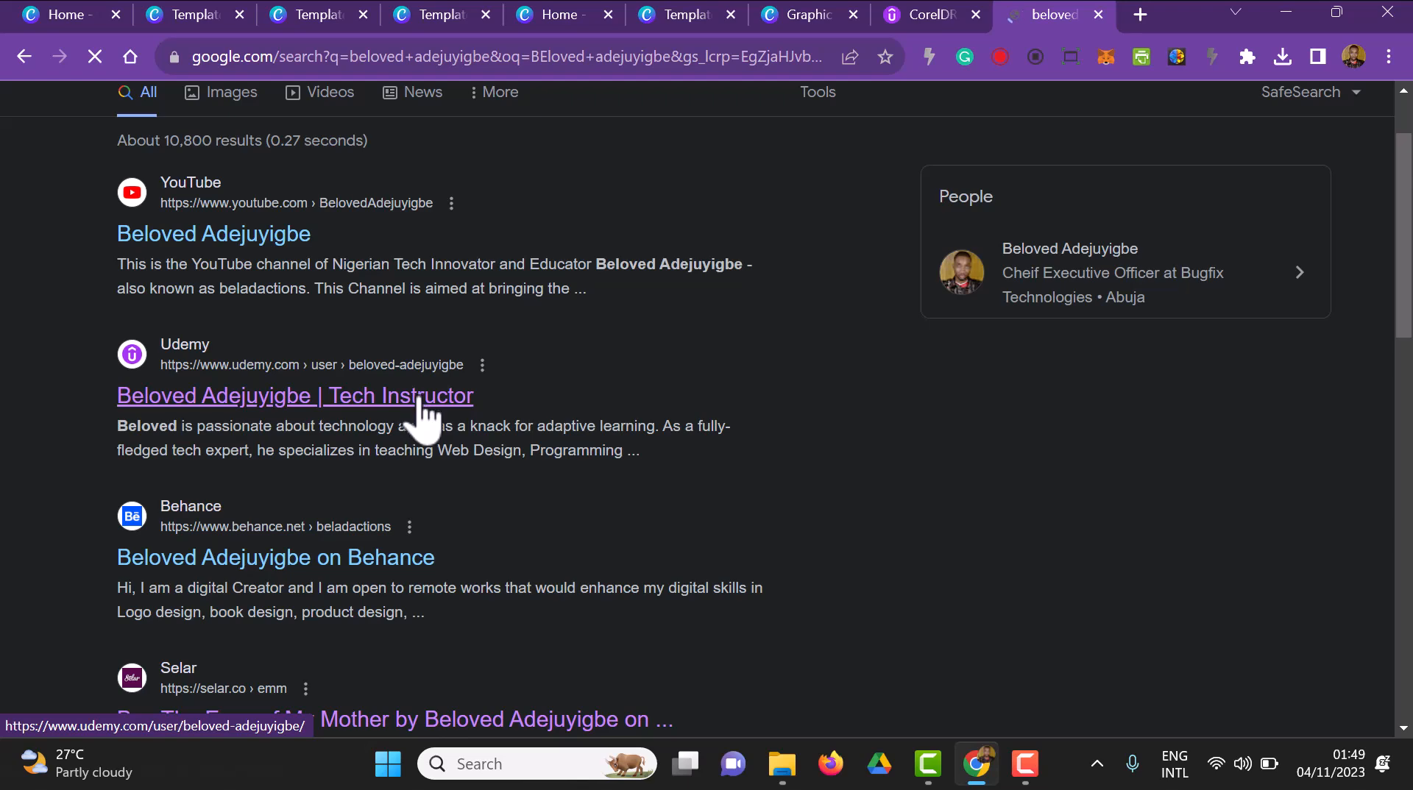
left_click(425, 401)
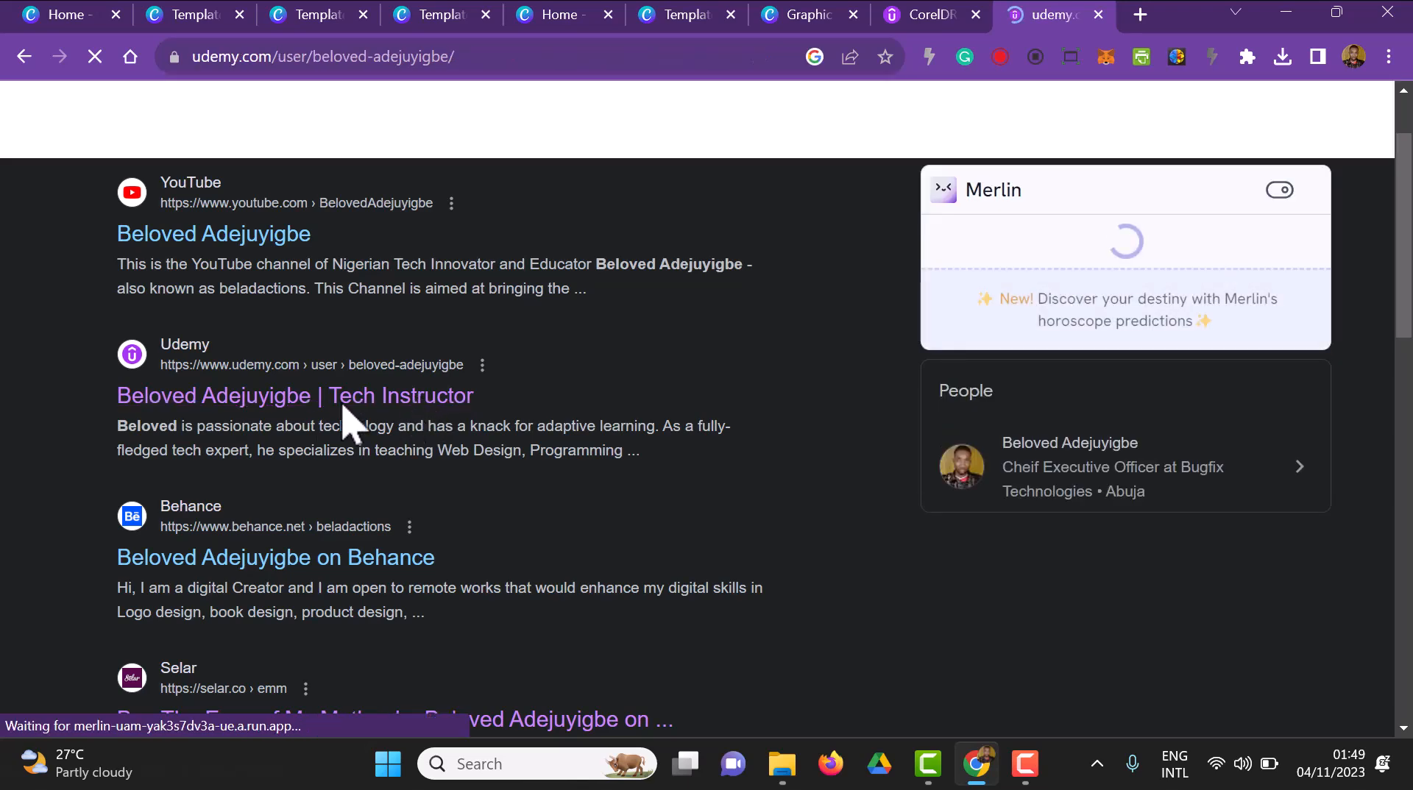
Expand the full "About me" biography on the Udemy profile and copy all of its text
scroll(537, 425, "down", 3)
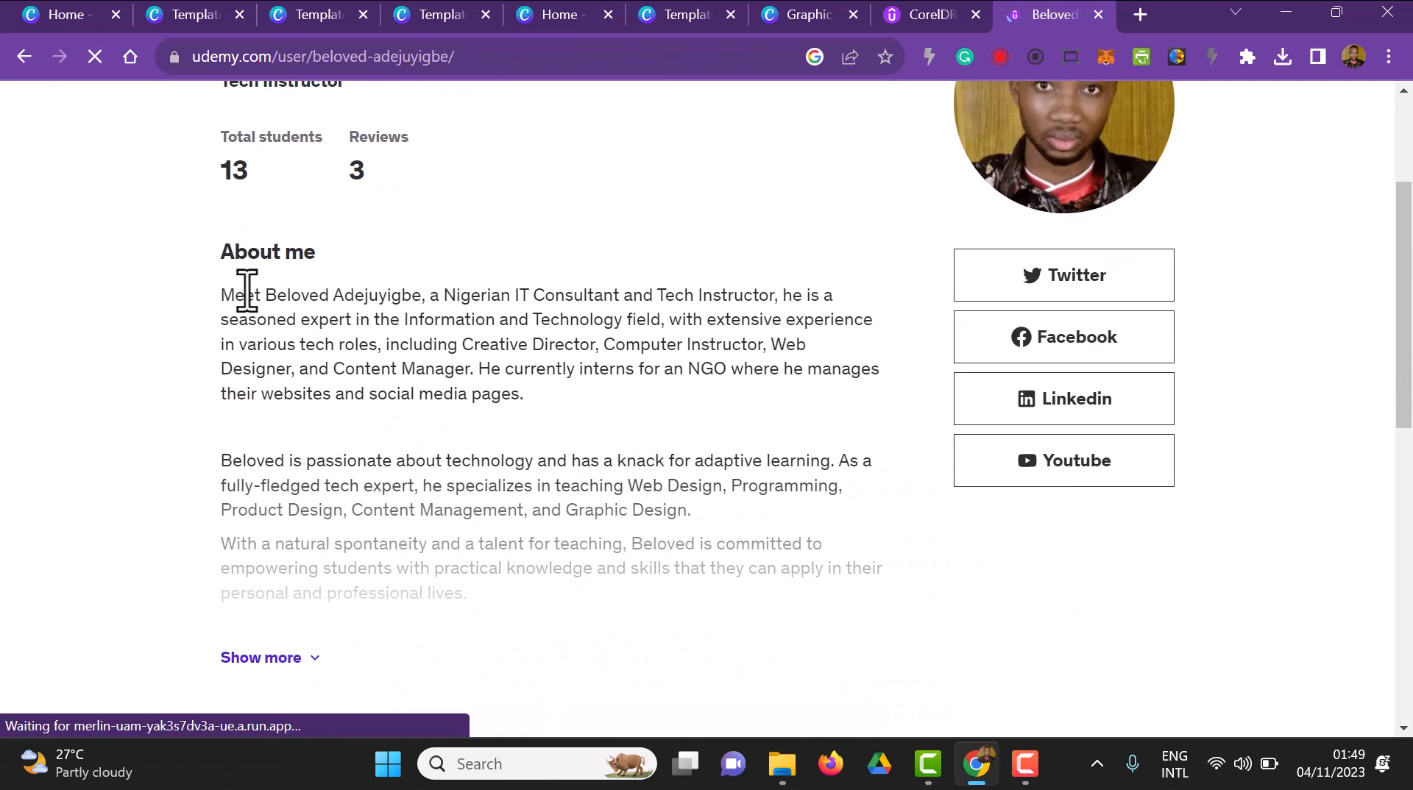
left_click(318, 657)
scroll(316, 656, "down", 1)
left_click_drag(219, 252, 541, 259)
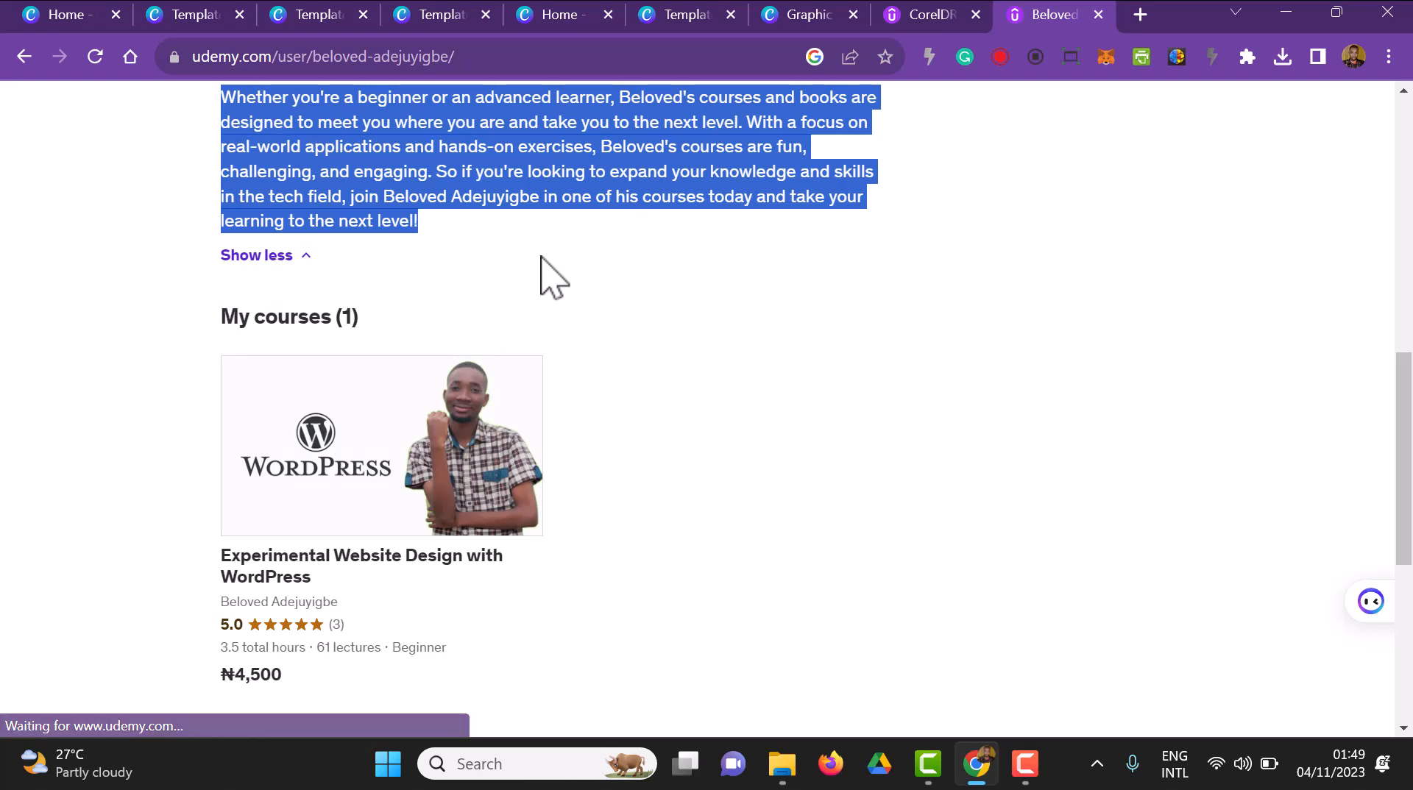
right_click(488, 151)
left_click(553, 186)
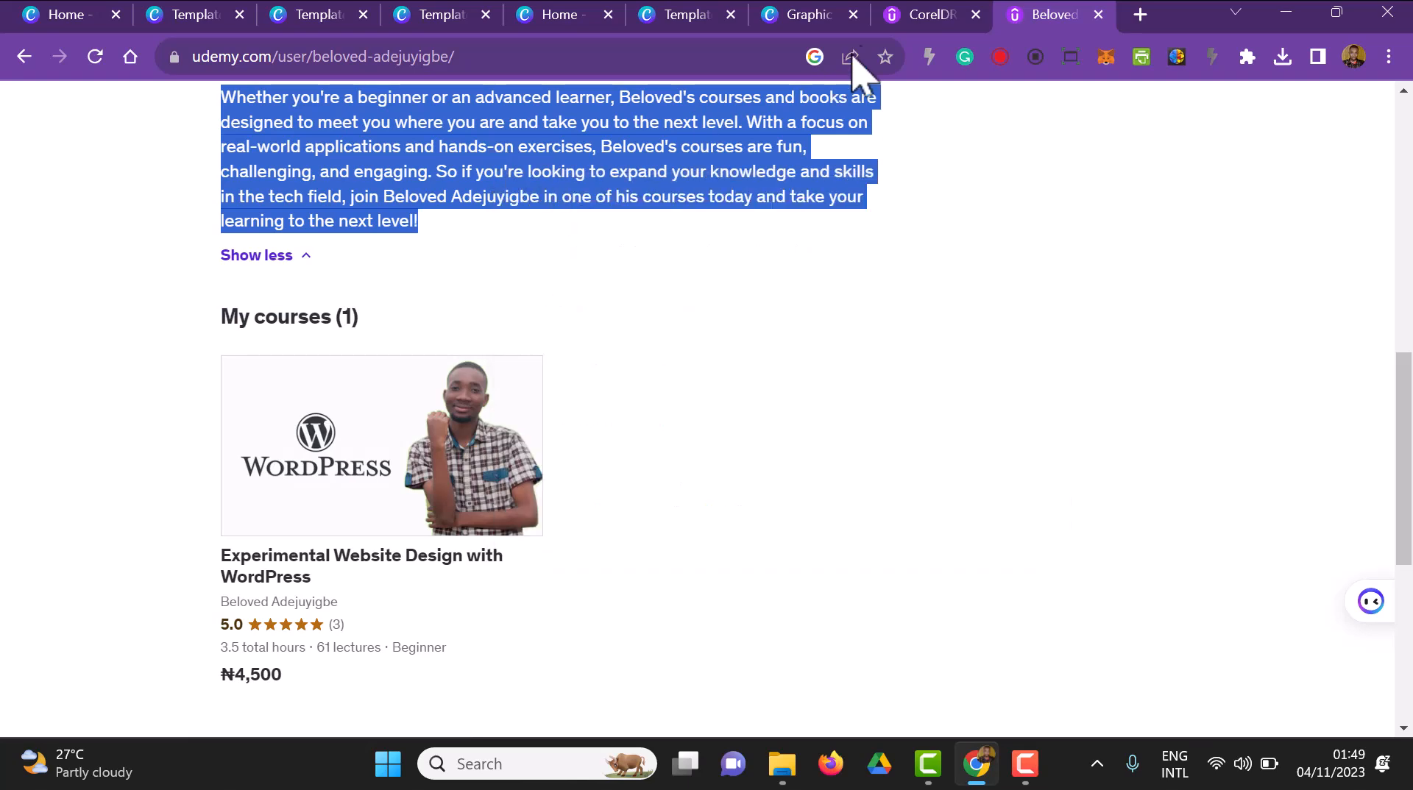
Switch back to the Canva design and replace the placeholder paragraph text on page 2 with the copied biography
left_click(810, 16)
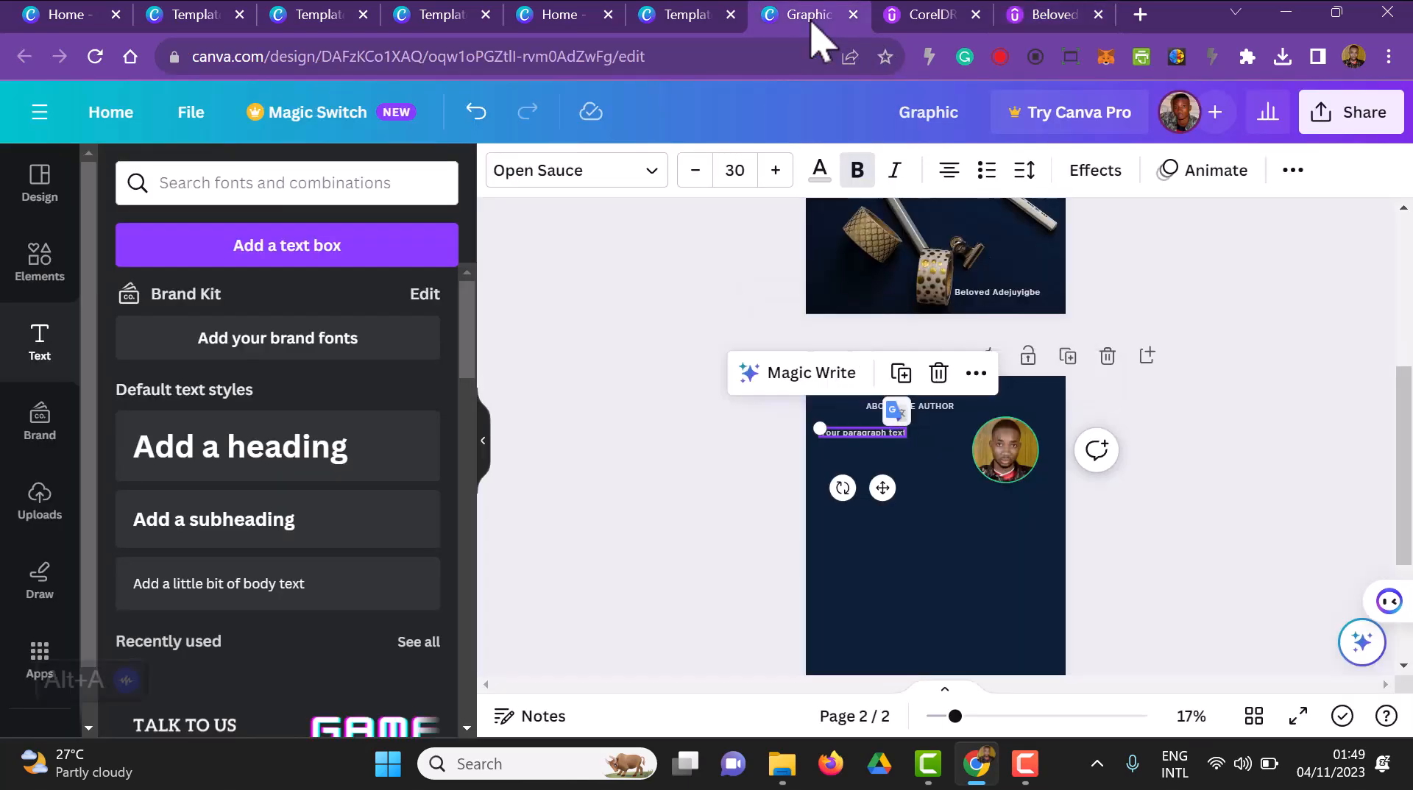
double_click(876, 434)
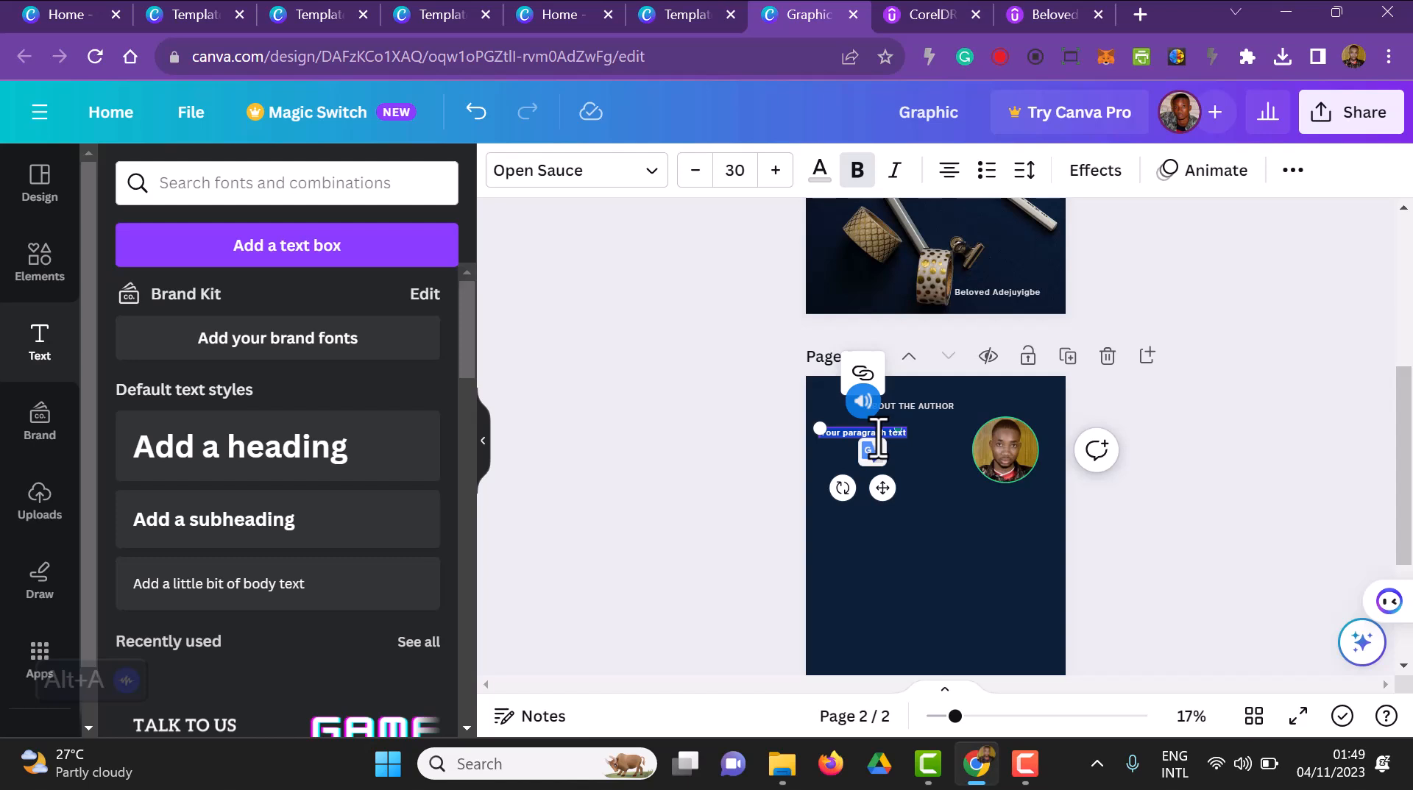
key("ctrl+v")
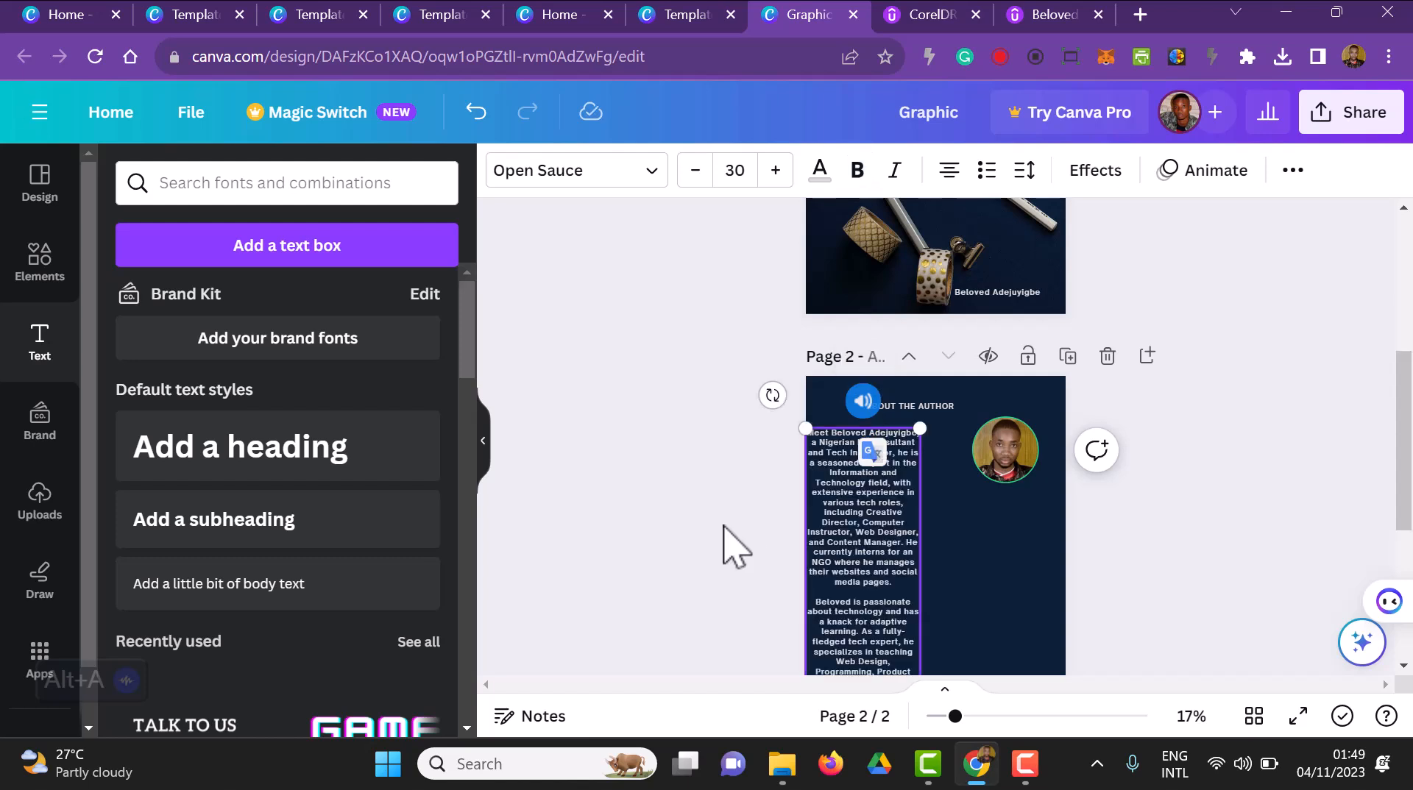
Widen the biography text box on page 2 to the full page width and left-align all of its text
left_click(960, 180)
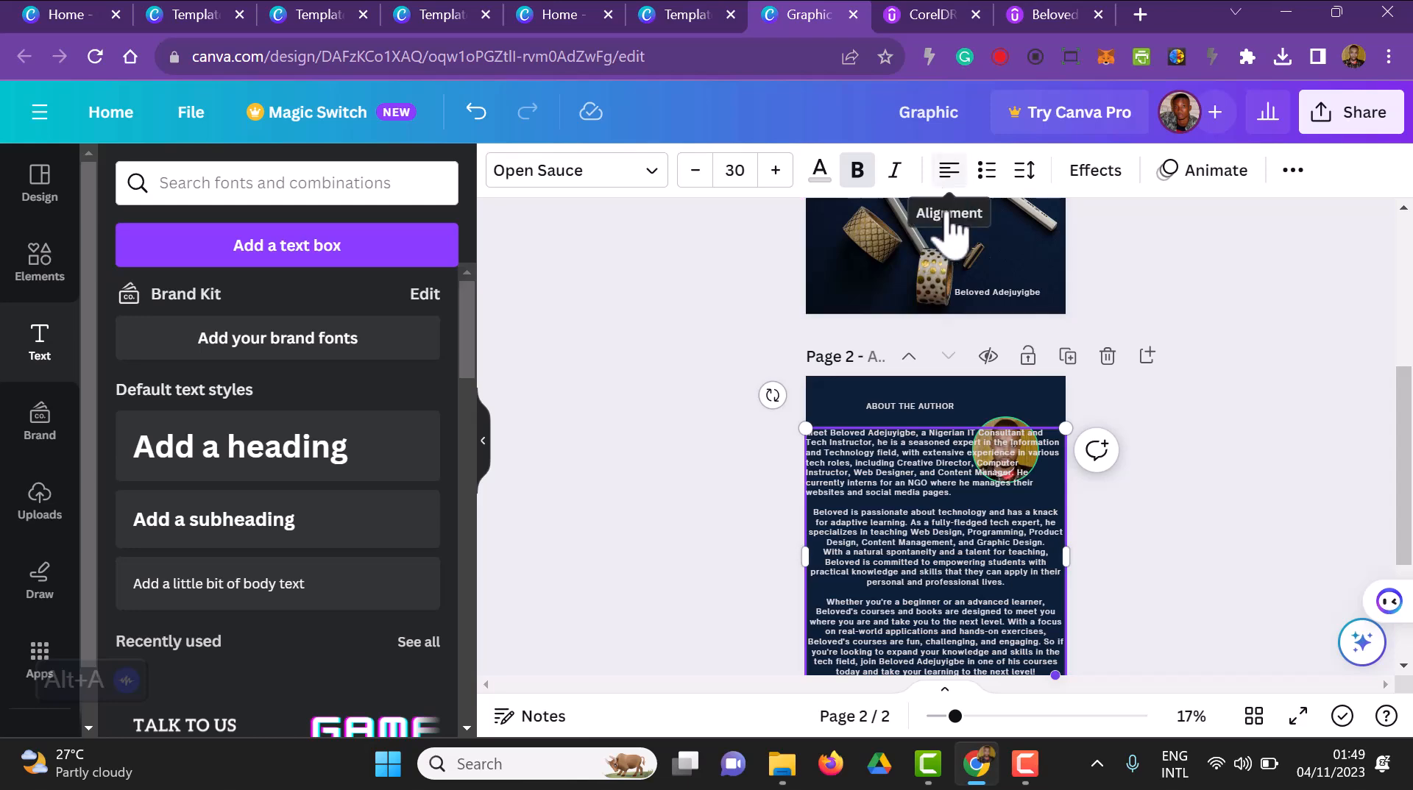
double_click(935, 548)
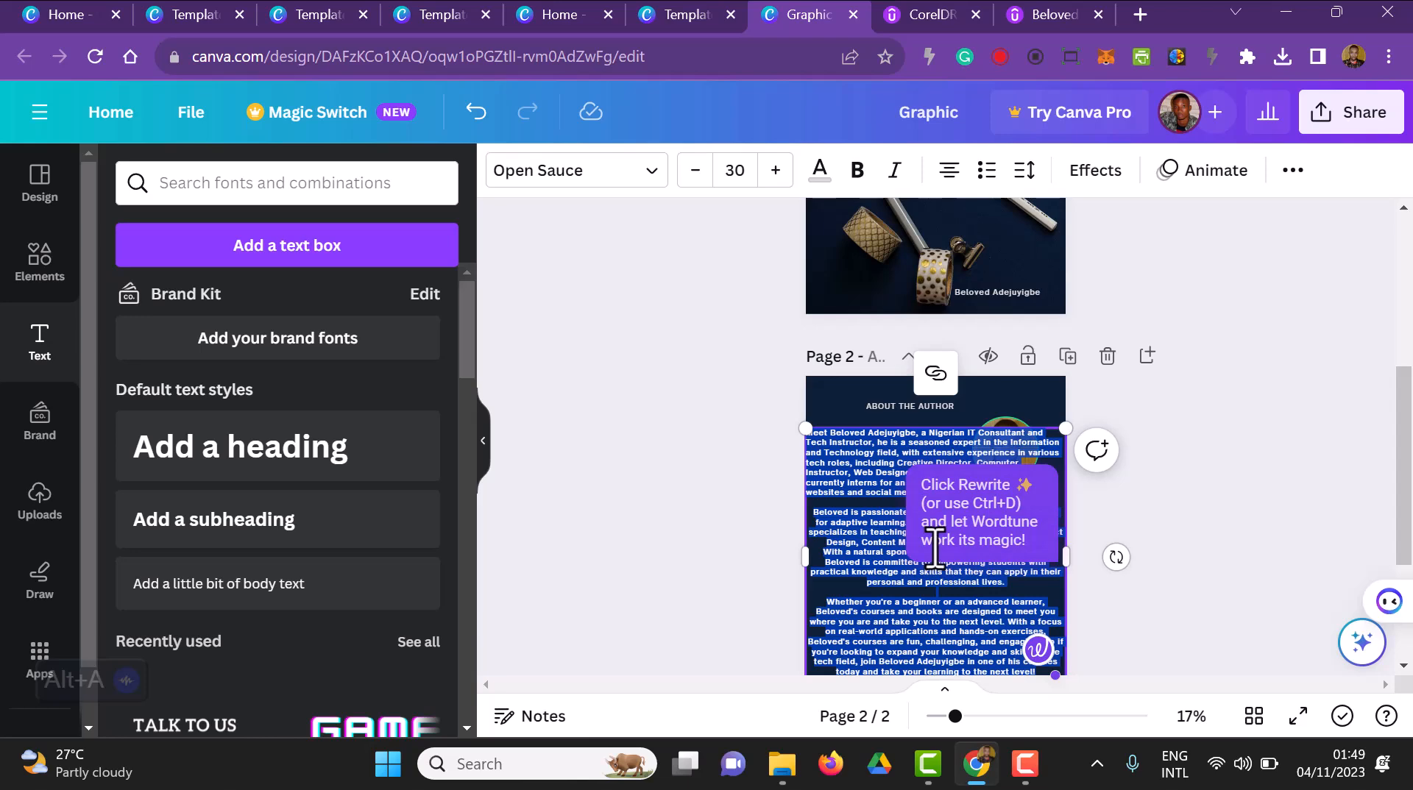
left_click(953, 180)
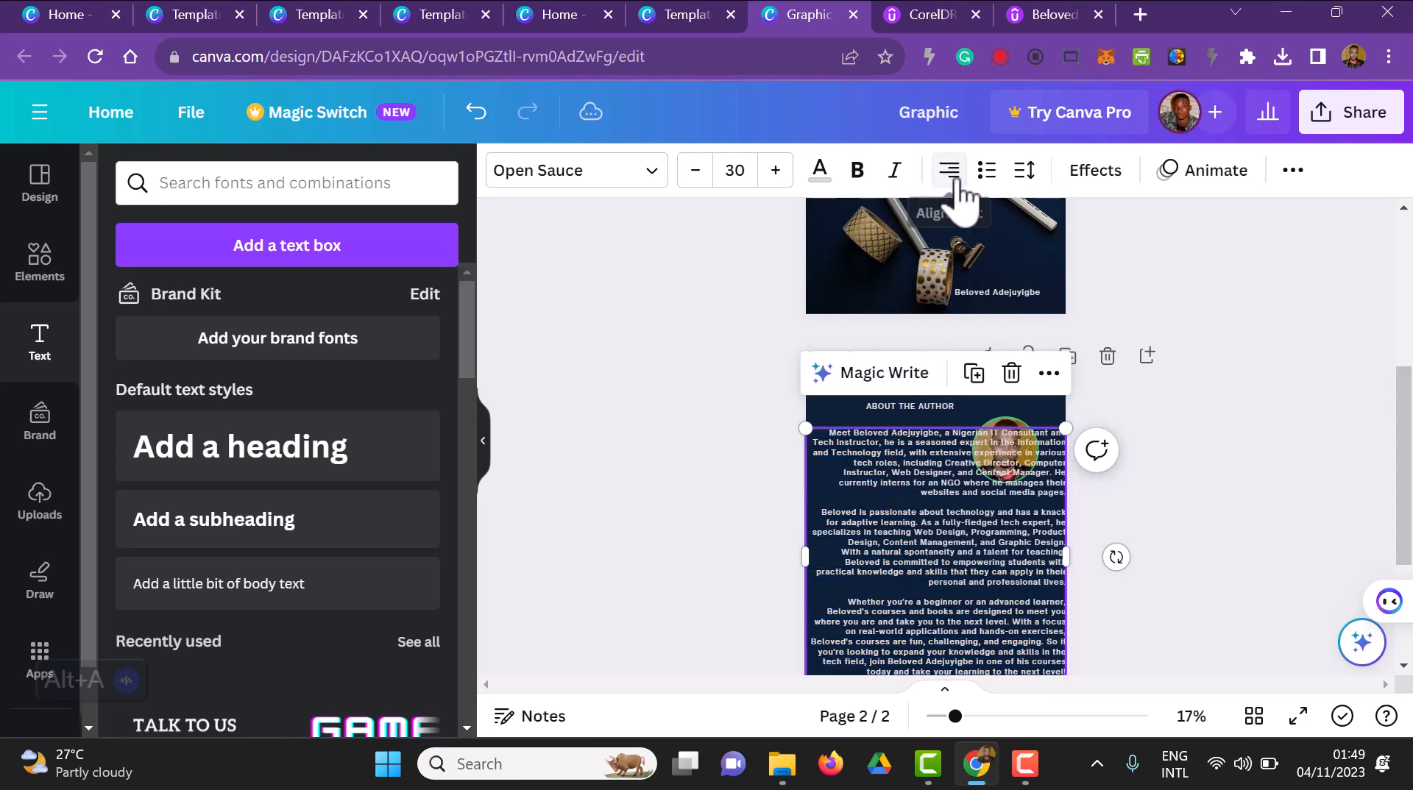
left_click(956, 180)
left_click(955, 180)
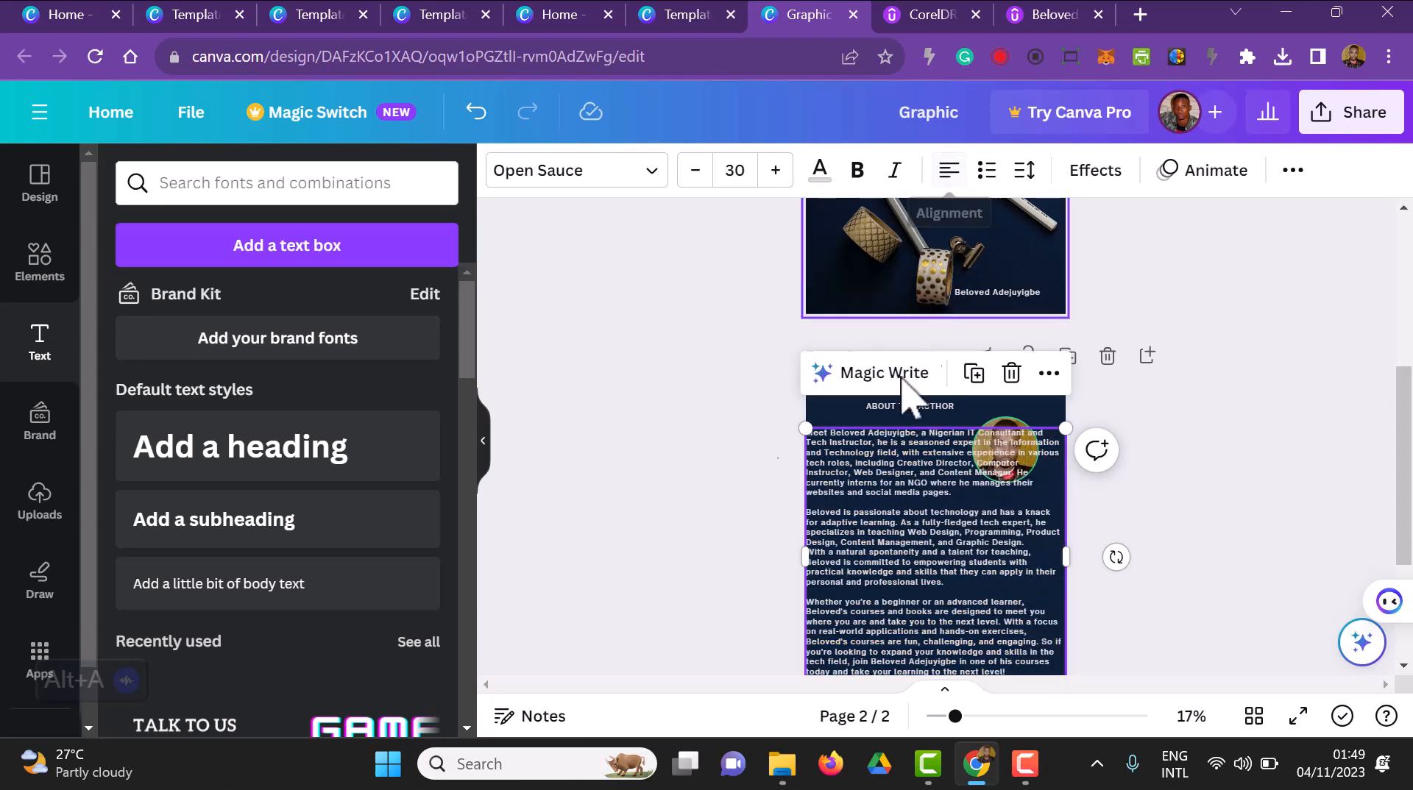
left_click(700, 499)
Move the biography below the author portrait and narrow its text box to leave small margins on both sides of the page
scroll(1041, 530, "down", 3)
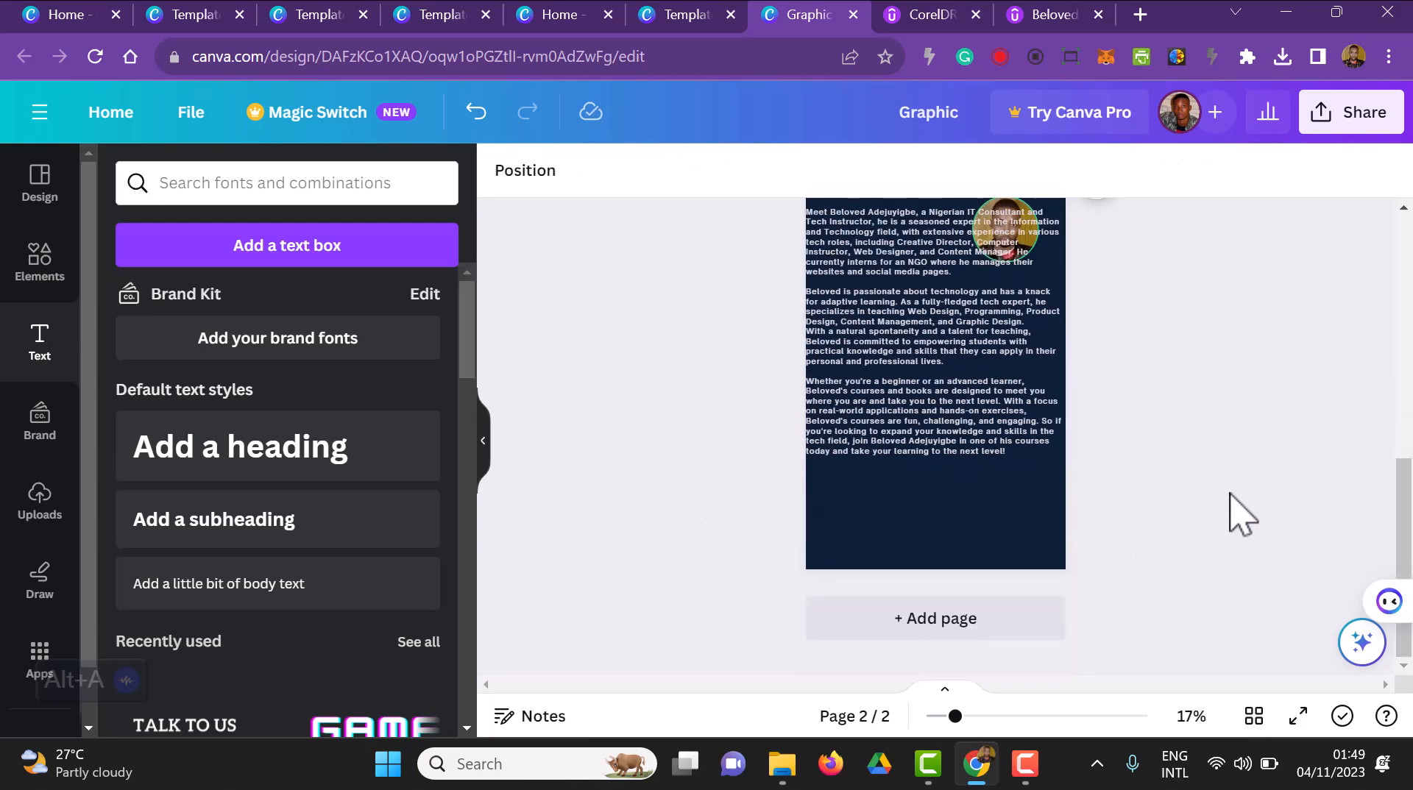
left_click(947, 416)
left_click_drag(946, 426, 948, 469)
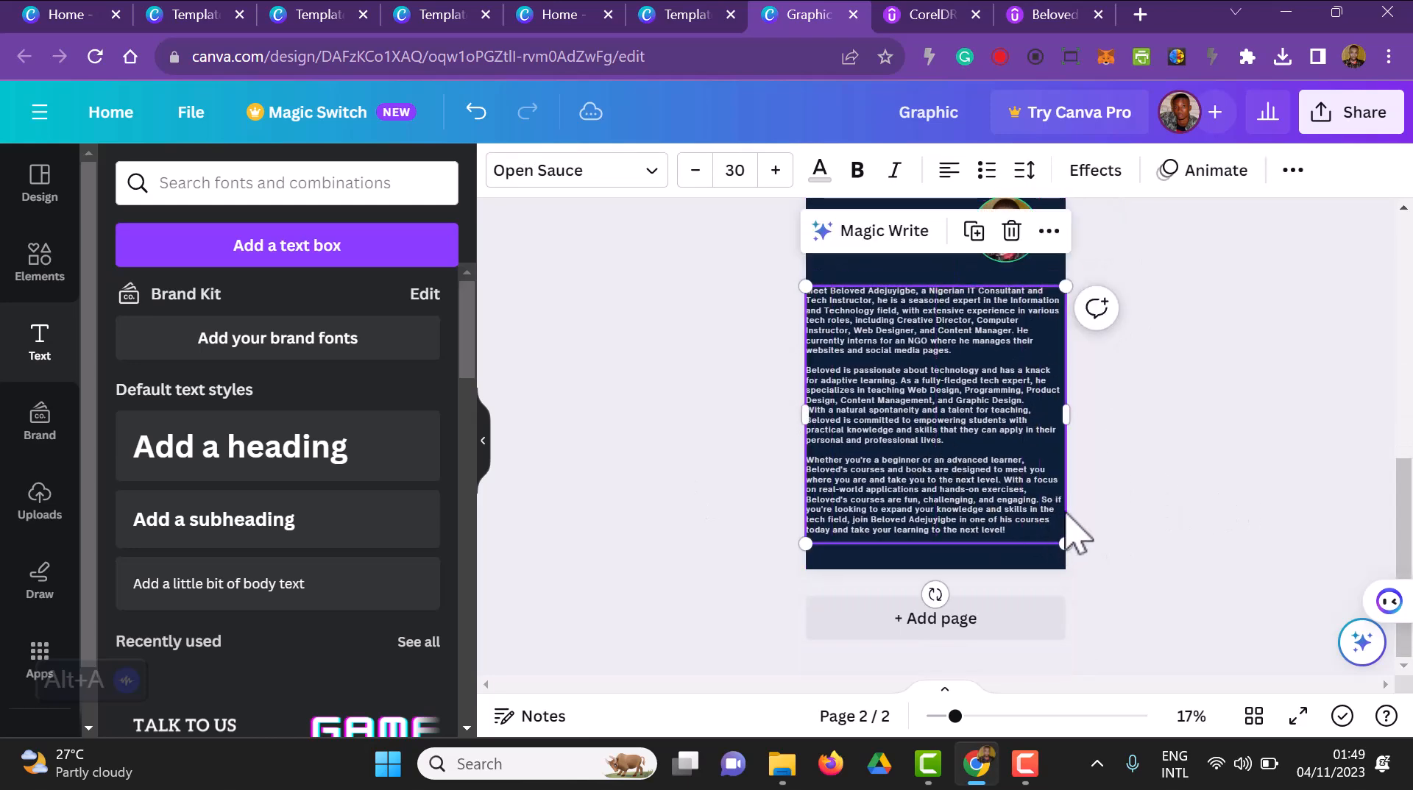
mouse_move(1075, 416)
left_mouse_down()
mouse_move(1025, 426)
mouse_move(1069, 396)
left_mouse_up()
scroll(1237, 486, "up", 2)
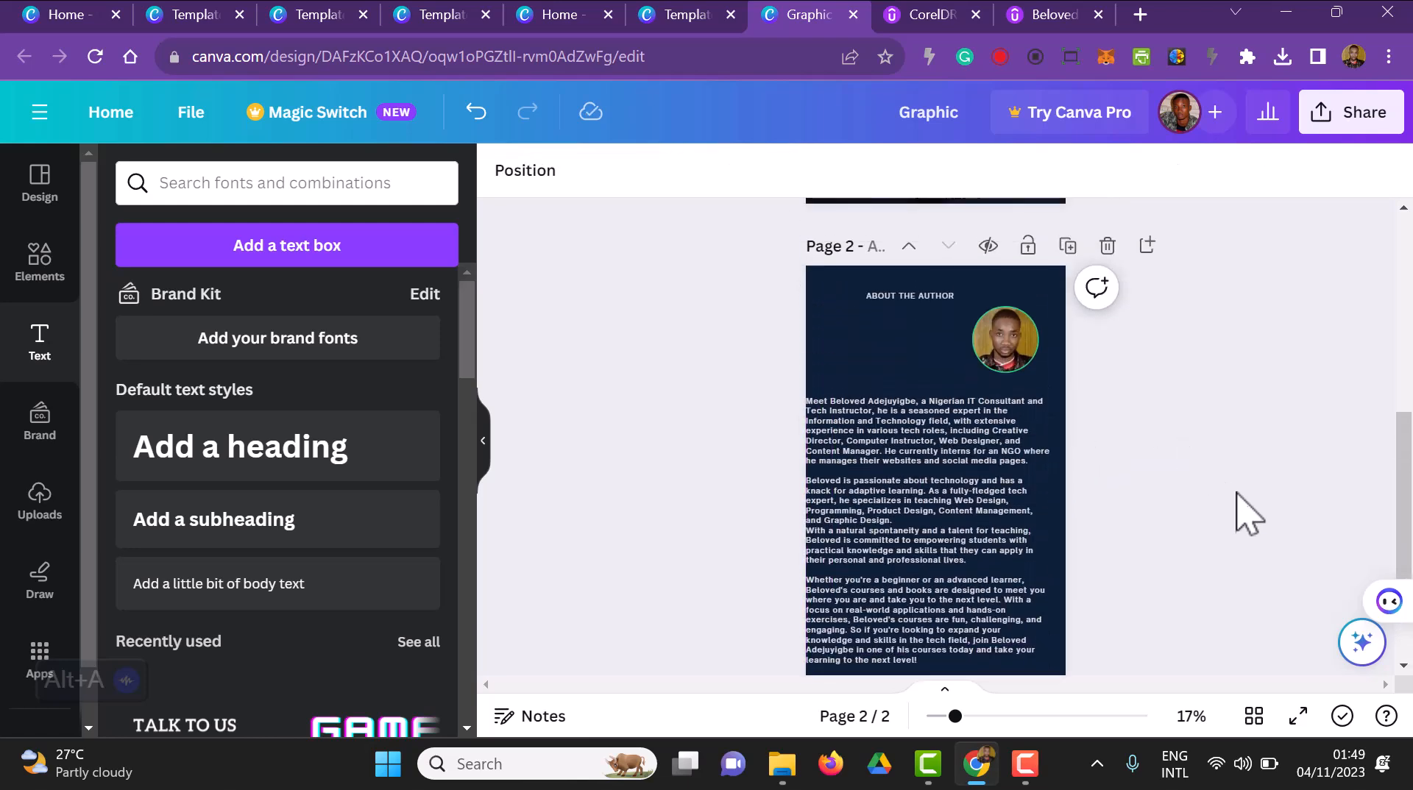
left_click_drag(947, 577, 950, 544)
left_click(814, 337)
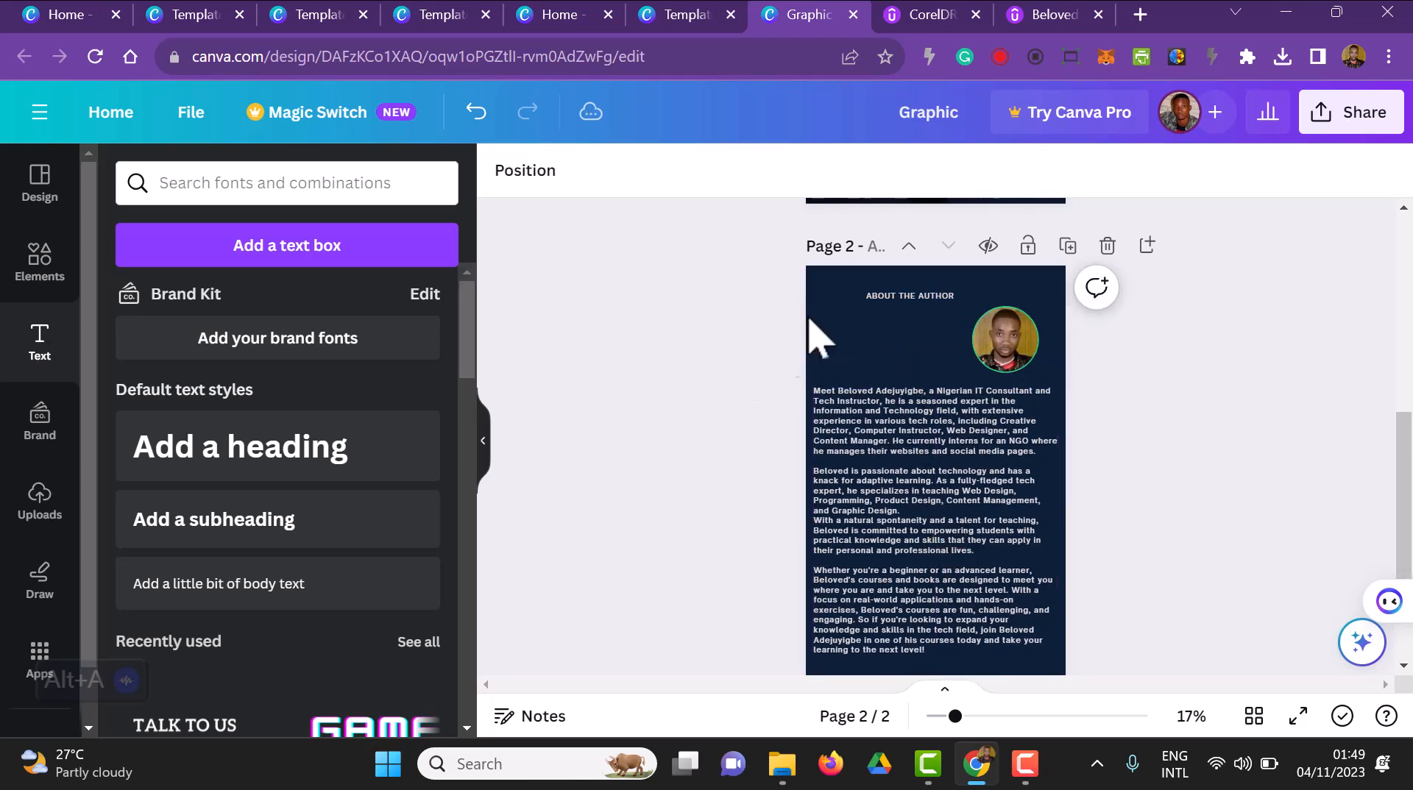
Move the ABOUT THE AUTHOR heading down so it sits just above the biography on page 2
left_click(883, 298)
left_click_drag(880, 321, 886, 361)
left_click(1237, 466)
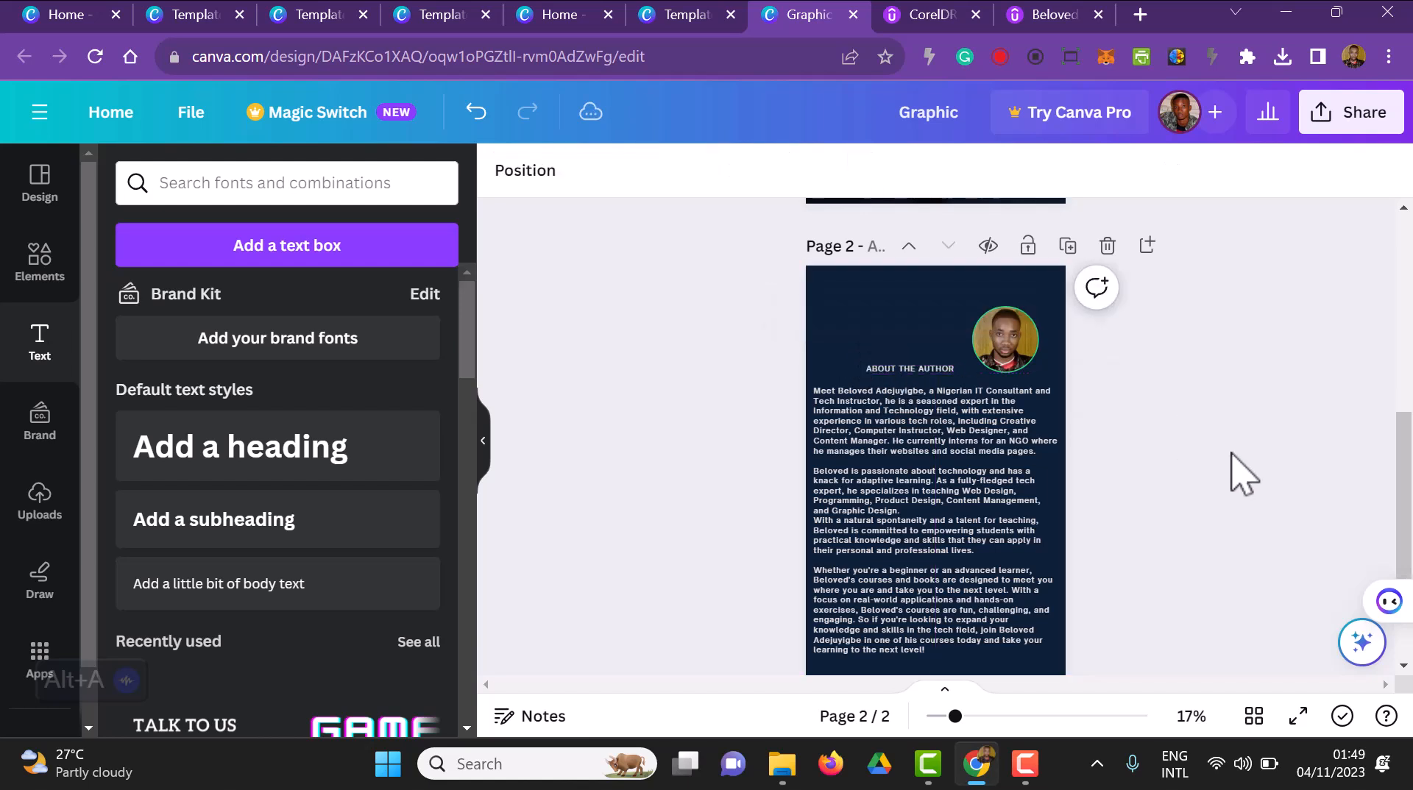
scroll(1251, 485, "down", 2)
scroll(1146, 600, "up", 3)
scroll(1148, 603, "down", 3)
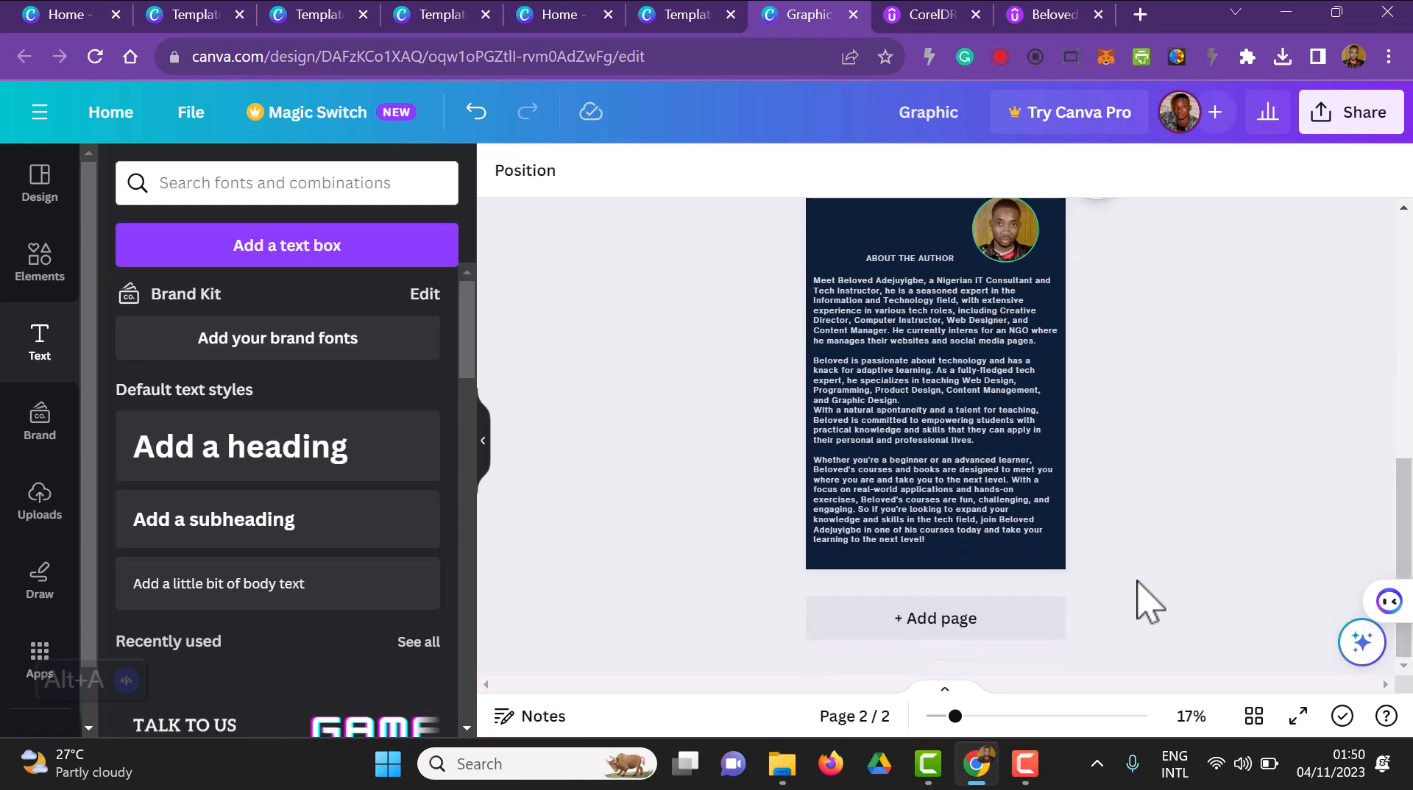
scroll(1148, 603, "up", 2)
Shrink the author portrait and place it at the top centre of page 2, with the ABOUT THE AUTHOR heading centred beneath it
left_click(1003, 370)
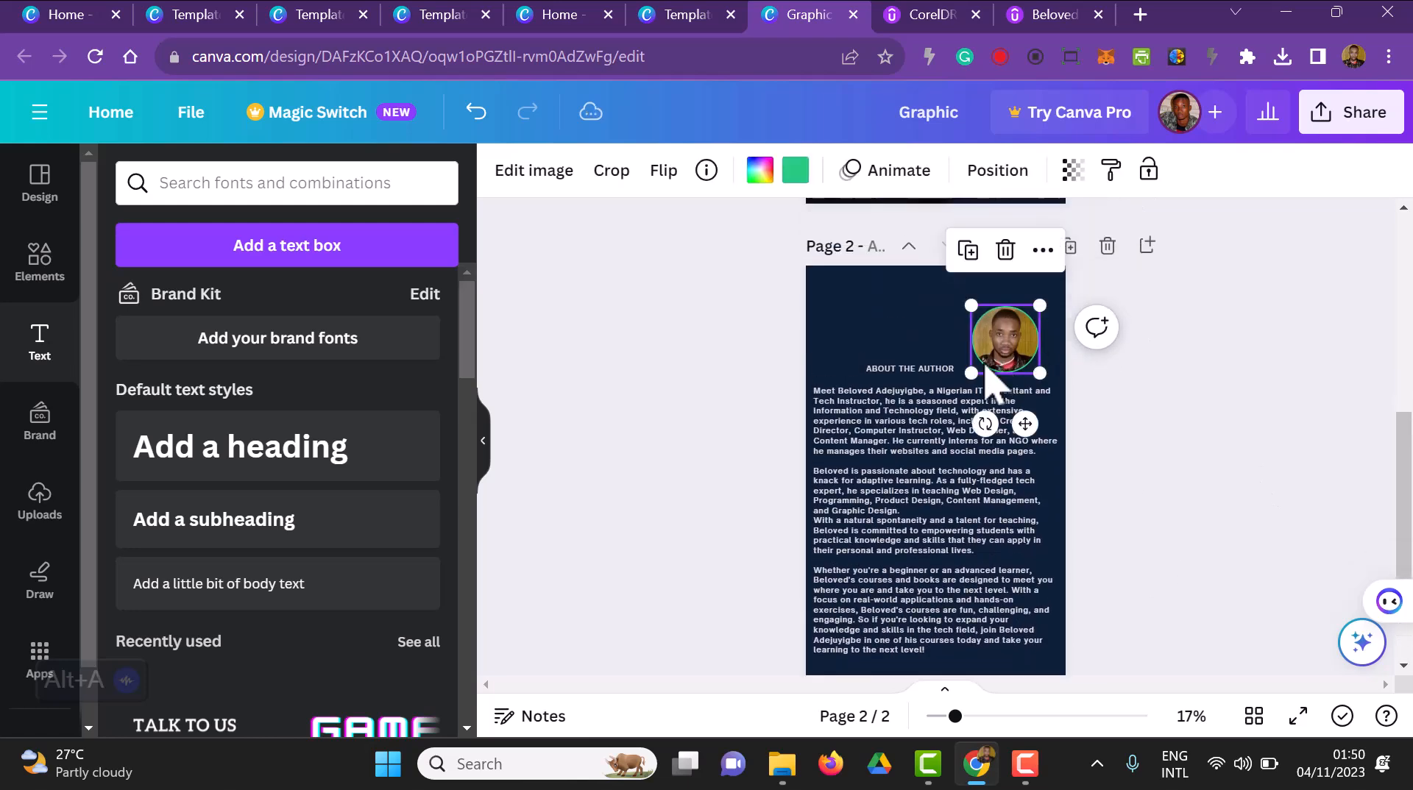
left_click_drag(970, 372, 943, 307)
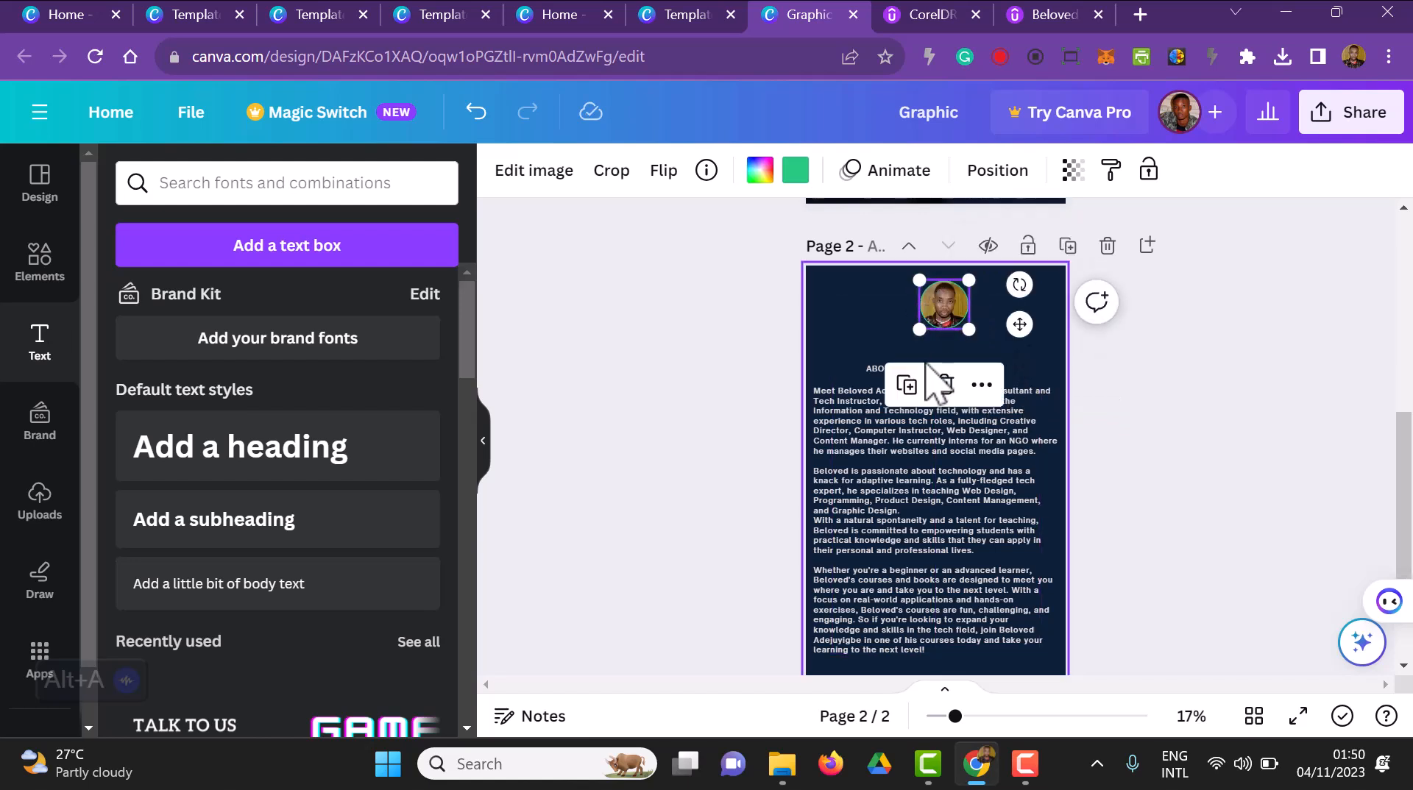
left_click(910, 368)
left_click_drag(939, 421, 940, 418)
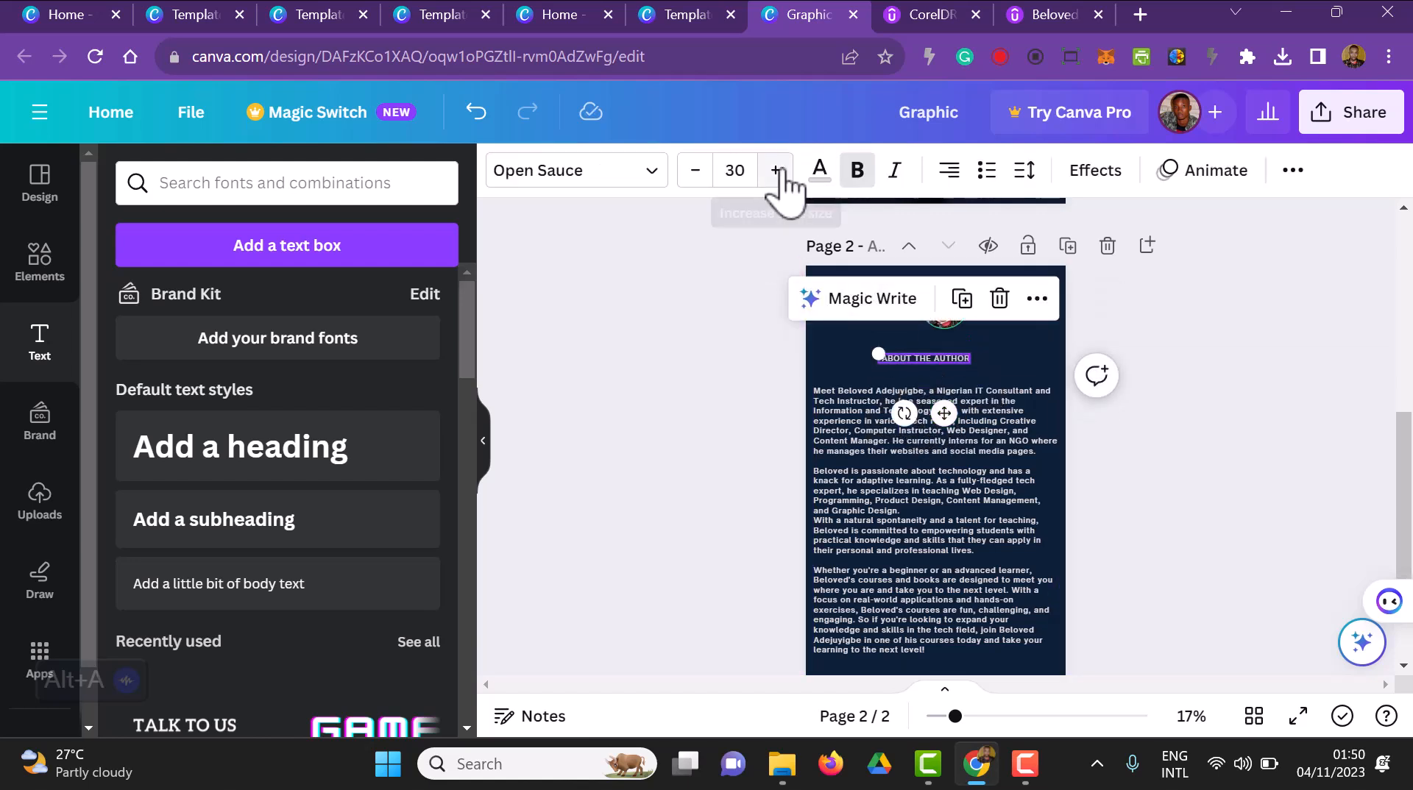
Set the ABOUT THE AUTHOR heading's font size to 45 and widen its text box so the heading fits on one line
left_click(732, 174)
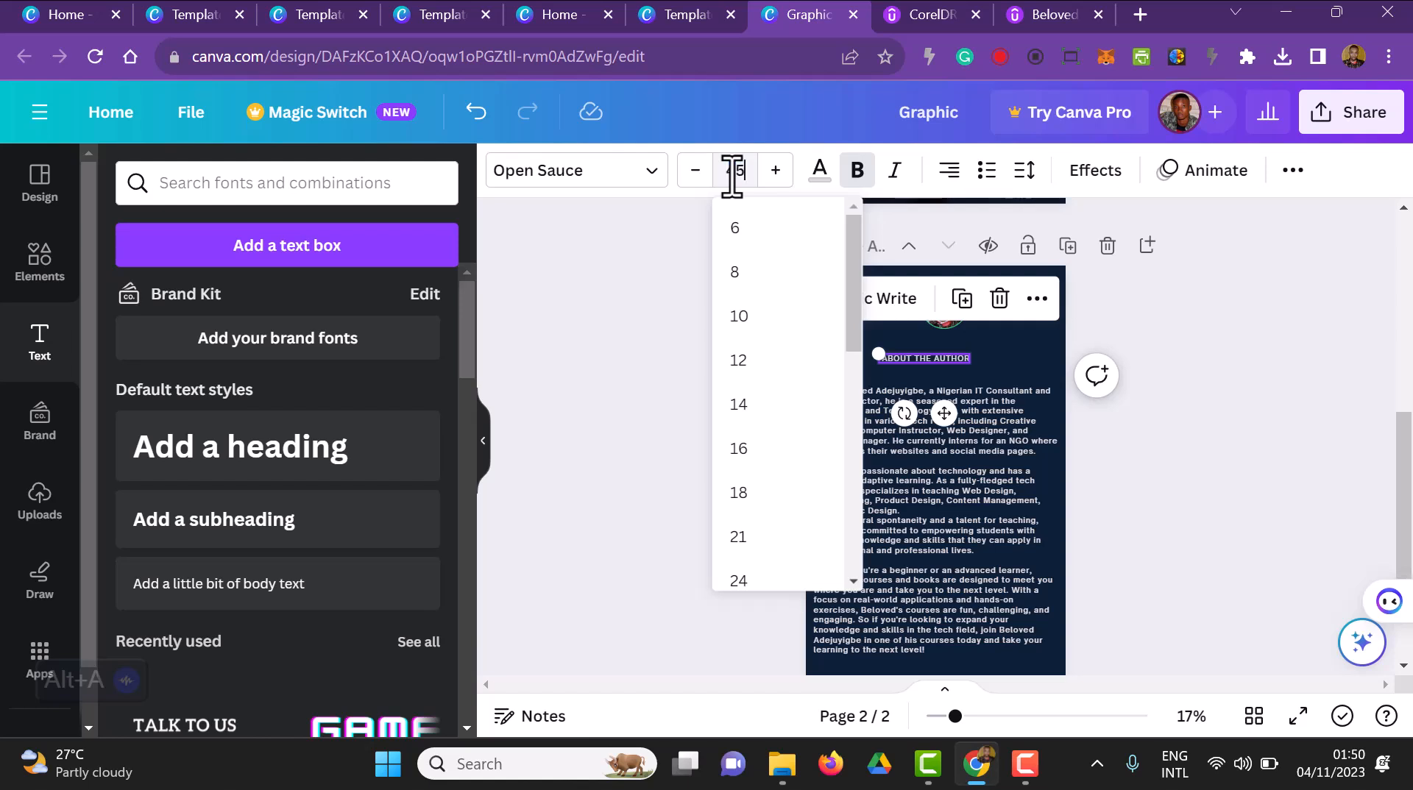
key("Return")
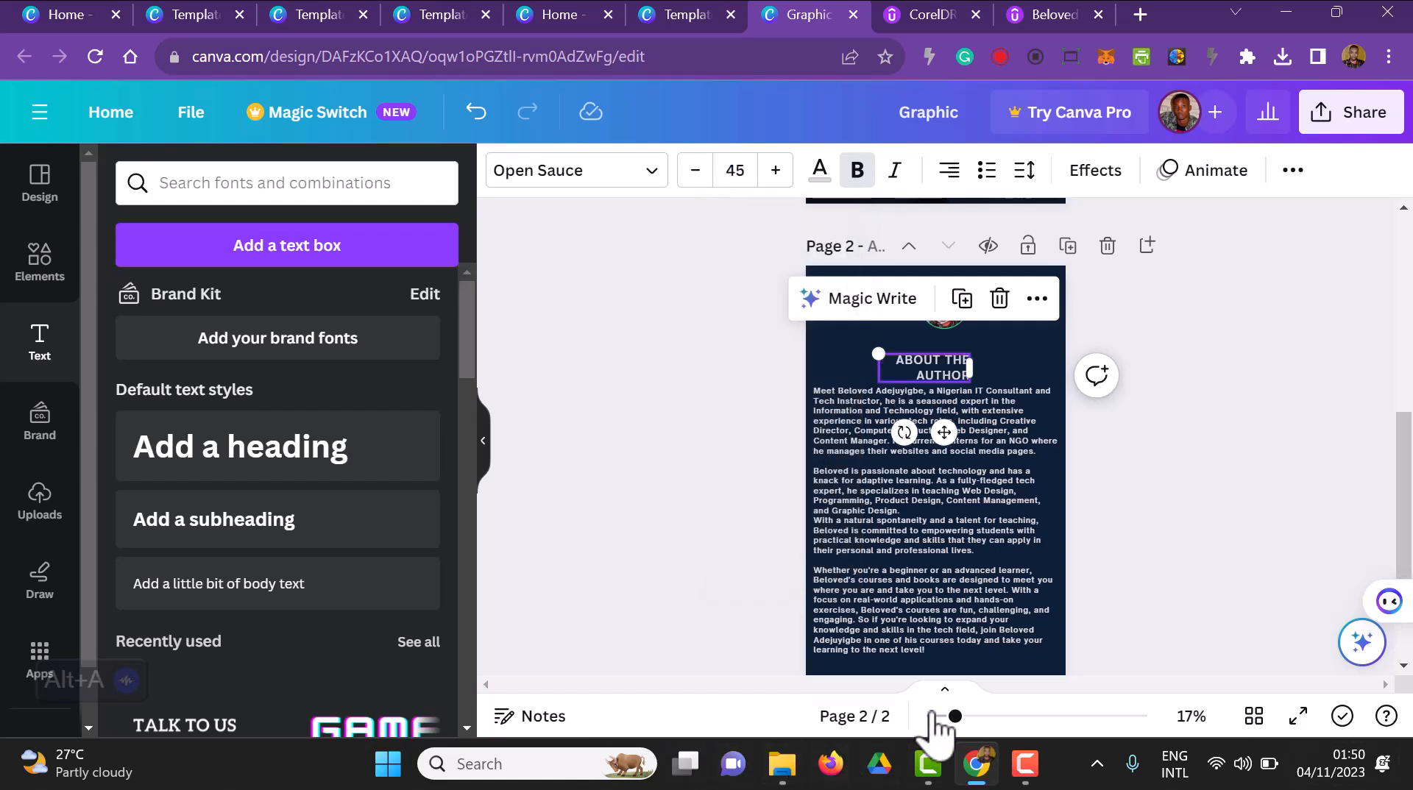
left_click(720, 561)
left_click(973, 372)
left_click_drag(976, 366, 1050, 362)
left_click(986, 486)
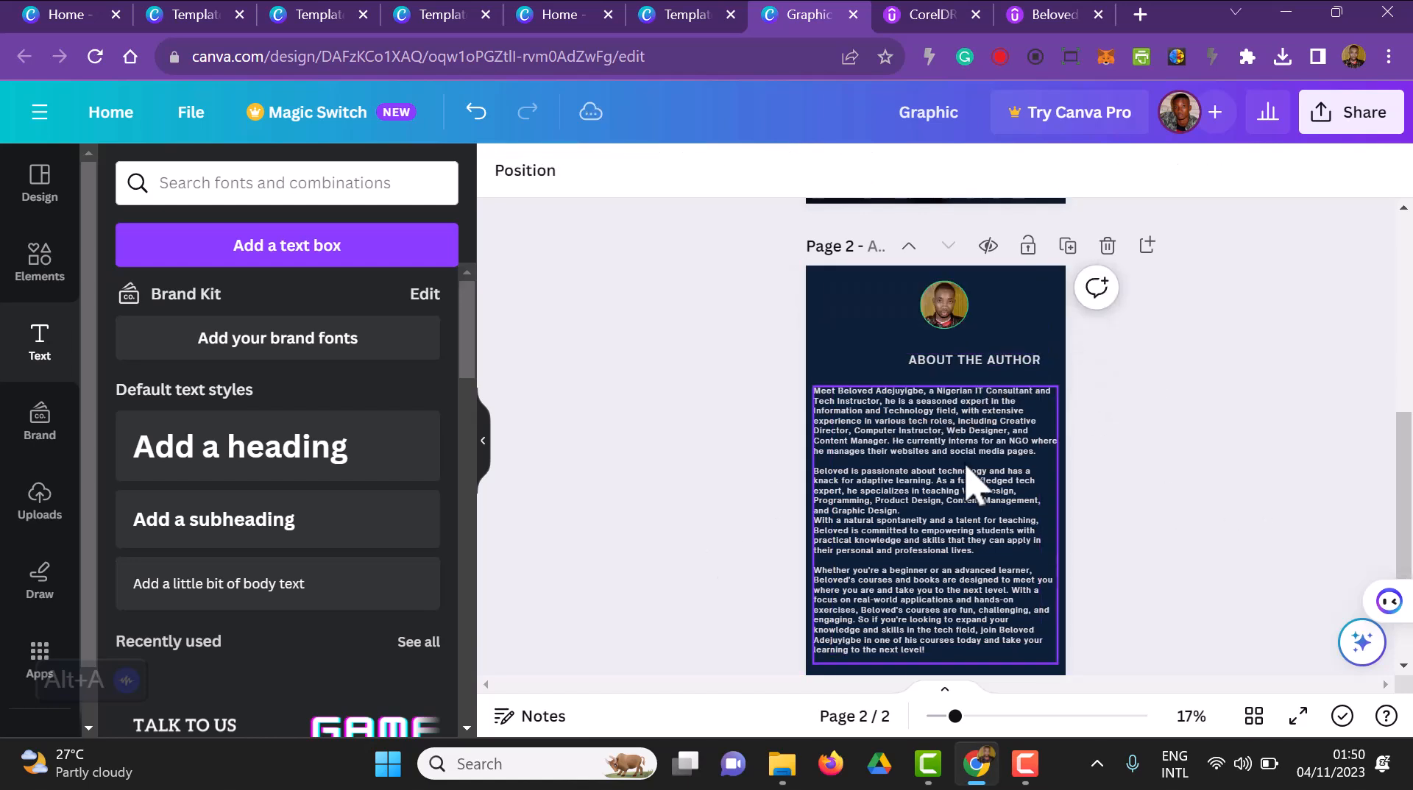
Tighten the ABOUT THE AUTHOR text box around its text and centre the heading under the portrait
left_click(951, 363)
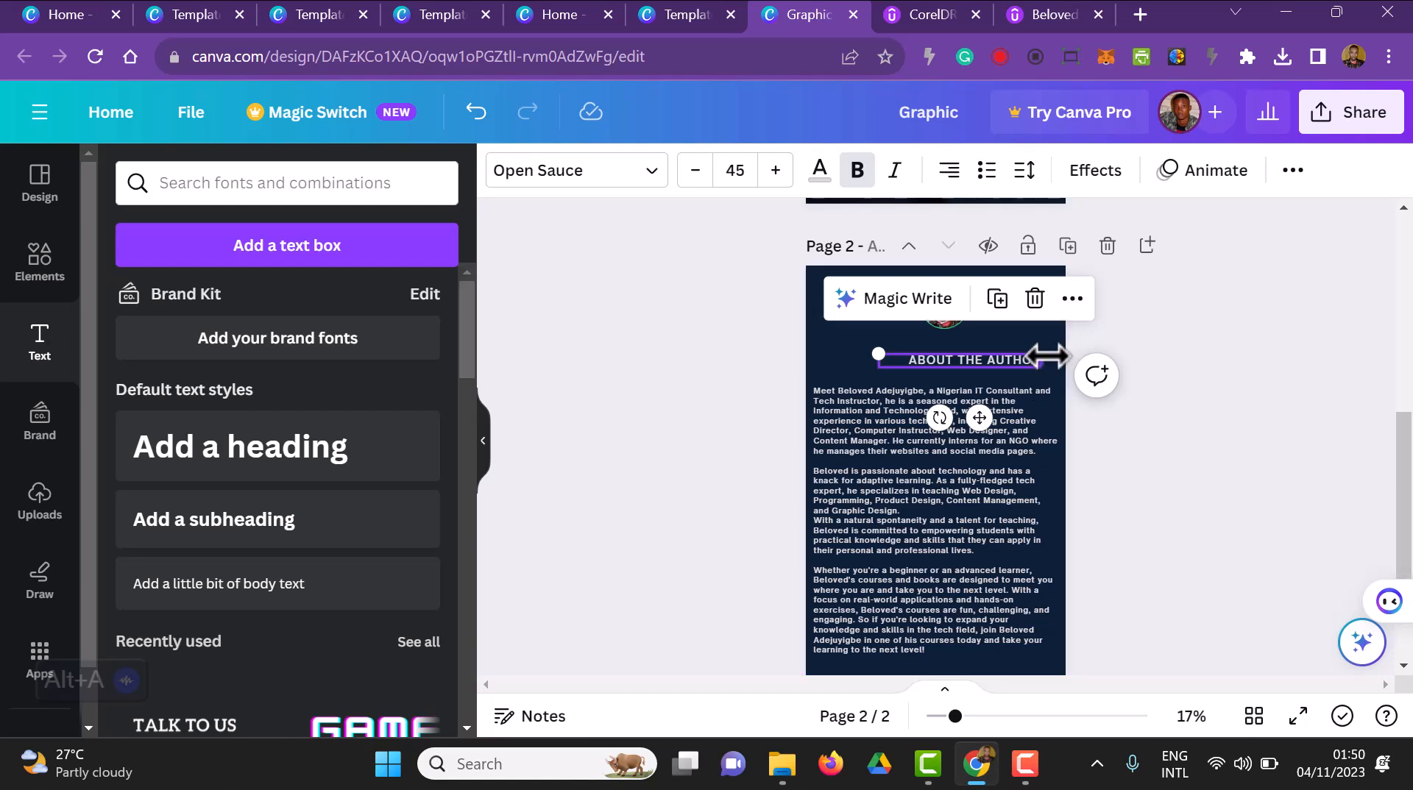
left_click_drag(1043, 360, 1050, 360)
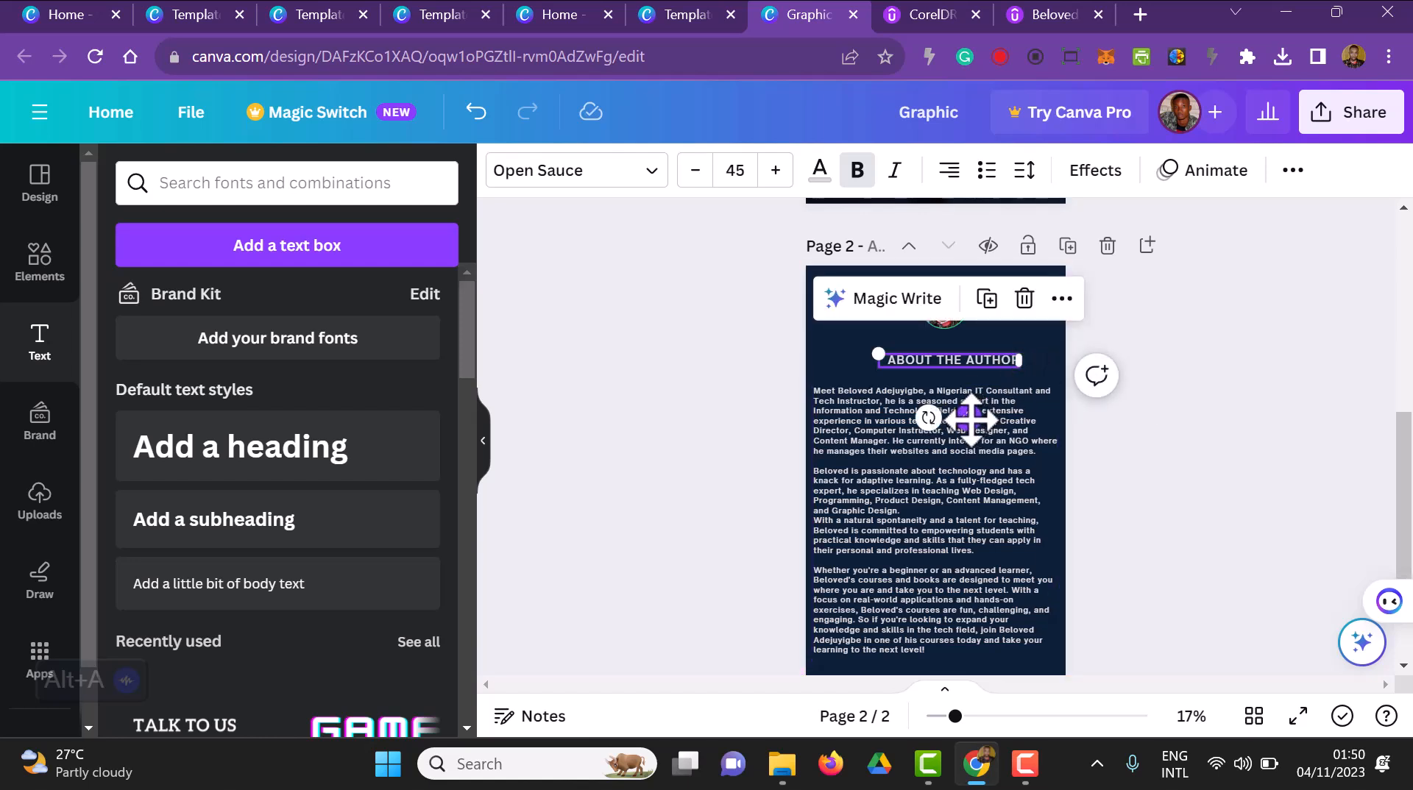
left_click_drag(979, 417, 965, 417)
Move the biography text up slightly towards the heading and review both pages of the design
left_click(970, 497)
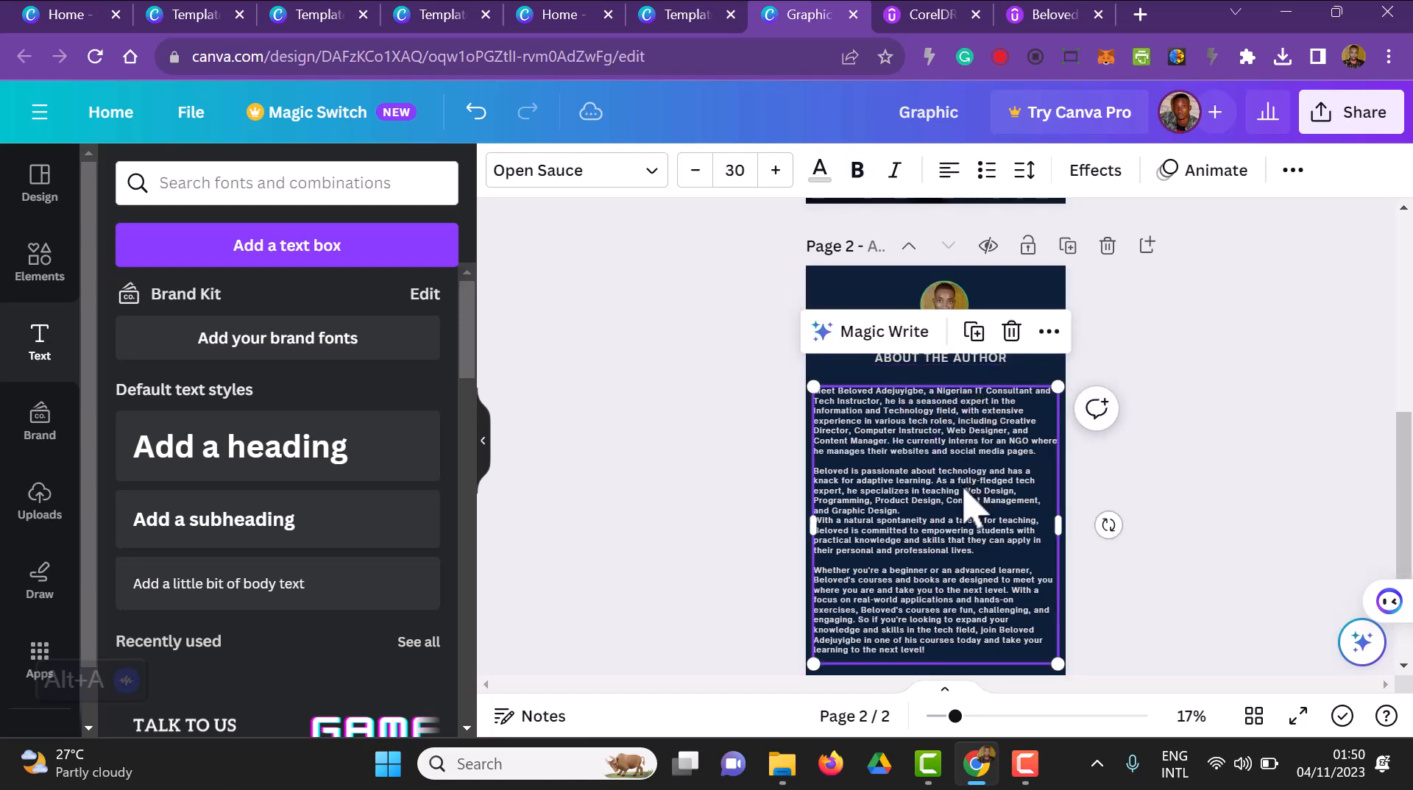
left_click_drag(965, 490, 963, 475)
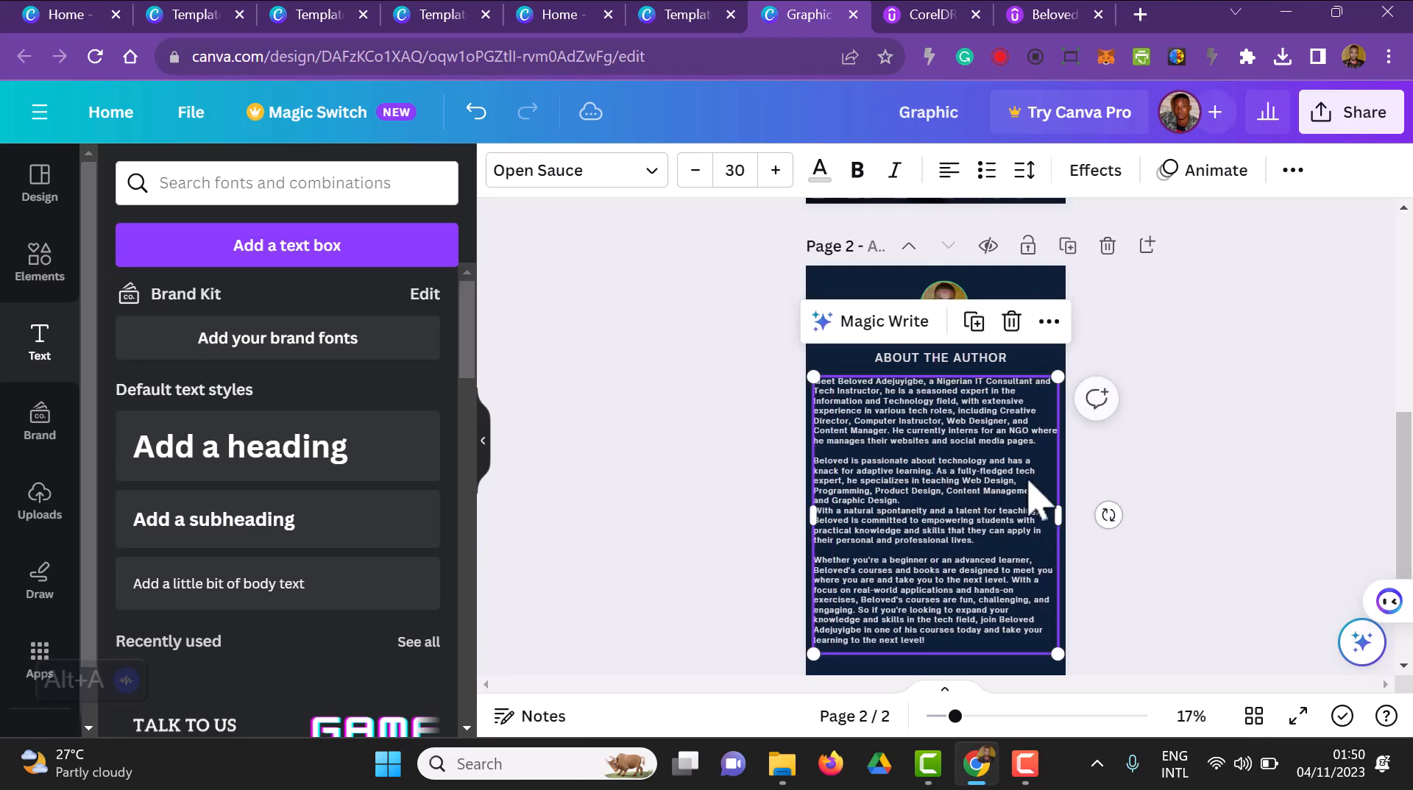
left_click(1207, 508)
scroll(1222, 527, "down", 2)
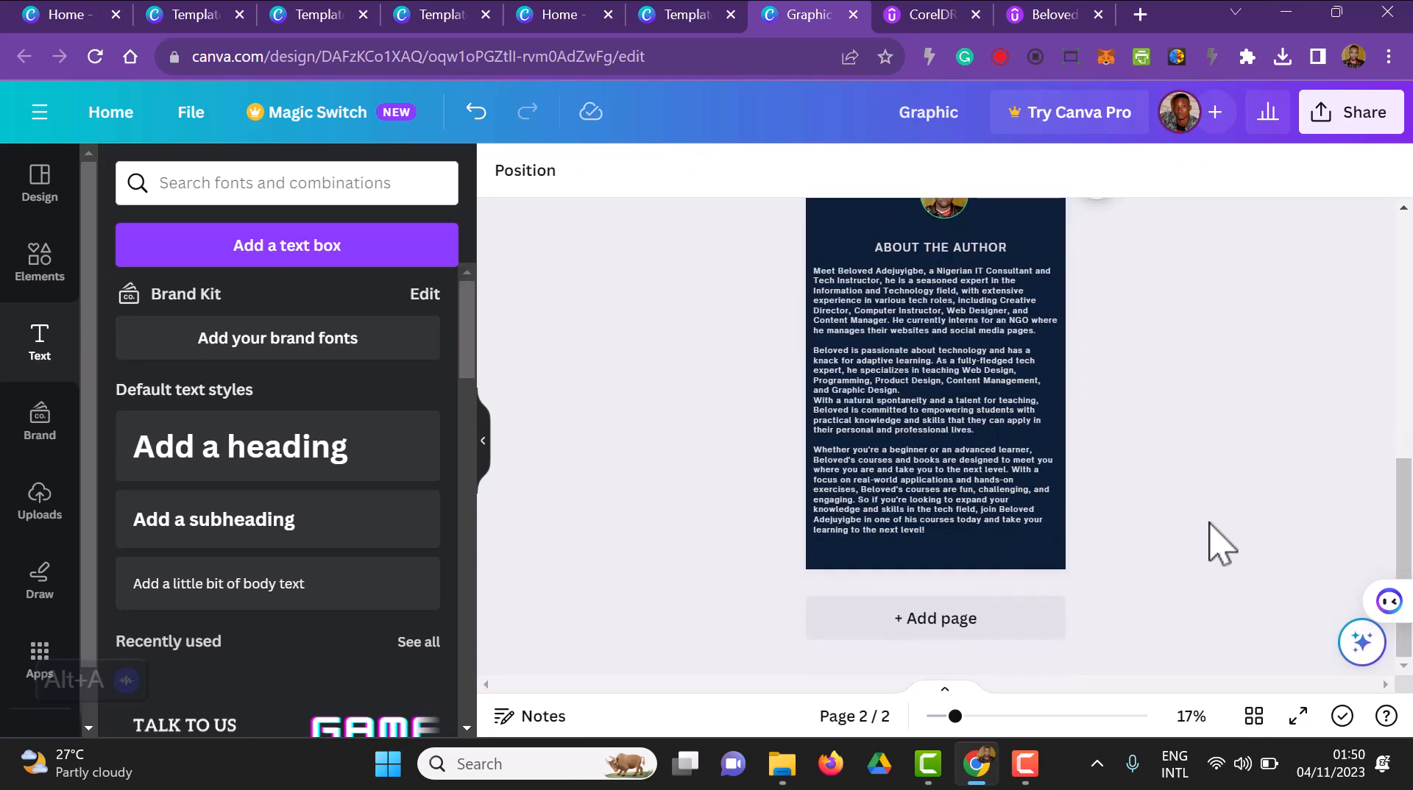
scroll(1210, 524, "up", 8)
scroll(1210, 524, "down", 3)
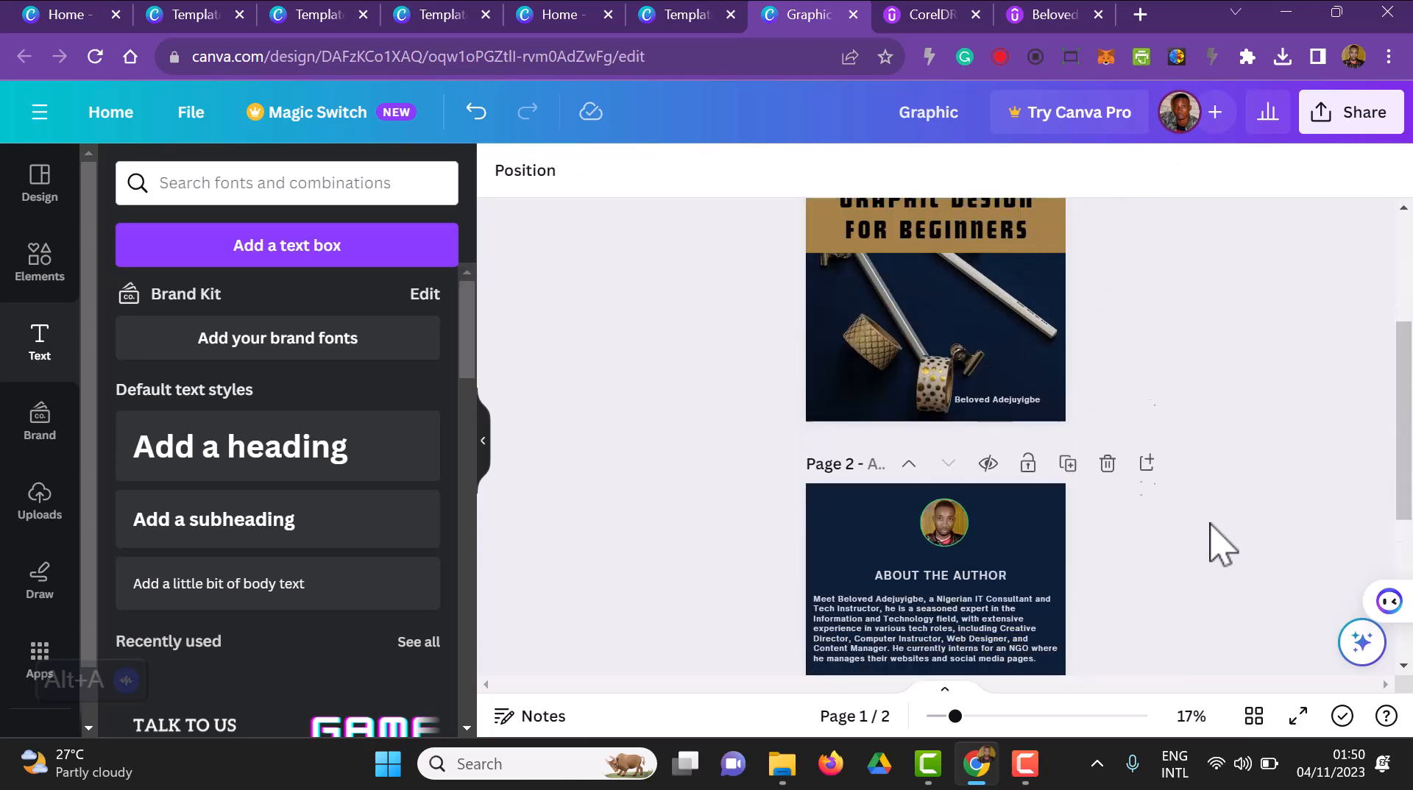
scroll(1218, 545, "down", 5)
scroll(1216, 543, "up", 8)
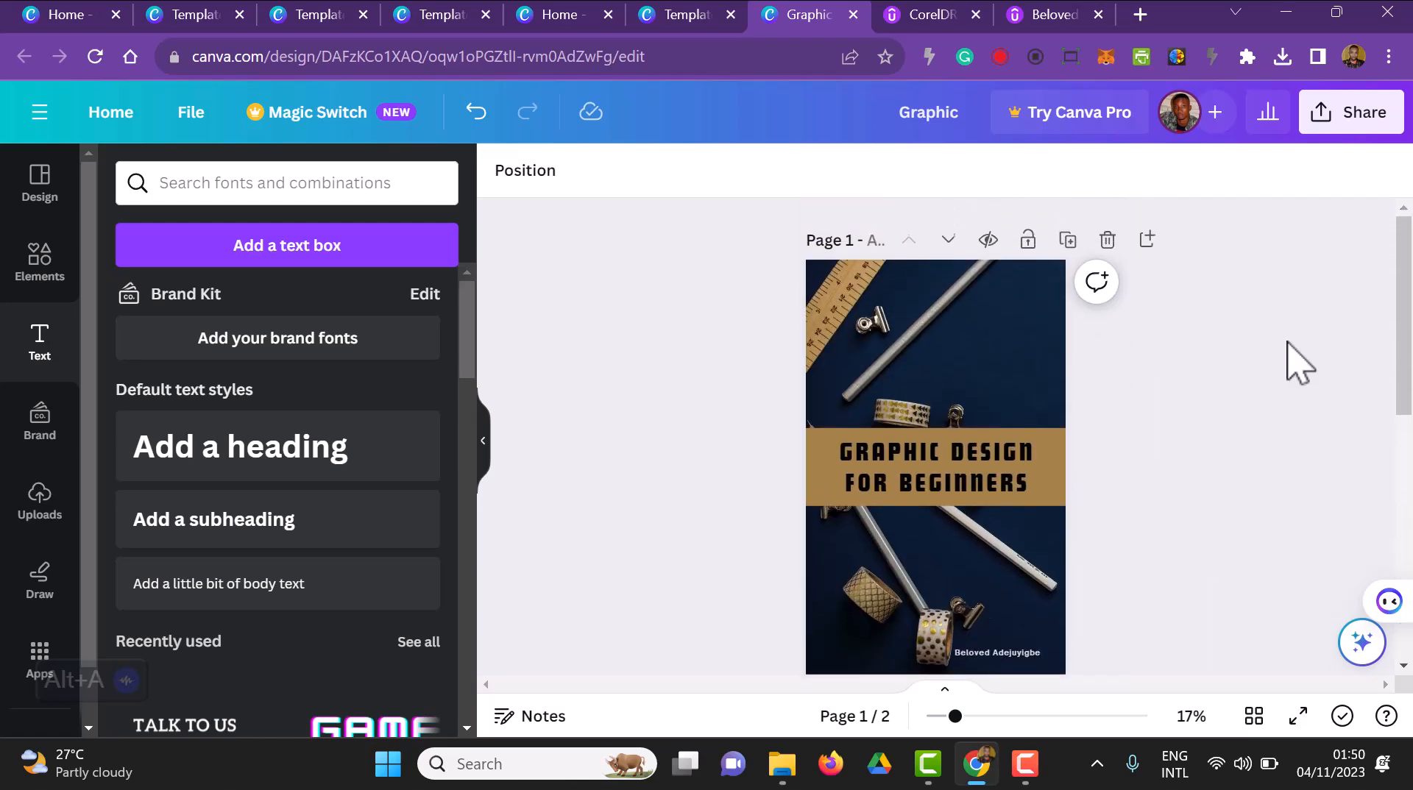
Download all pages of the design as JPG files
left_click(1363, 116)
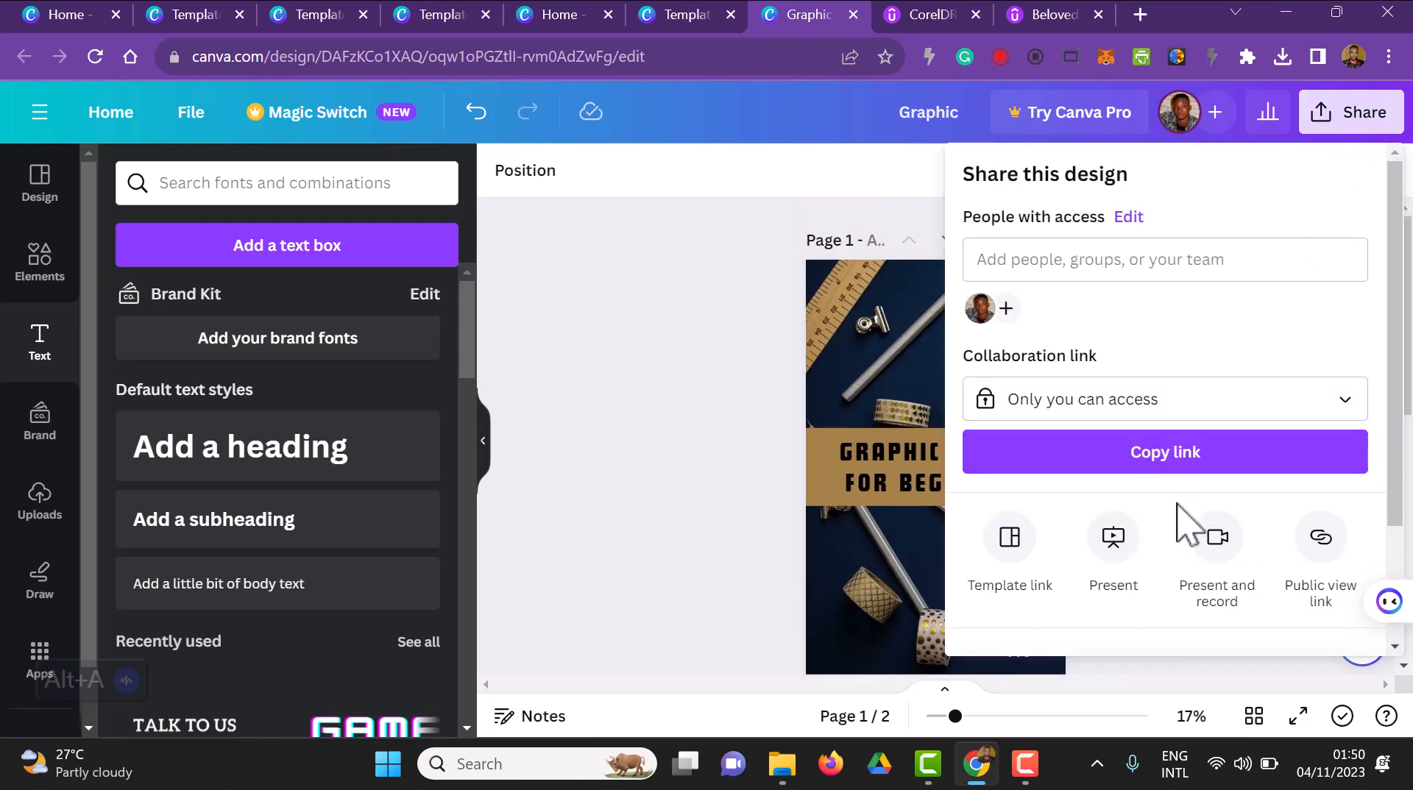
scroll(1314, 500, "down", 3)
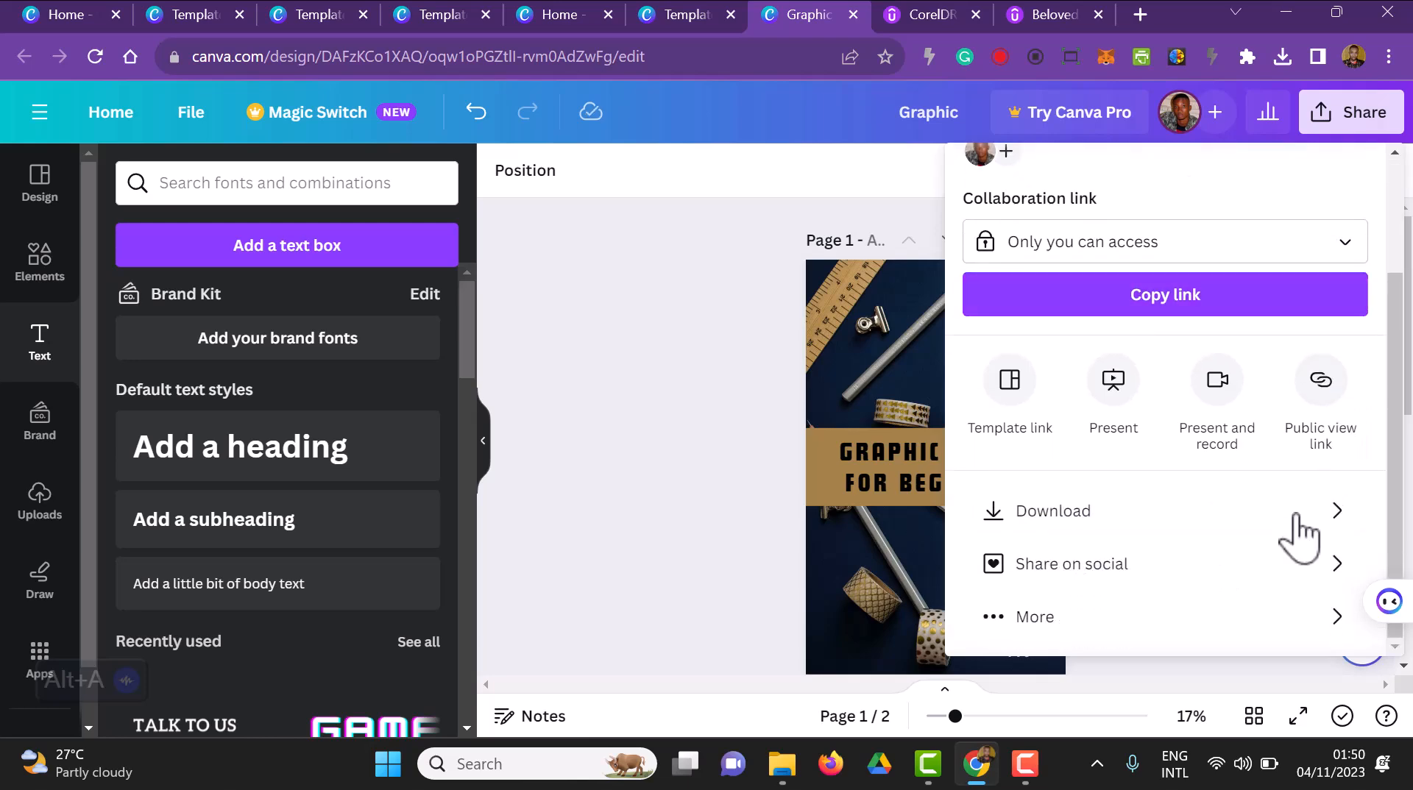
left_click(1304, 524)
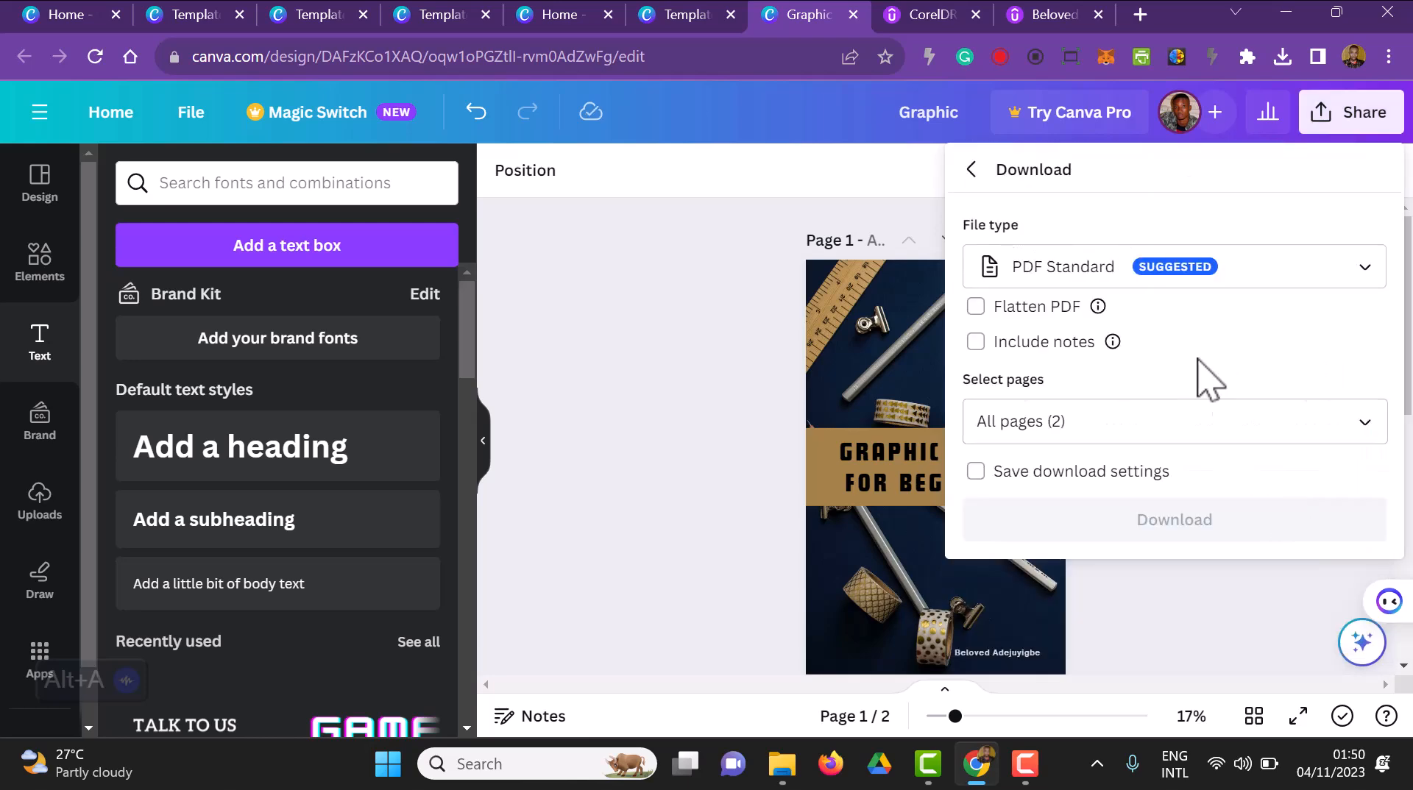
left_click(1178, 280)
left_click(1060, 359)
left_click(1137, 605)
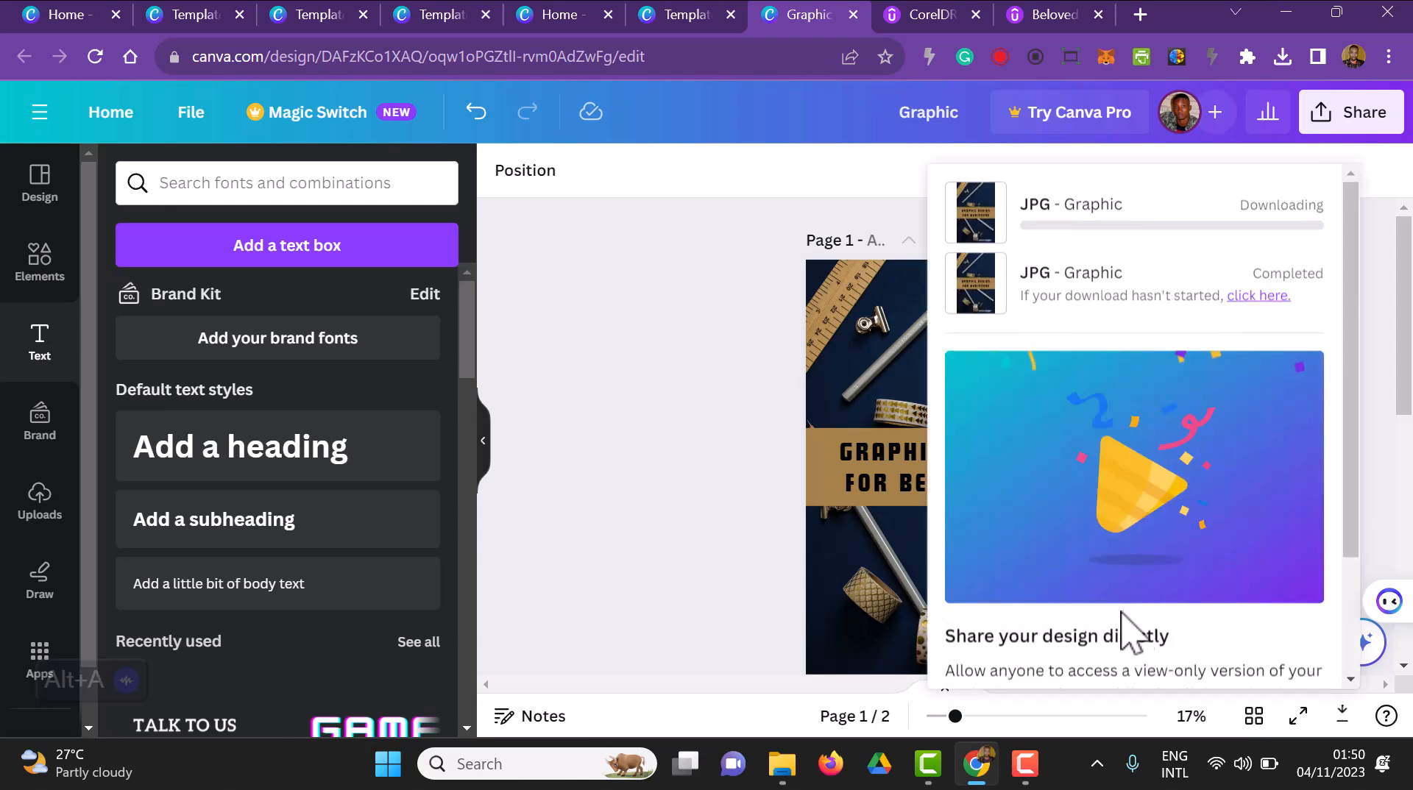
Switch to the Downloads folder in File Explorer and extract the zipped Graphic folder
left_click(795, 771)
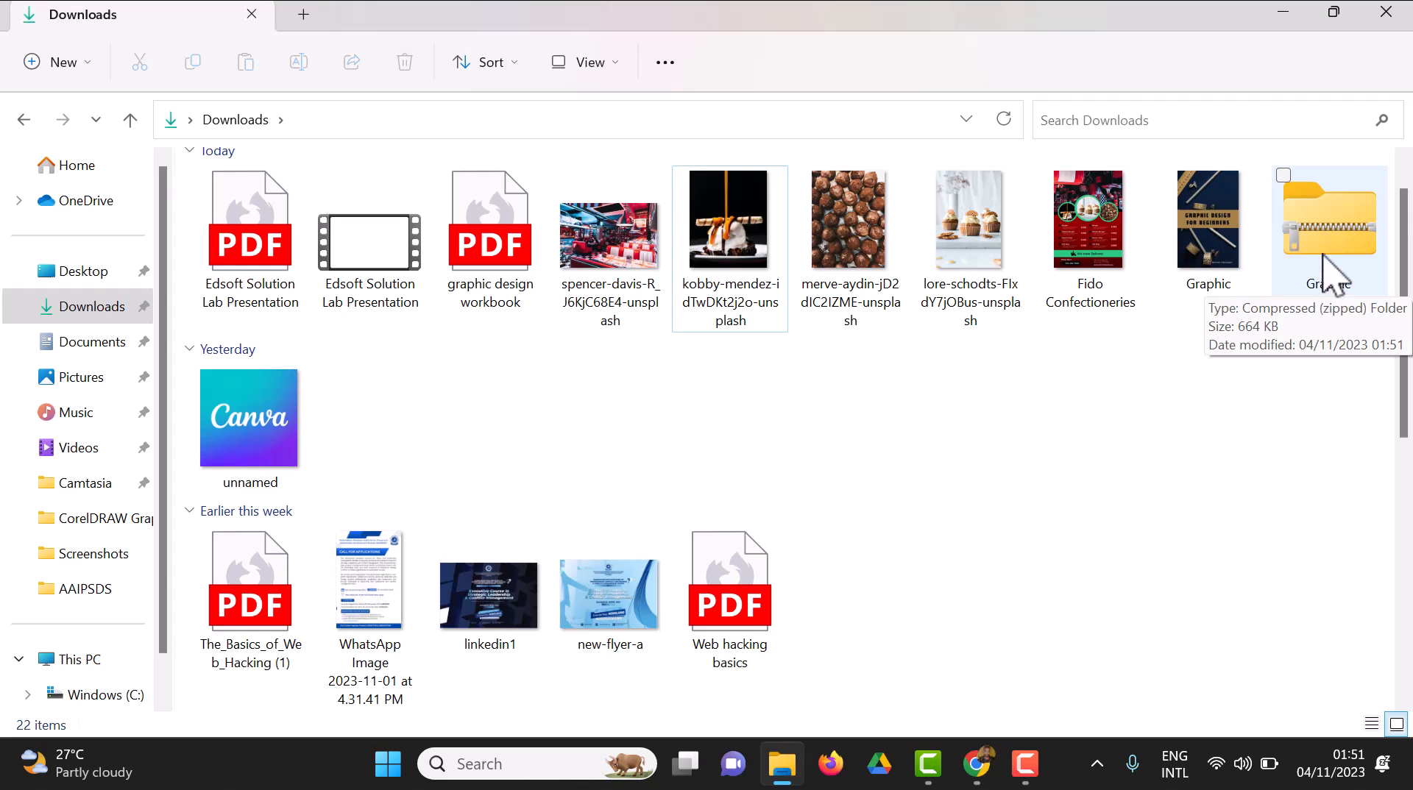
left_click(1329, 279)
right_click(1329, 278)
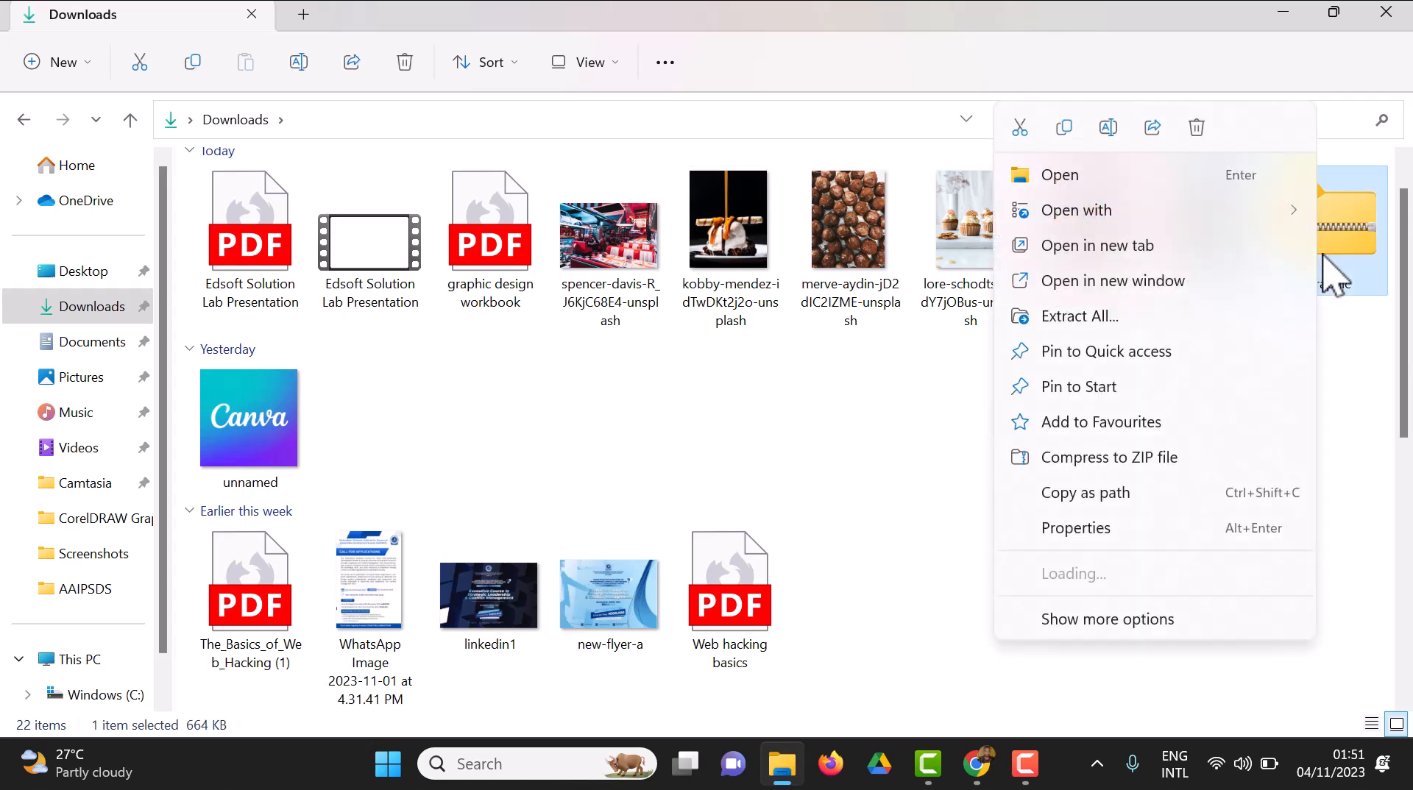
left_click(1089, 318)
left_click(912, 611)
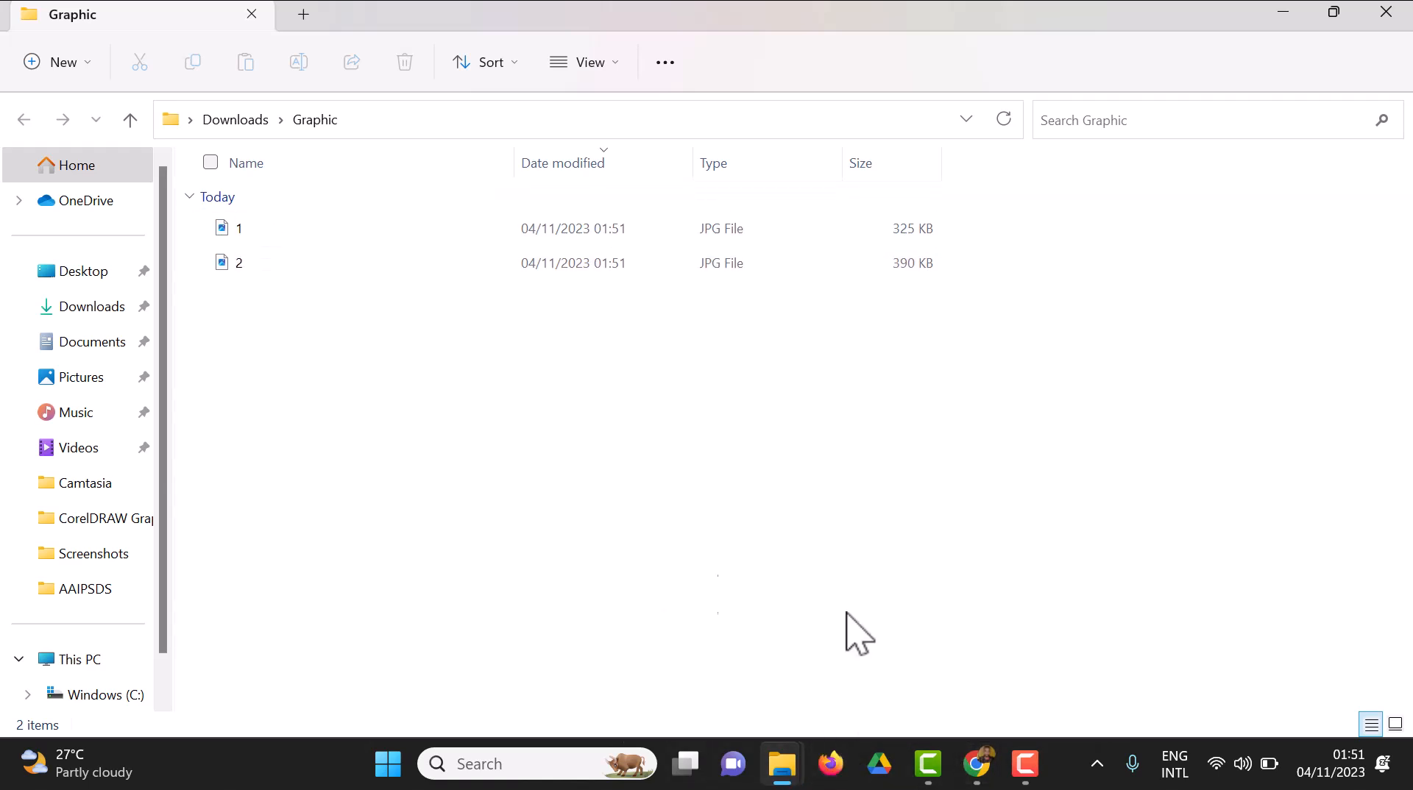
Switch back to the Canva design and enter new page titles for page 1 and page 2
left_click(983, 762)
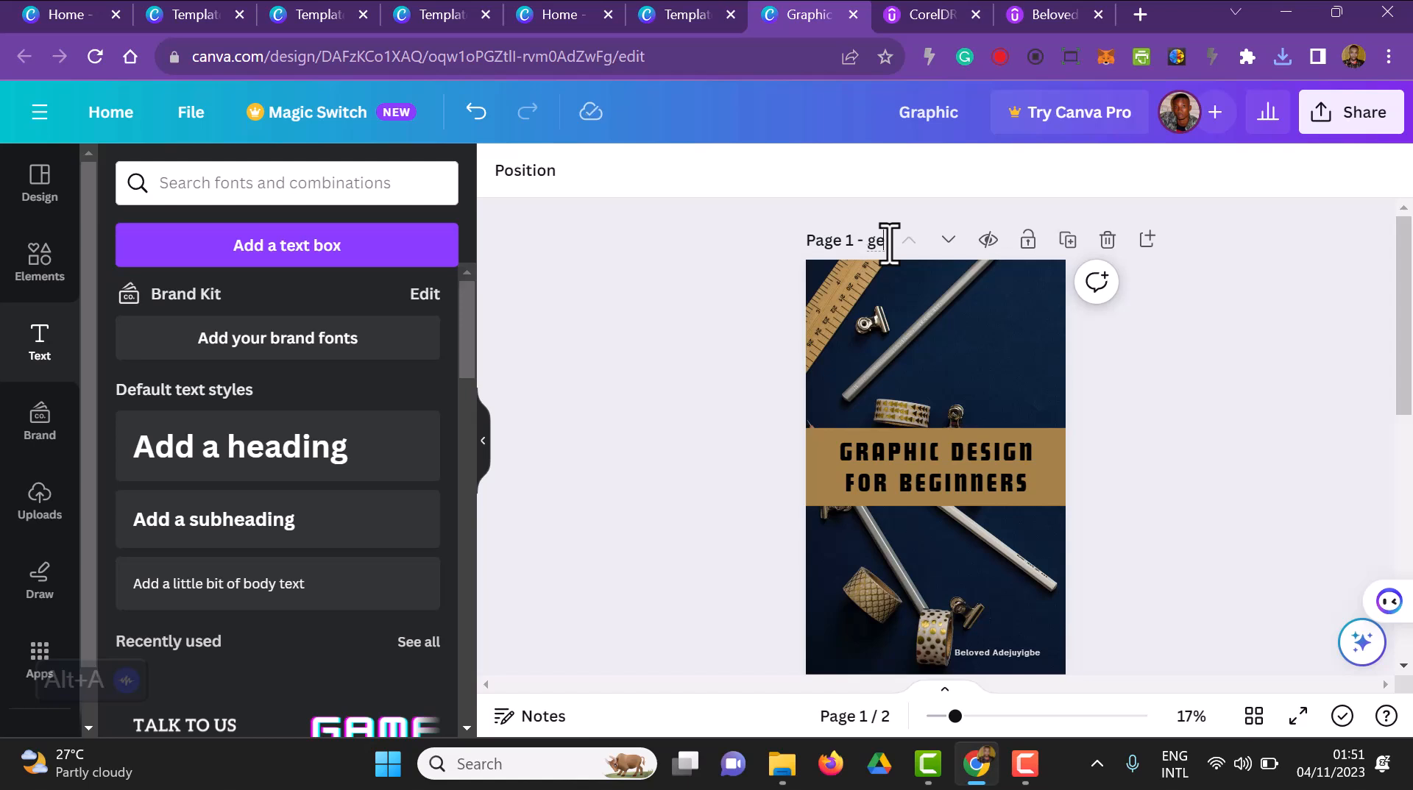
scroll(957, 332, "down", 3)
left_click(888, 498)
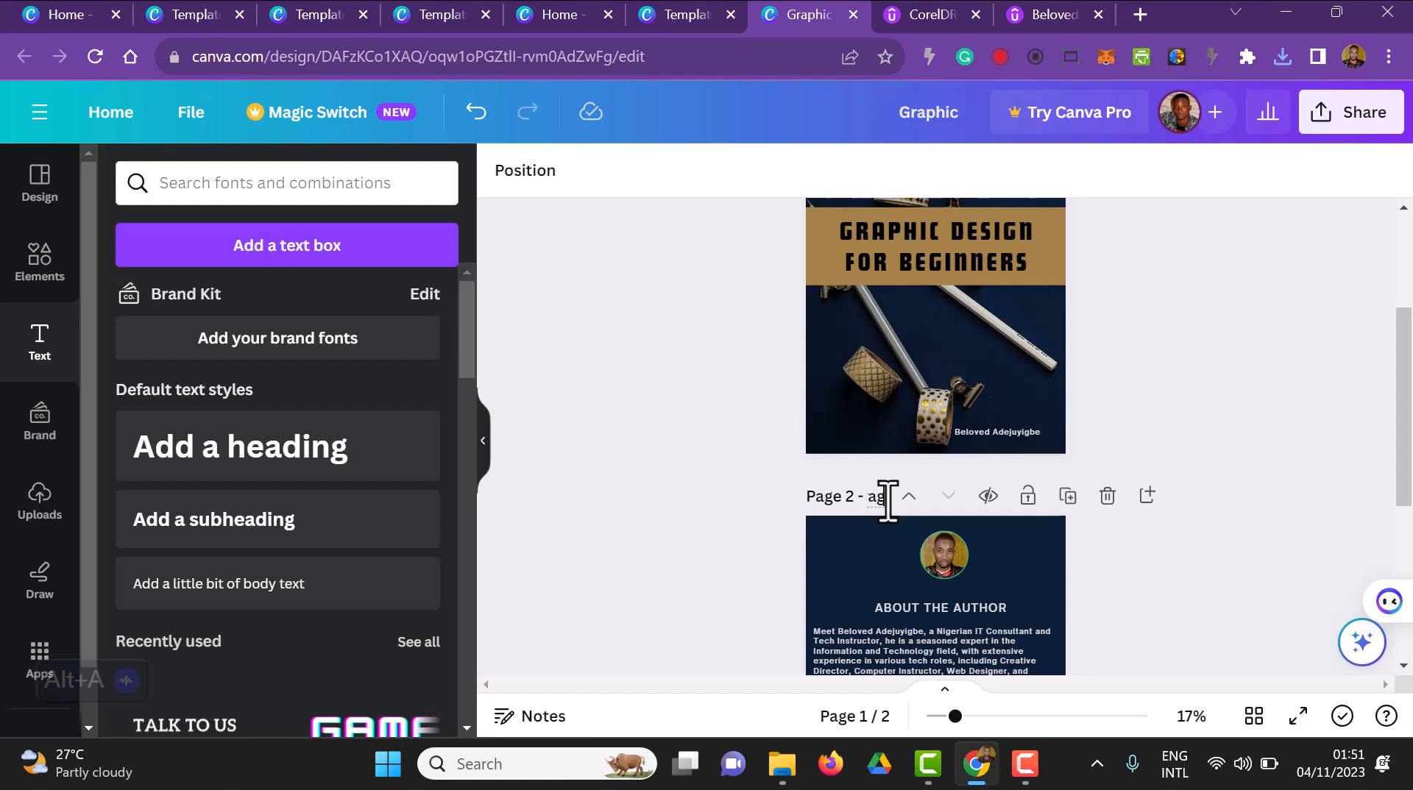
Rename the design as Book Cover
left_click(981, 112)
key("BackSpace")
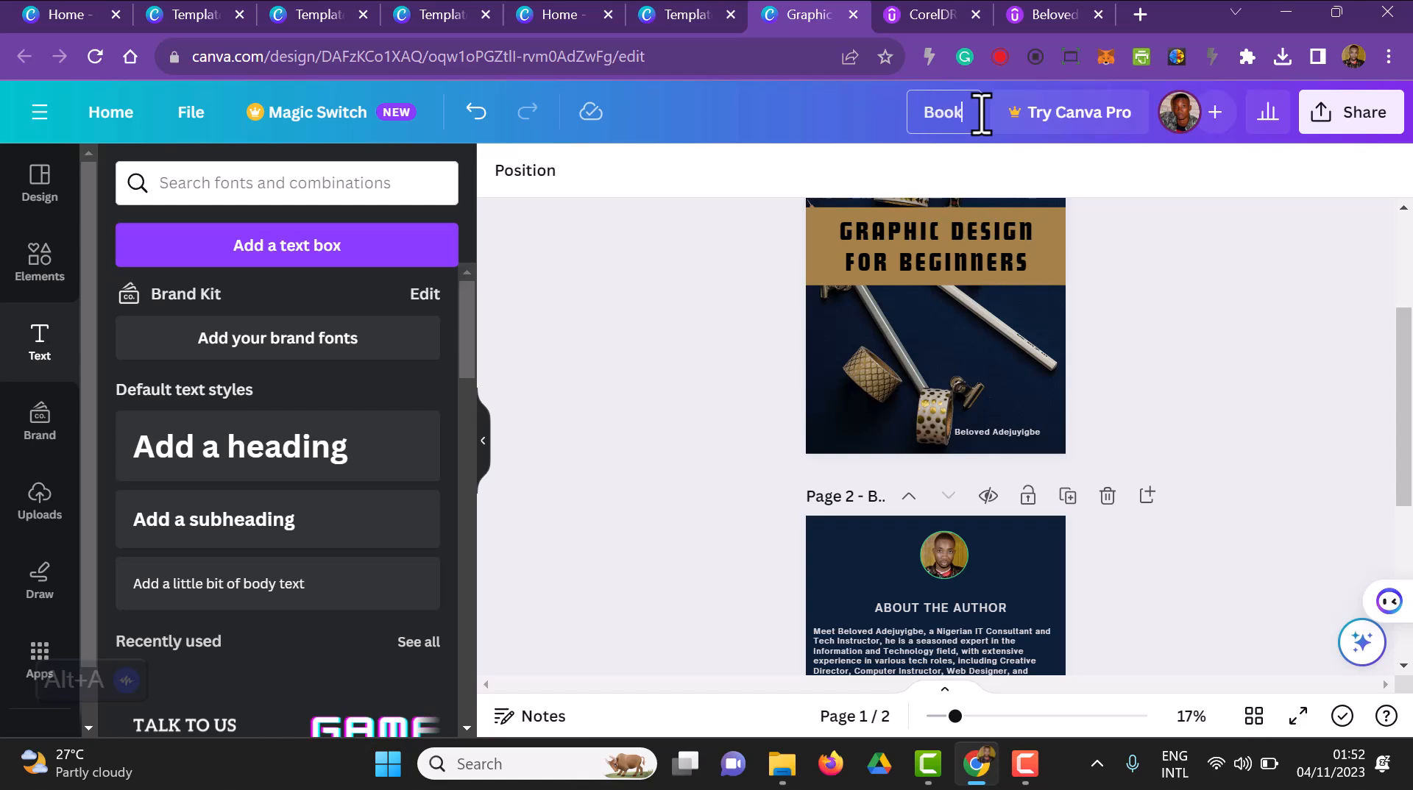
type("Book Cover")
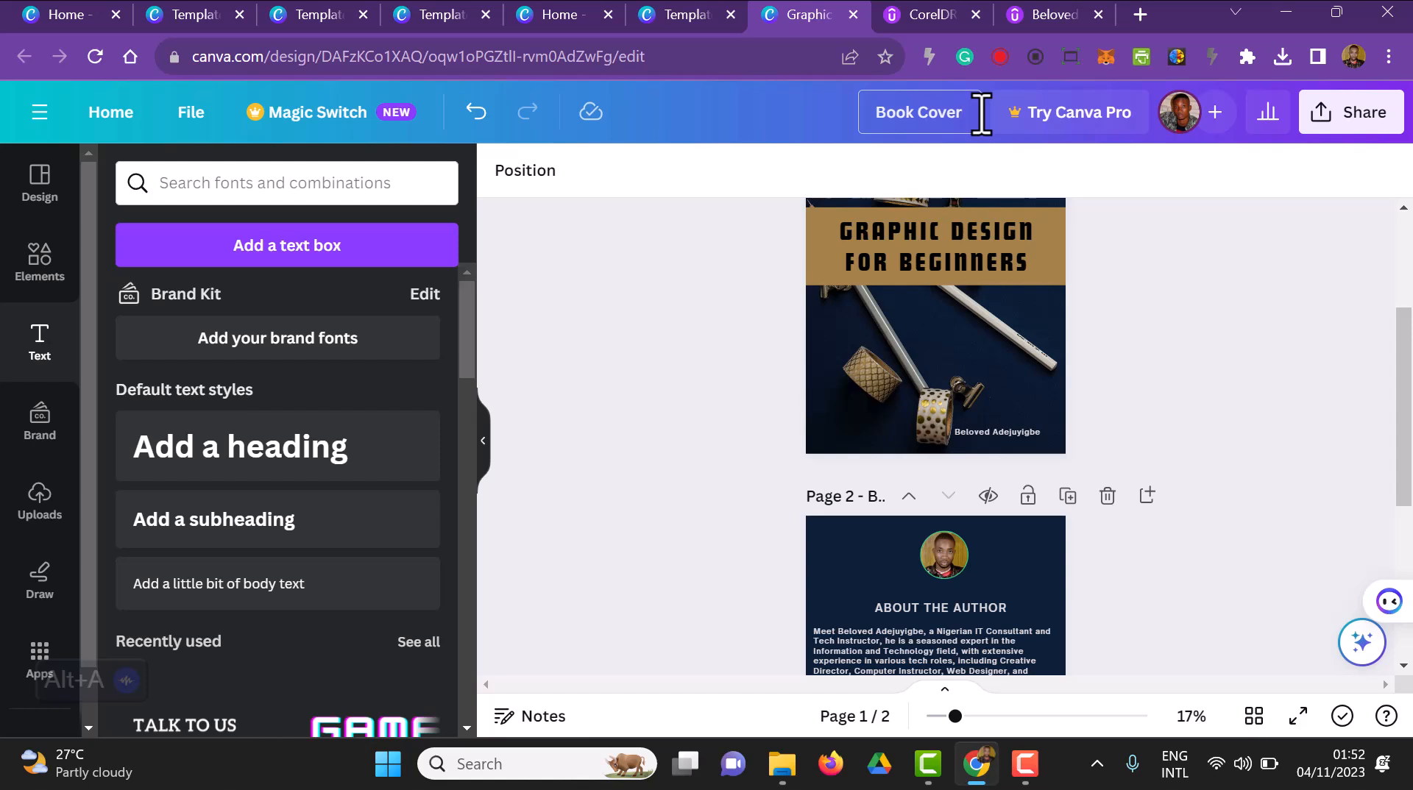
left_click(1185, 302)
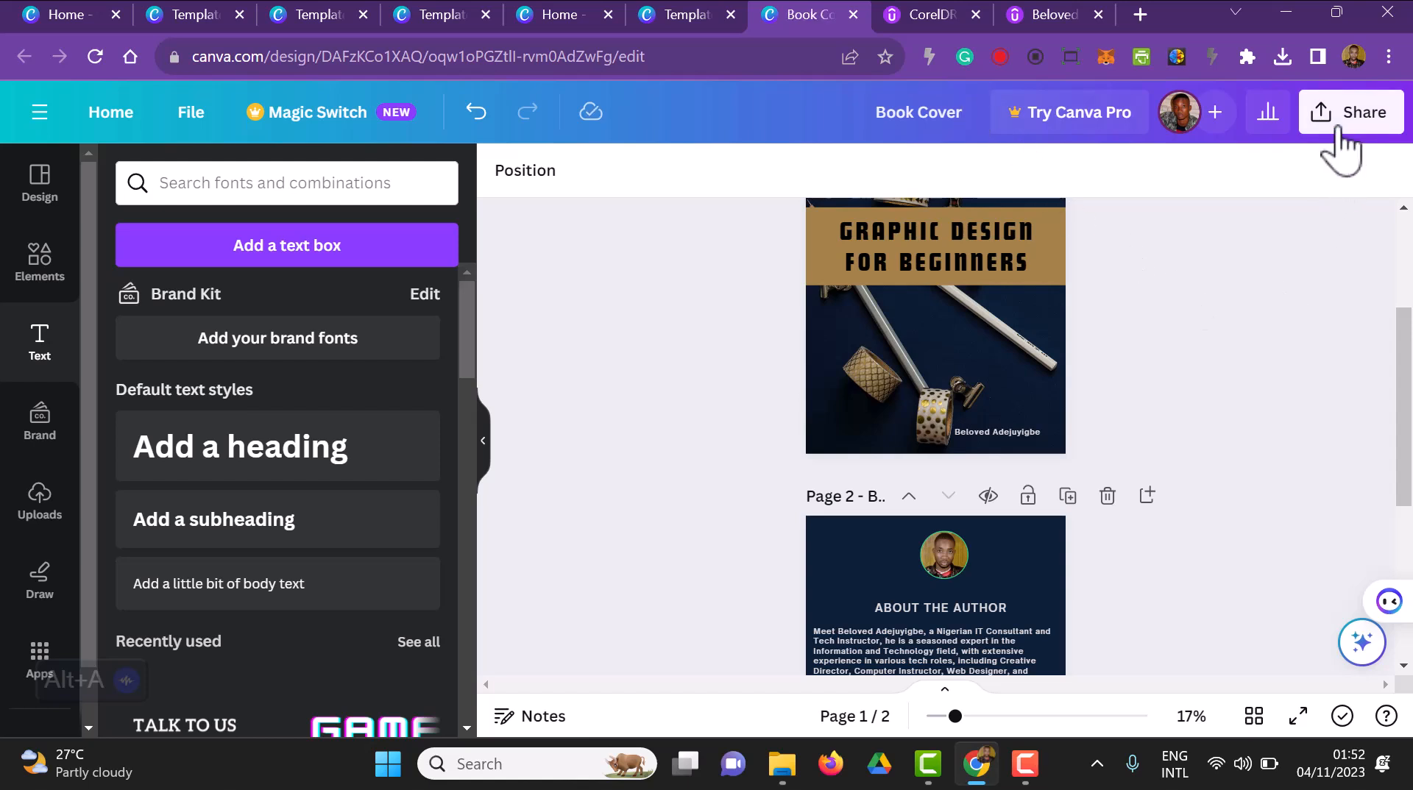
Download both pages of the renamed Book Cover design as JPG files
left_click(1338, 133)
scroll(1250, 515, "down", 3)
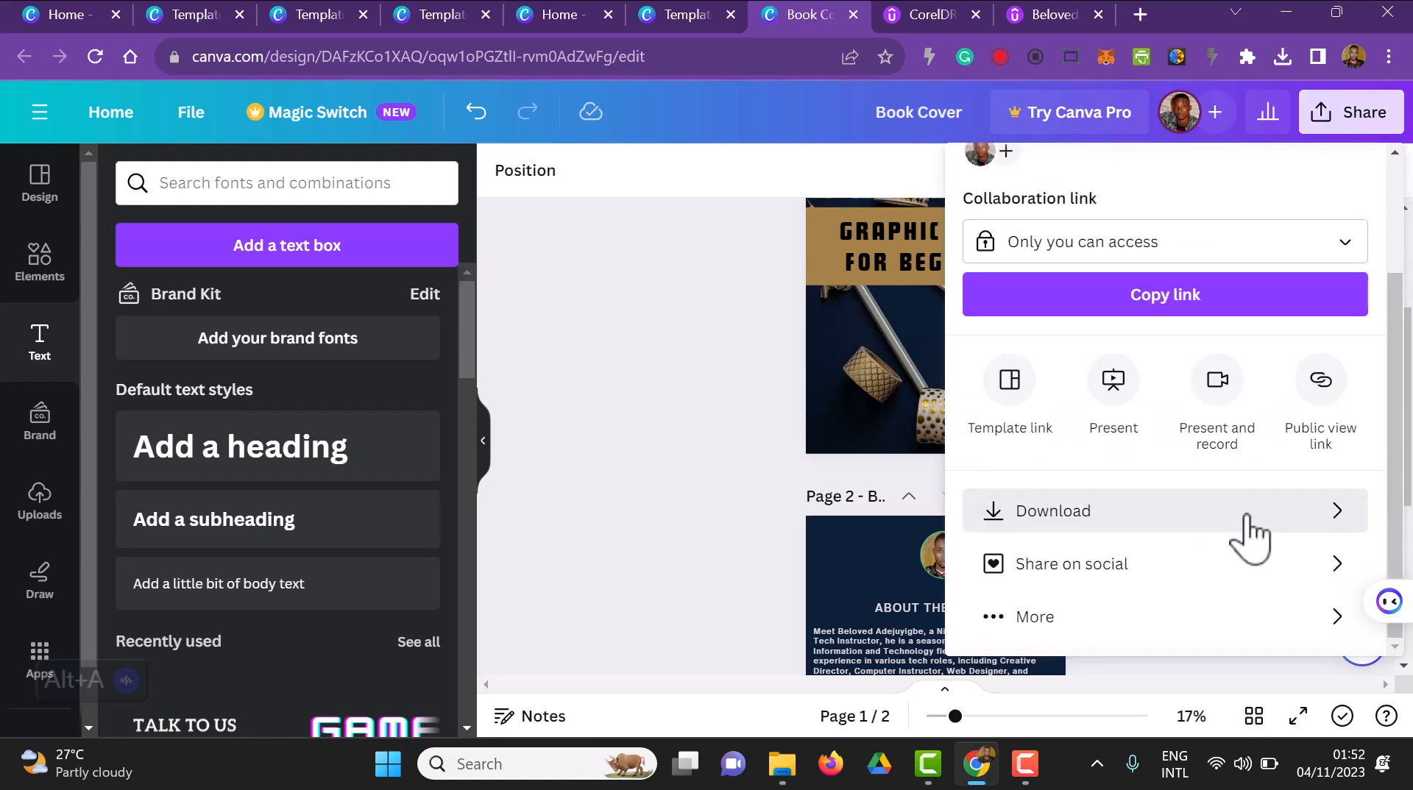
left_click(1250, 524)
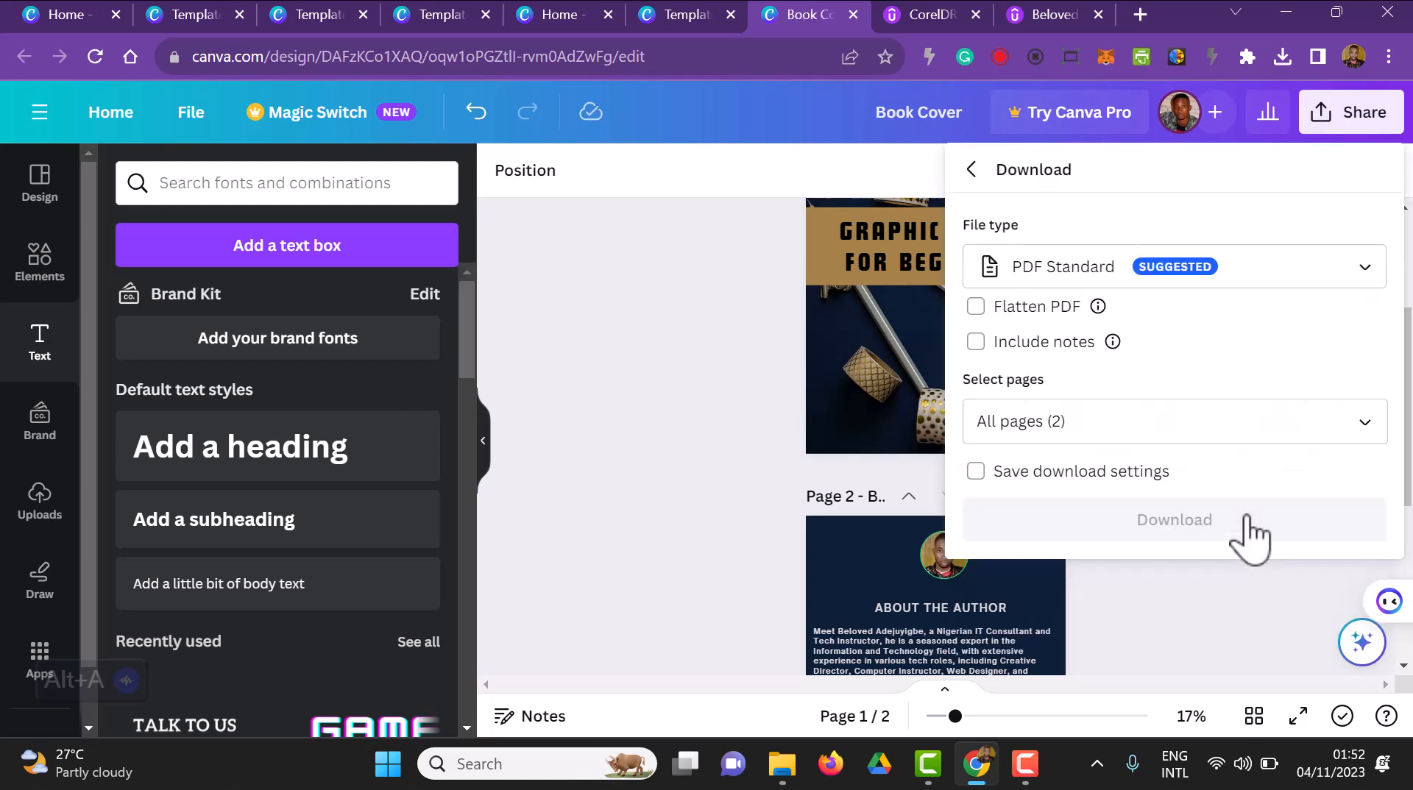
left_click(1196, 295)
left_click(1150, 342)
left_click(1208, 627)
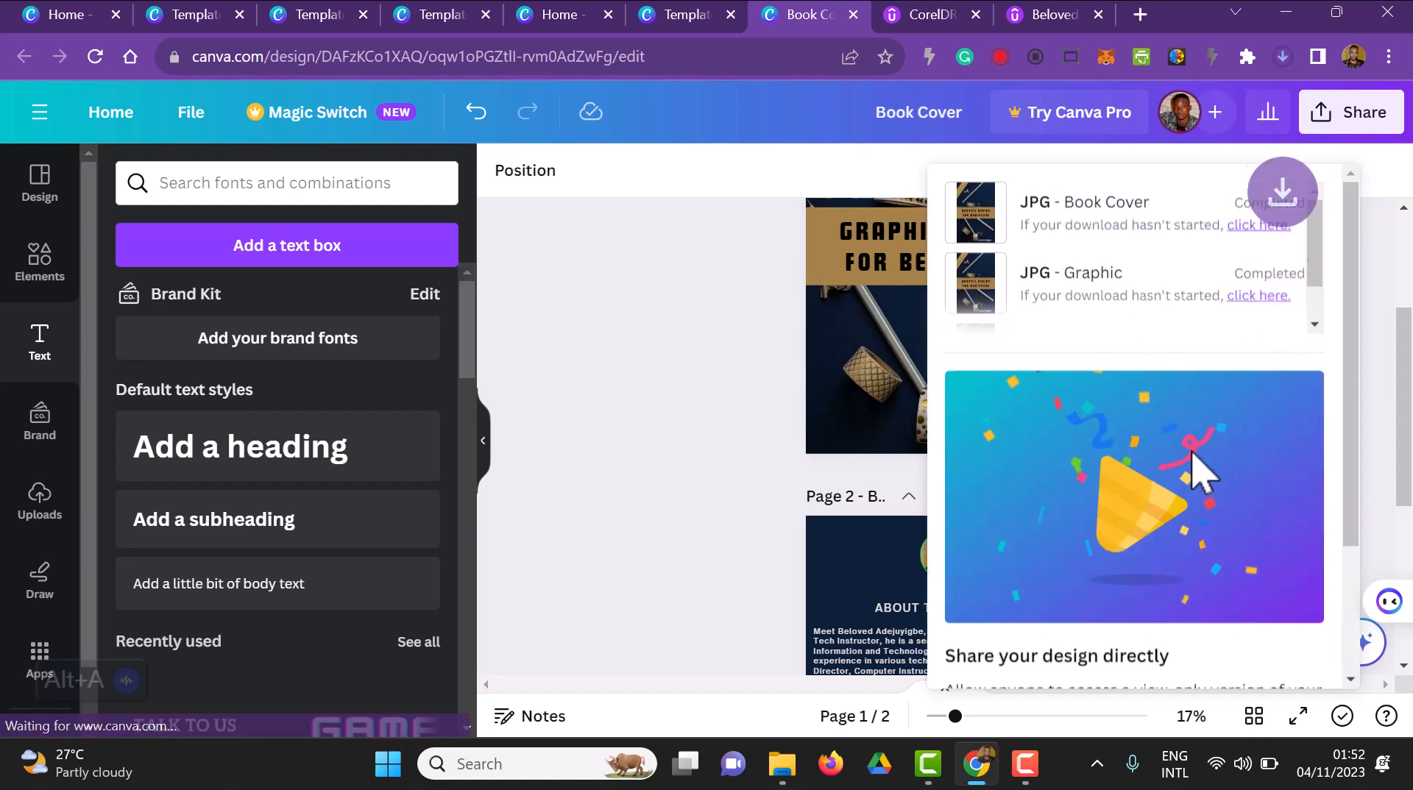
Switch to the Downloads folder in File Explorer and extract the zipped Book Cover folder
mouse_move(786, 767)
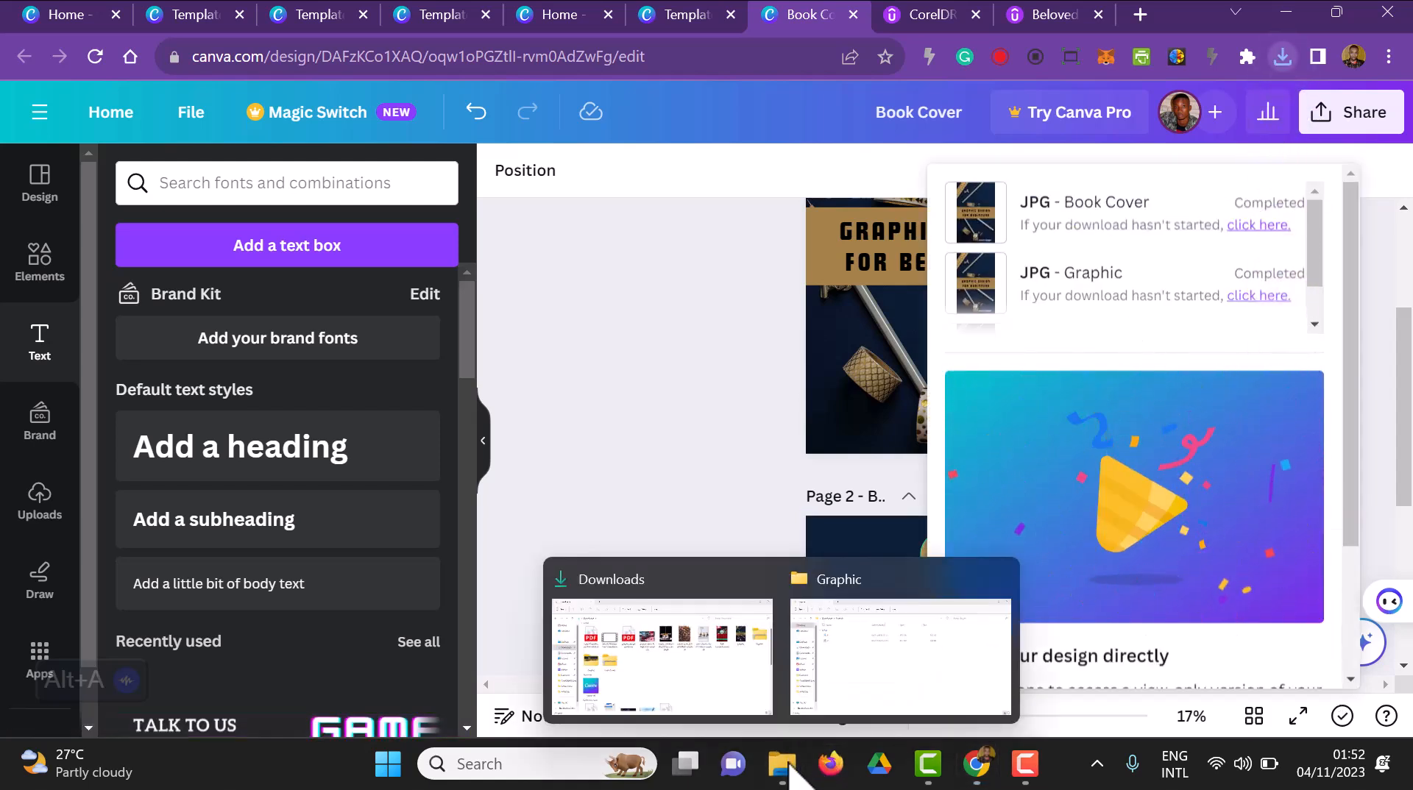
left_click(699, 696)
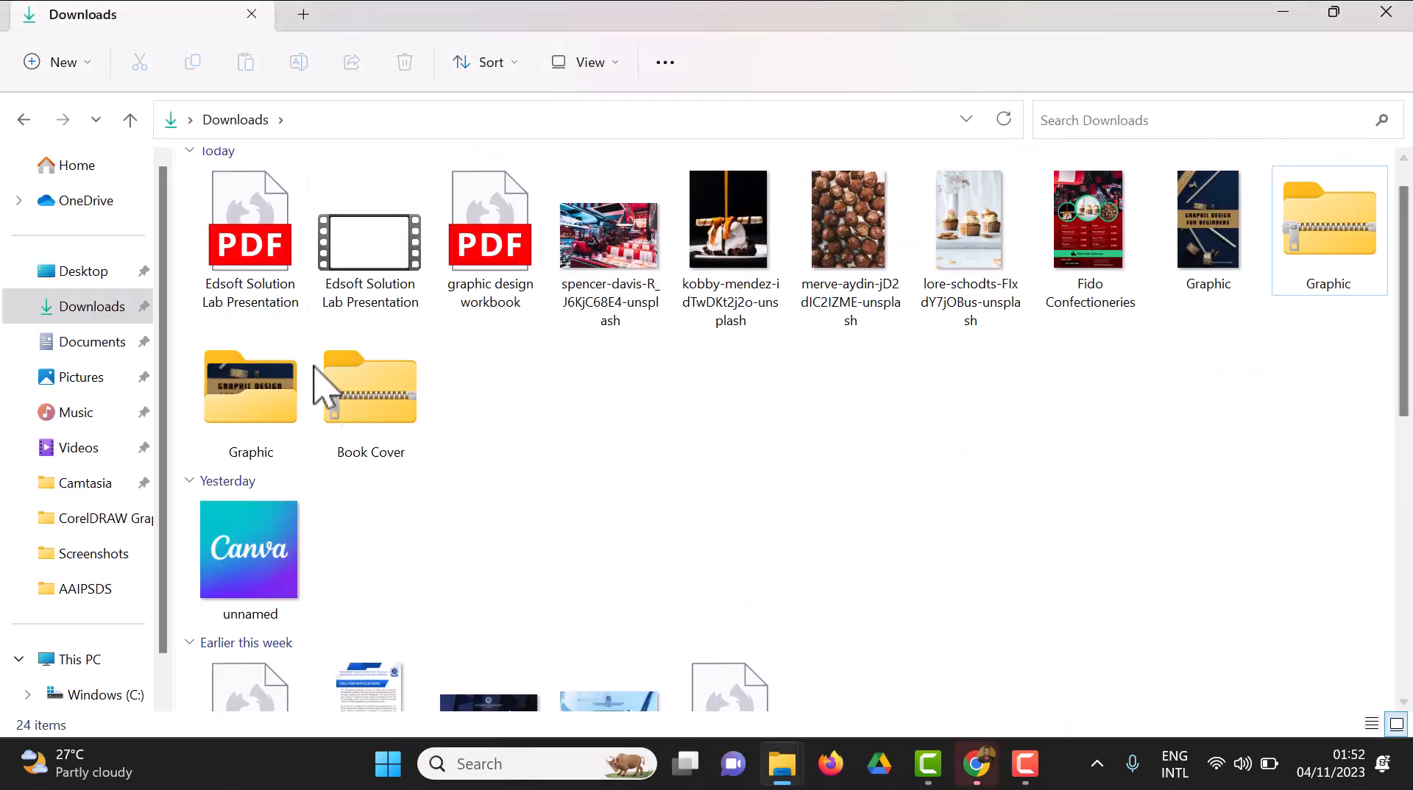
left_click(390, 417)
right_click(390, 418)
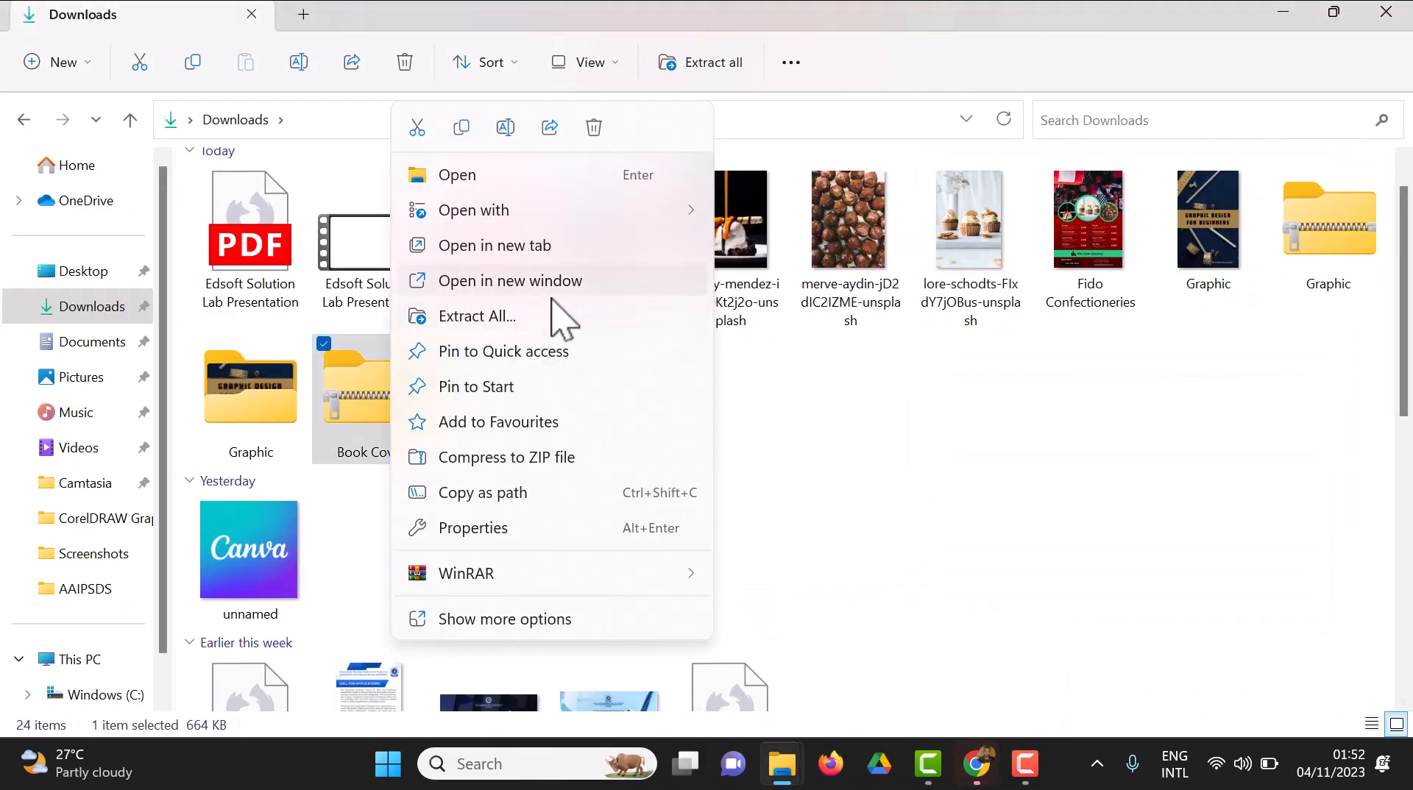
left_click(542, 316)
left_click(915, 611)
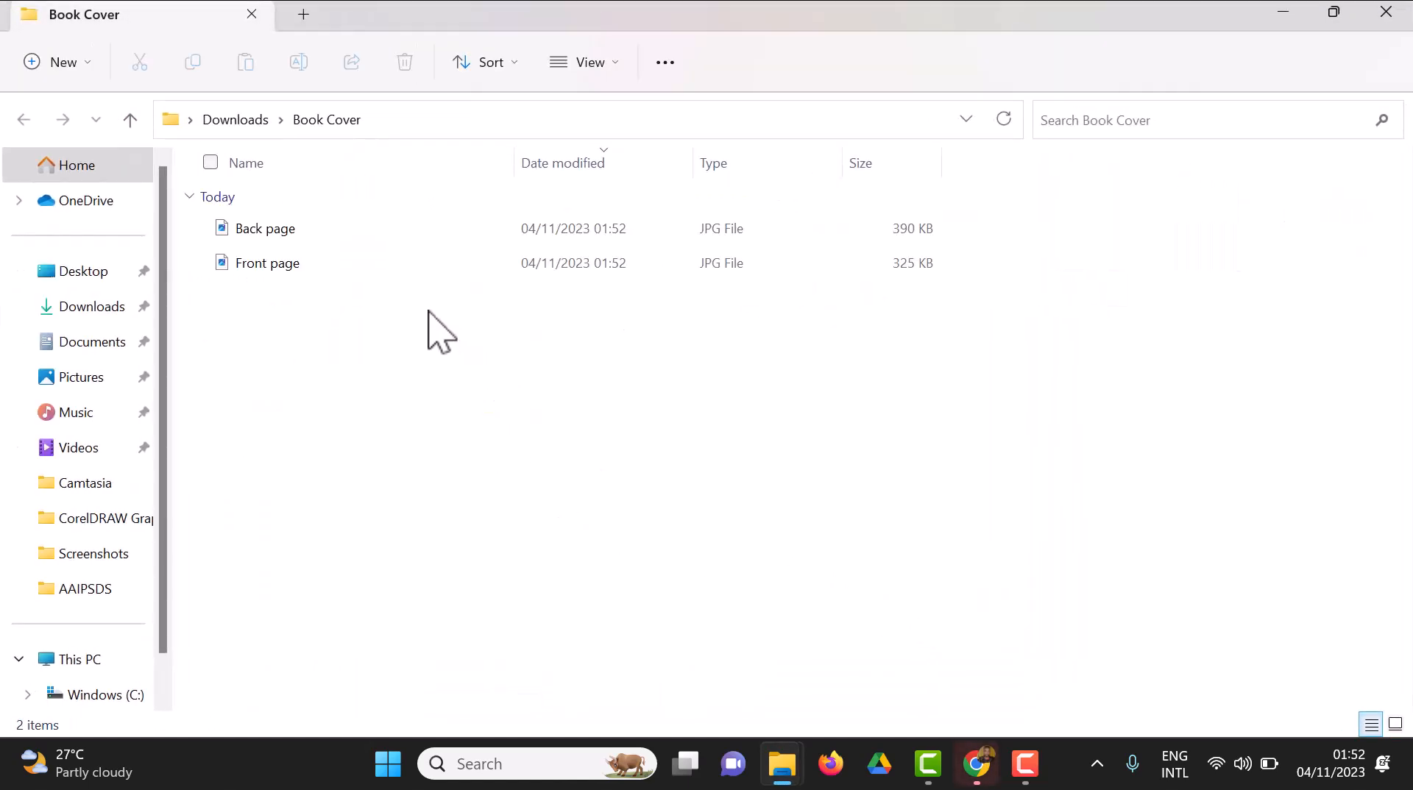
Open the extracted Front page image, close it, and open the Back page image to check both exported pages
double_click(308, 264)
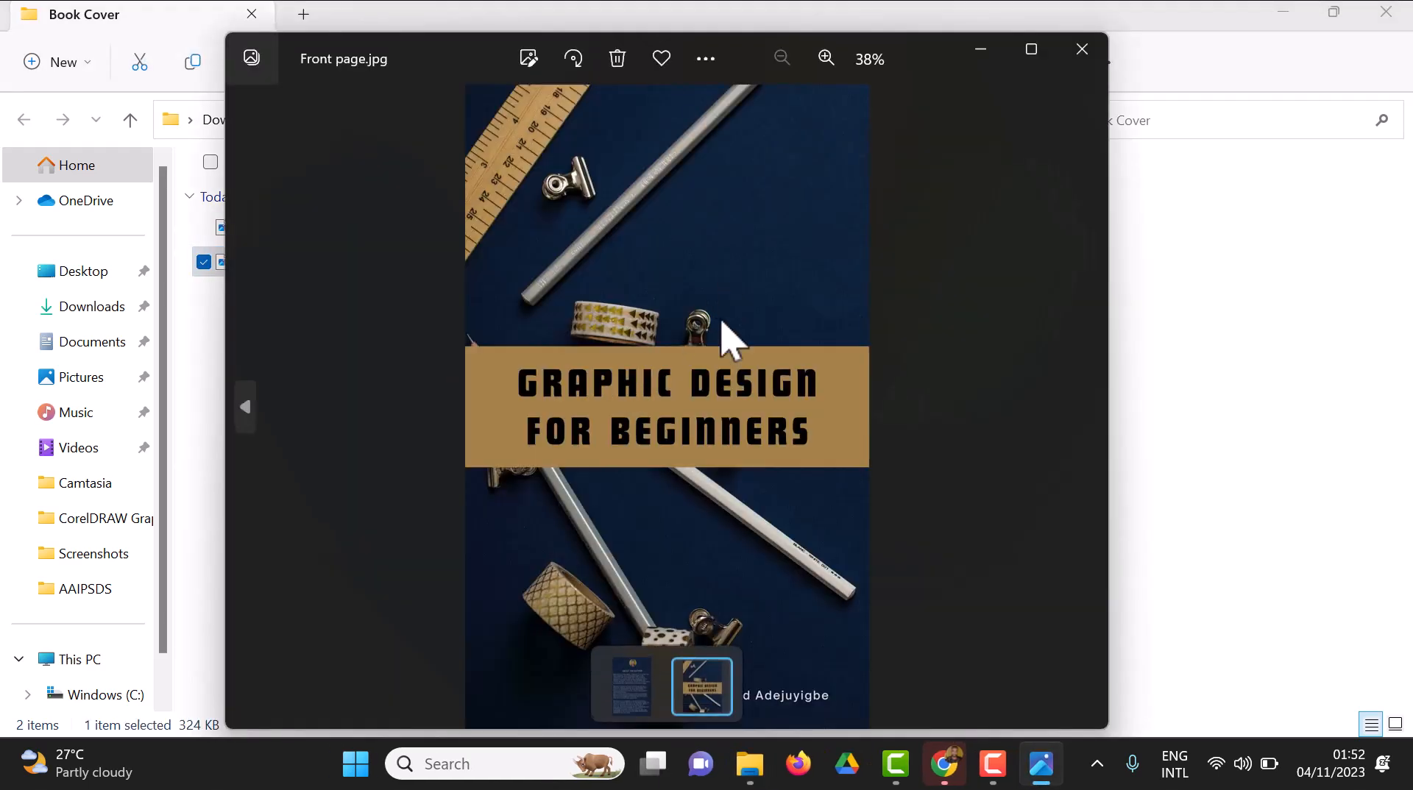
left_click(1088, 64)
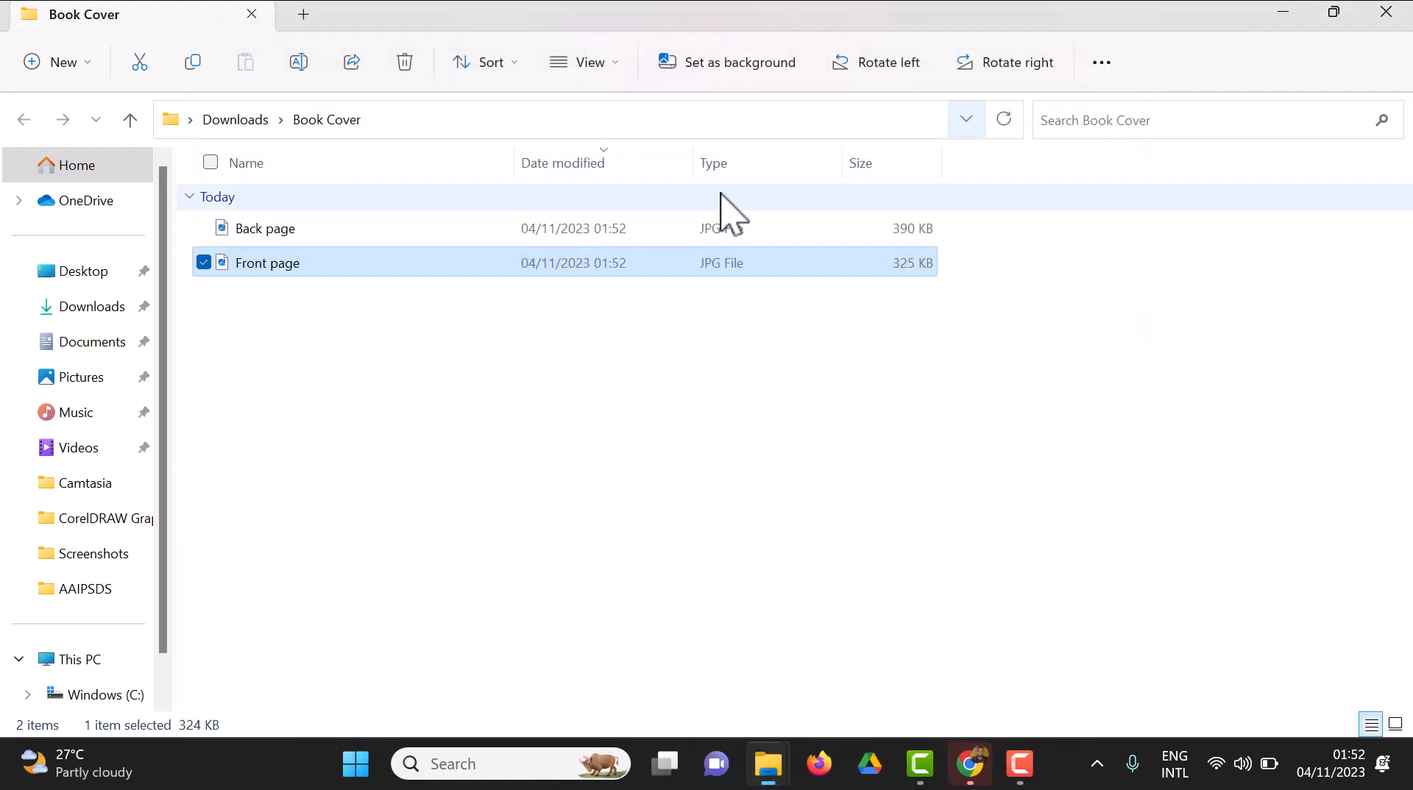
double_click(520, 235)
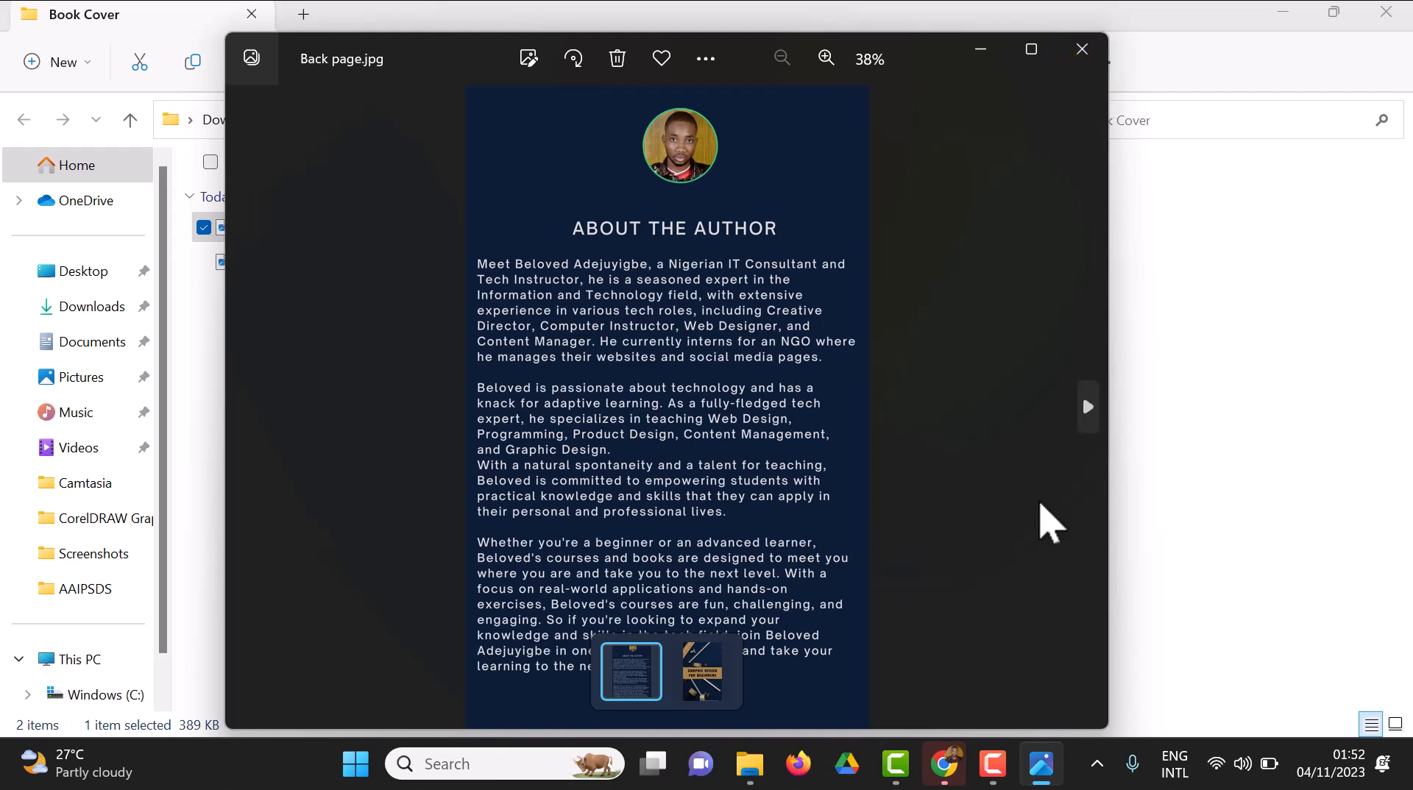
left_click(993, 764)
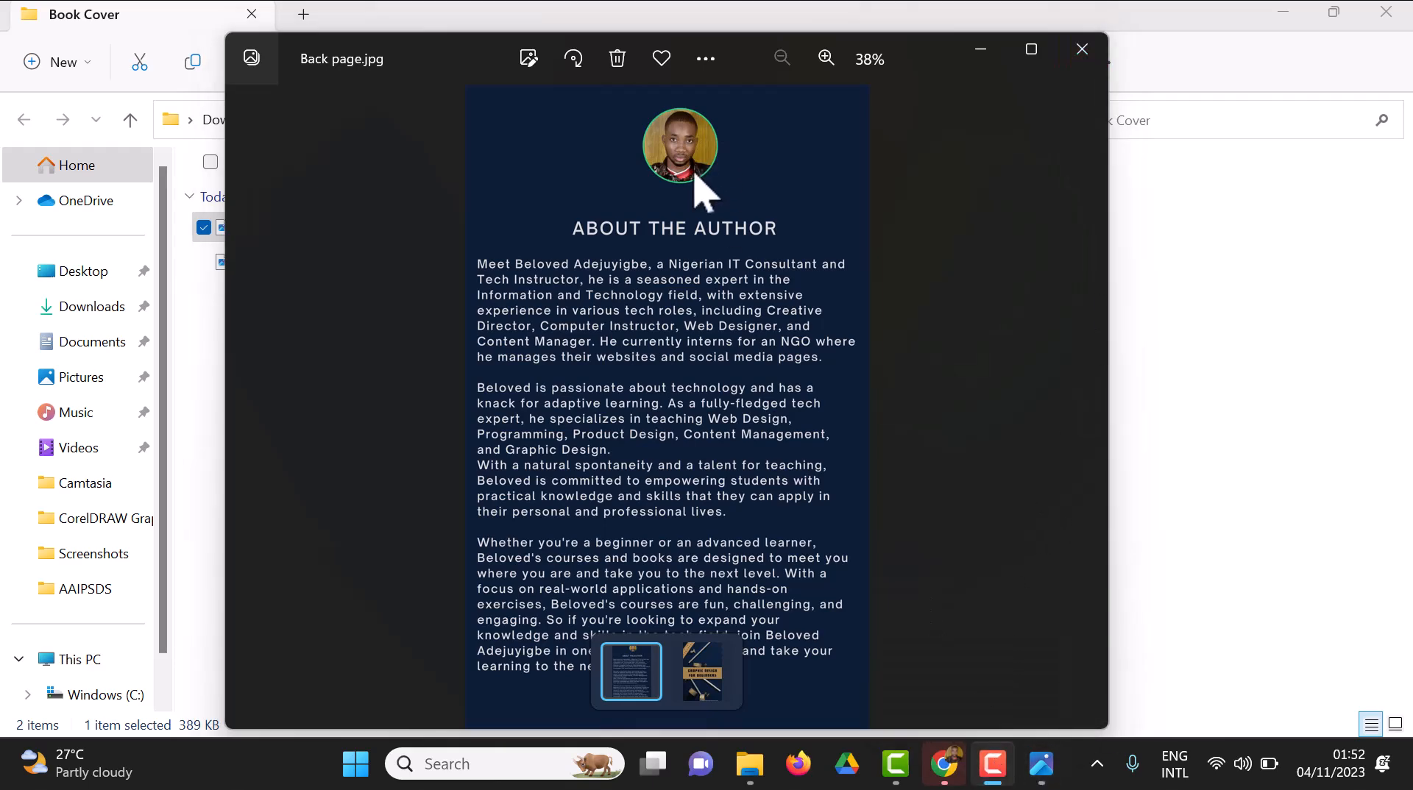